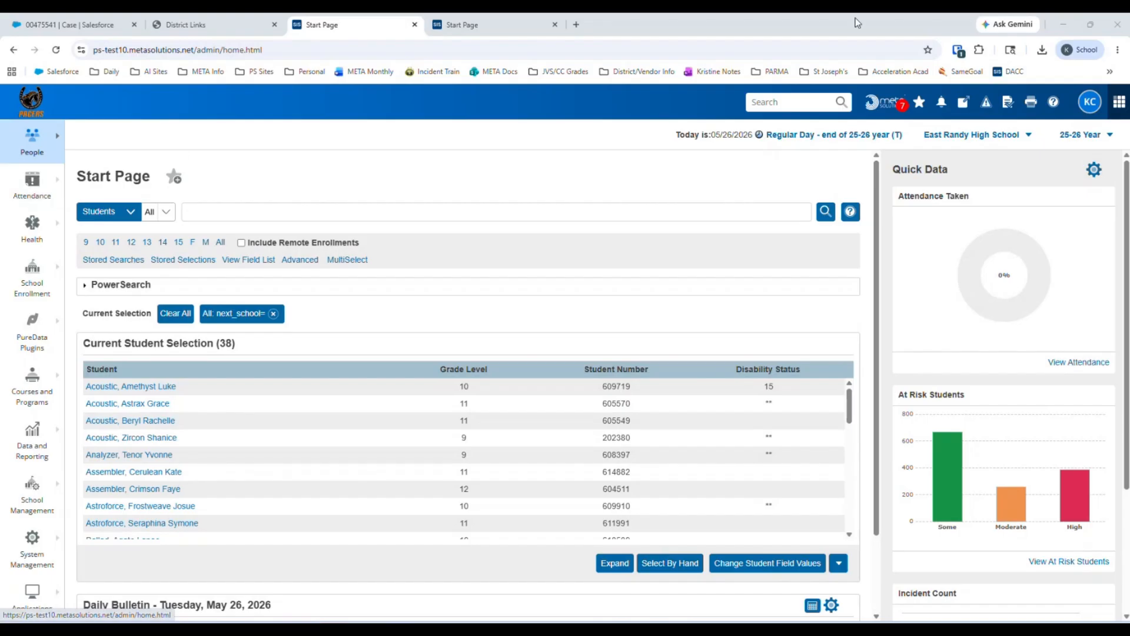
Check the available help resources for the META Documentation link
left_click(1055, 104)
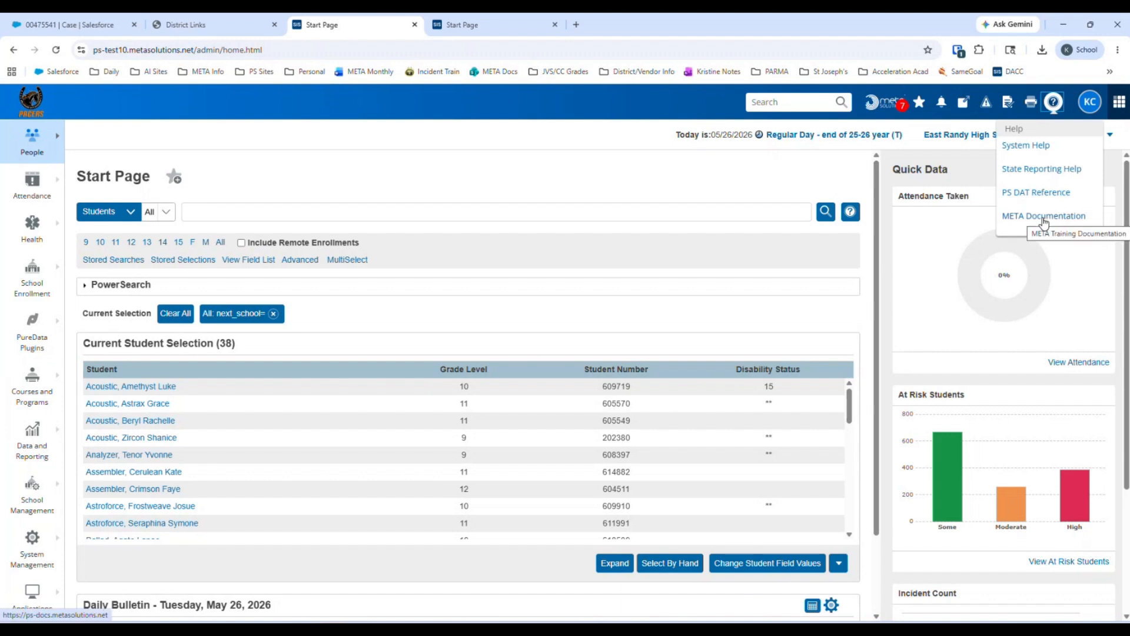
left_click(563, 174)
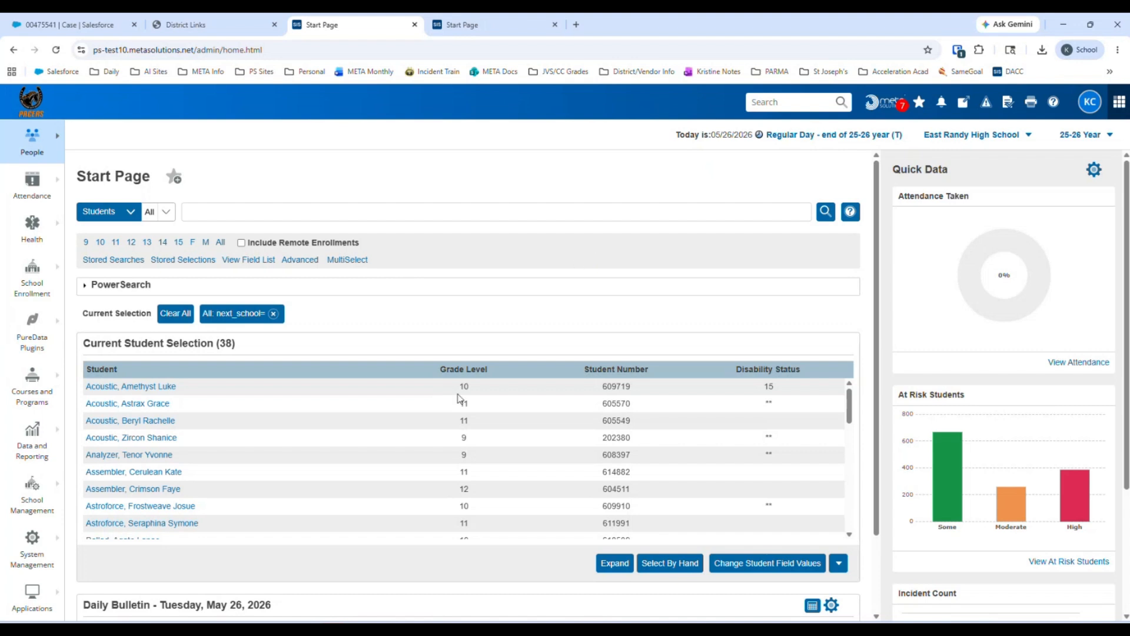
Open the 2026-2027 full-year term from the schedule years and terms in PowerScheduler
left_click(37, 598)
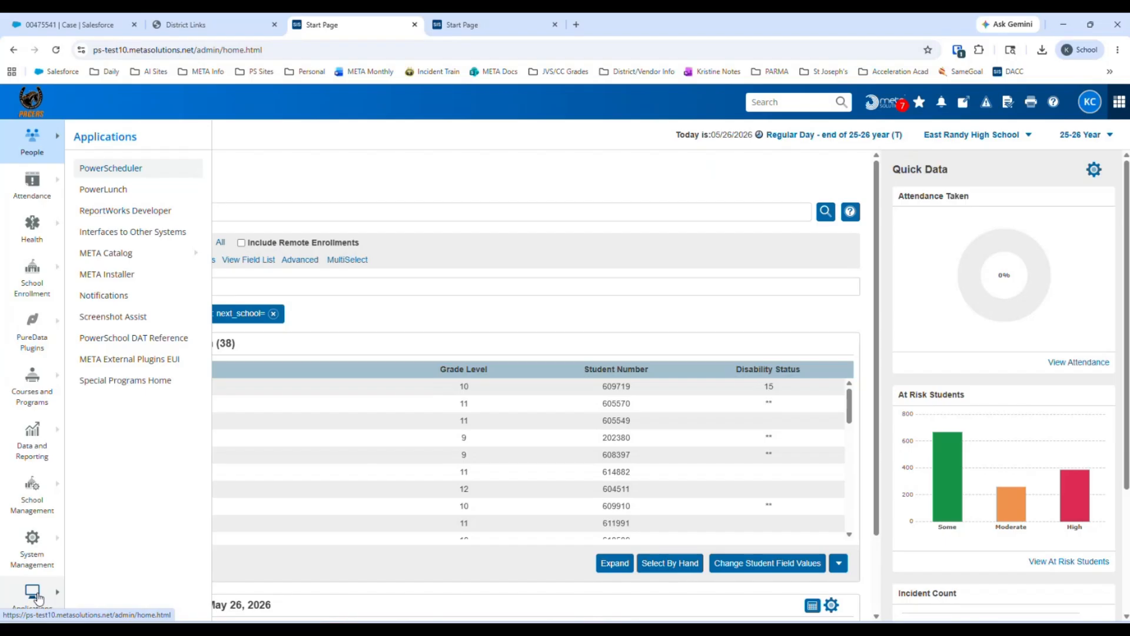
left_click(103, 169)
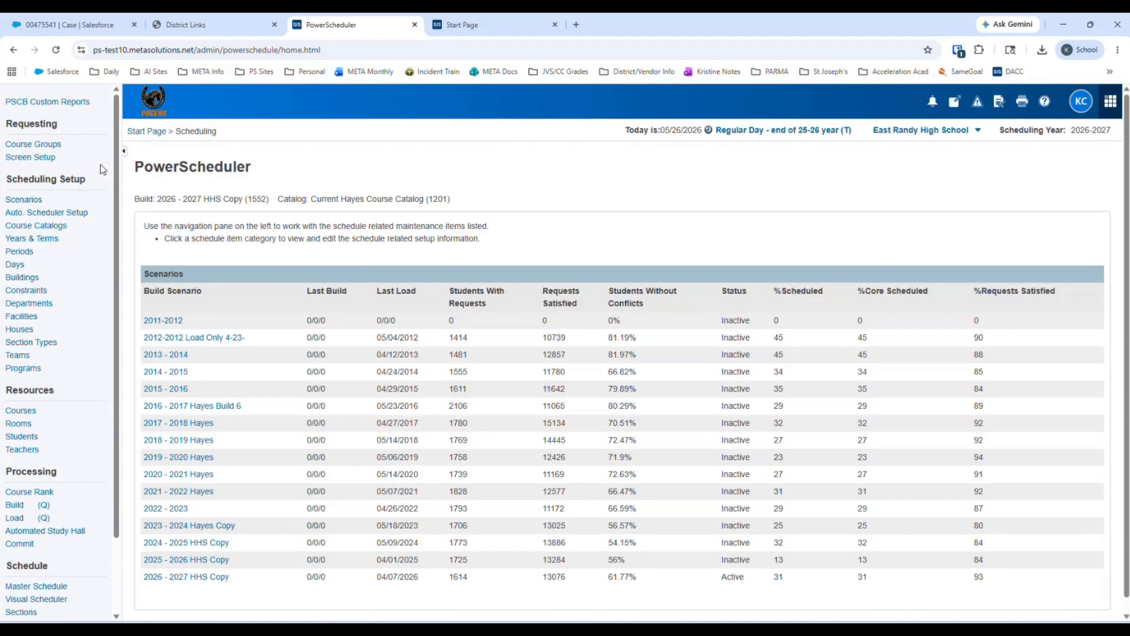
left_click(50, 241)
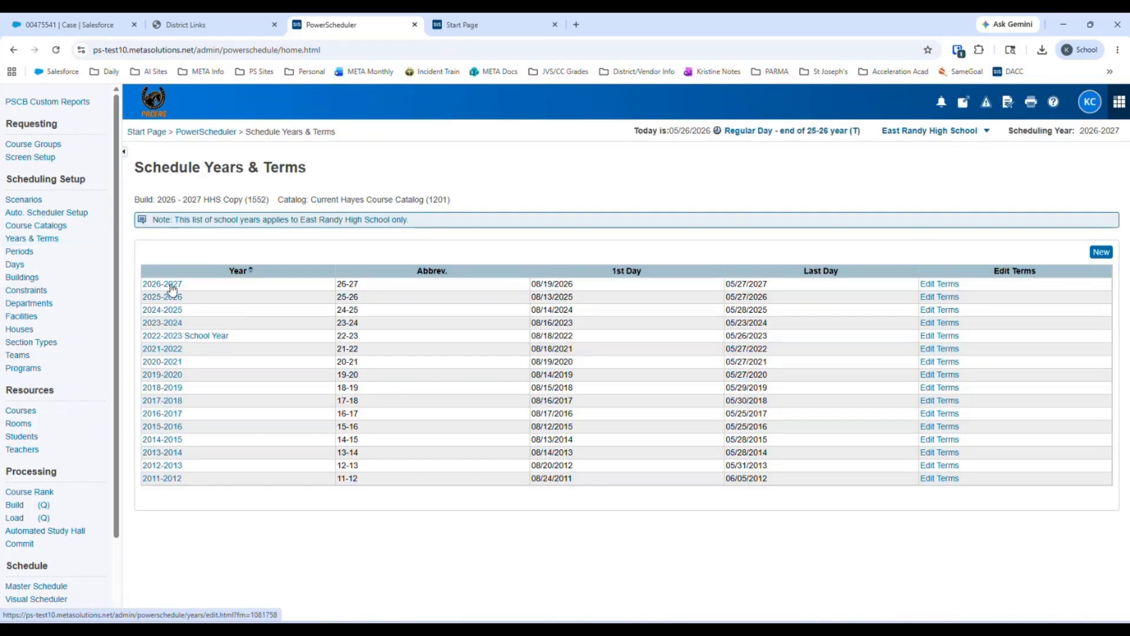
left_click(944, 287)
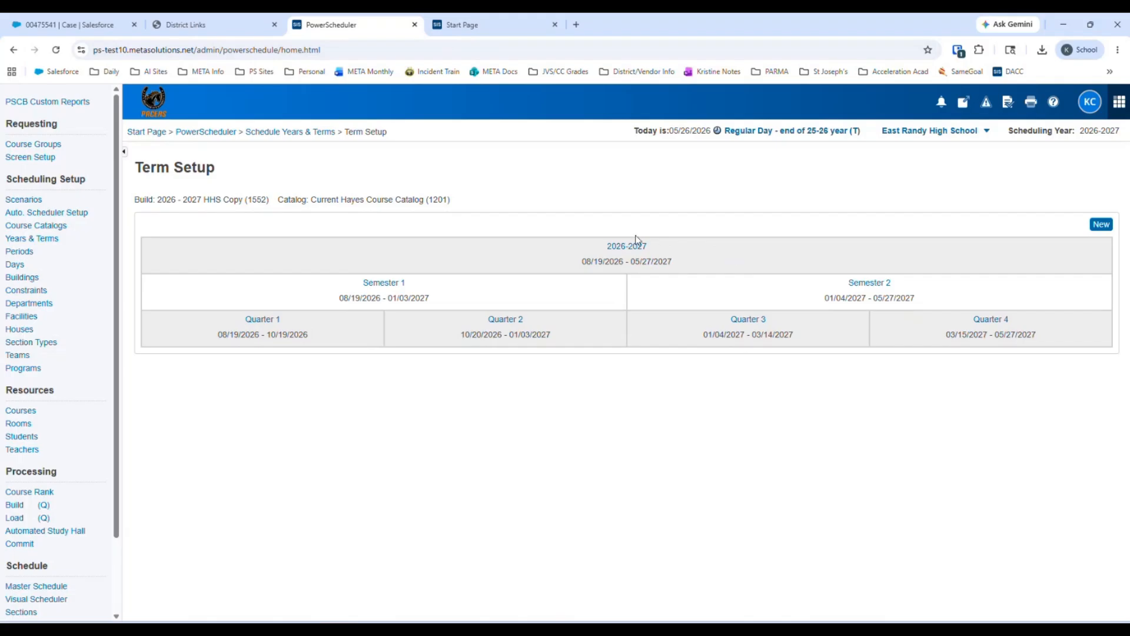
left_click(641, 250)
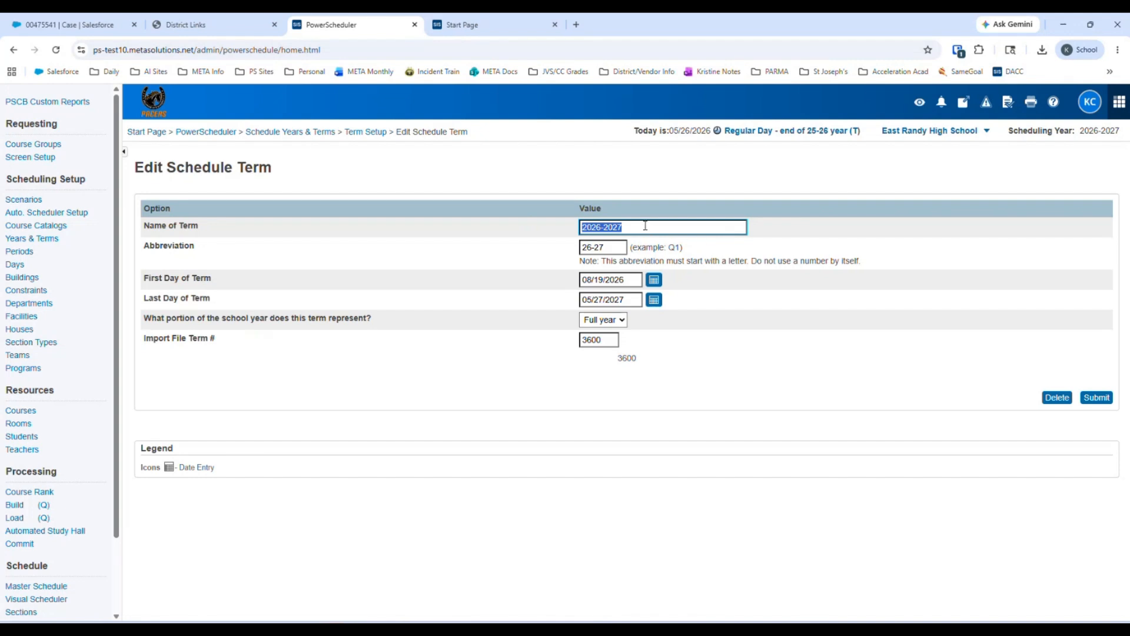
Review the schedule term's name, abbreviation and Import File Term #, and return to Term Setup without submitting
left_click(619, 248)
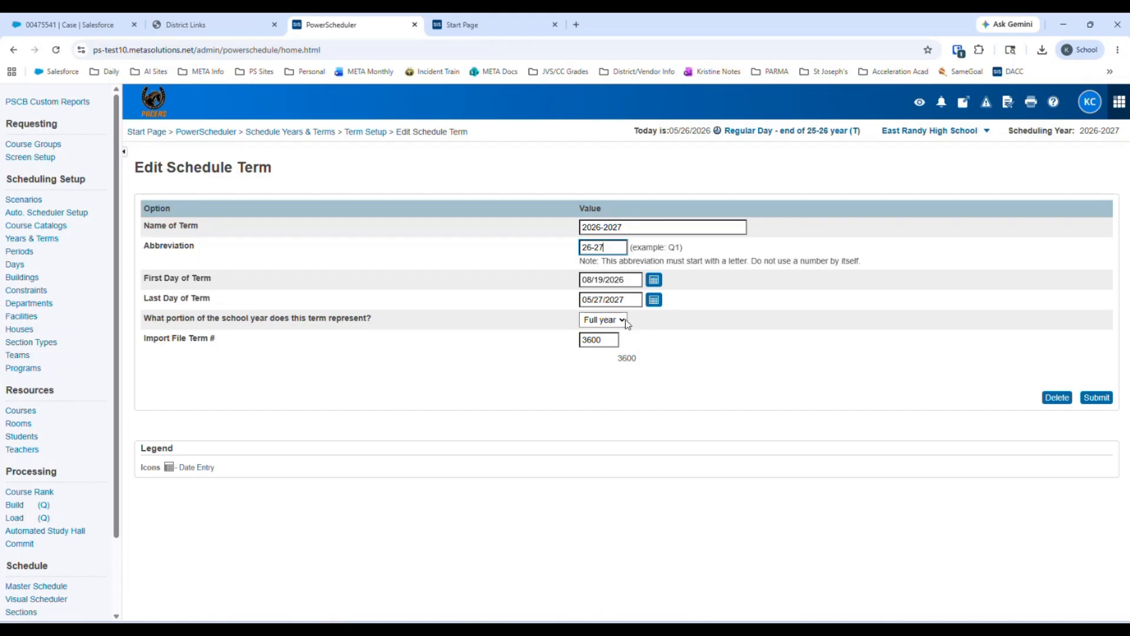
left_click_drag(614, 341, 562, 339)
mouse_move(332, 630)
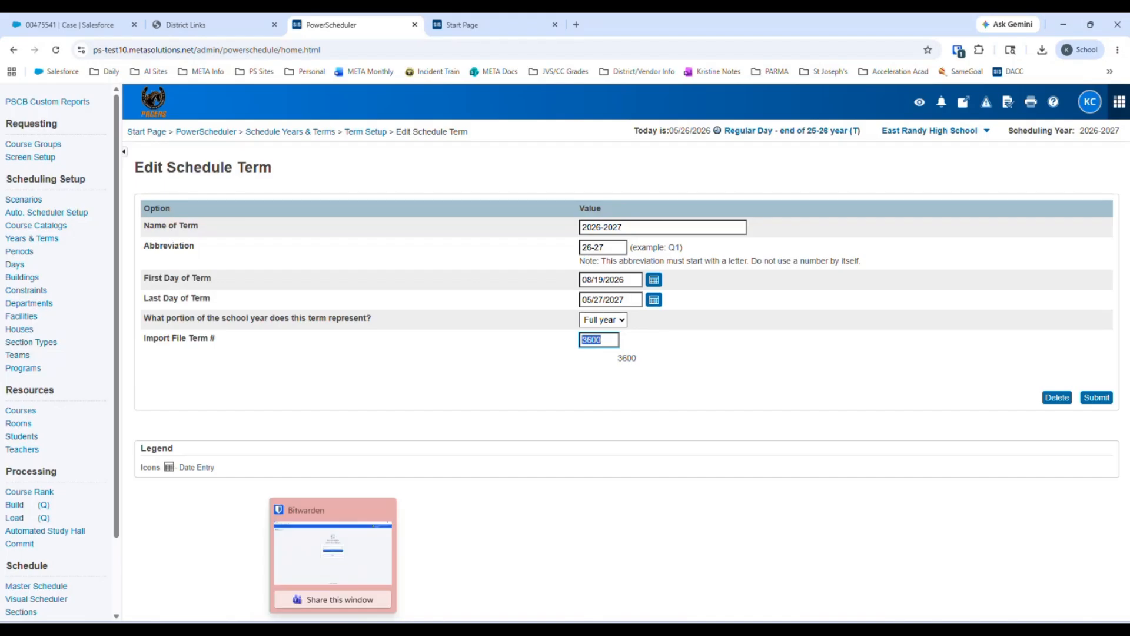
left_click_drag(647, 365, 620, 359)
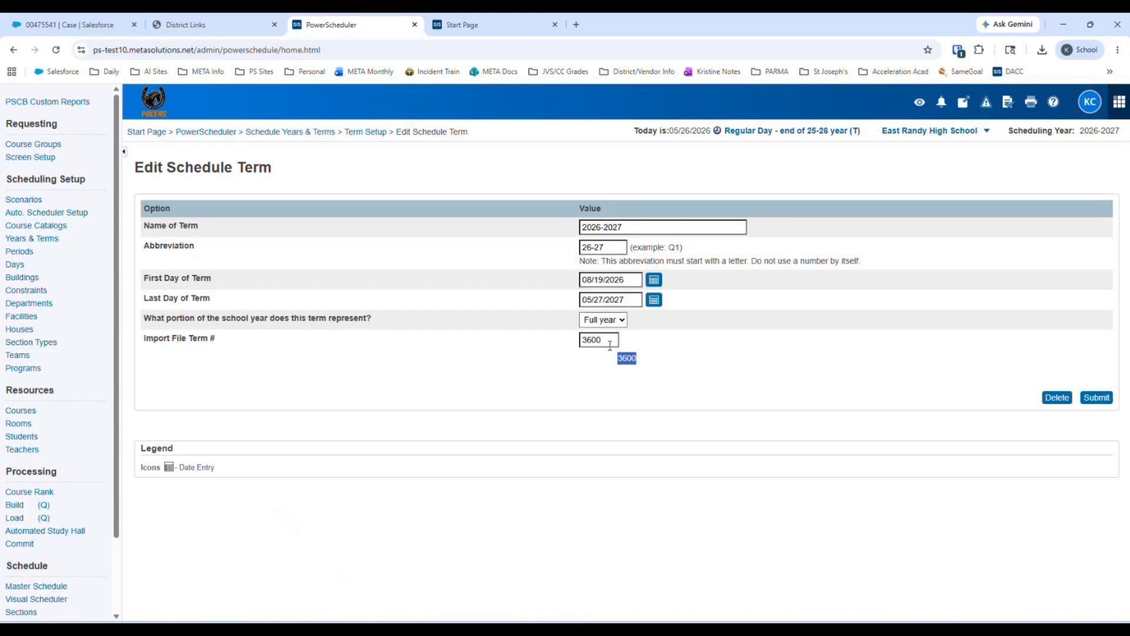
left_click_drag(609, 341, 581, 342)
left_click(378, 133)
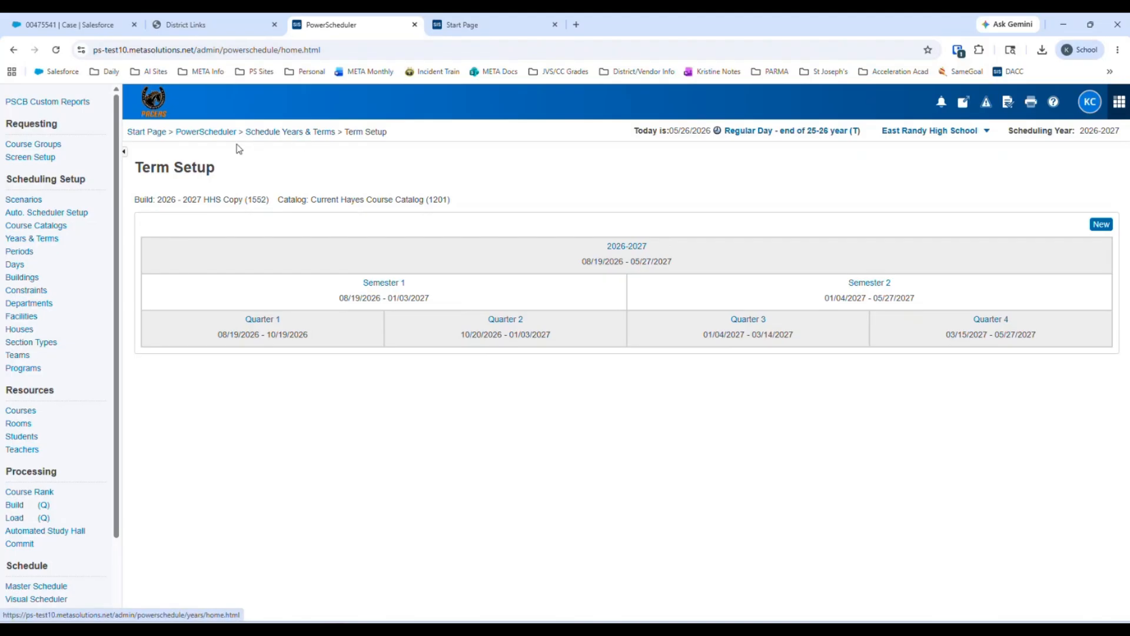
Leave PowerScheduler and open the school's live Years and Terms list under the School Management scheduling settings
left_click(152, 111)
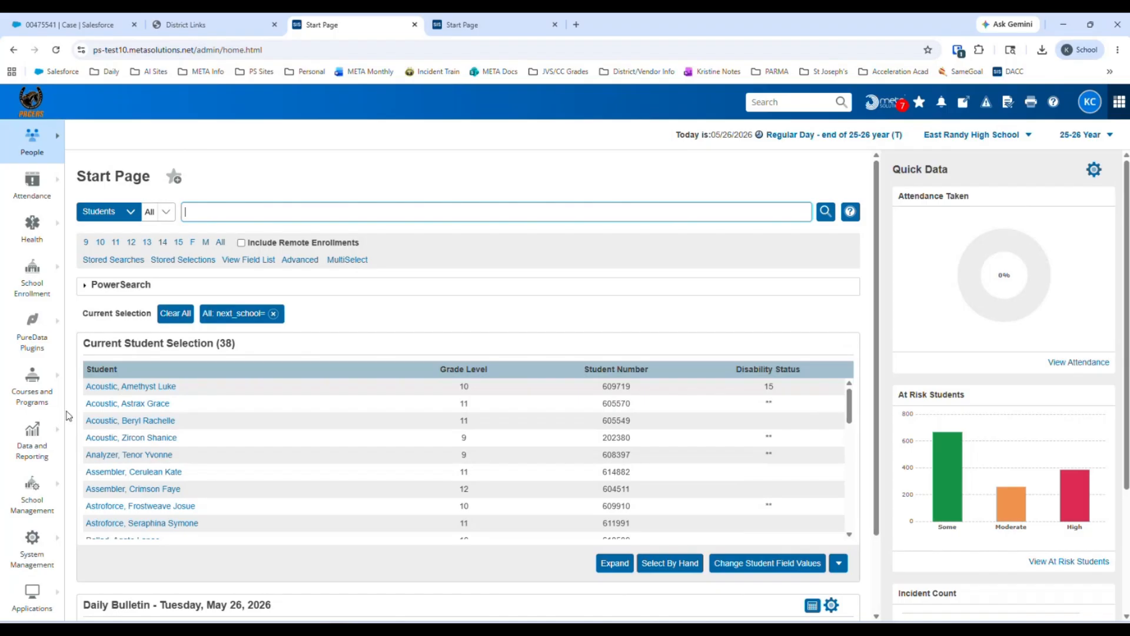
left_click(34, 501)
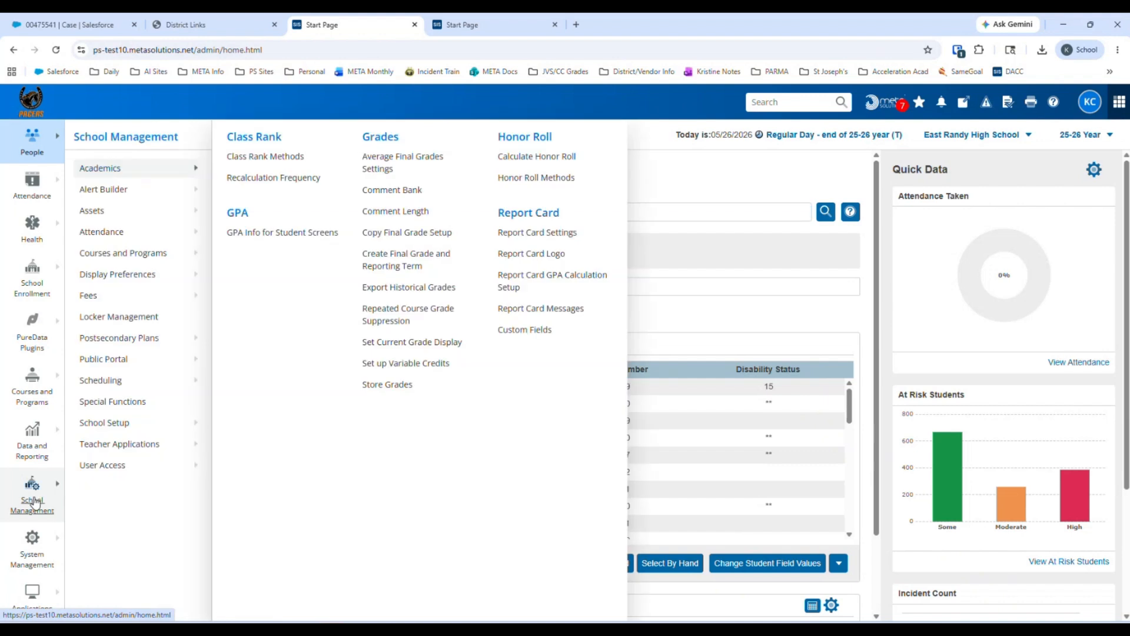
left_click(90, 383)
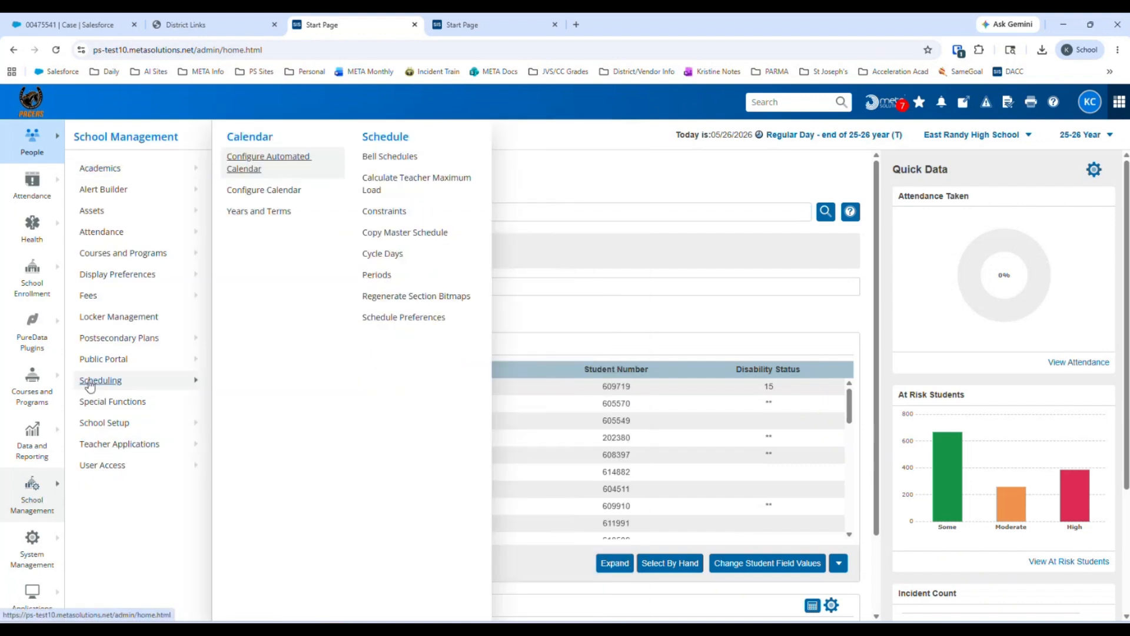
left_click(262, 211)
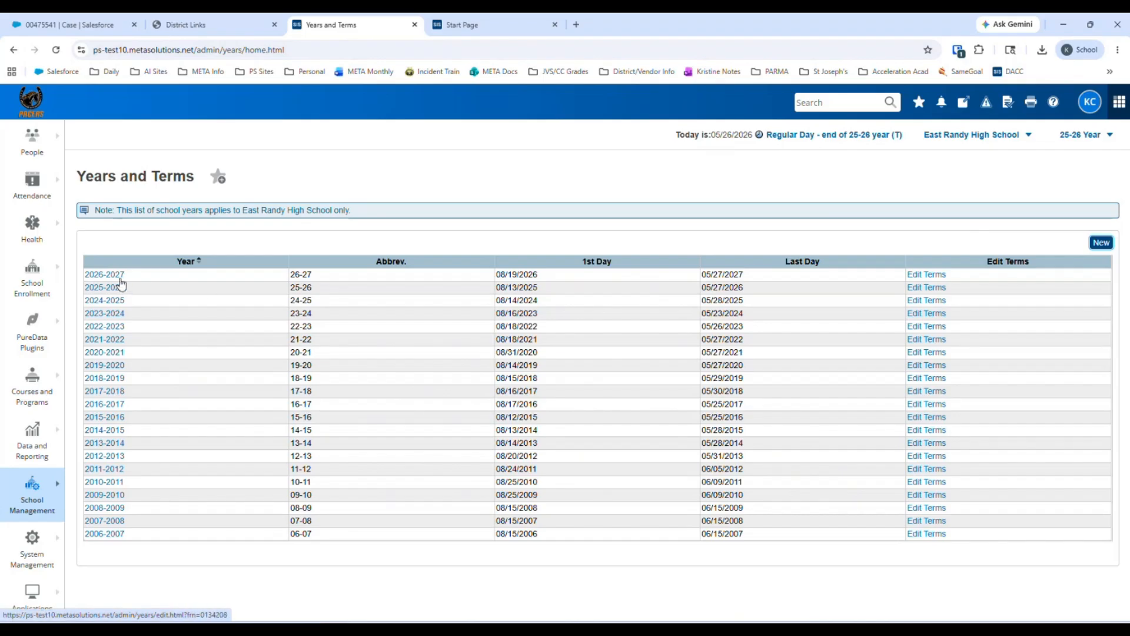
View the blank form for creating a school year and the list of schools, keeping East Randy High School selected
left_click(1105, 247)
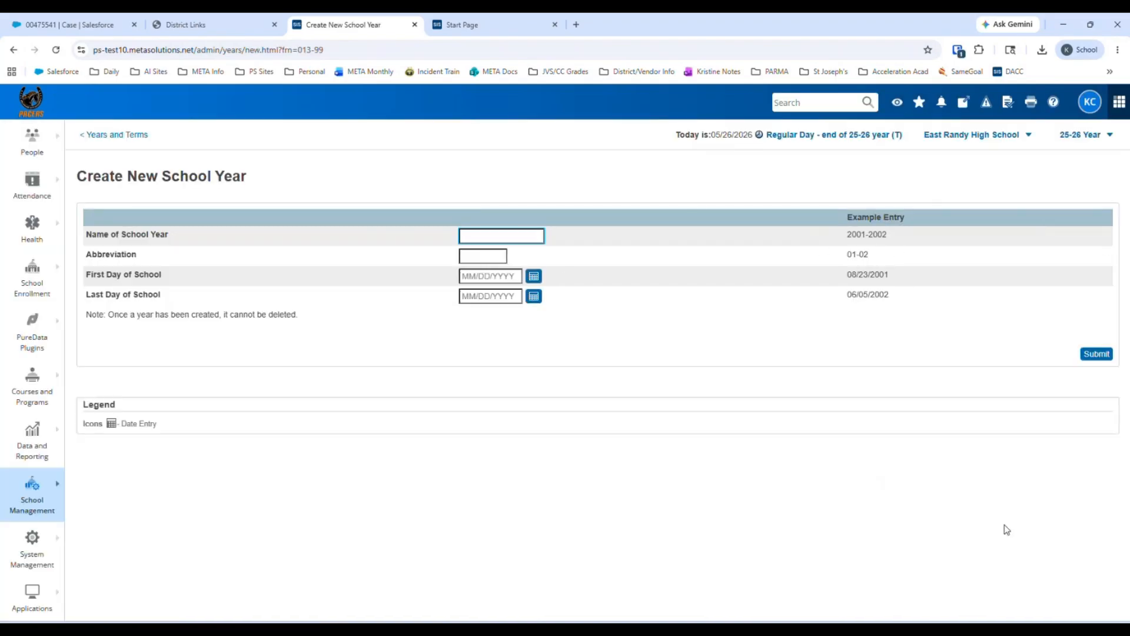
left_click(128, 135)
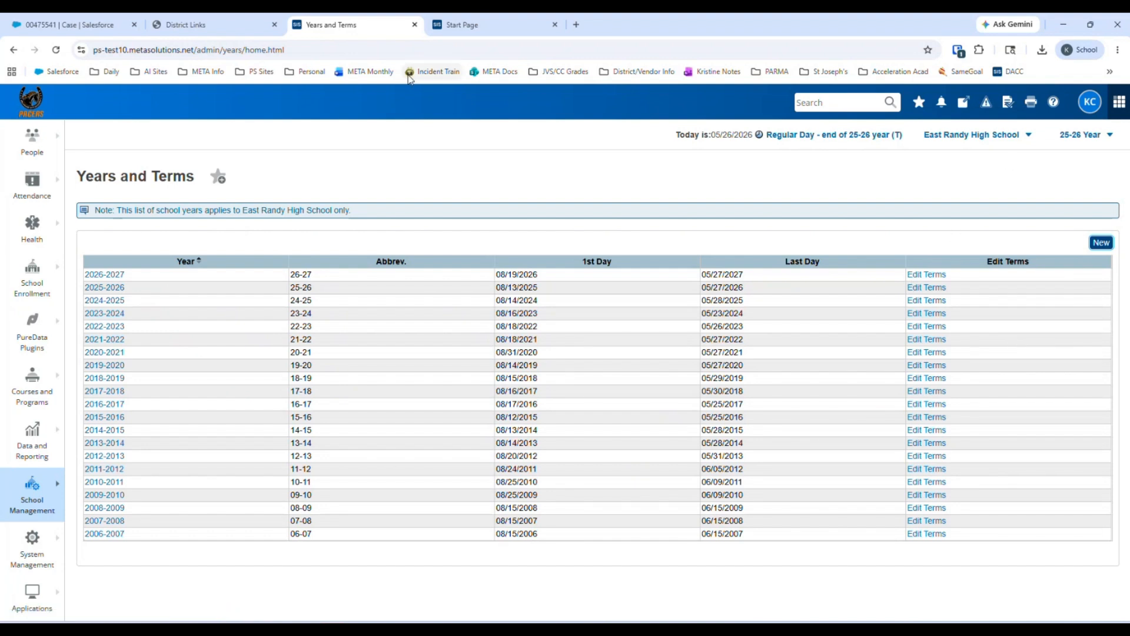
mouse_move(180, 37)
left_click(1030, 137)
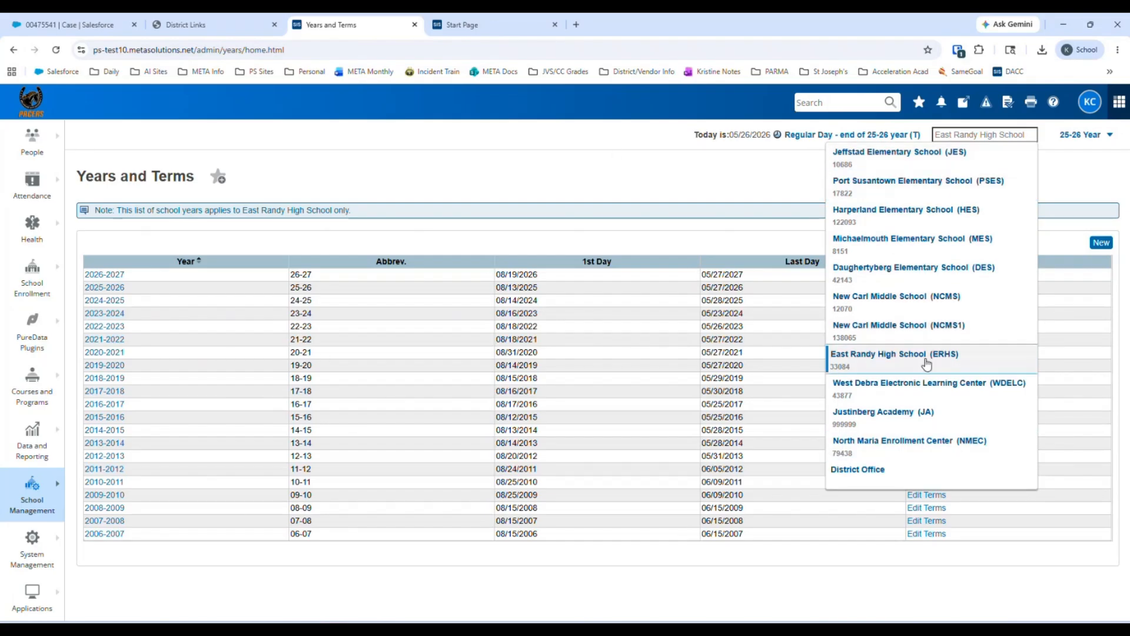
left_click(548, 171)
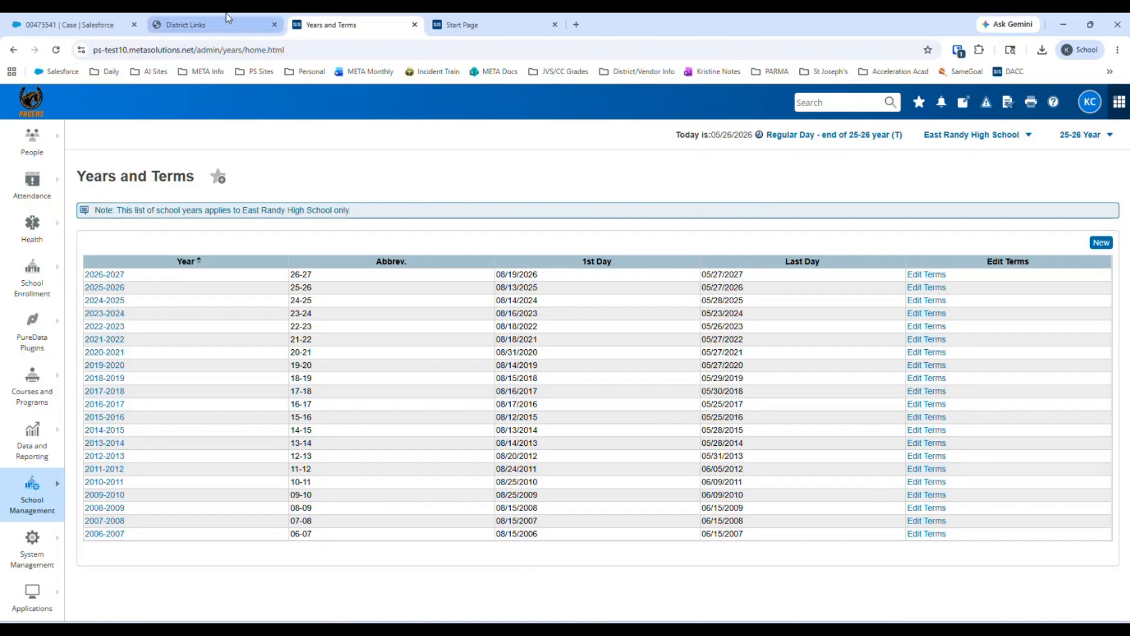
mouse_move(227, 17)
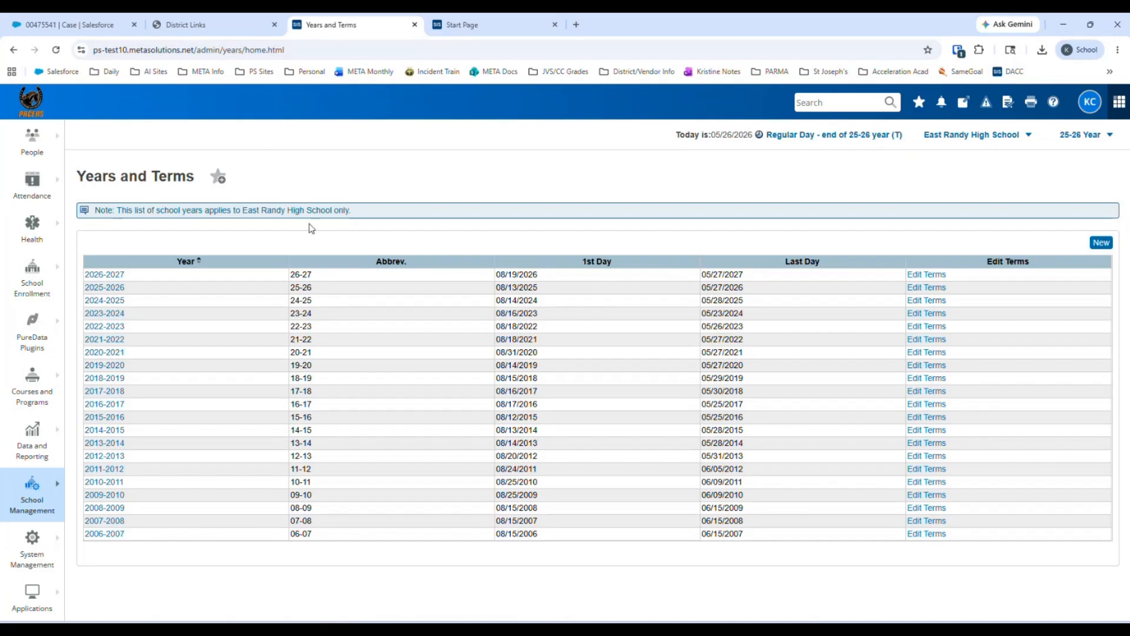
Review the live 2026-2027 full-year term's settings through Edit Terms, and return to the Start Page
left_click(932, 278)
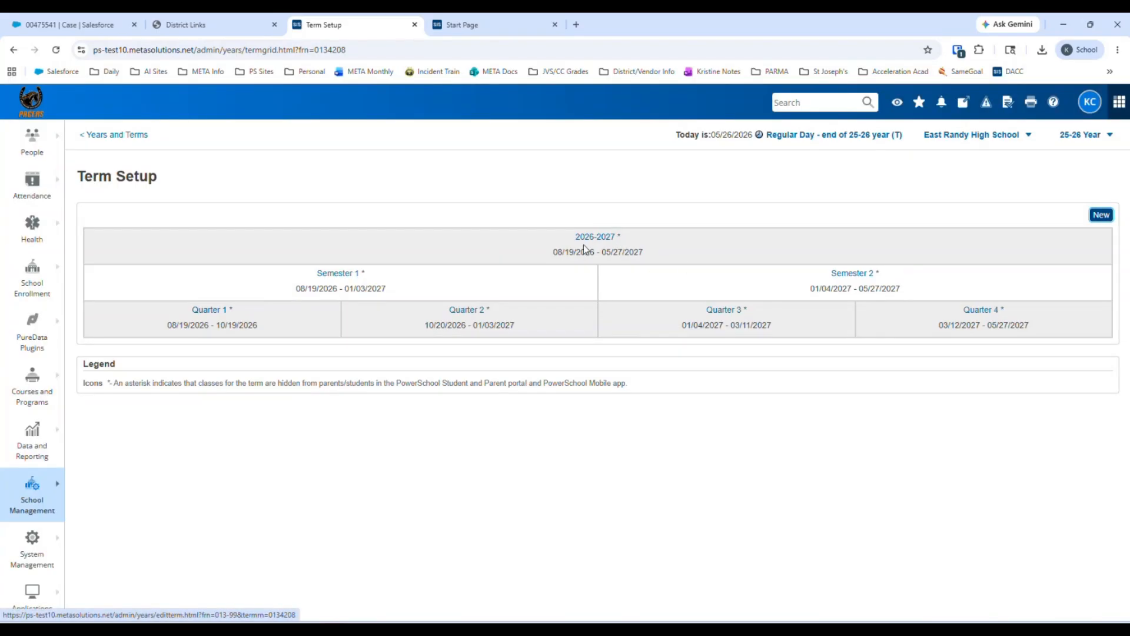
left_click(604, 237)
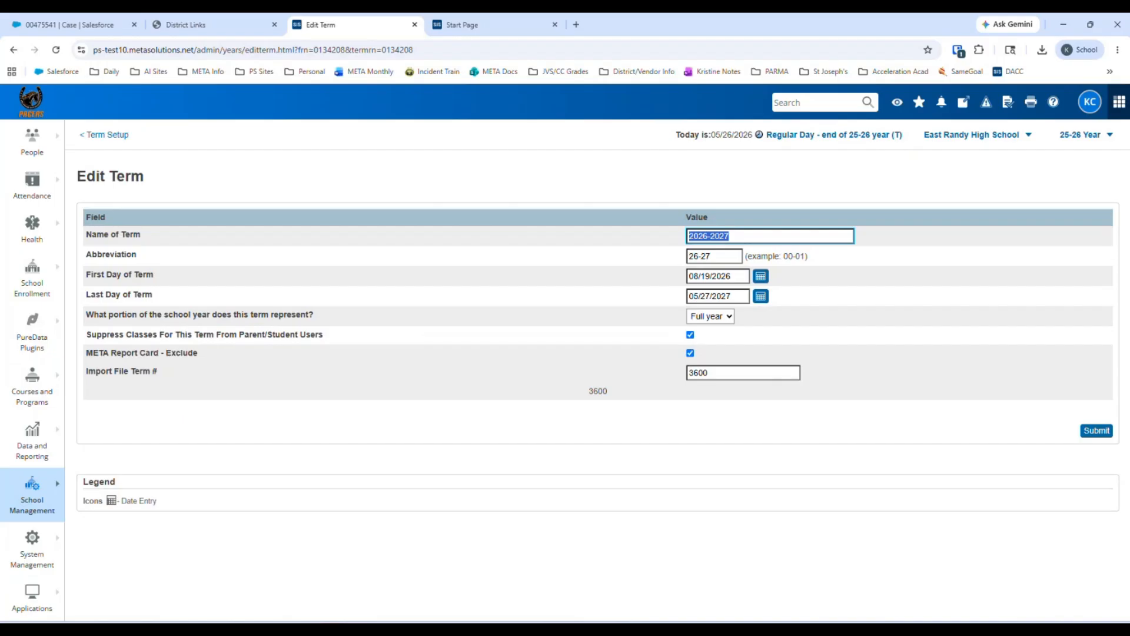
left_click(30, 105)
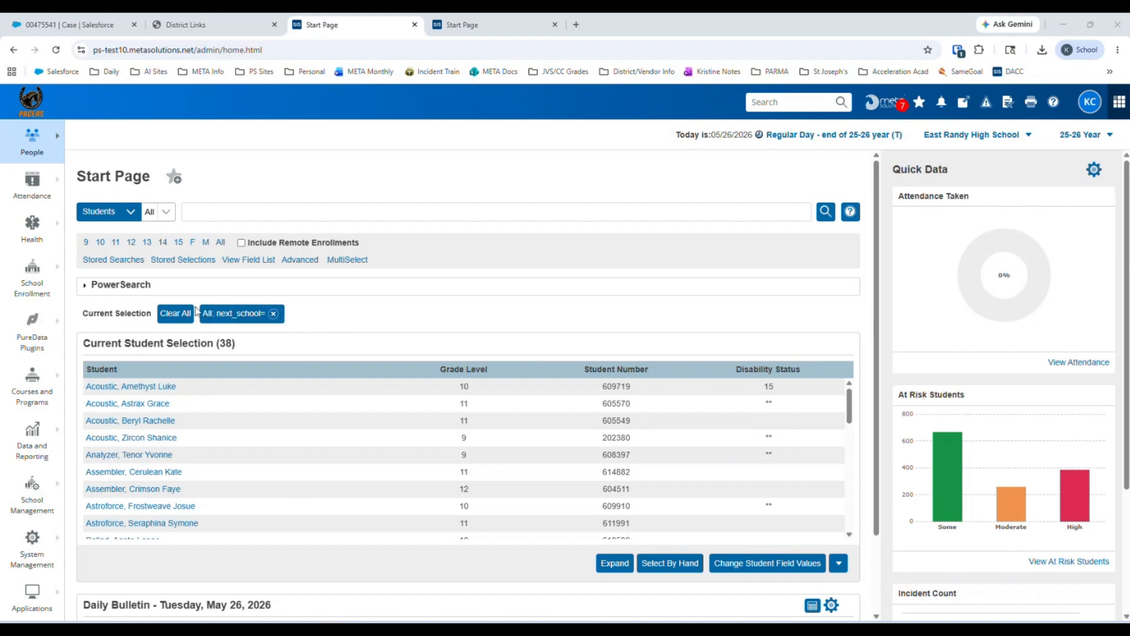
Clear the current student selection and enter next_school= as the student search
left_click(177, 315)
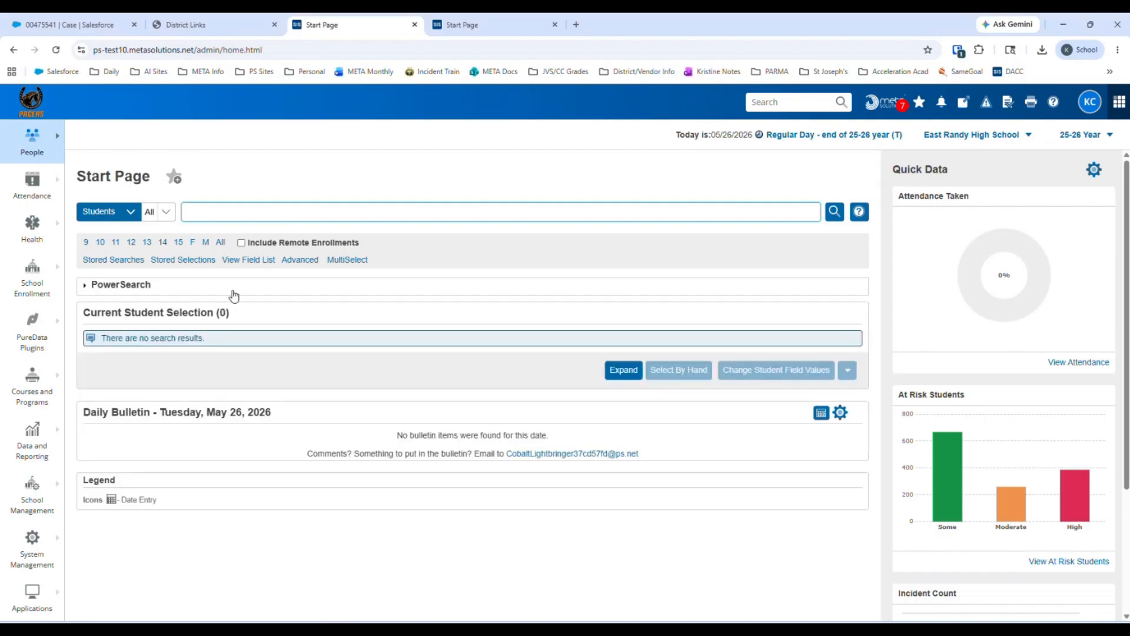
right_click(202, 213)
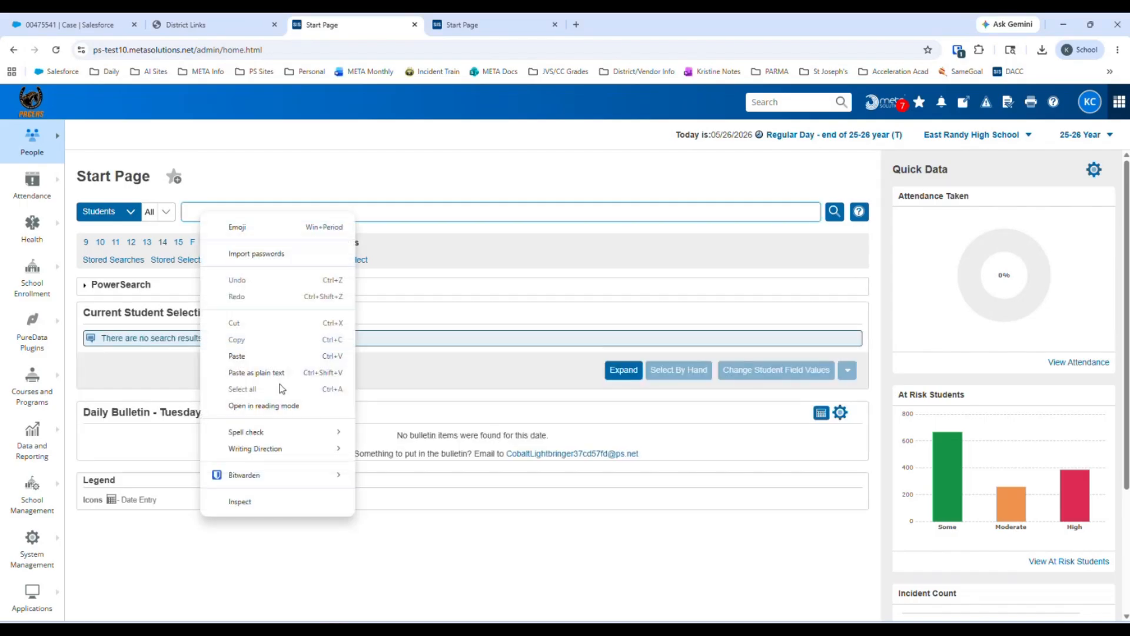
left_click(253, 357)
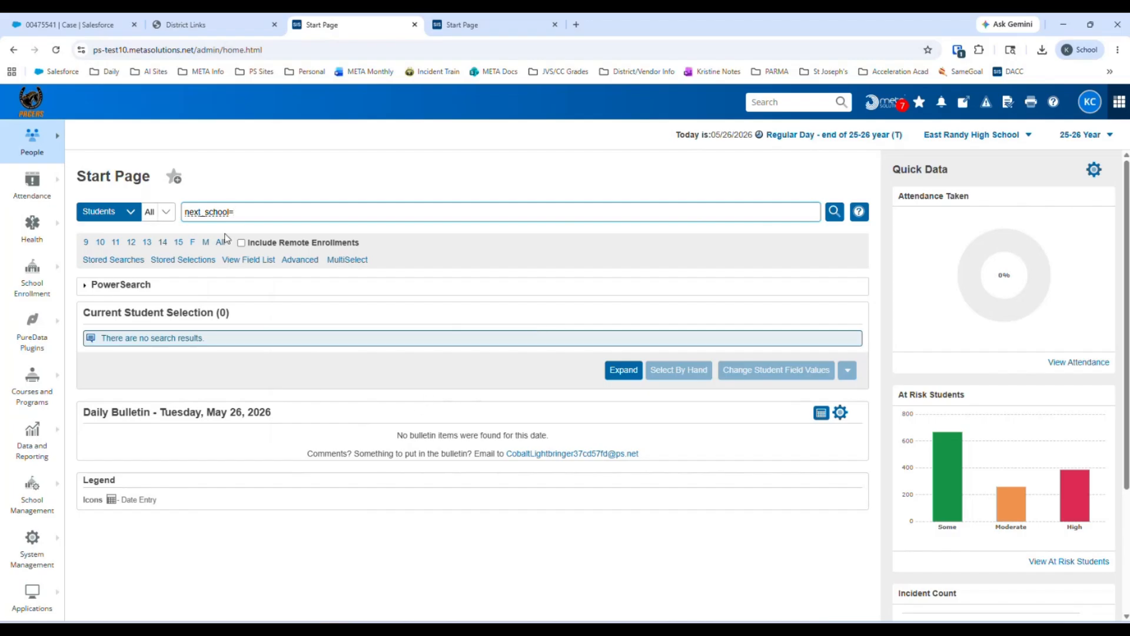
Look up the next-school field in the PowerSchool field list by filtering for "nex", and close the list
left_click(246, 262)
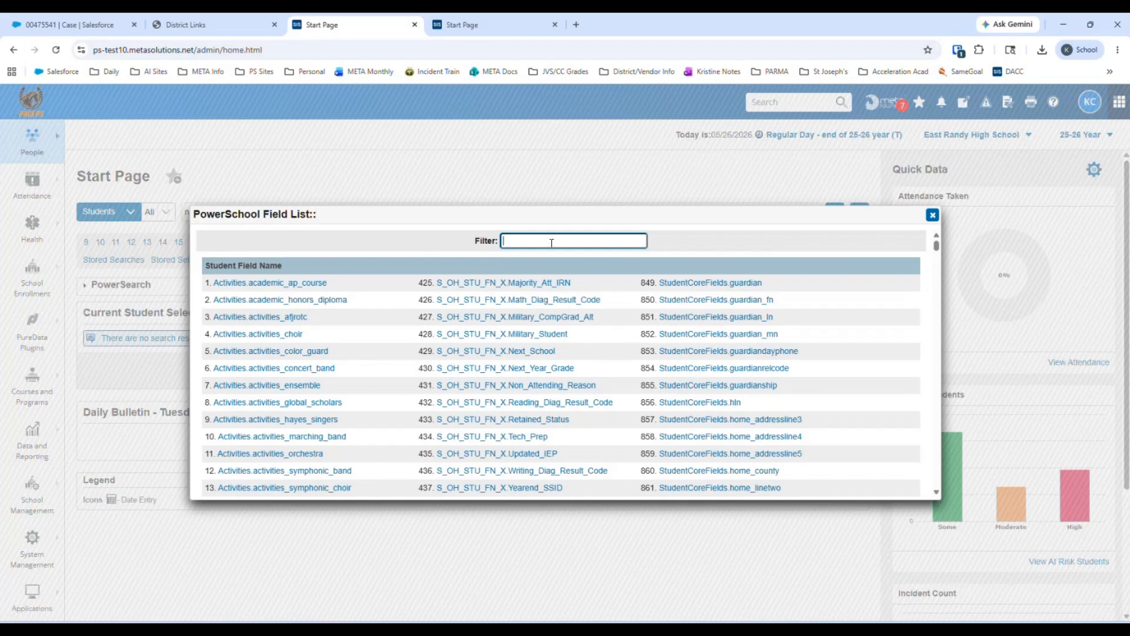
type("nex")
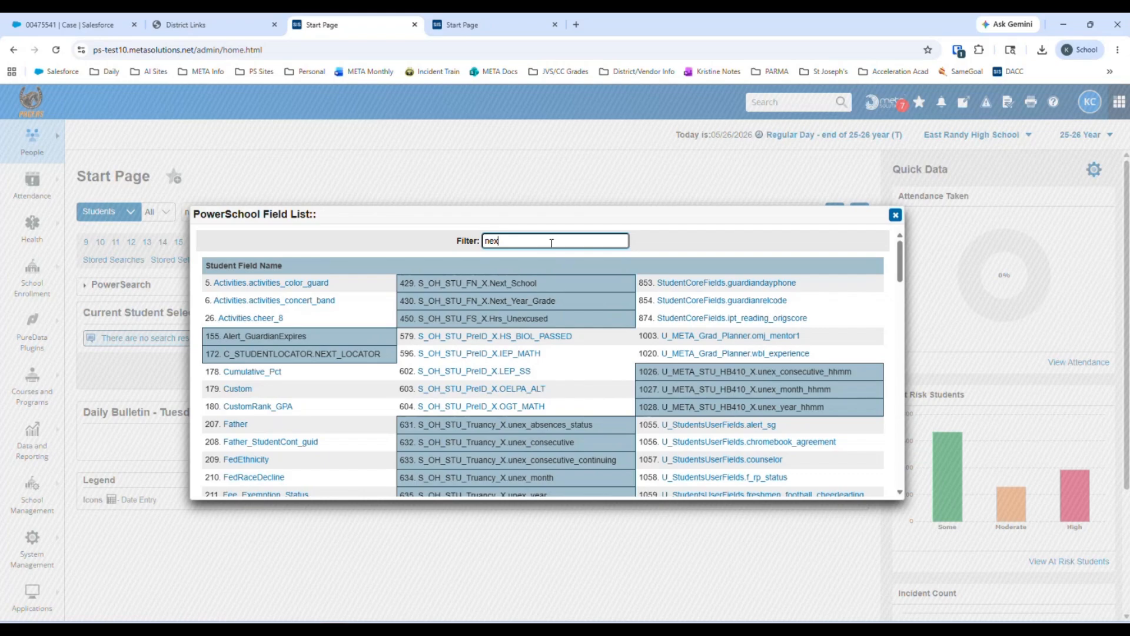
scroll(423, 428, "down", 3)
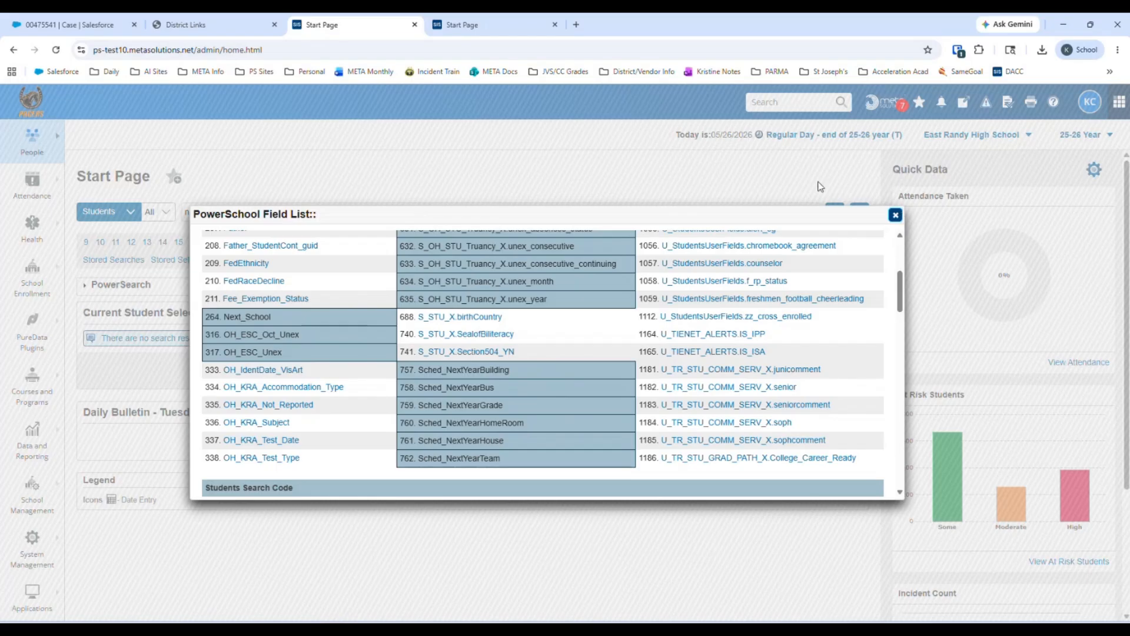
left_click(896, 215)
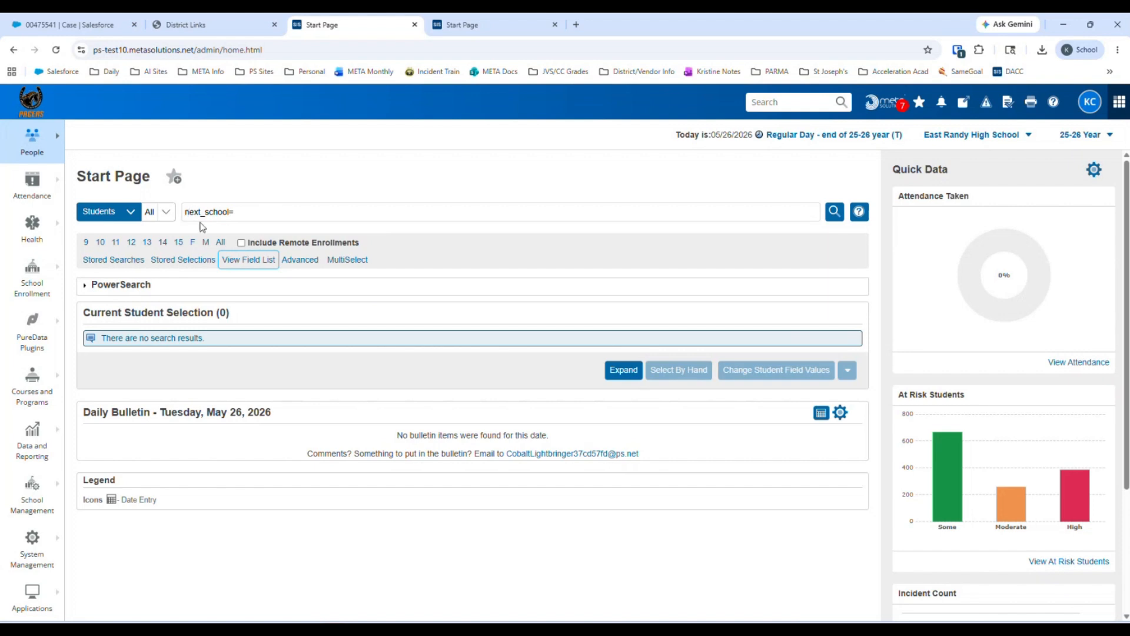
Run the next_school= student search and review the matching students to the end of the list
left_click(242, 211)
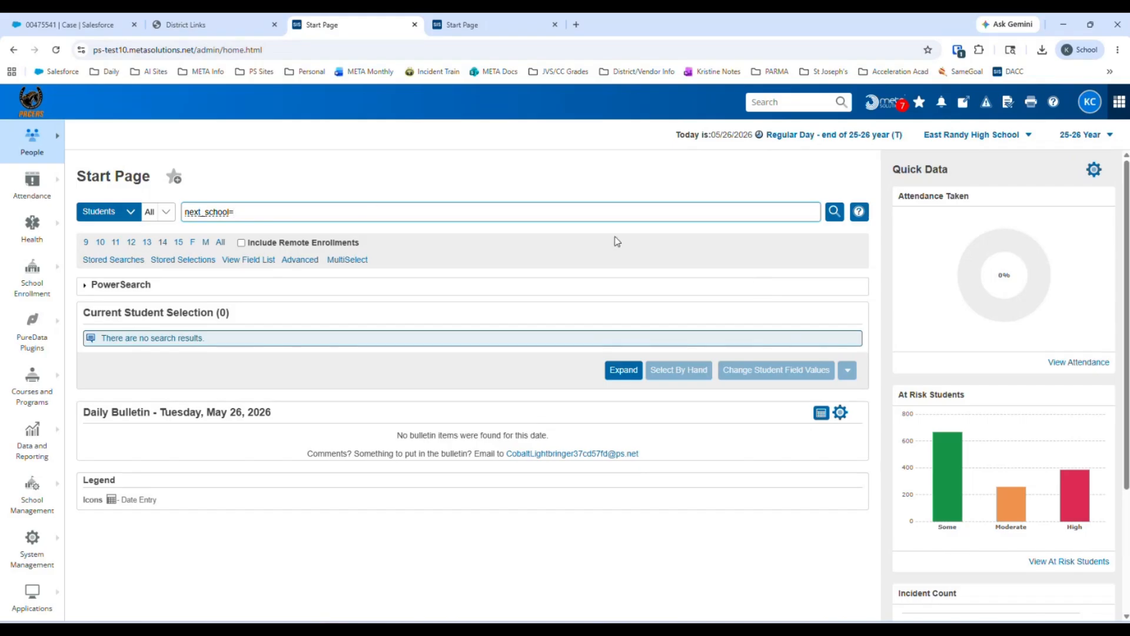
left_click(835, 211)
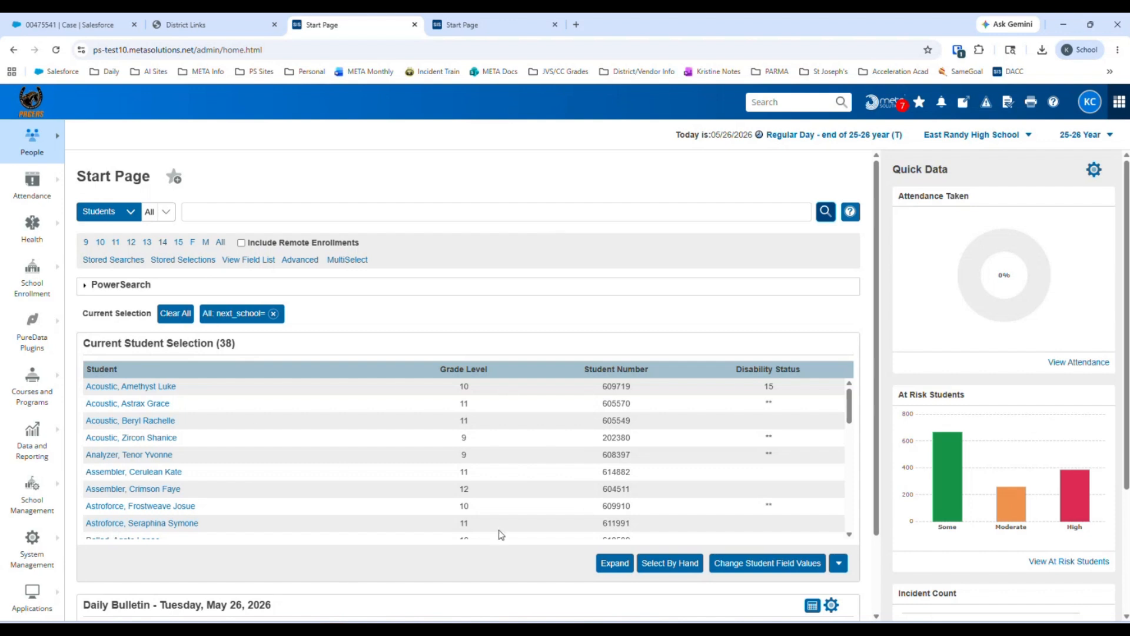
scroll(470, 452, "down", 5)
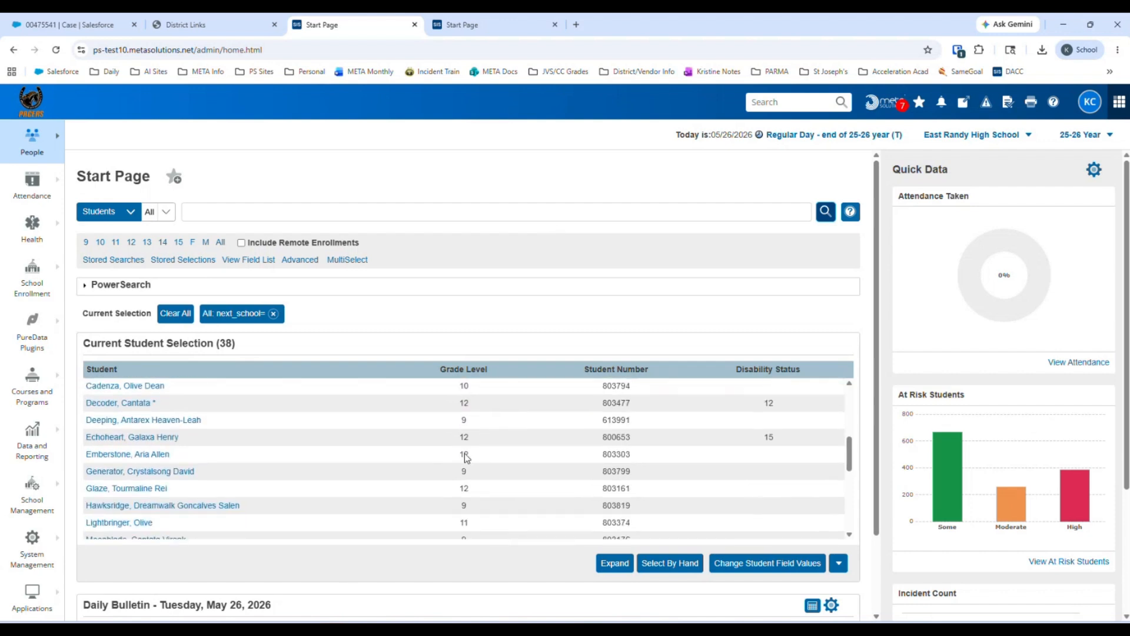
scroll(482, 475, "down", 5)
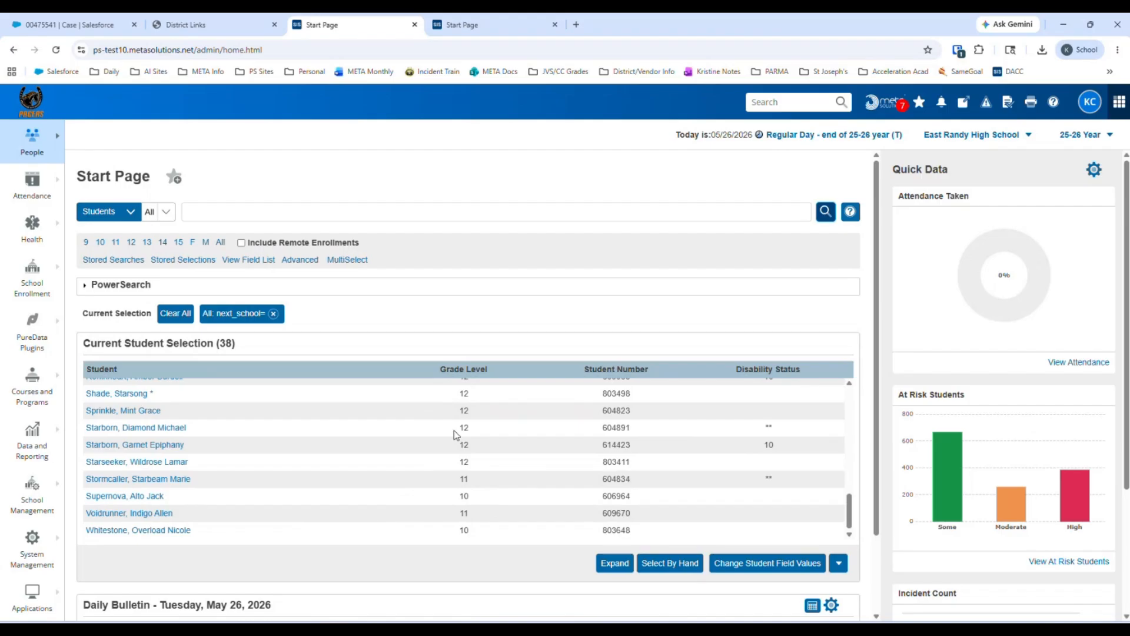
scroll(511, 459, "down", 2)
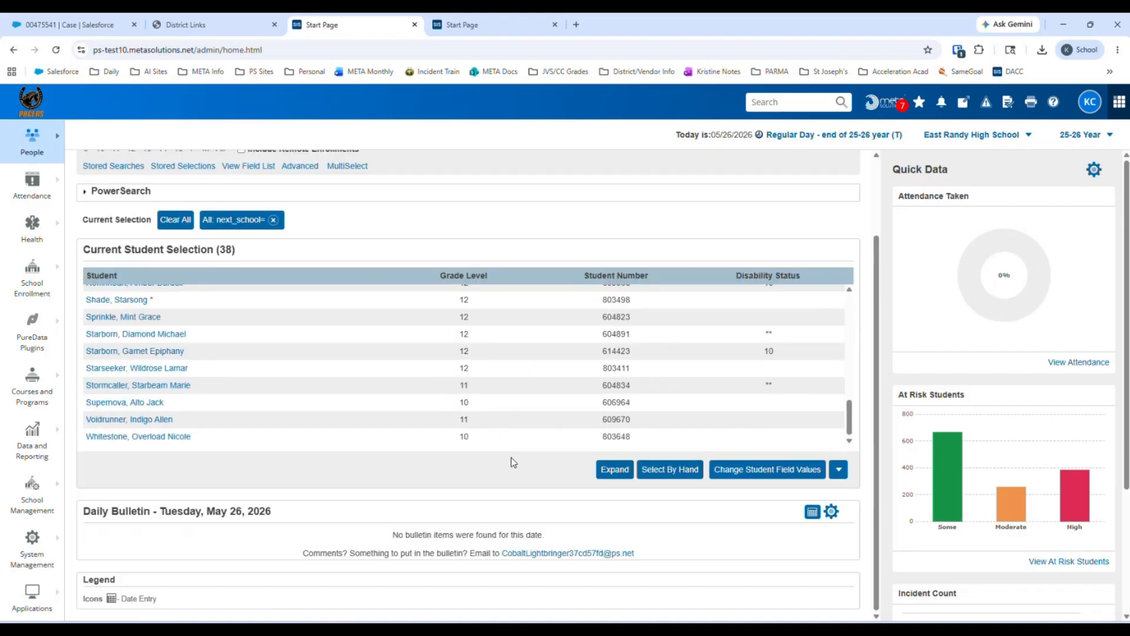
Narrow the current selection of students without a next school to Grade_Level<12 and review the resulting list
scroll(511, 464, "up", 2)
scroll(513, 467, "up", 8)
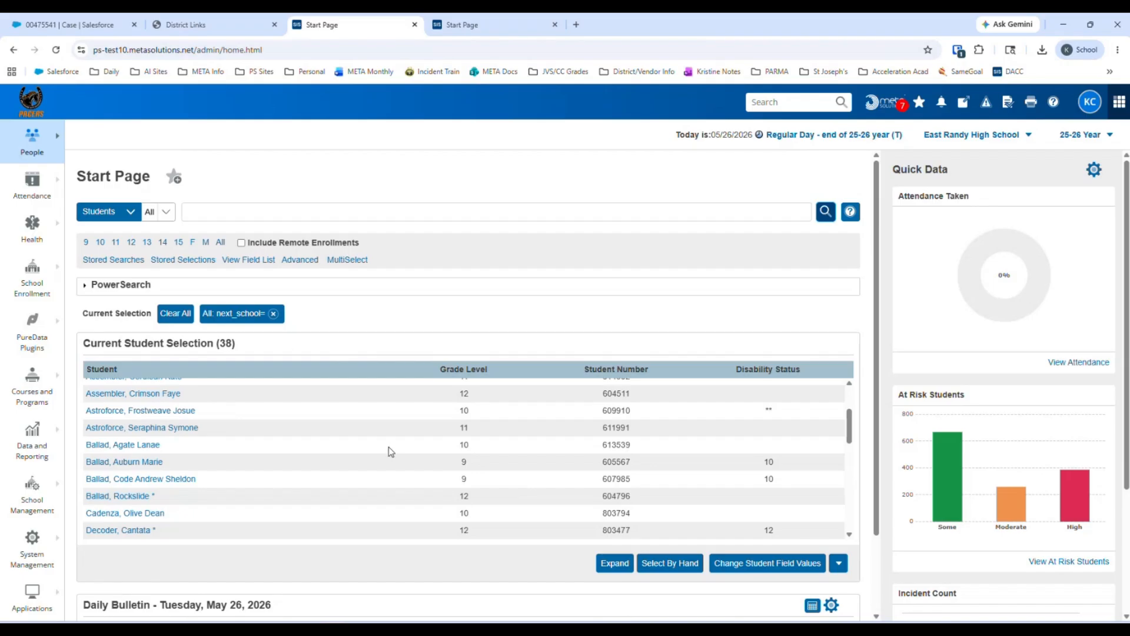
scroll(462, 480, "up", 2)
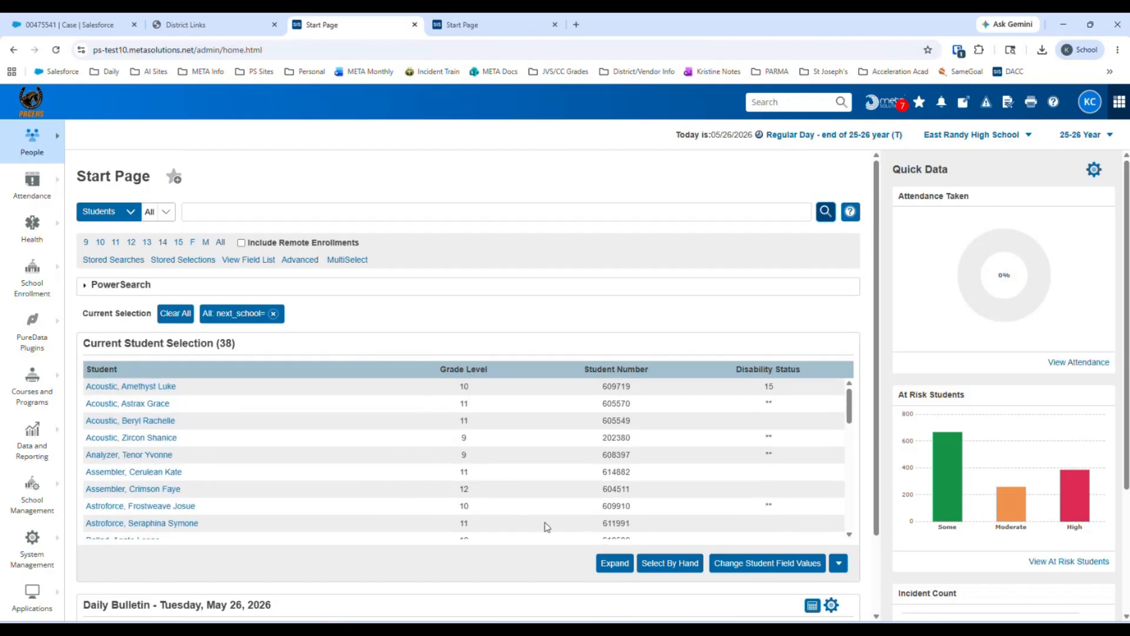
left_click(218, 216)
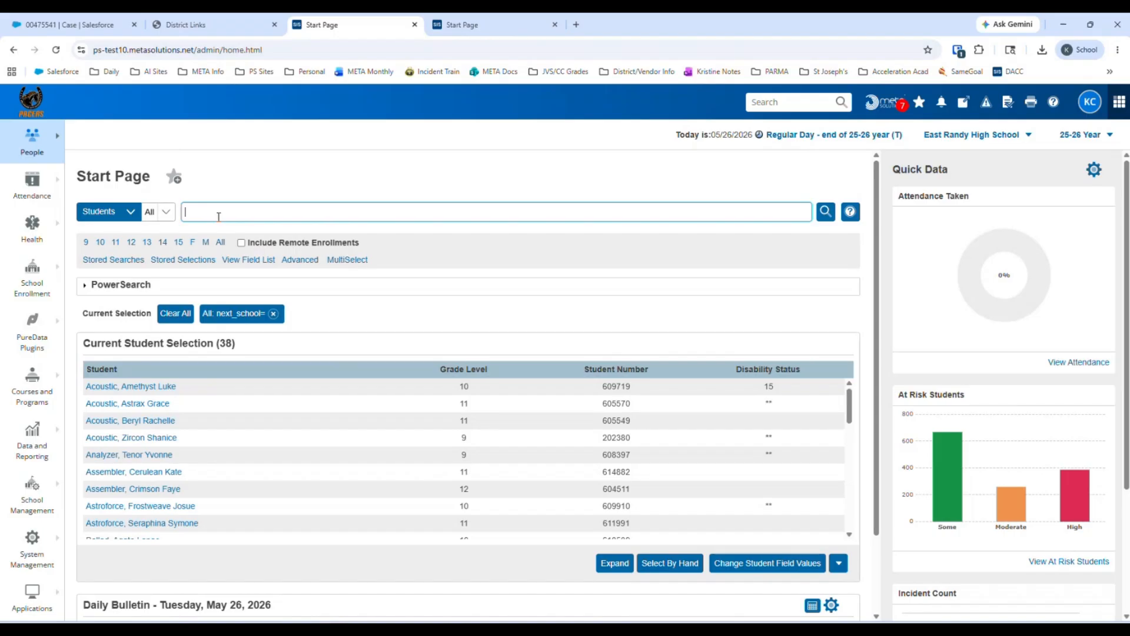
type("grade")
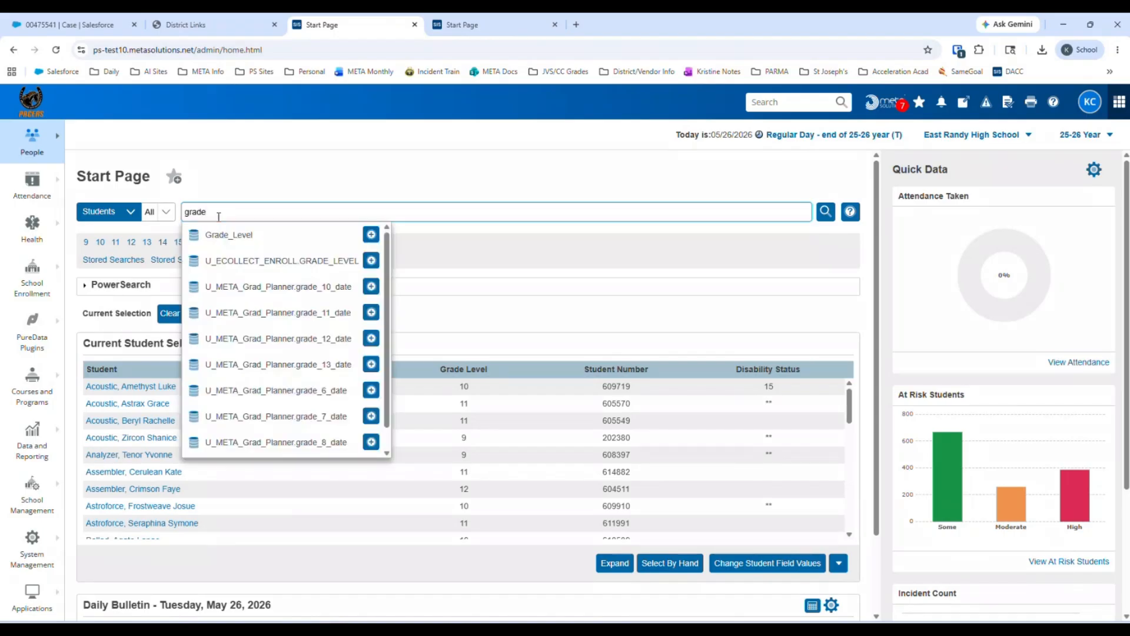
left_click(238, 235)
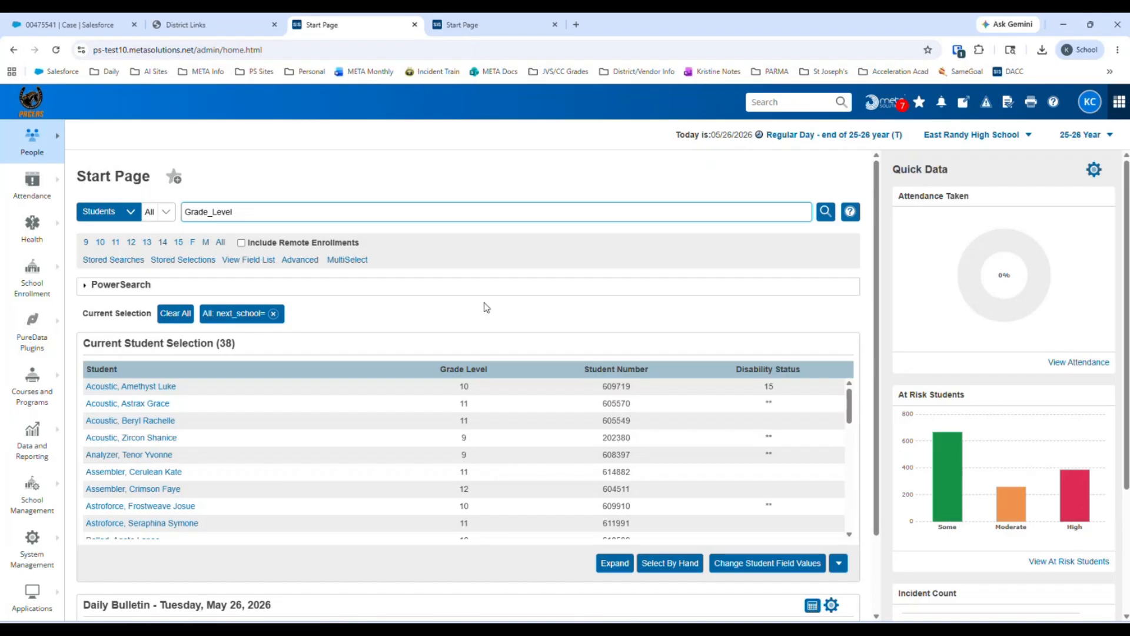
type("<12")
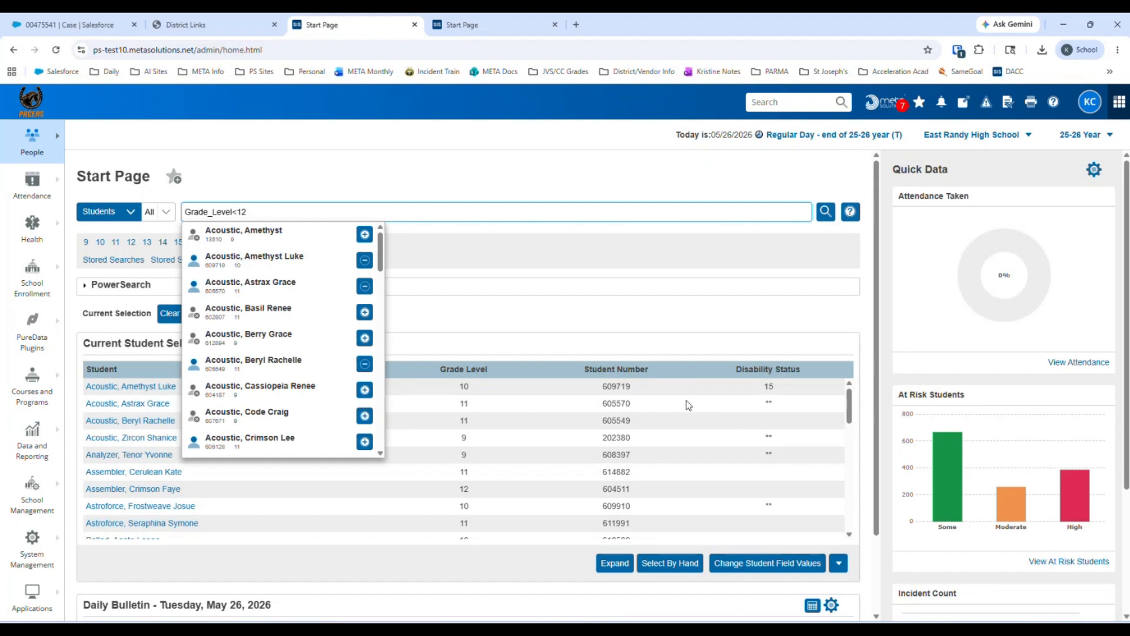
left_click(826, 213)
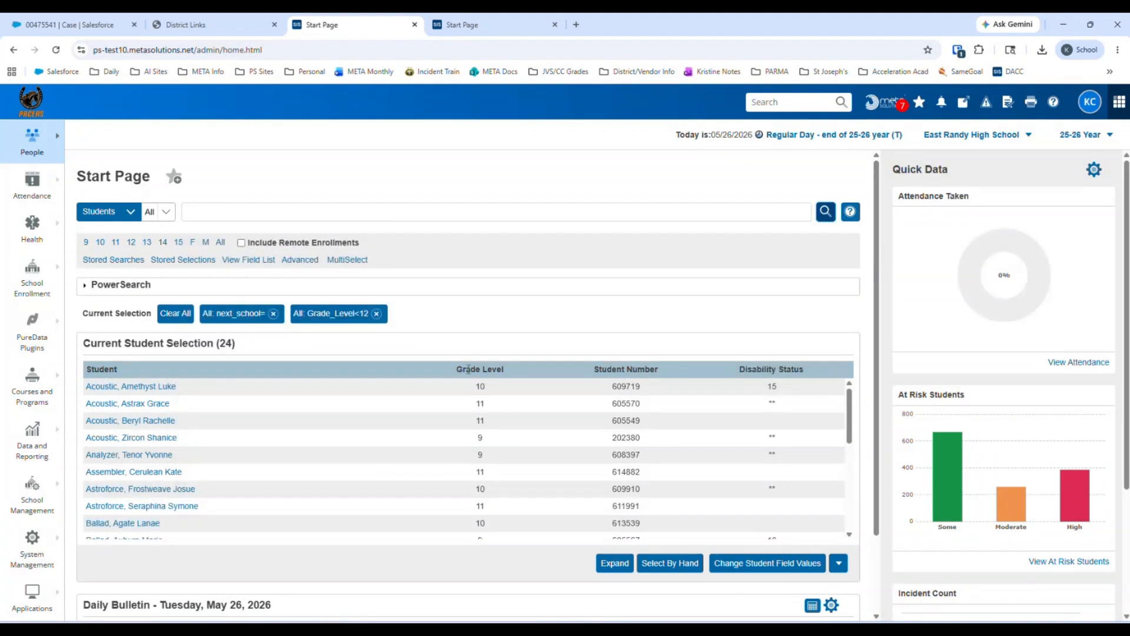
scroll(526, 430, "down", 5)
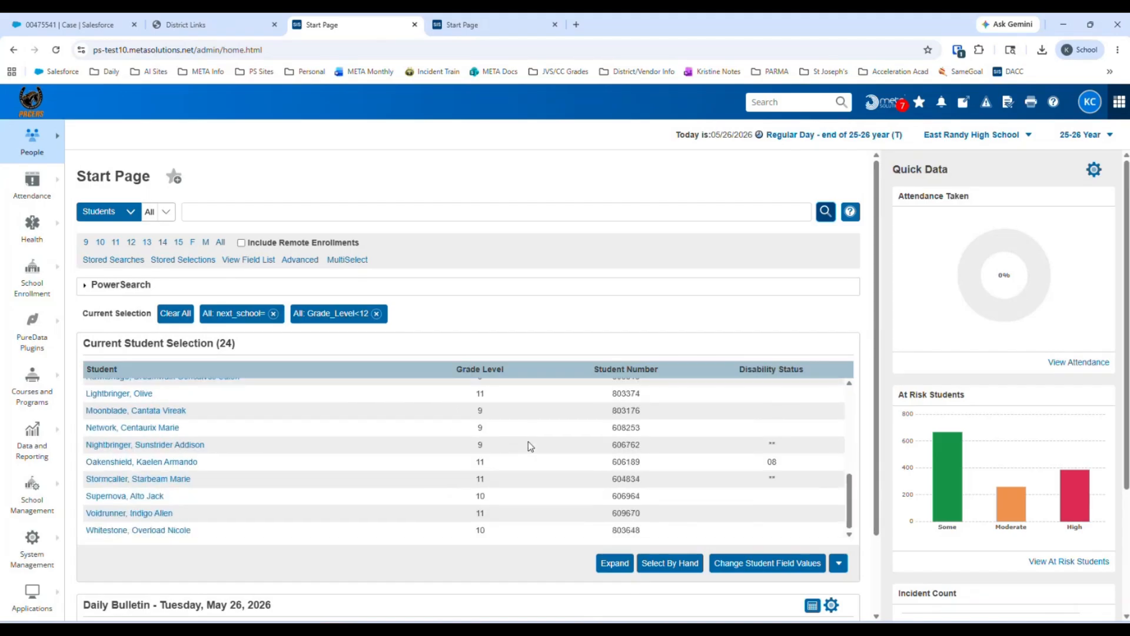
scroll(531, 450, "down", 2)
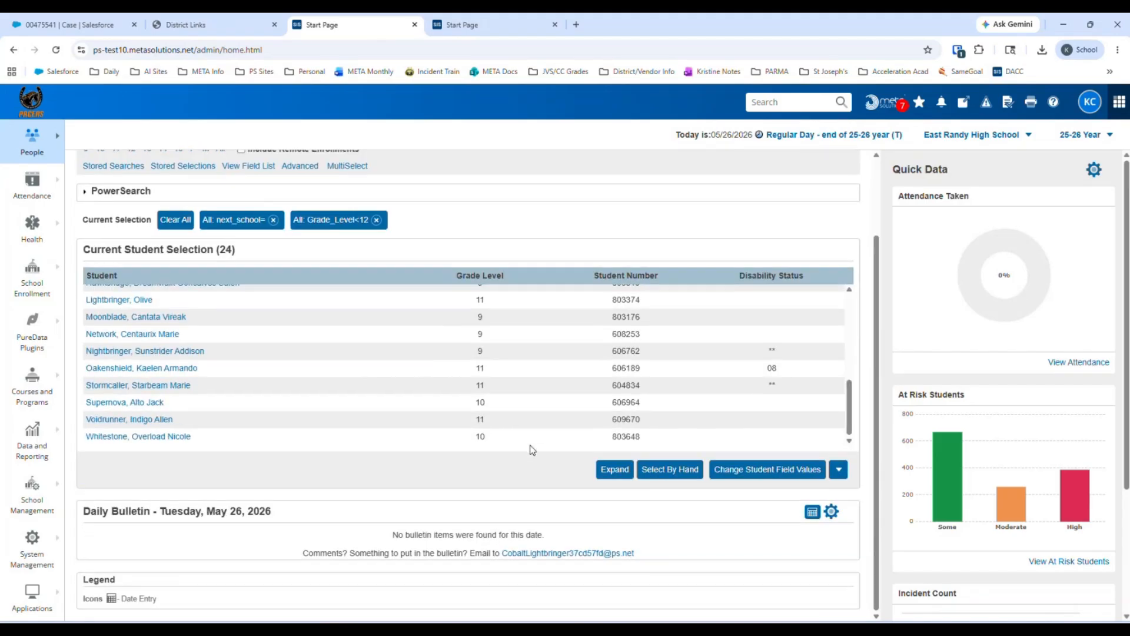
scroll(552, 395, "up", 7)
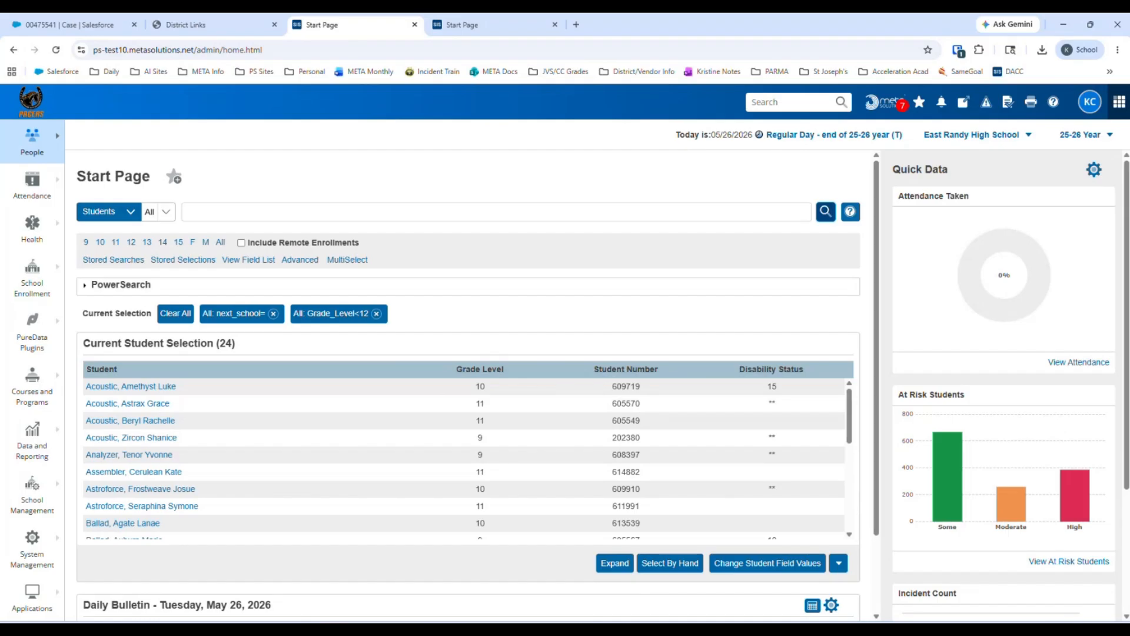
Examine the school choices in Set Next School Indicator for the selected students, leave the indicator blank, and return to the Start Page
left_click(37, 282)
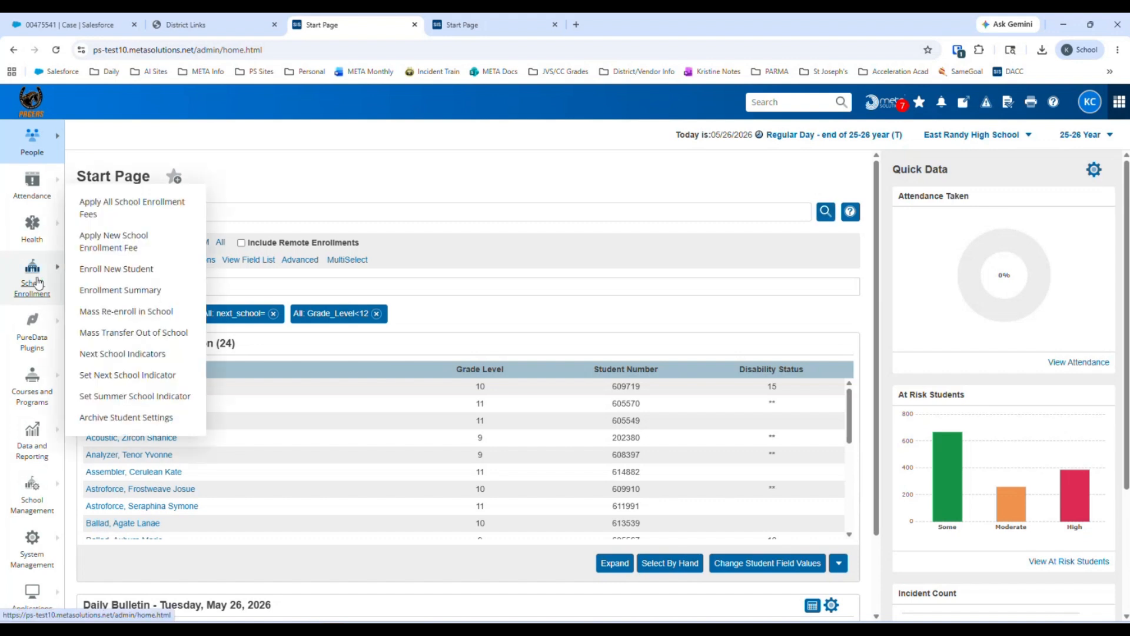
left_click(147, 381)
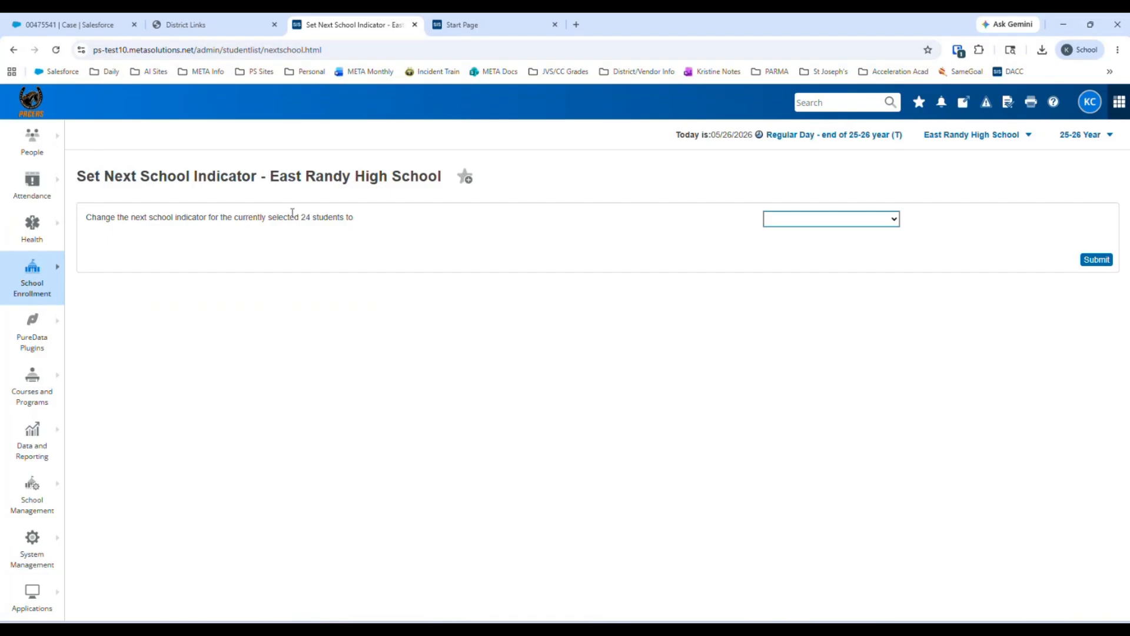
left_click_drag(295, 217, 307, 219)
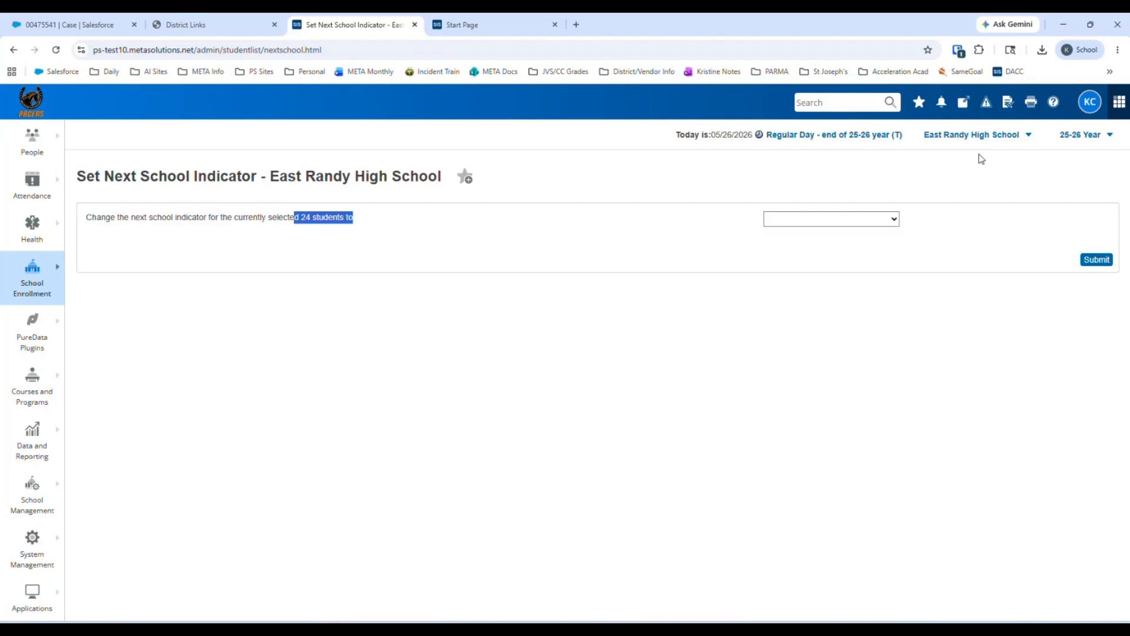
left_click(879, 223)
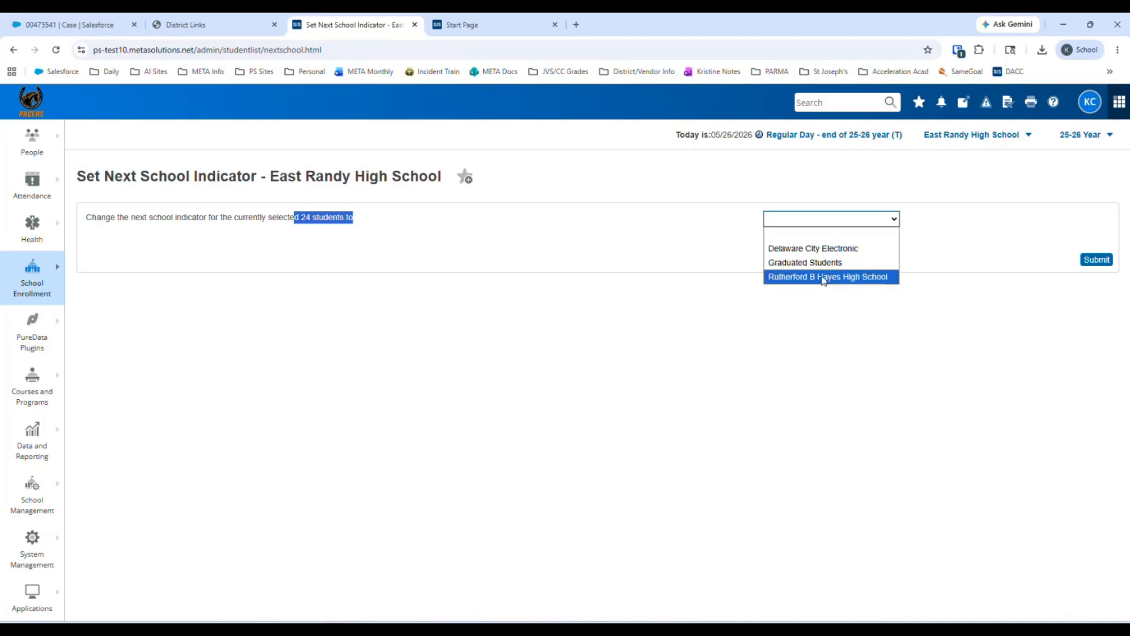
left_click(793, 235)
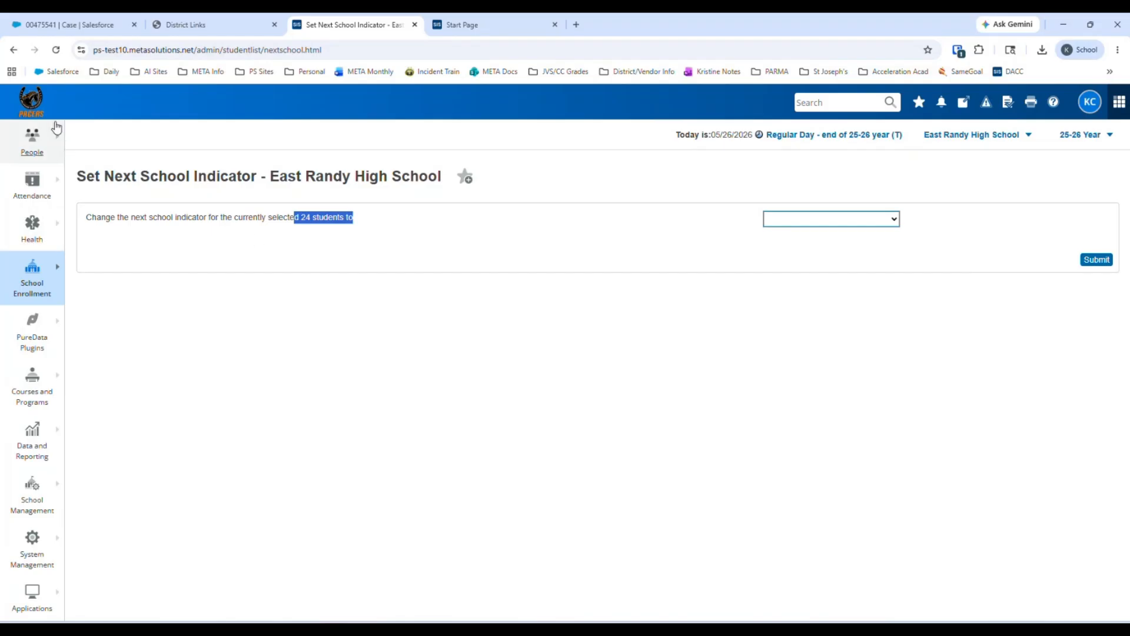
left_click(33, 106)
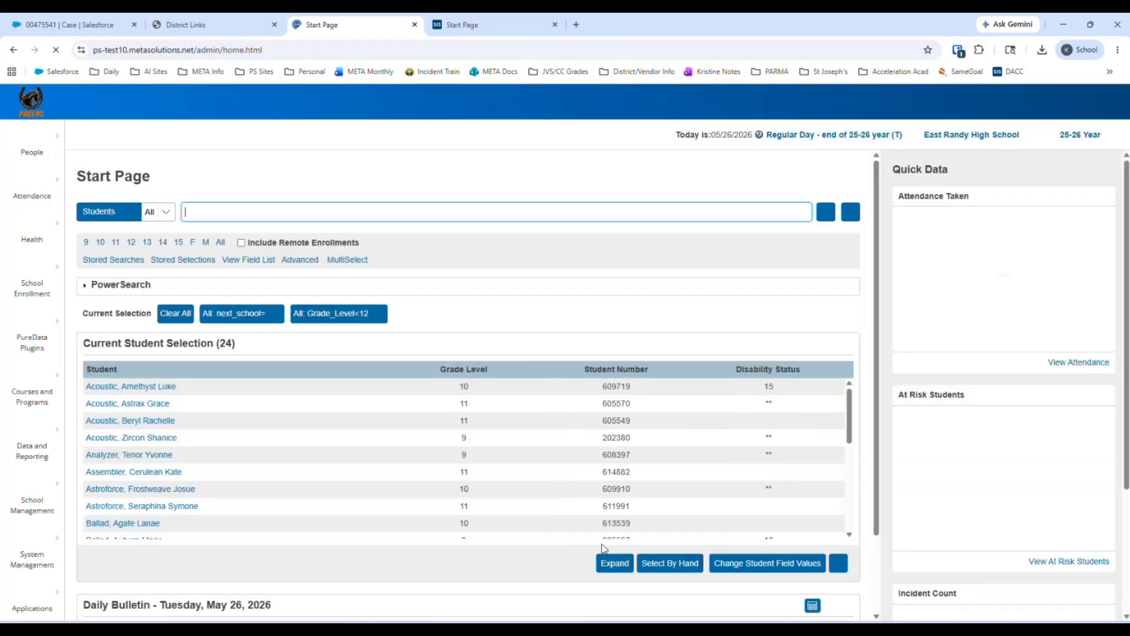
Replace the Grade_Level<12 filter with Grade_Level>11 in the current student selection and review the matching students
left_click(377, 315)
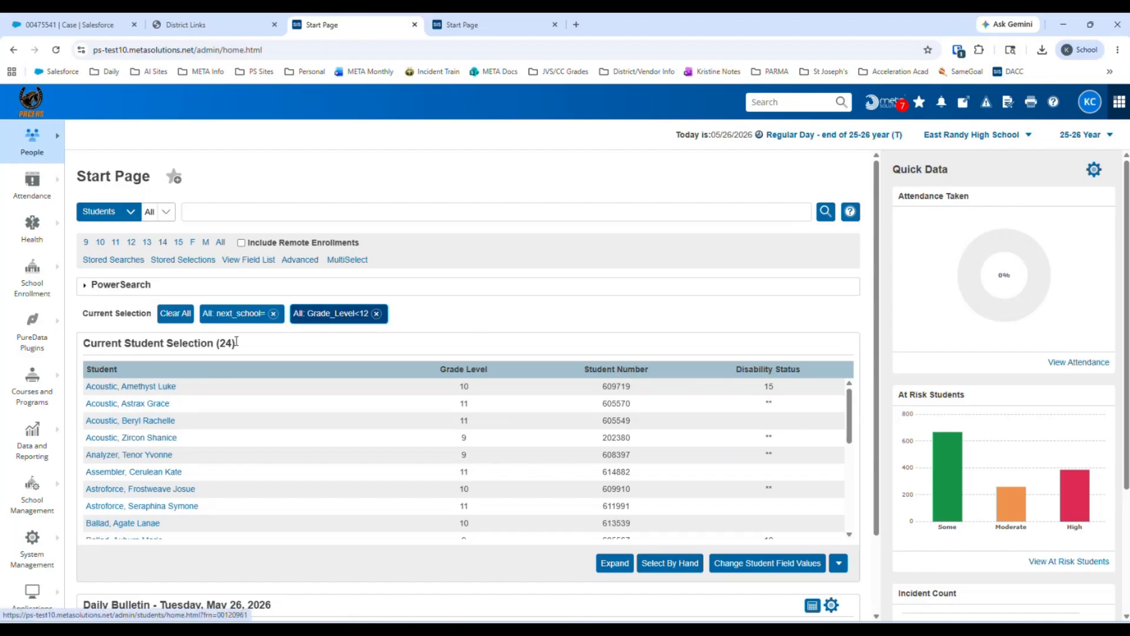
left_click(377, 314)
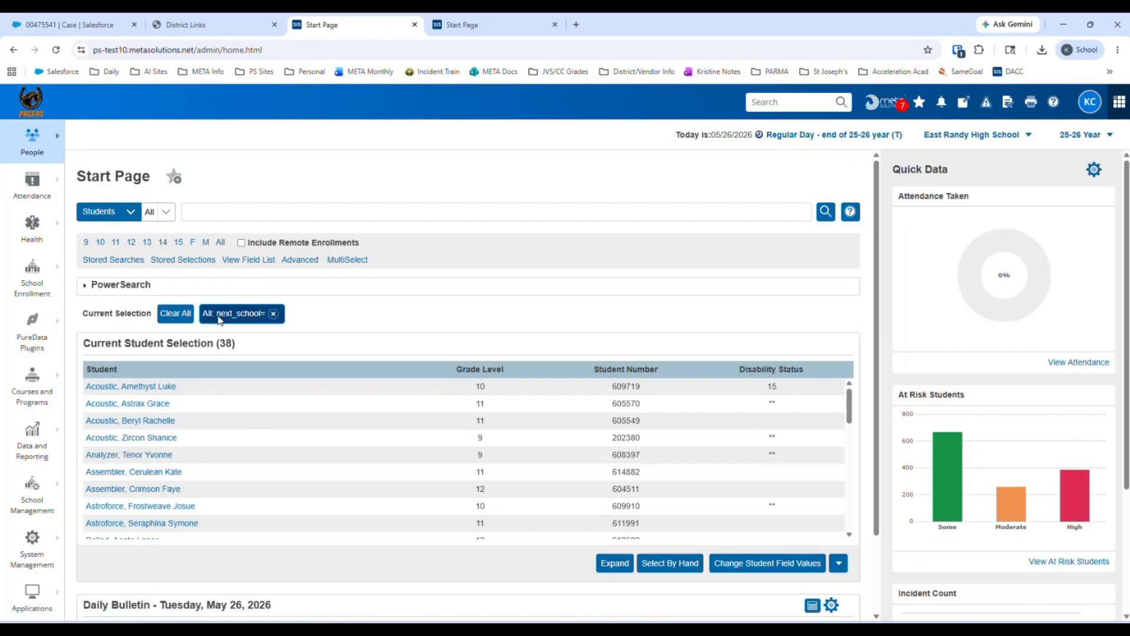
left_click(206, 214)
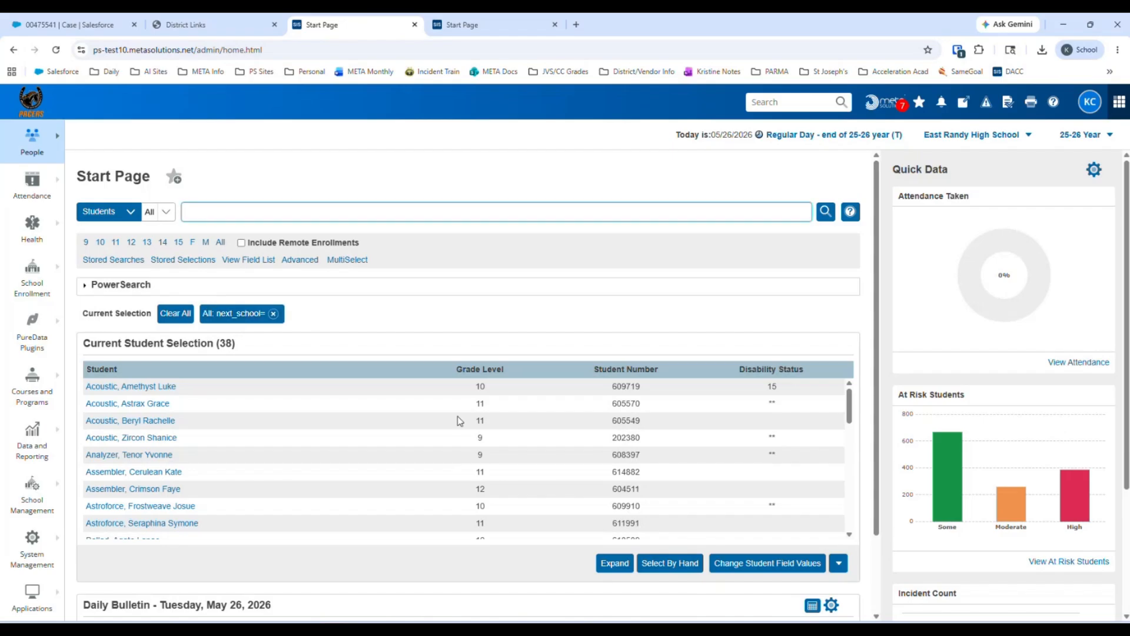
type("Gra")
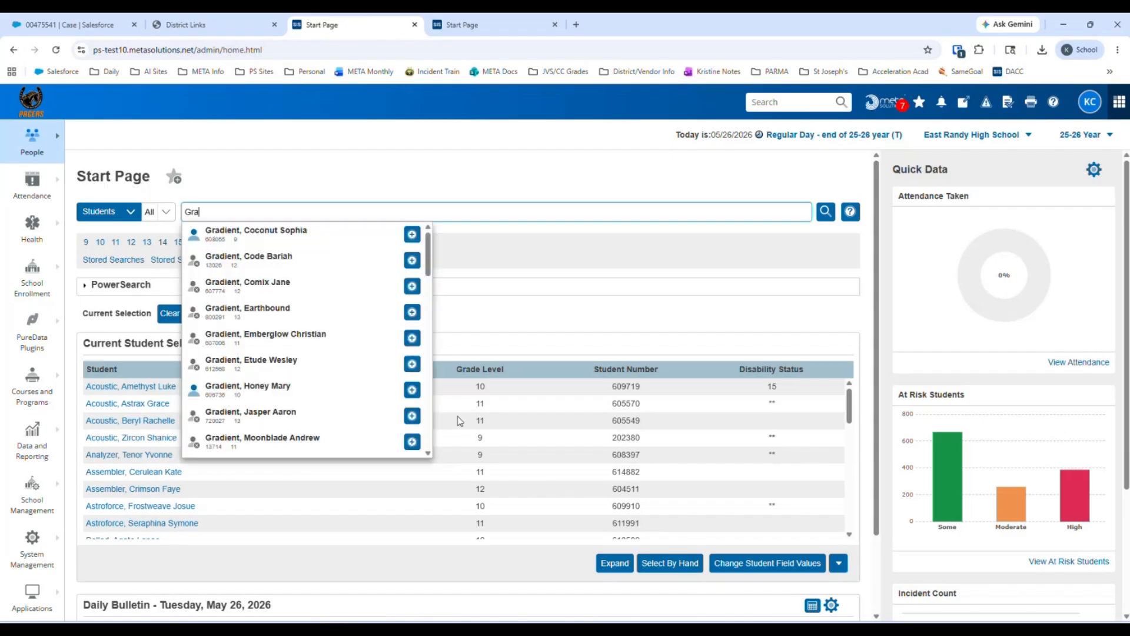
type("de")
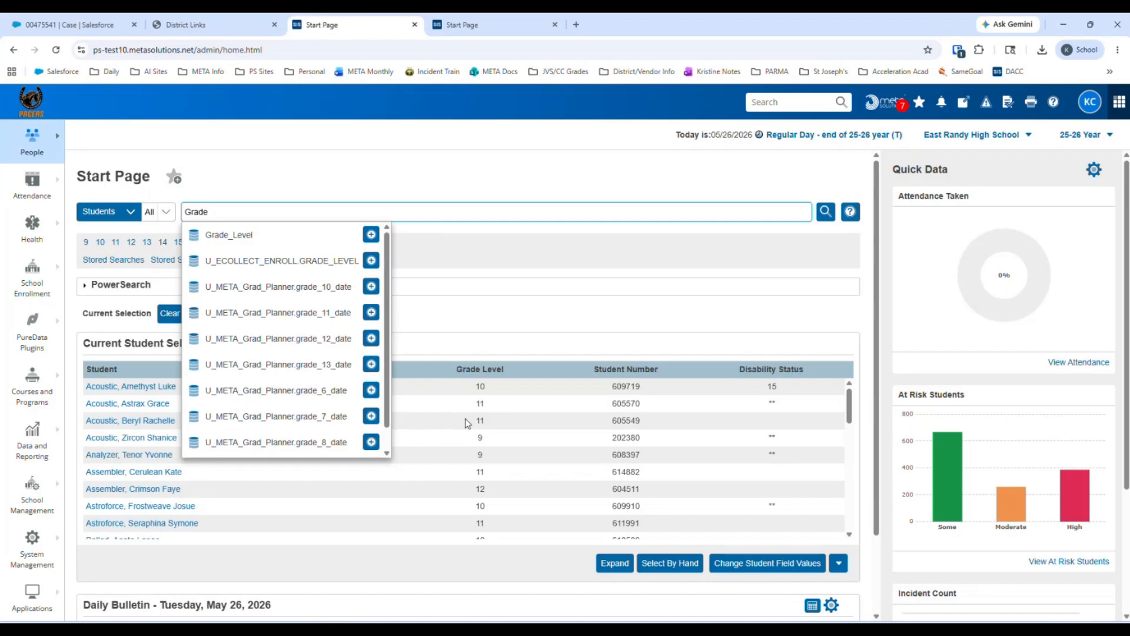
left_click(267, 237)
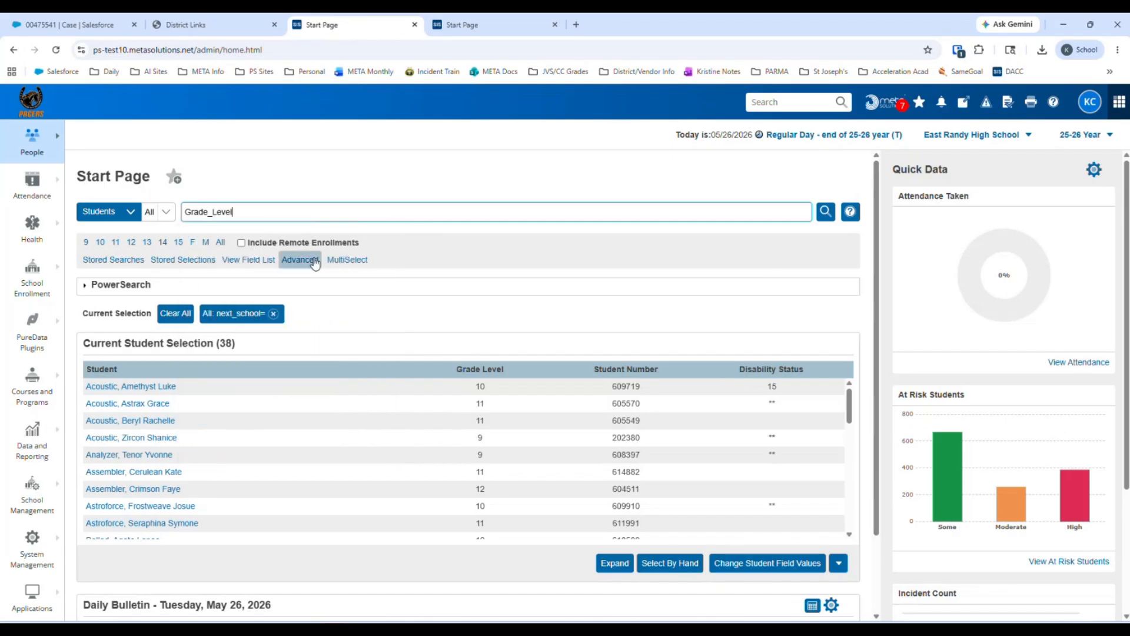
type(">11")
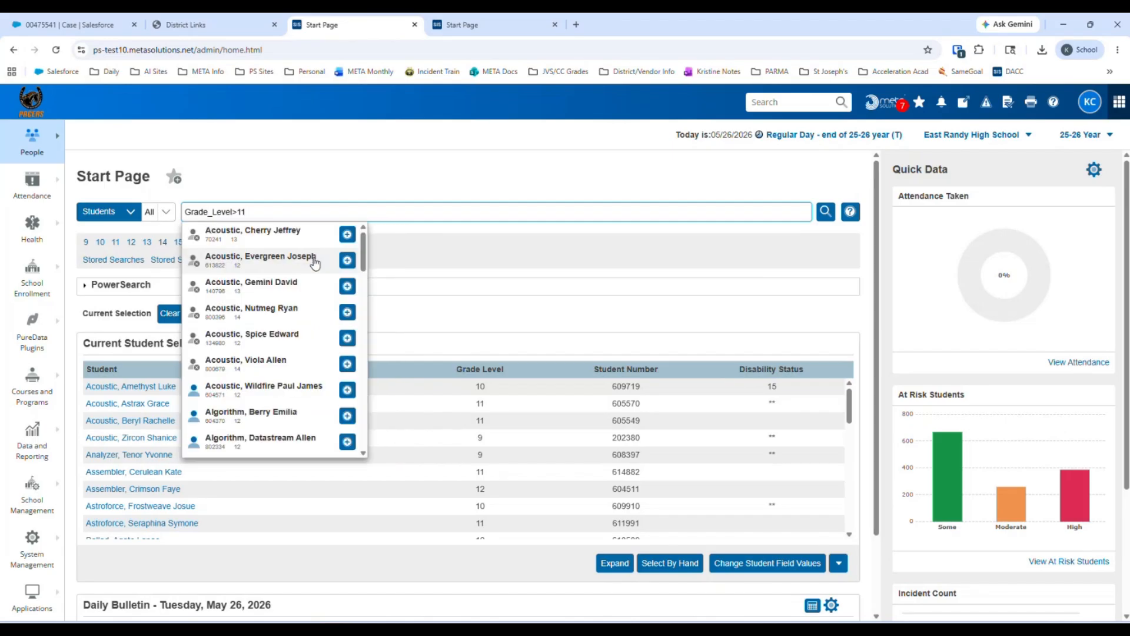
left_click(826, 211)
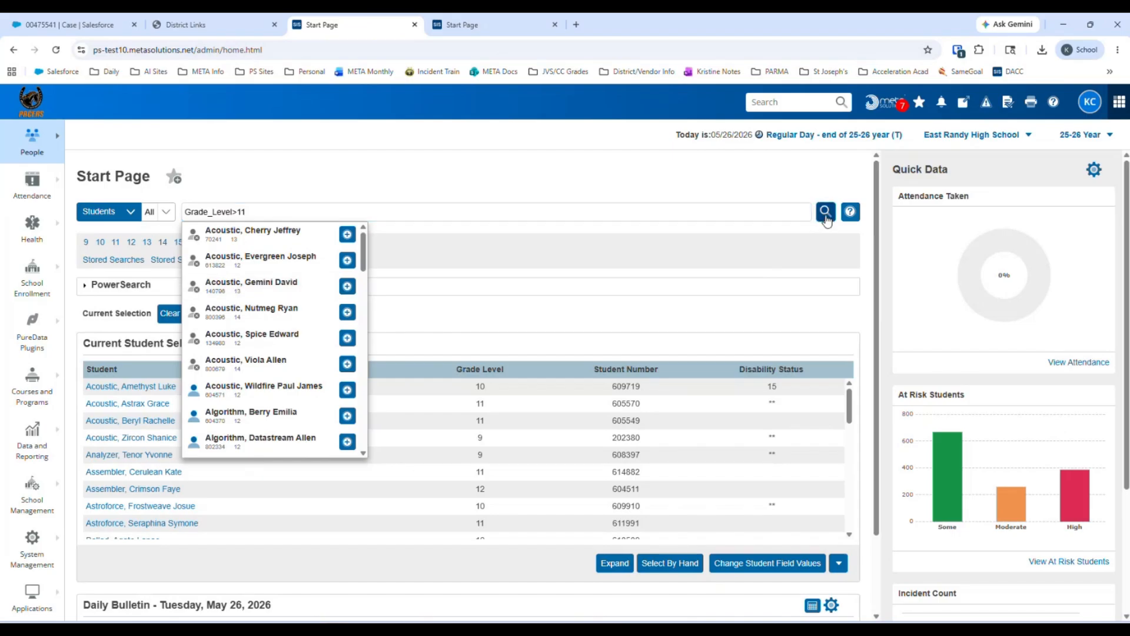
scroll(576, 434, "down", 3)
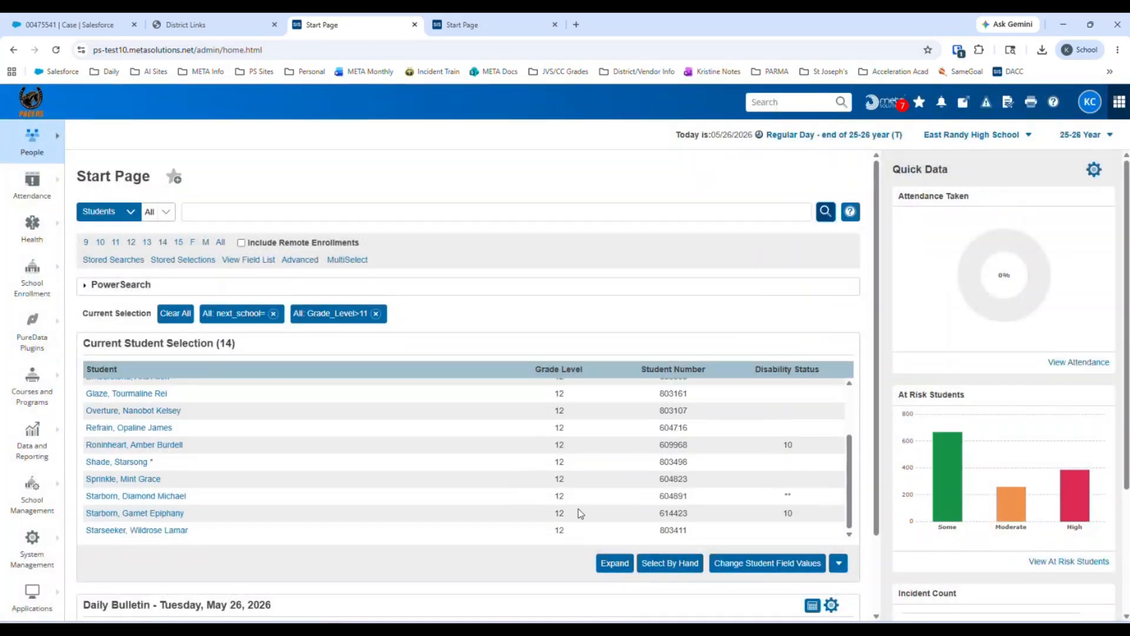
scroll(575, 526, "down", 2)
scroll(554, 391, "up", 3)
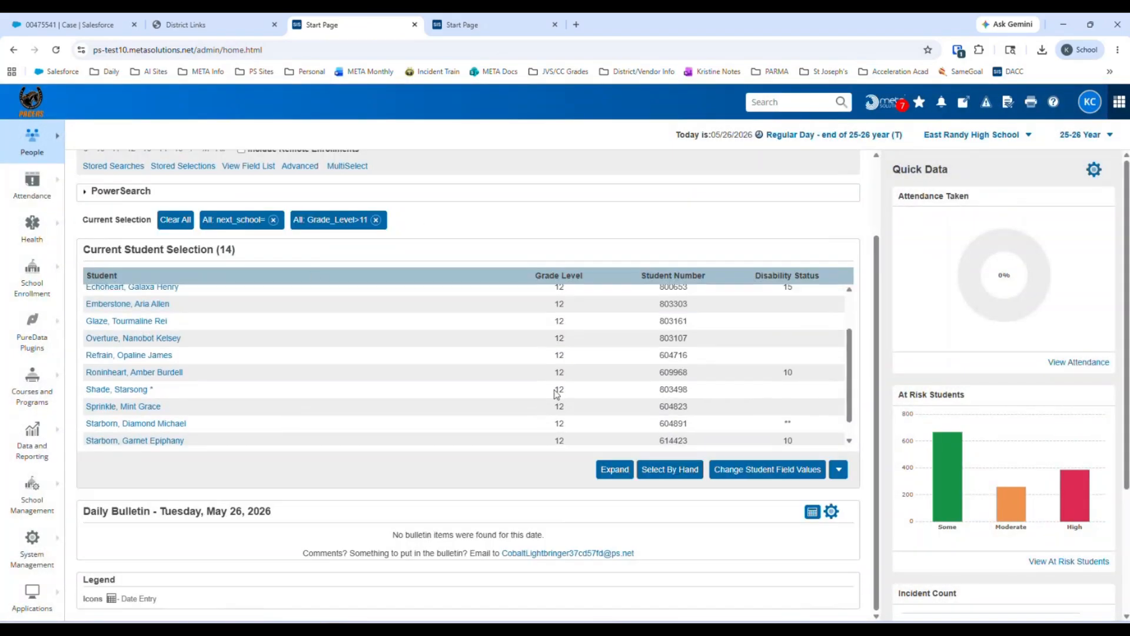
scroll(590, 345, "up", 2)
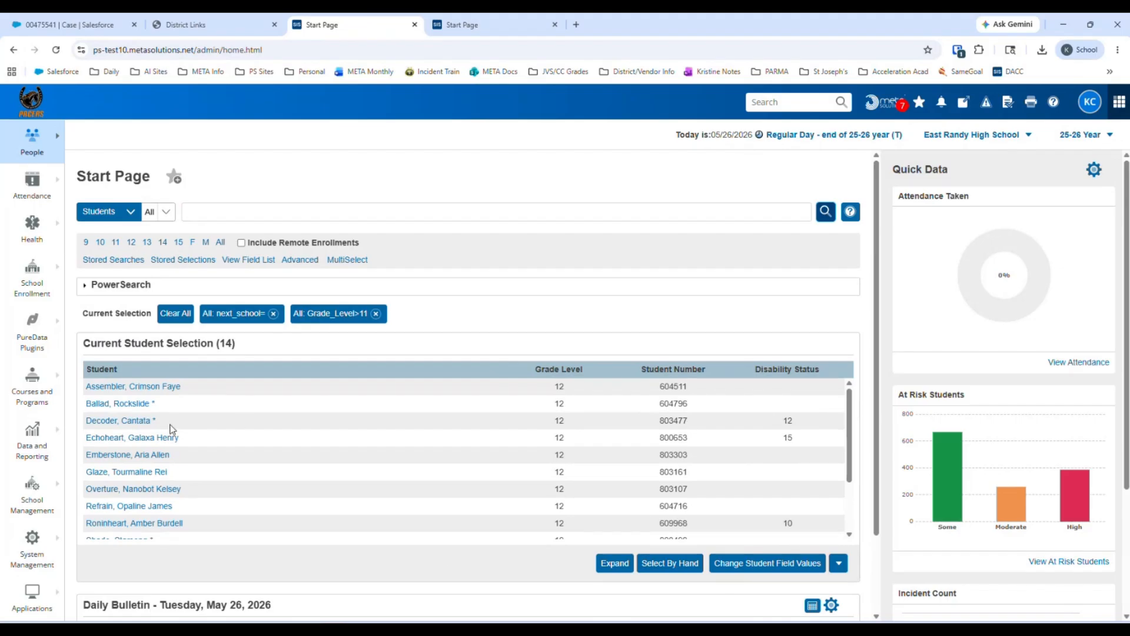
Choose Graduated Students in Set Next School Indicator for the selected grade 12 students, and return to the Start Page without submitting
left_click(36, 282)
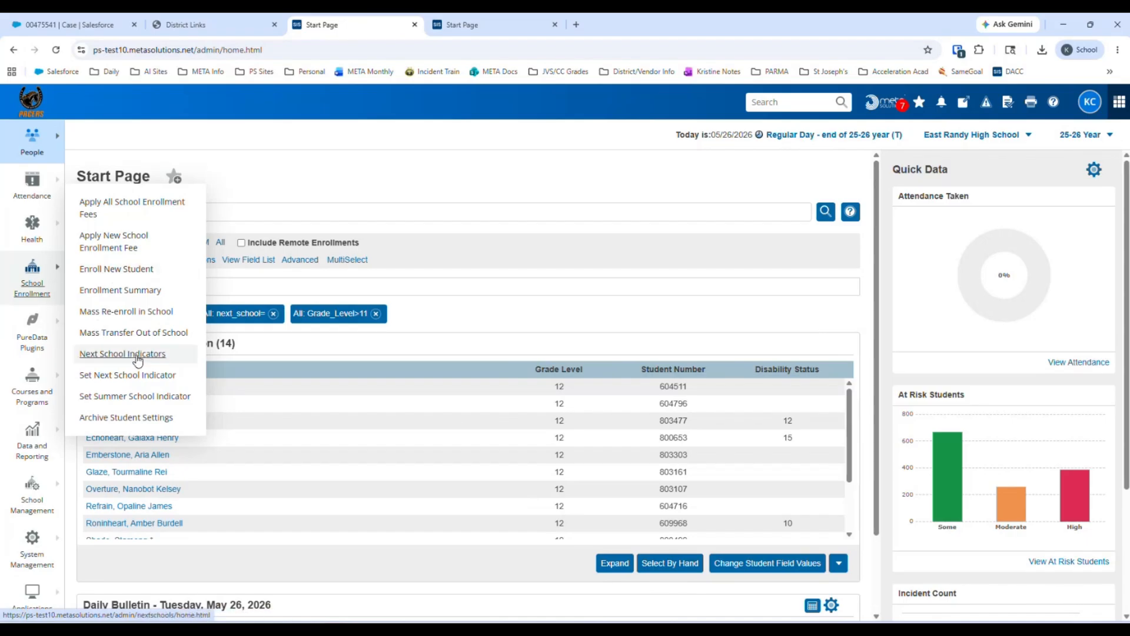
left_click(140, 376)
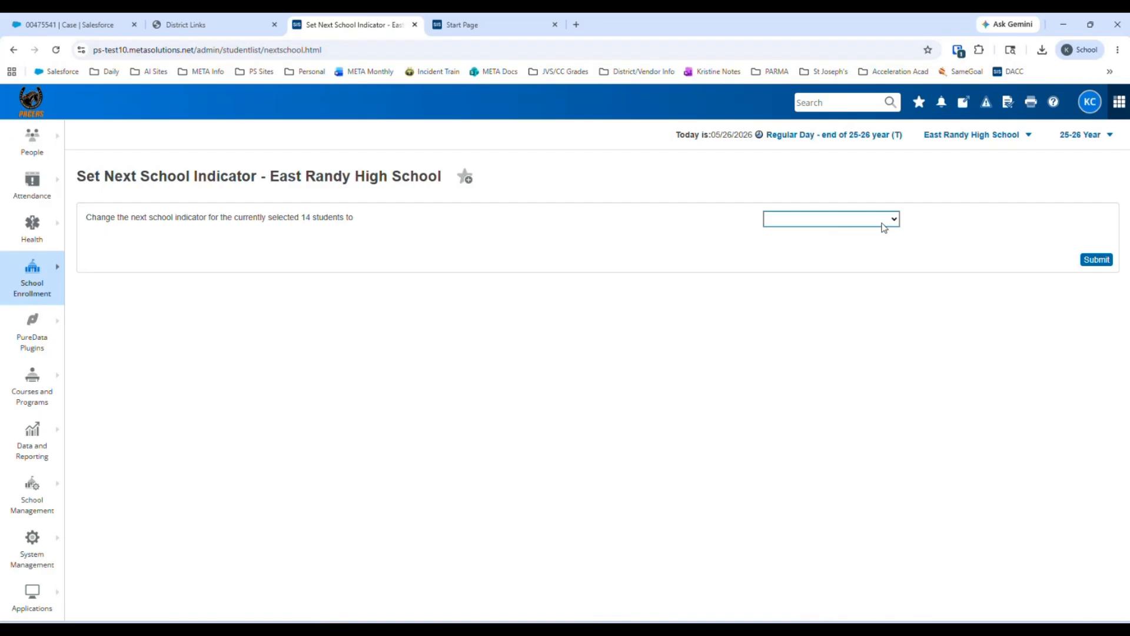
left_click(883, 221)
left_click(857, 262)
left_click(39, 107)
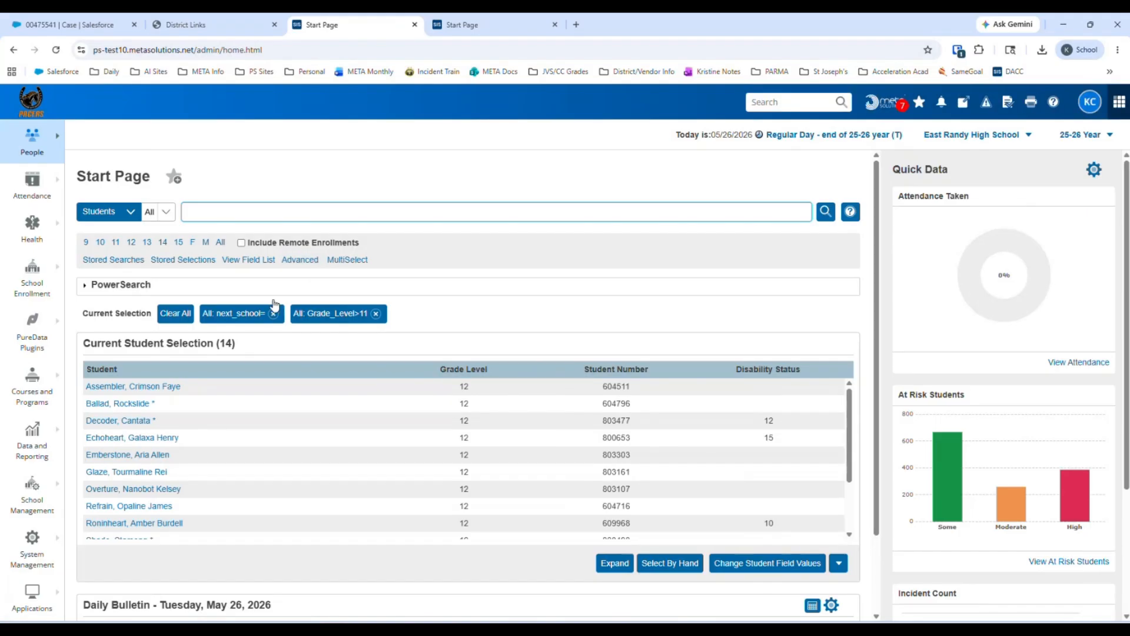
Clear the current student selection, run a student search for sched_nextyeargrade=, and review the matching students
left_click(167, 314)
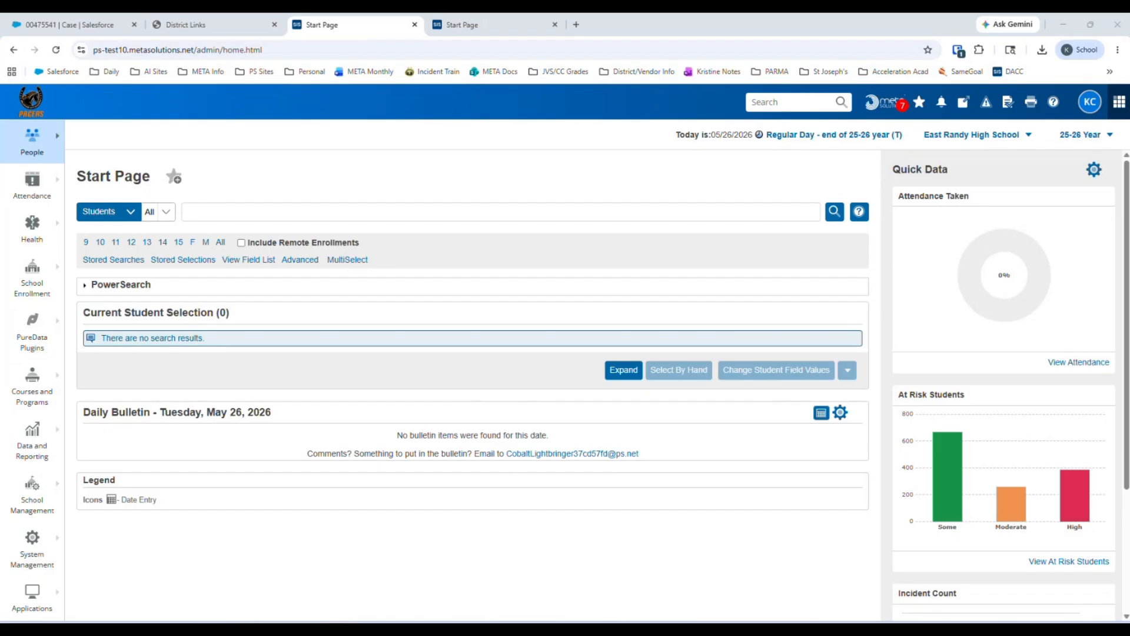
left_click(200, 218)
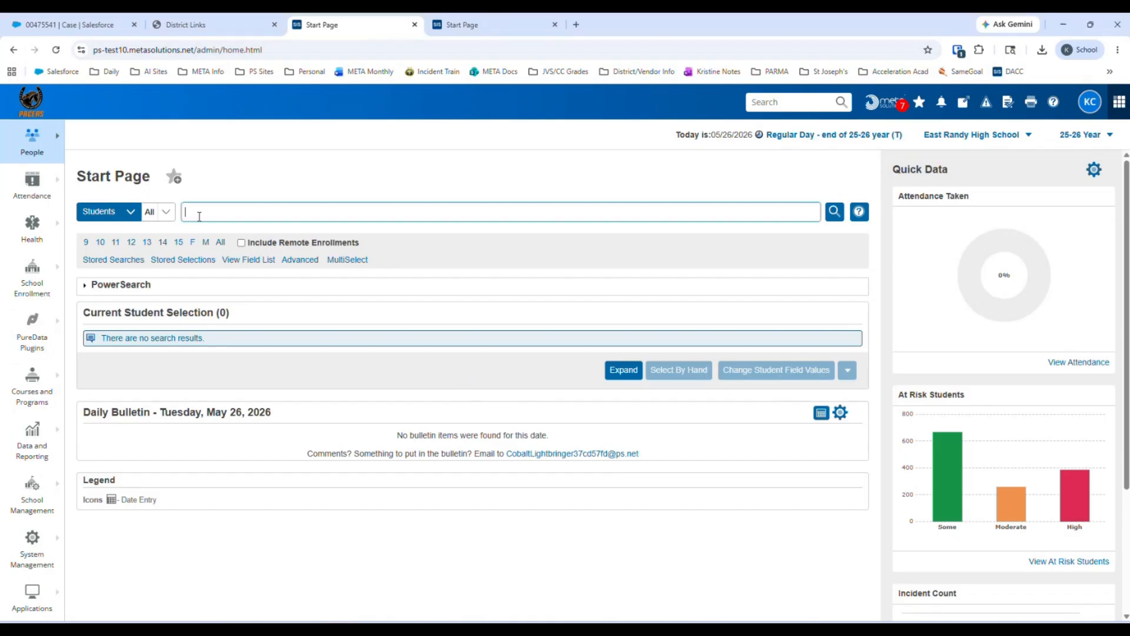
right_click(199, 218)
left_click(246, 361)
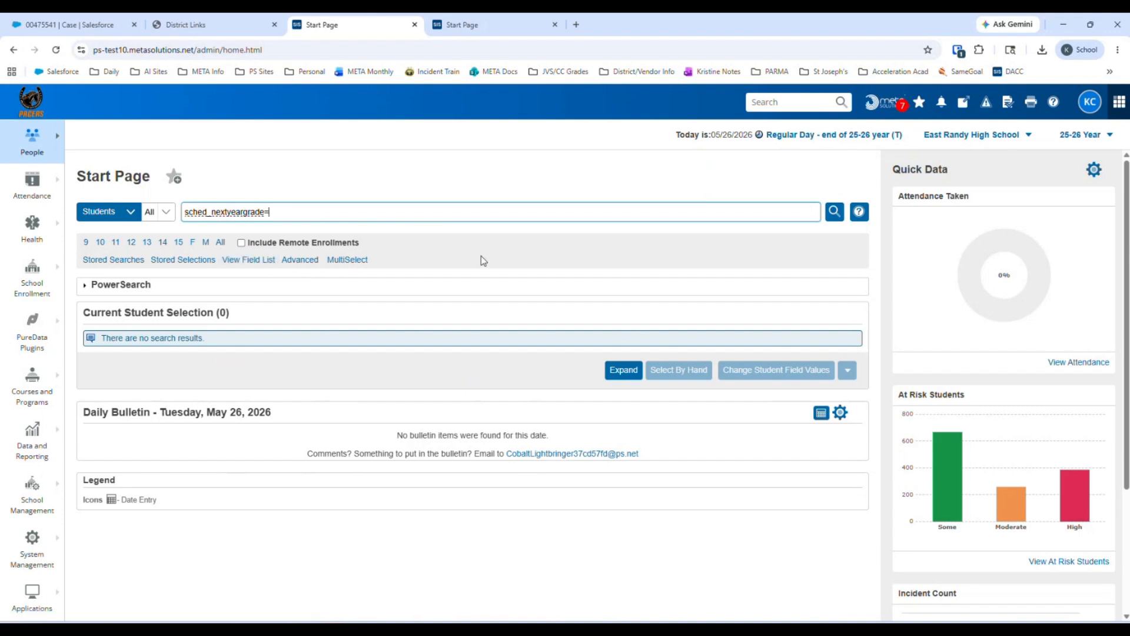
left_click(832, 213)
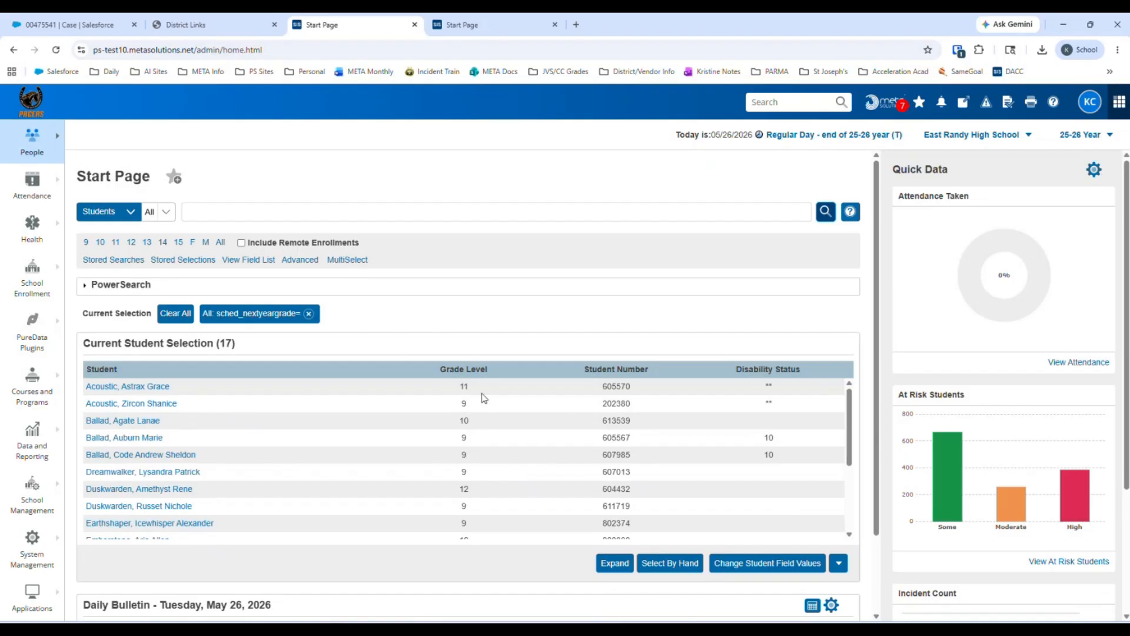
scroll(520, 471, "down", 5)
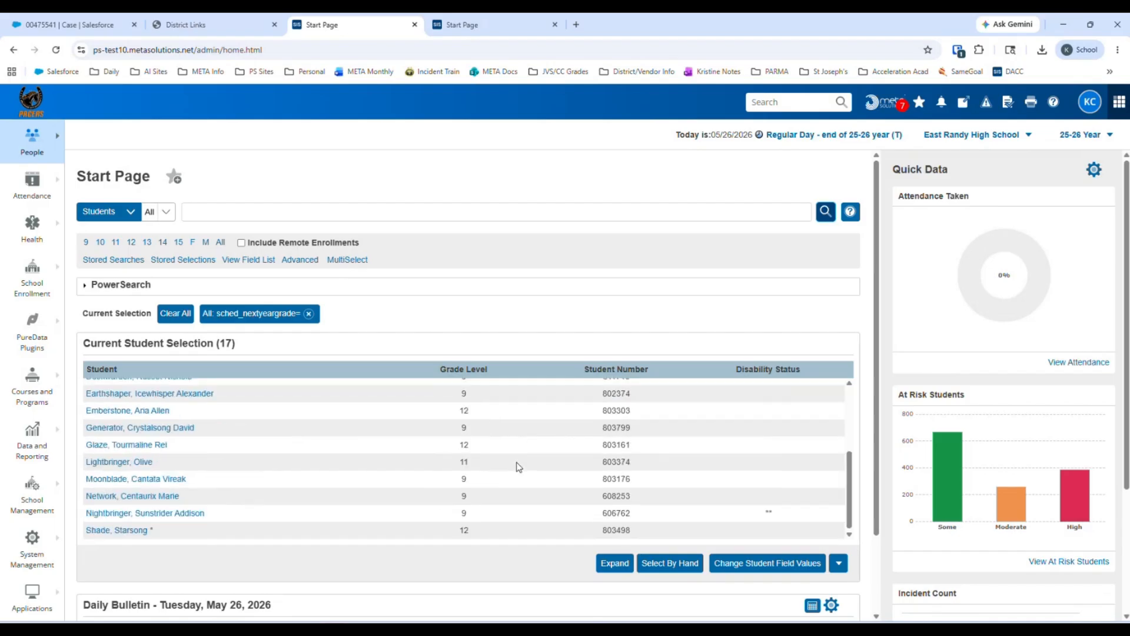
Narrow the current student selection to grade 9 students by adding a Grade_Level=9 search
scroll(522, 469, "up", 2)
left_click(223, 211)
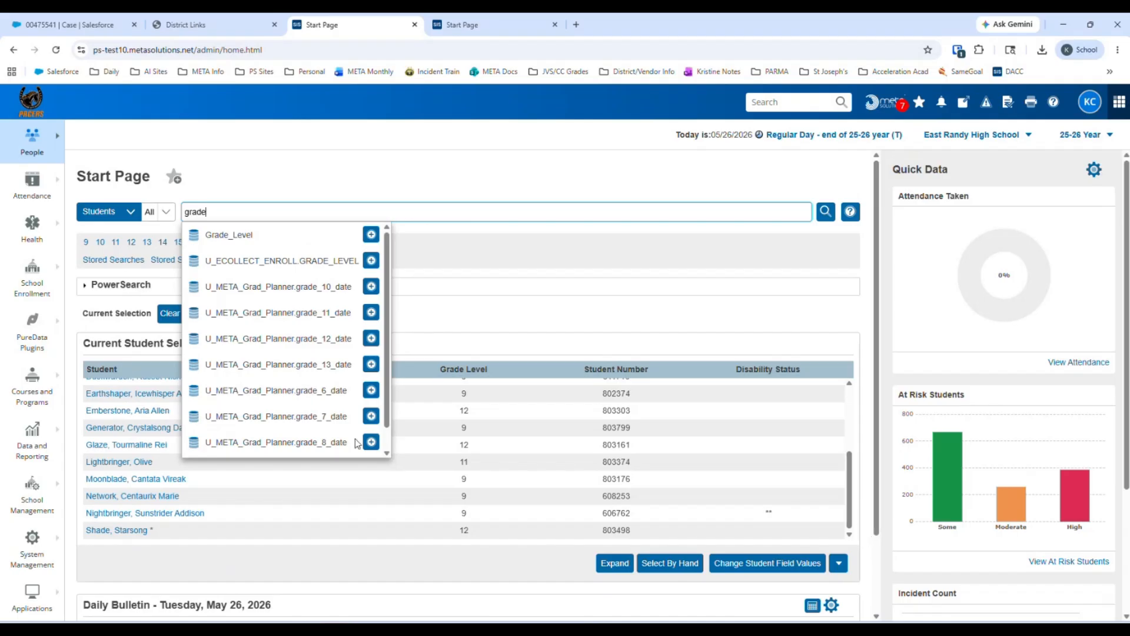
left_click(213, 237)
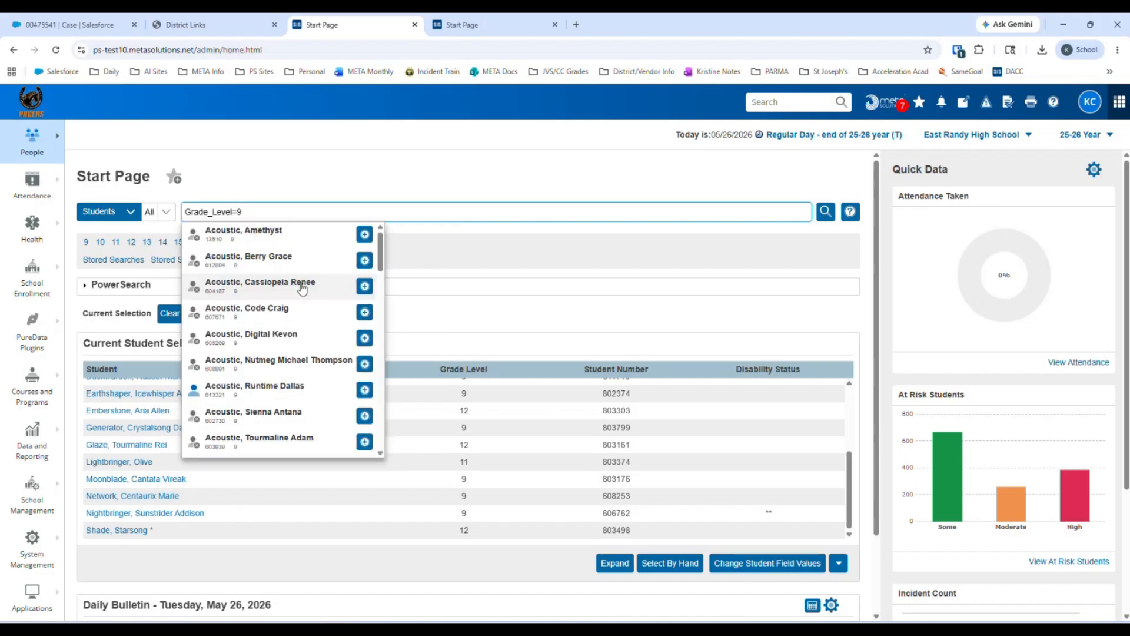
left_click(826, 212)
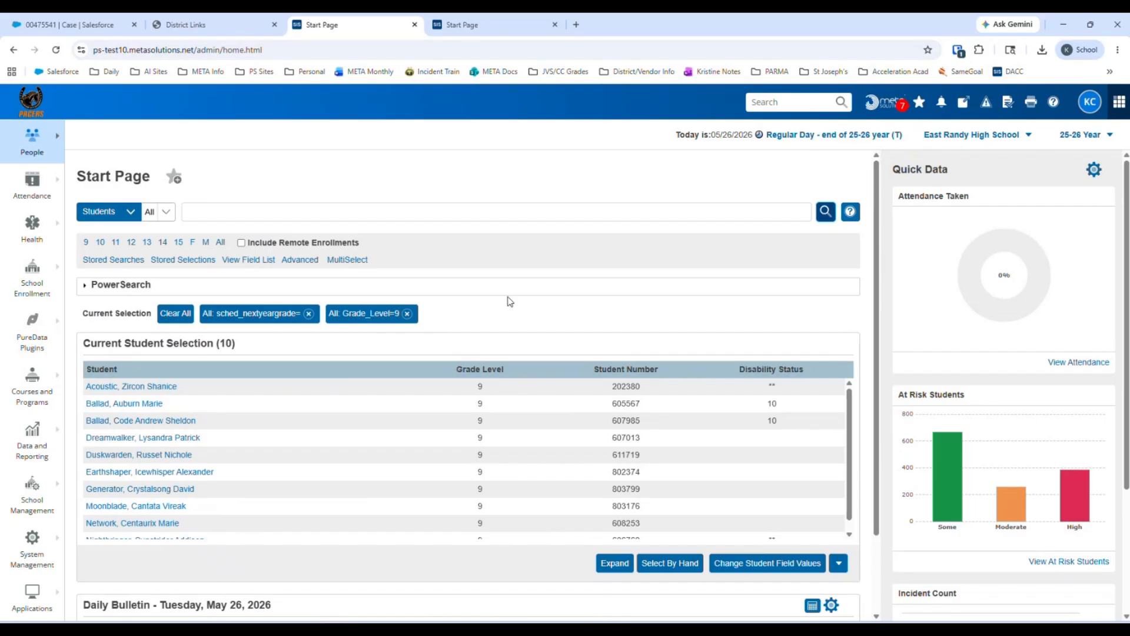
Look at the Change Student Field Values page, return to the Start Page, and browse the actions available for the current selection
left_click(743, 568)
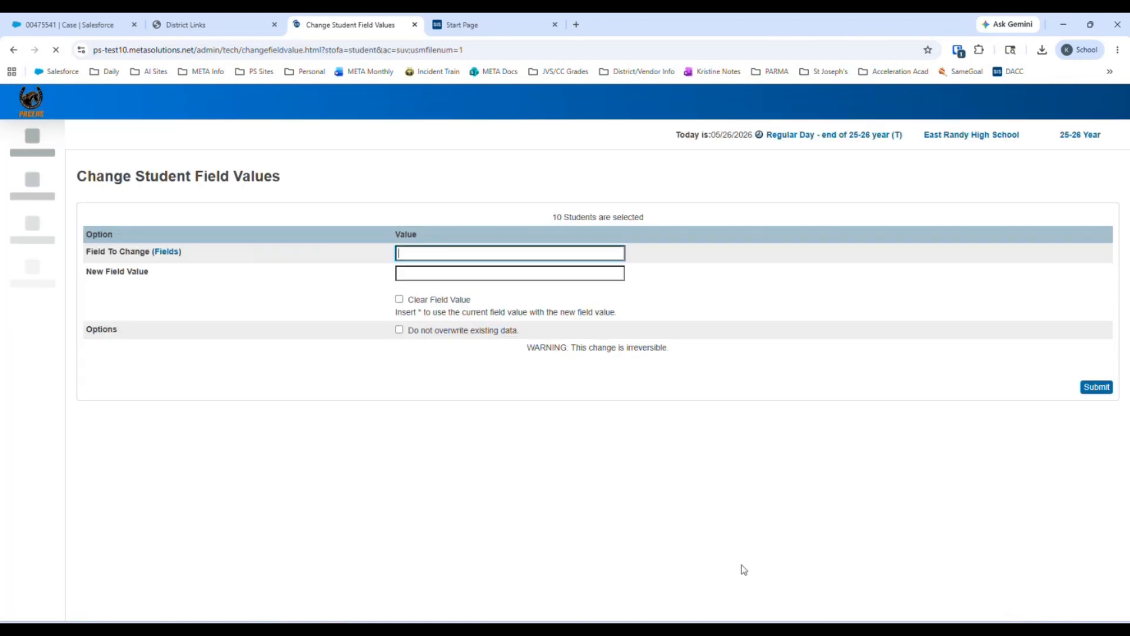
left_click(34, 105)
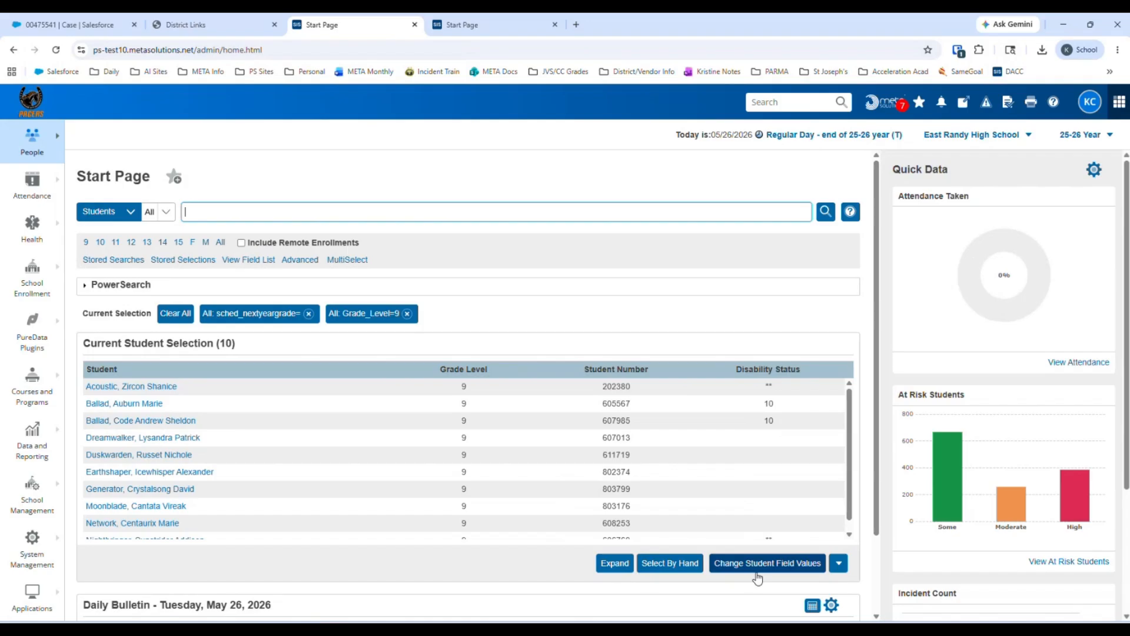
left_click(839, 565)
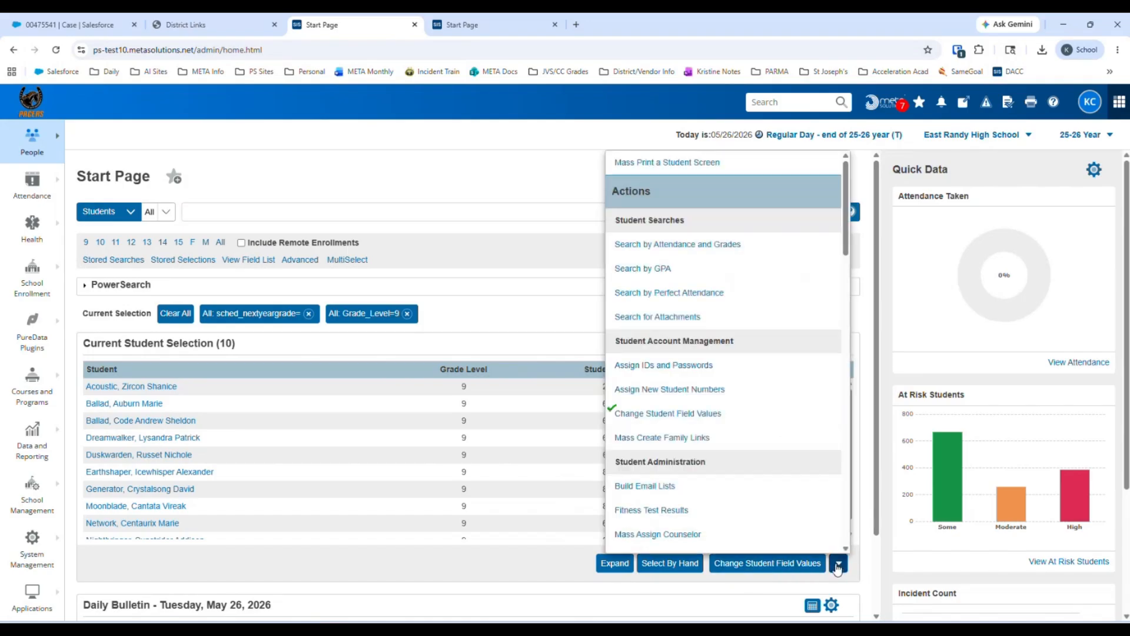
scroll(719, 270, "down", 8)
scroll(717, 259, "up", 6)
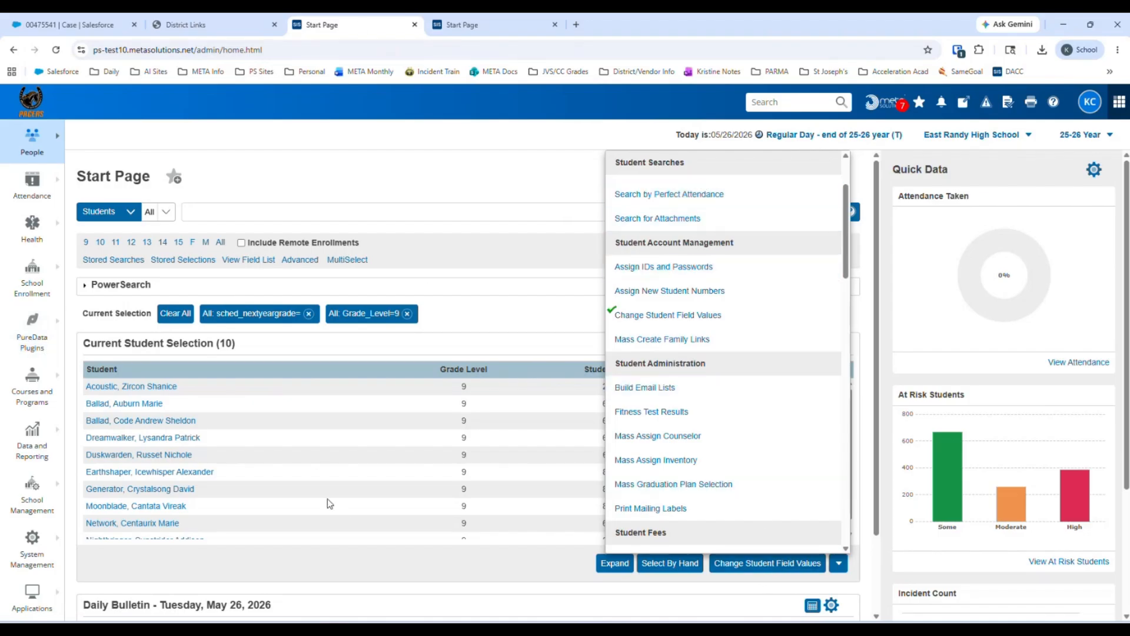
left_click(479, 179)
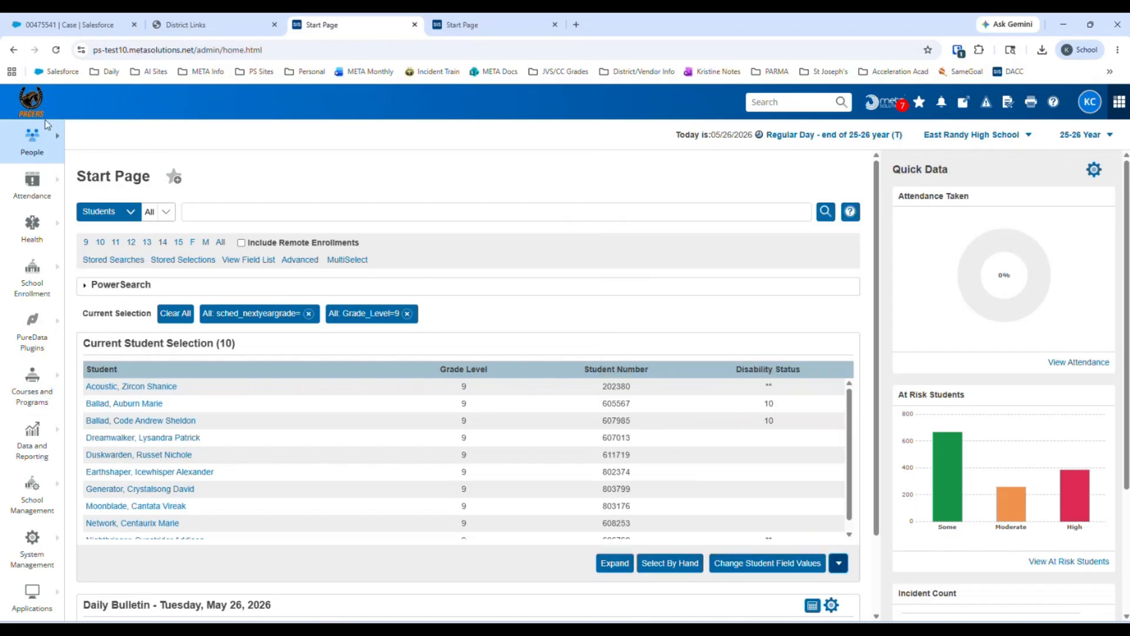
Open Change Student Field Values for the selected students and choose Sched_NextYearGrade as the field to change
left_click(46, 147)
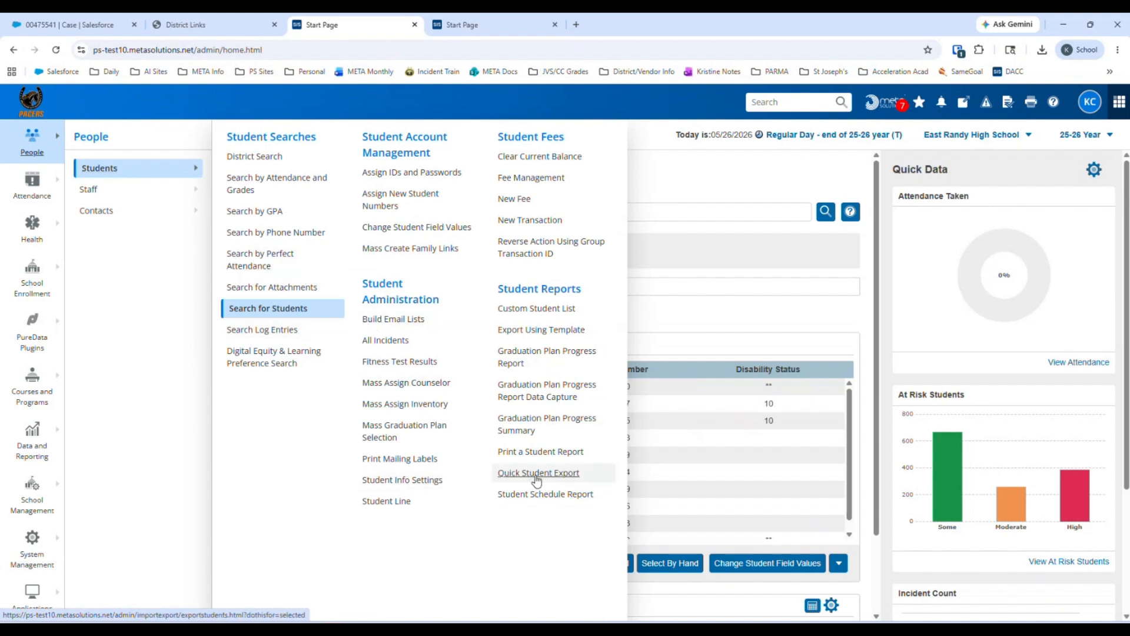
left_click(416, 229)
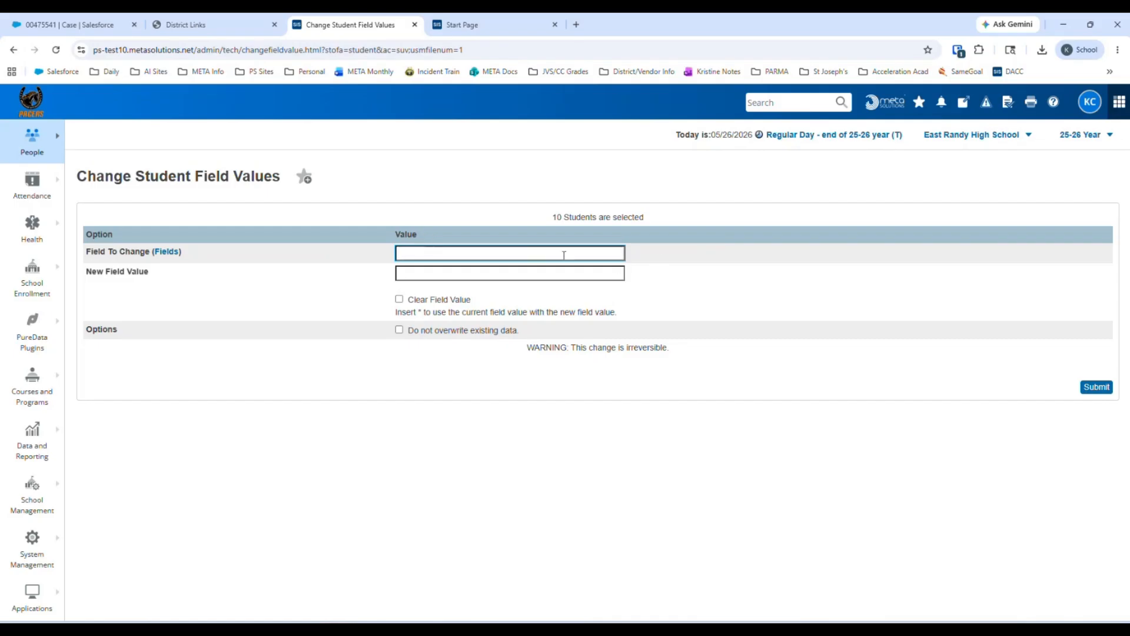
left_click_drag(555, 219, 577, 231)
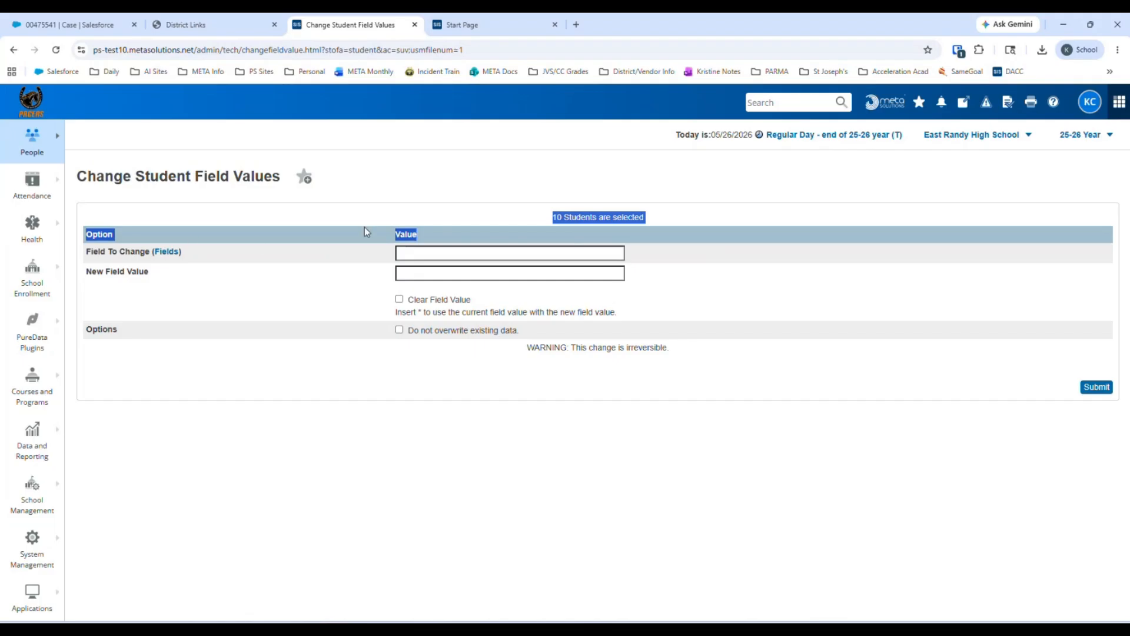
left_click(169, 253)
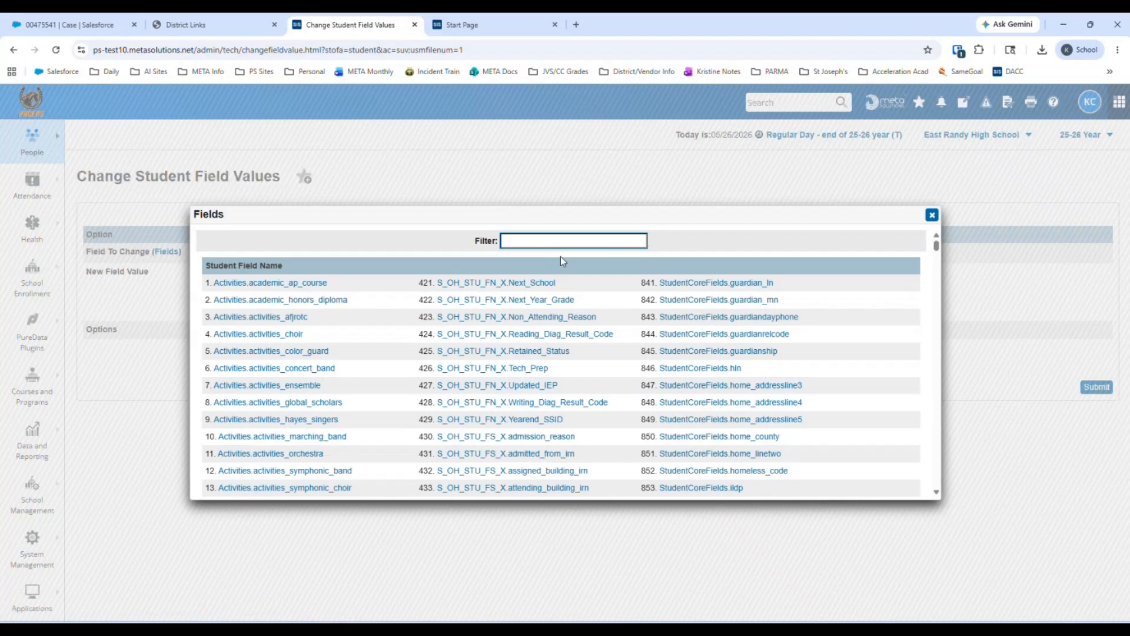
type("scg")
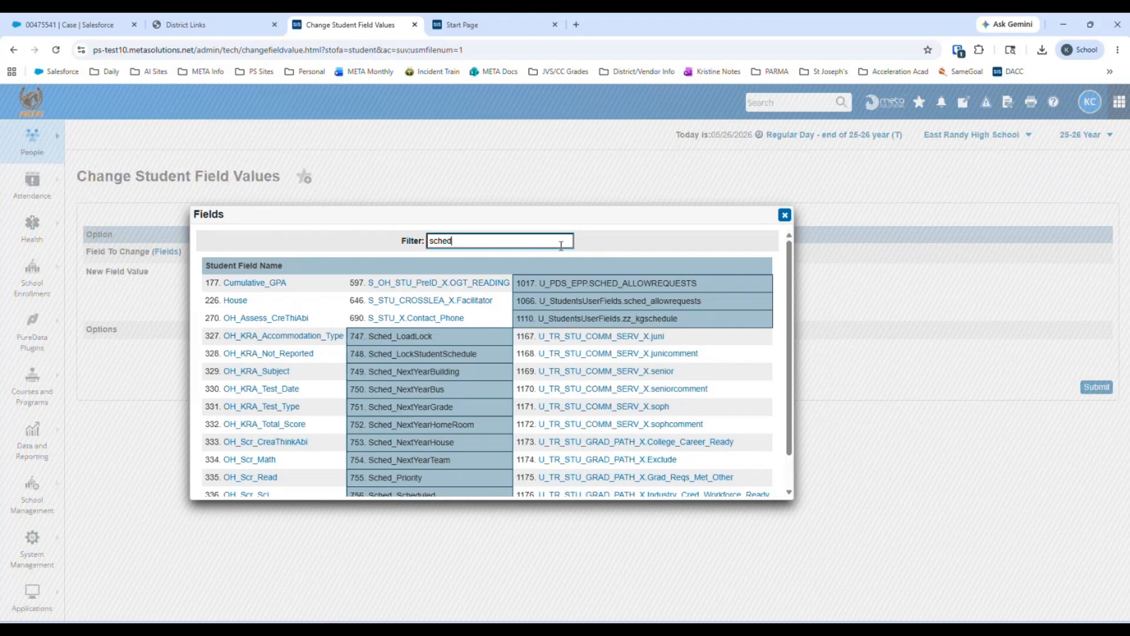
left_click(422, 407)
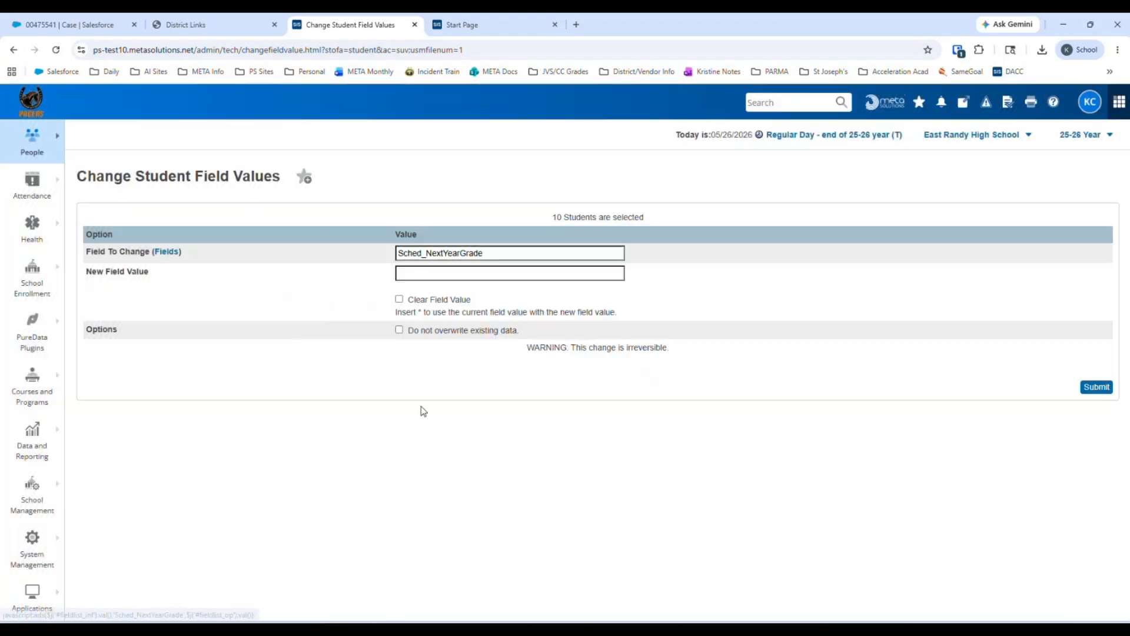
Enter 10 as the new Sched_NextYearGrade value, preview the change, and return to the Start Page without the final submission
left_click(468, 273)
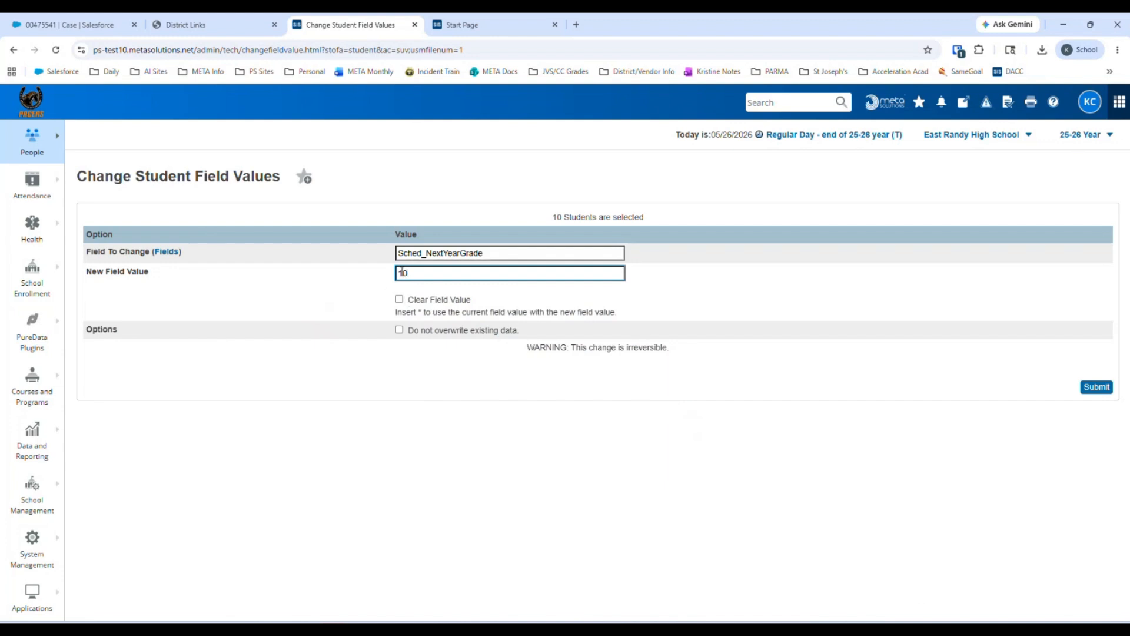
left_click(1096, 392)
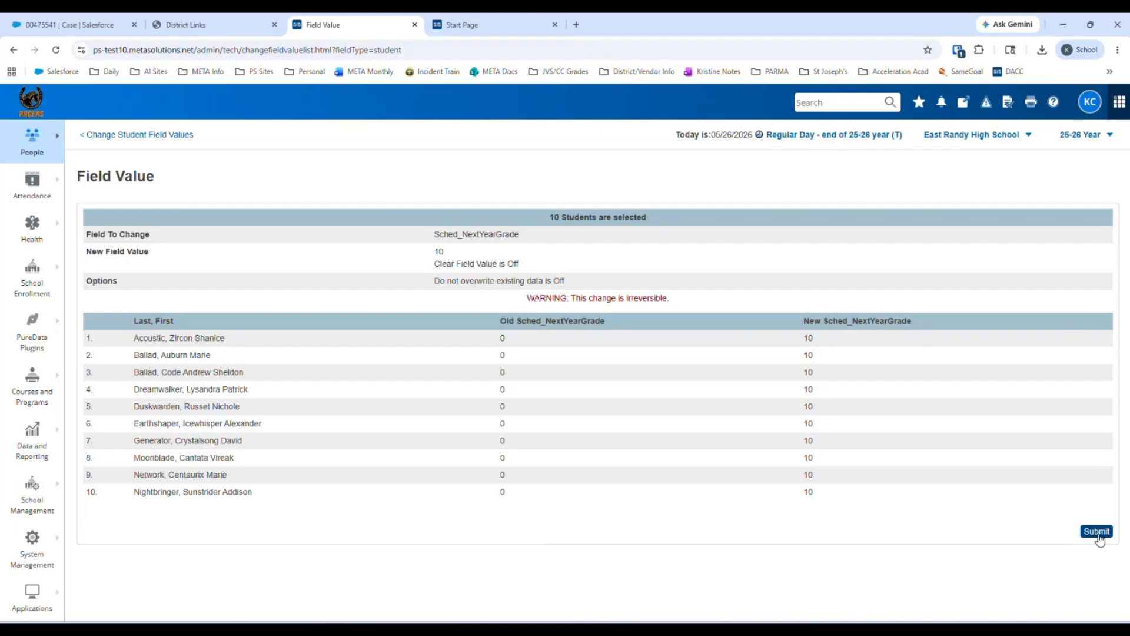
left_click(140, 137)
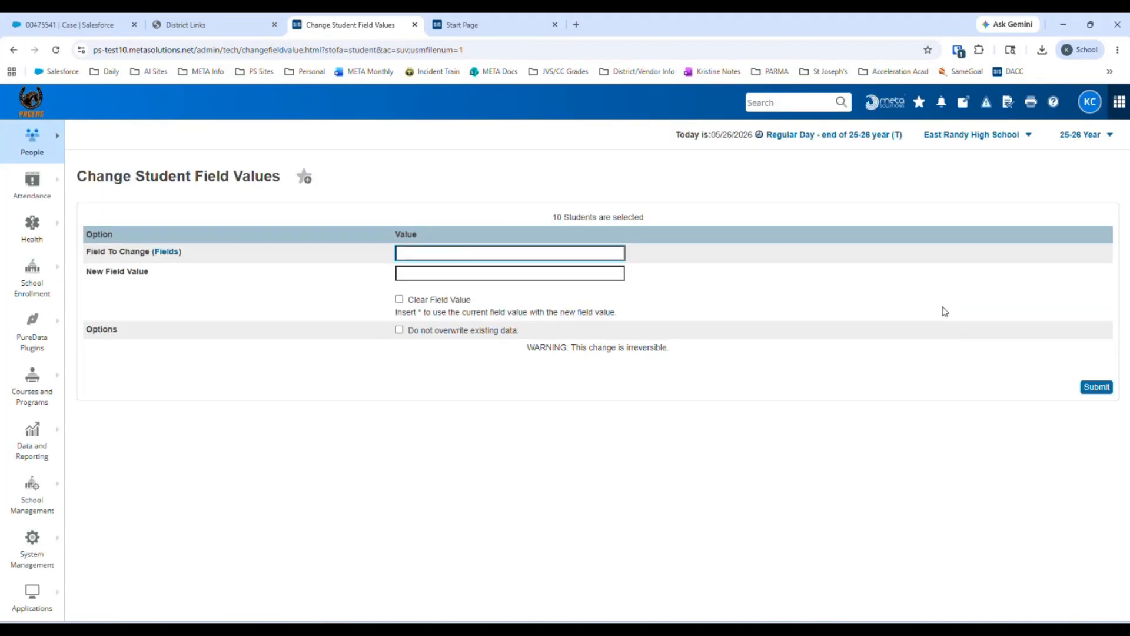
left_click(33, 100)
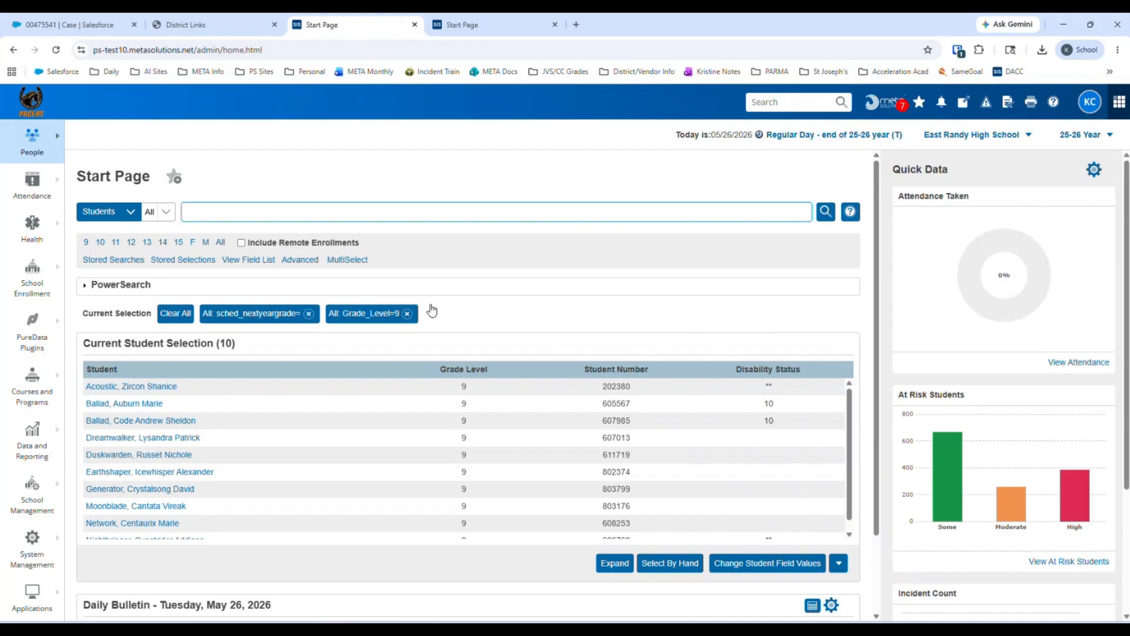
Clear the current student selection and search again for all students matching sched_nextyeargrade=
left_click(182, 315)
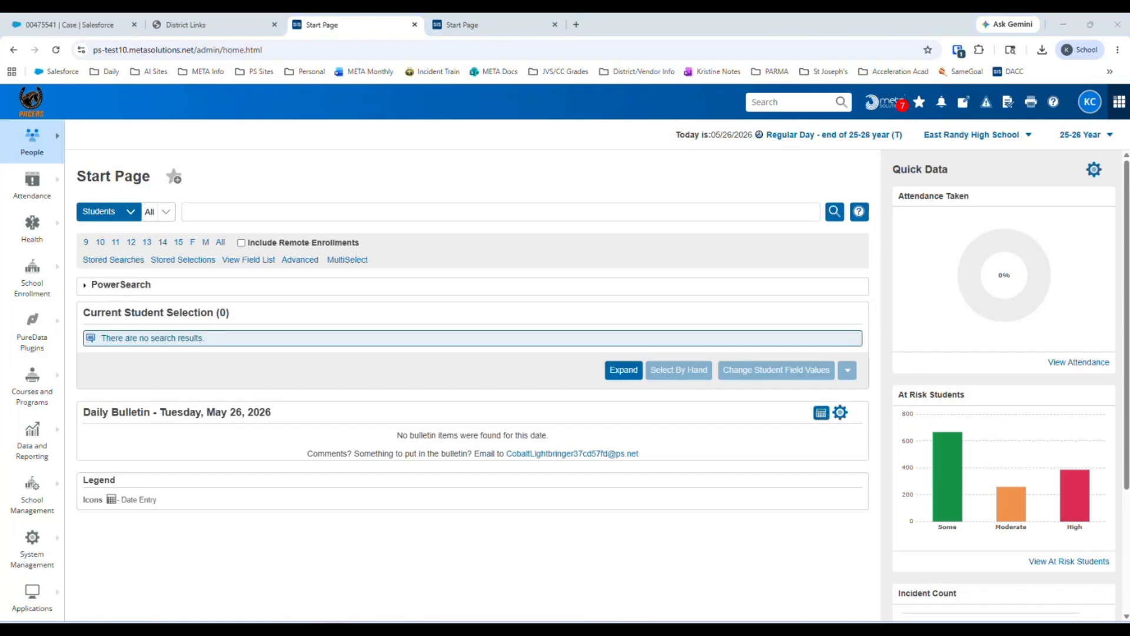
left_click(253, 217)
right_click(257, 218)
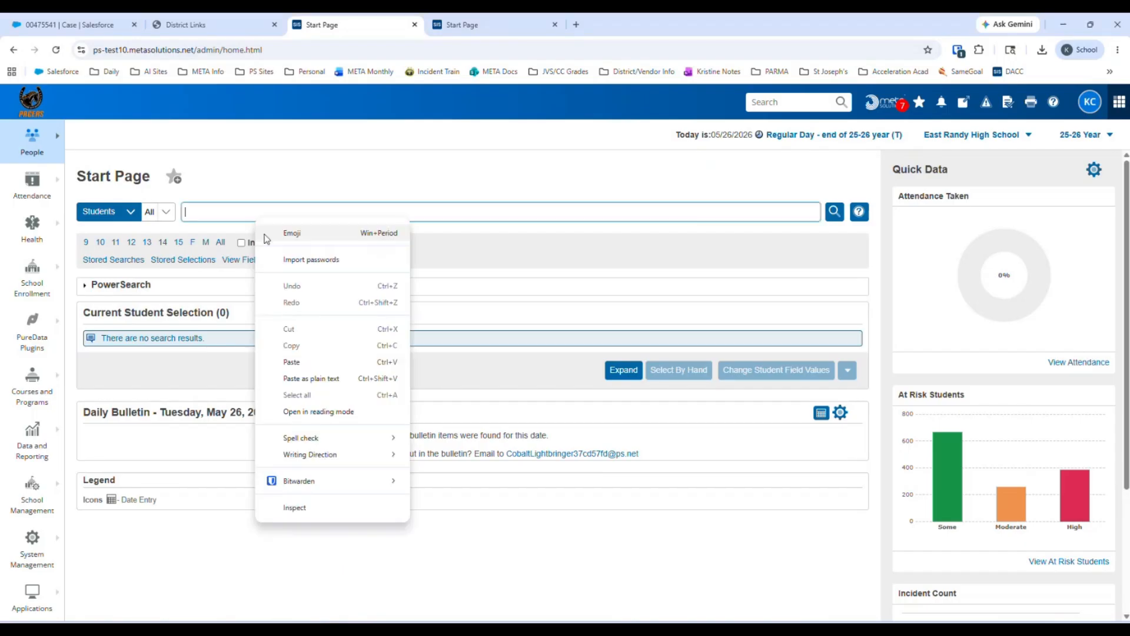
left_click(314, 361)
left_click(843, 207)
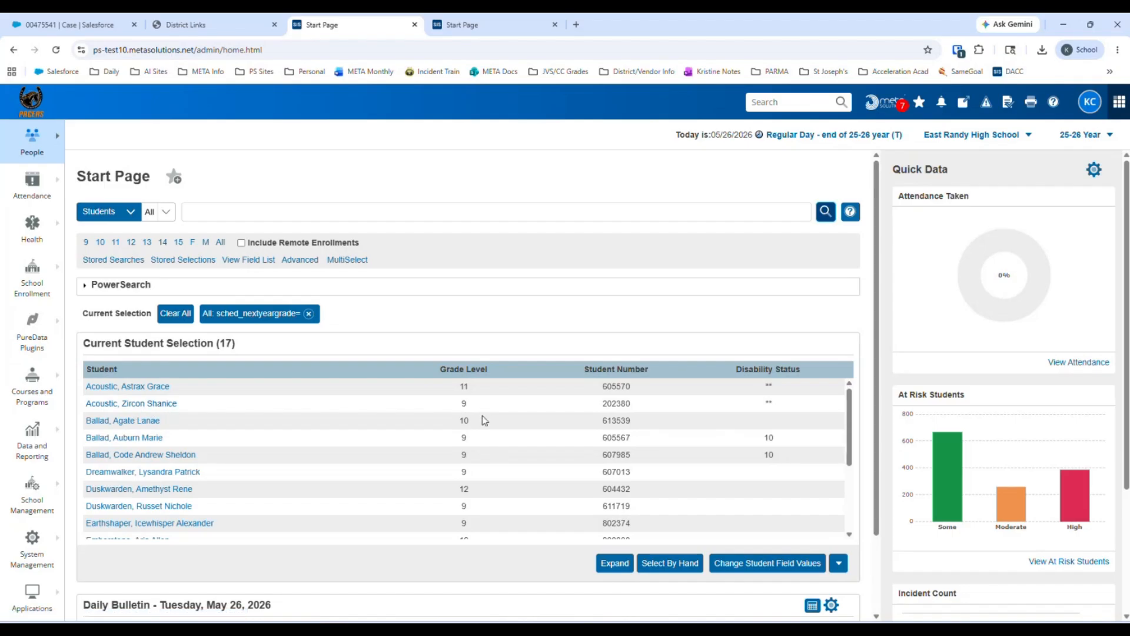
Open Scheduling Settings for the second listed student, in grade 9, and examine the Next School Indicator choices
left_click(148, 409)
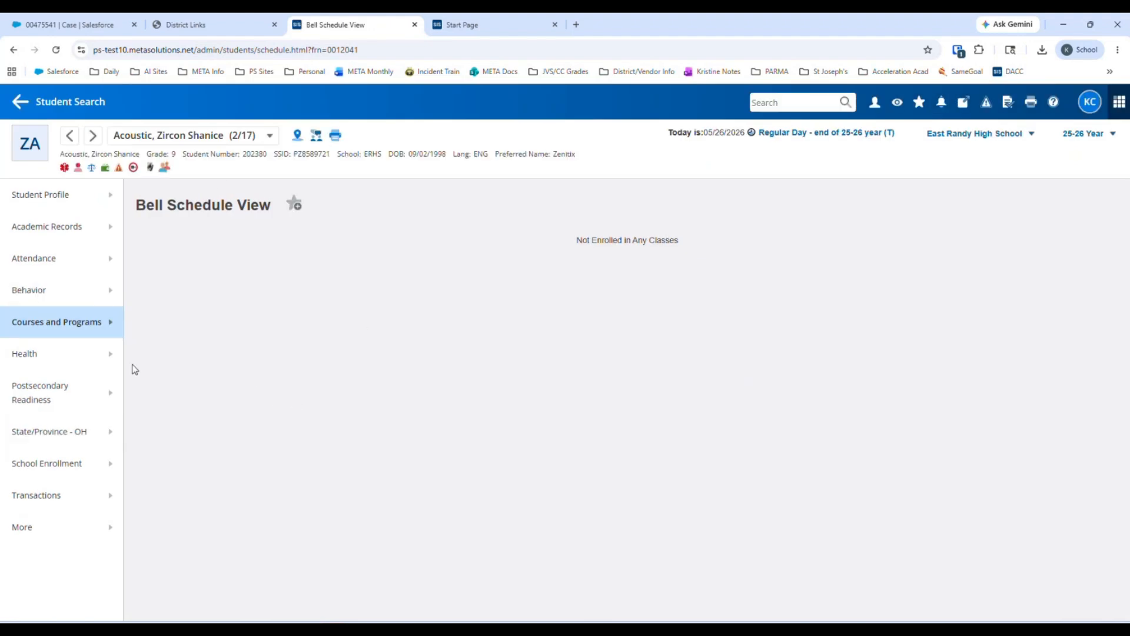
left_click(74, 327)
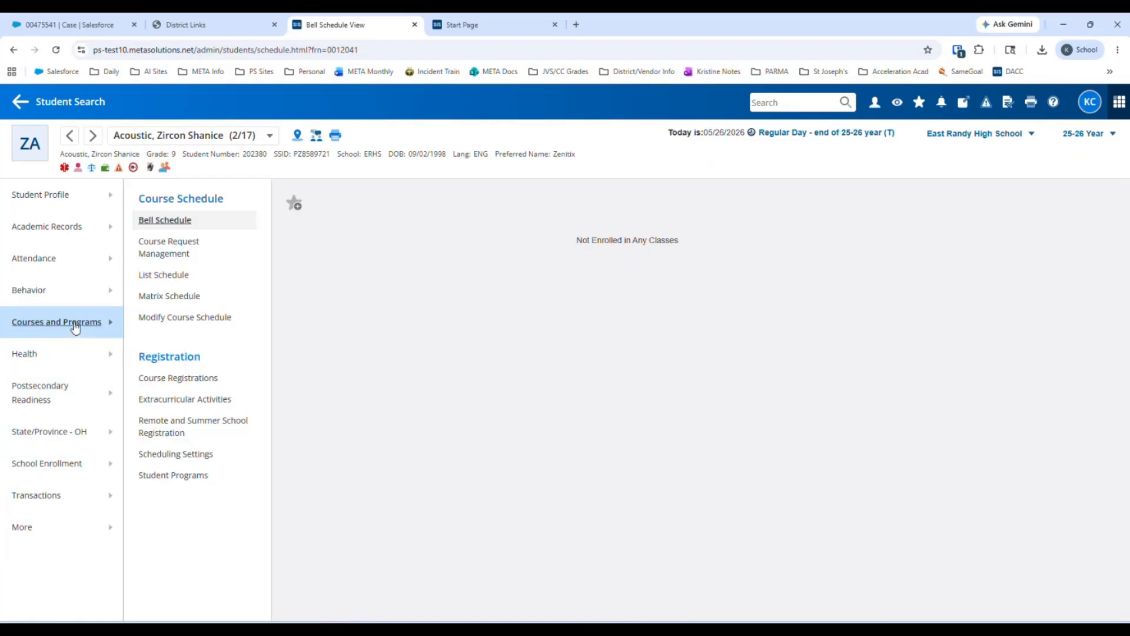
left_click(172, 454)
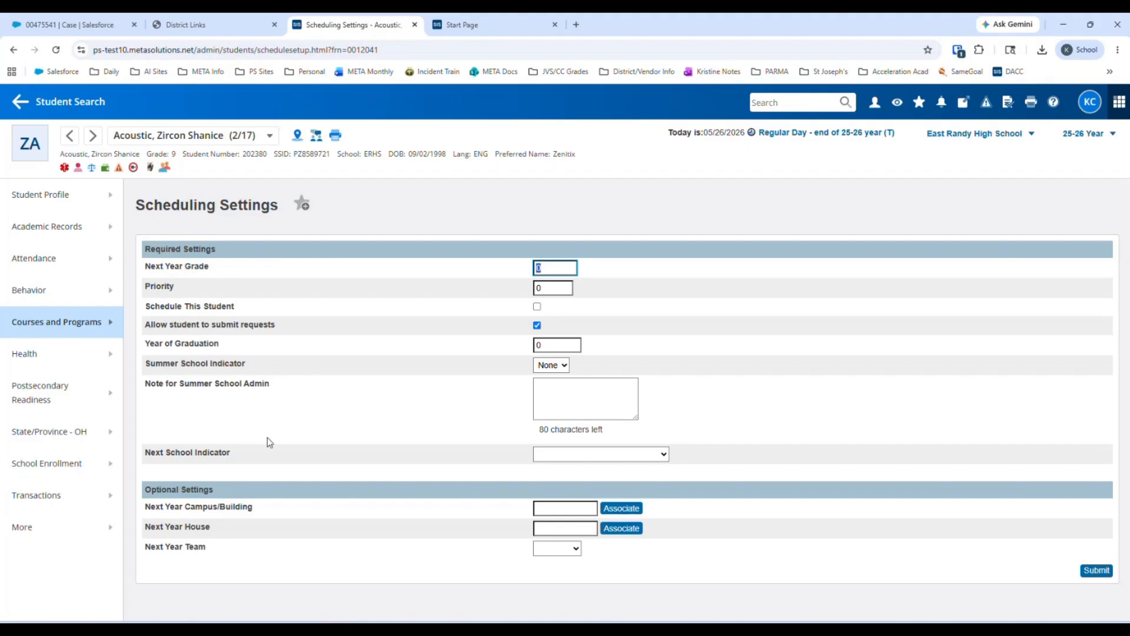
left_click(568, 455)
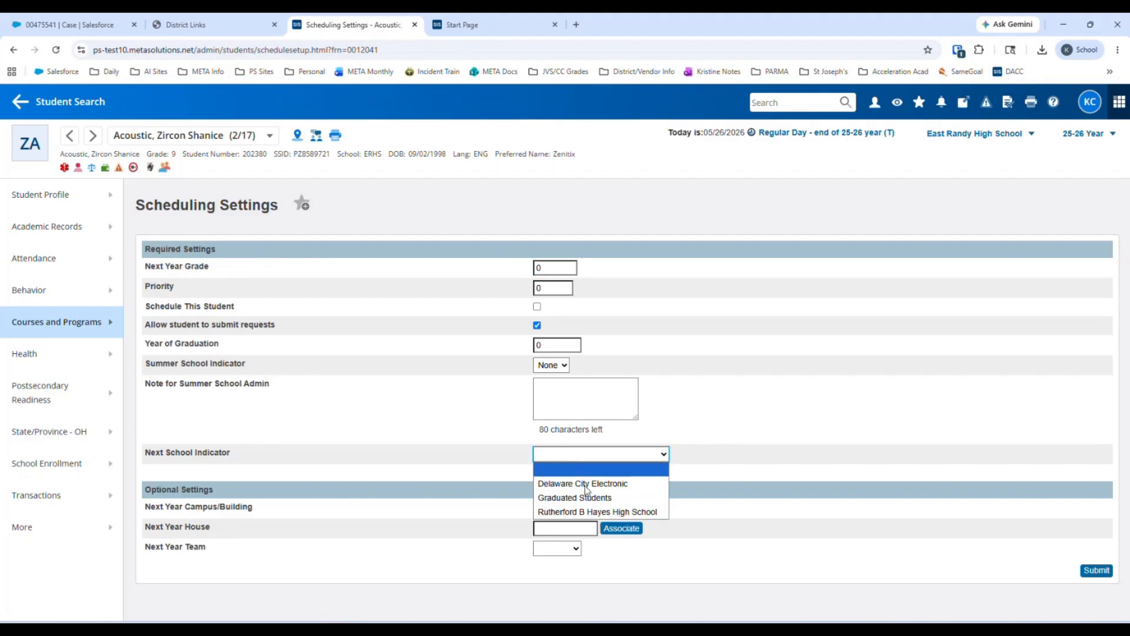
left_click(563, 458)
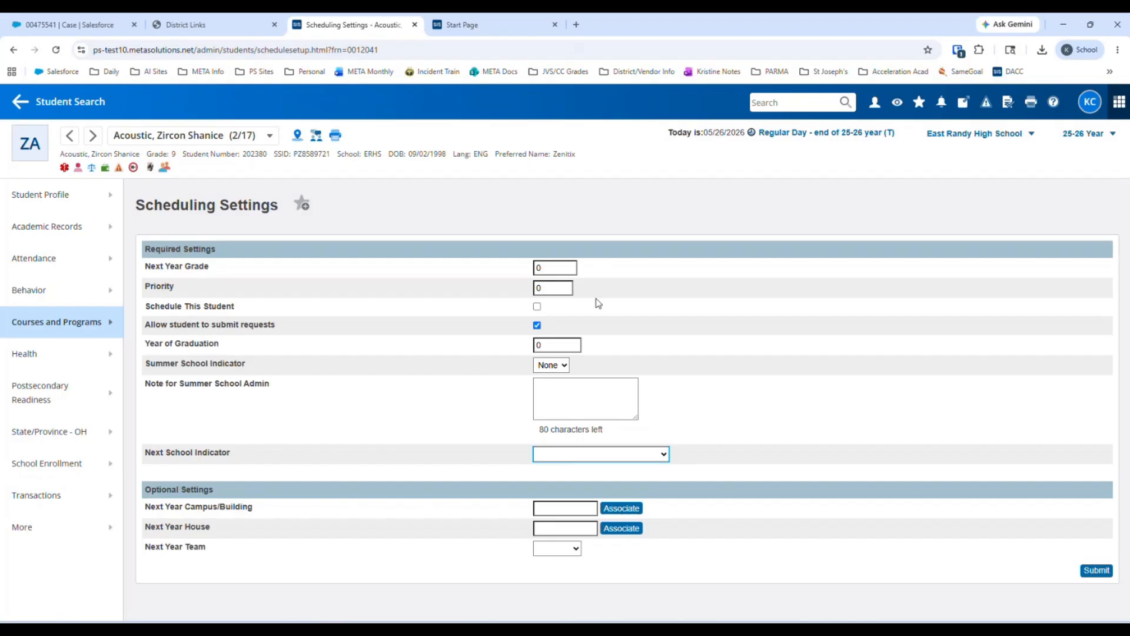
Set the student's Next Year Grade to 9, leave Next School Indicator blank, and submit the scheduling settings
double_click(563, 268)
type("9")
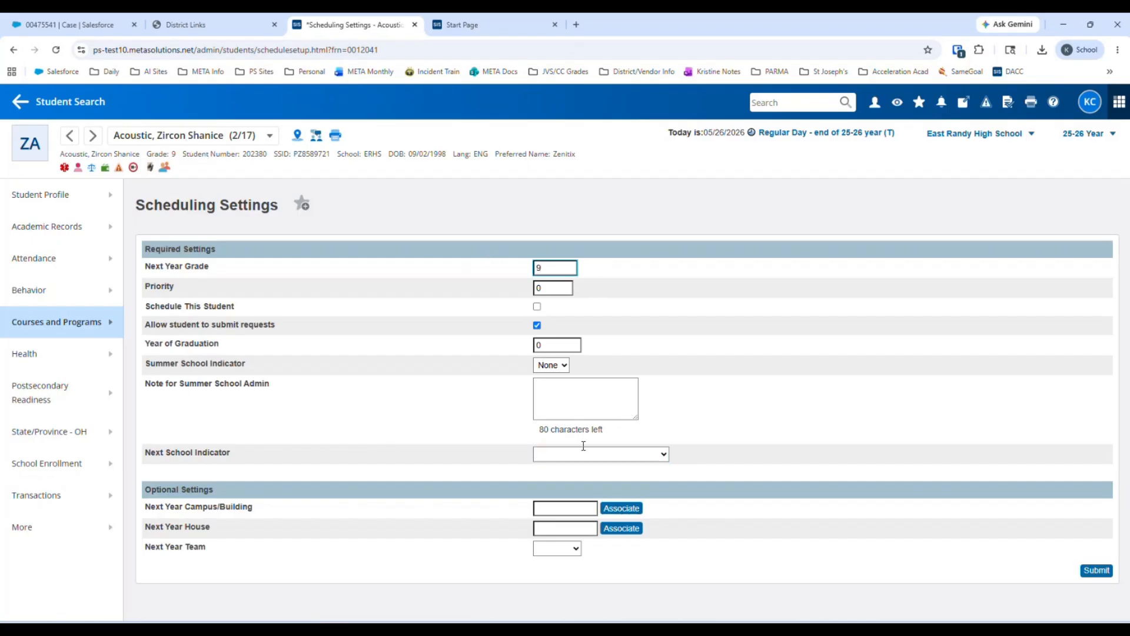
left_click(587, 469)
left_click(574, 454)
left_click(587, 471)
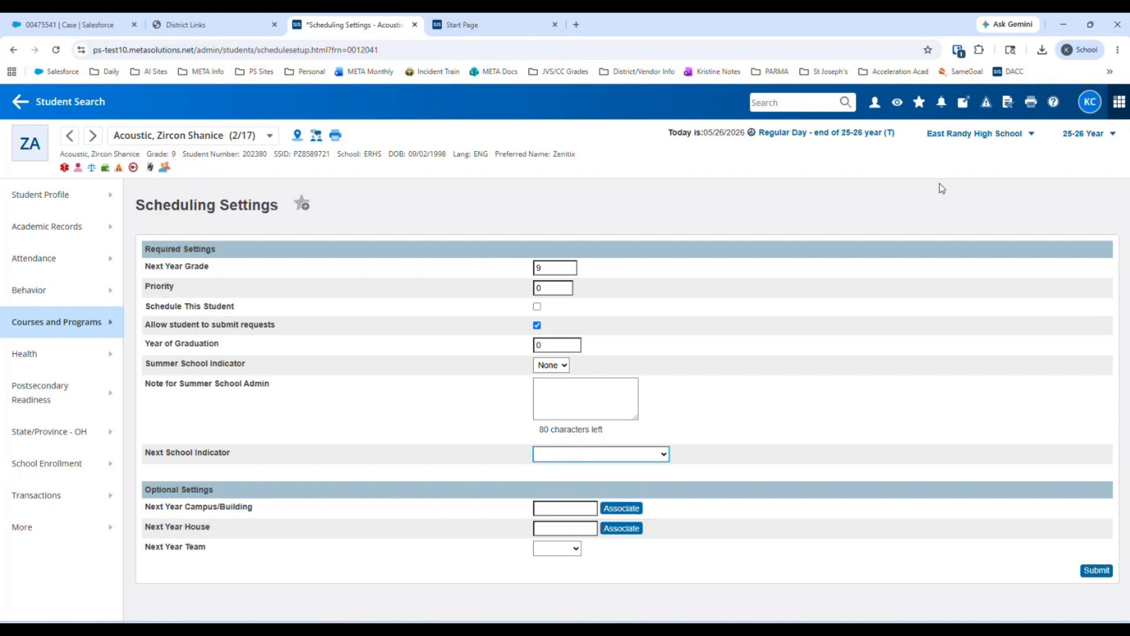
left_click(1096, 571)
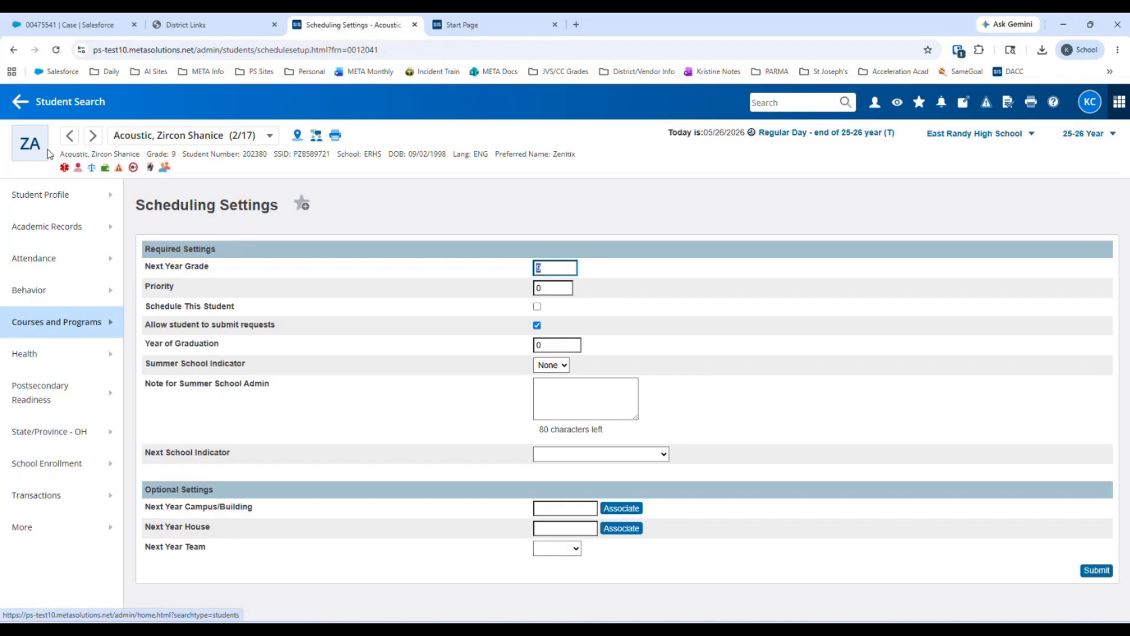
Open the same student's Other Info page at the META Report Card section
left_click(78, 201)
left_click(78, 200)
left_click(79, 201)
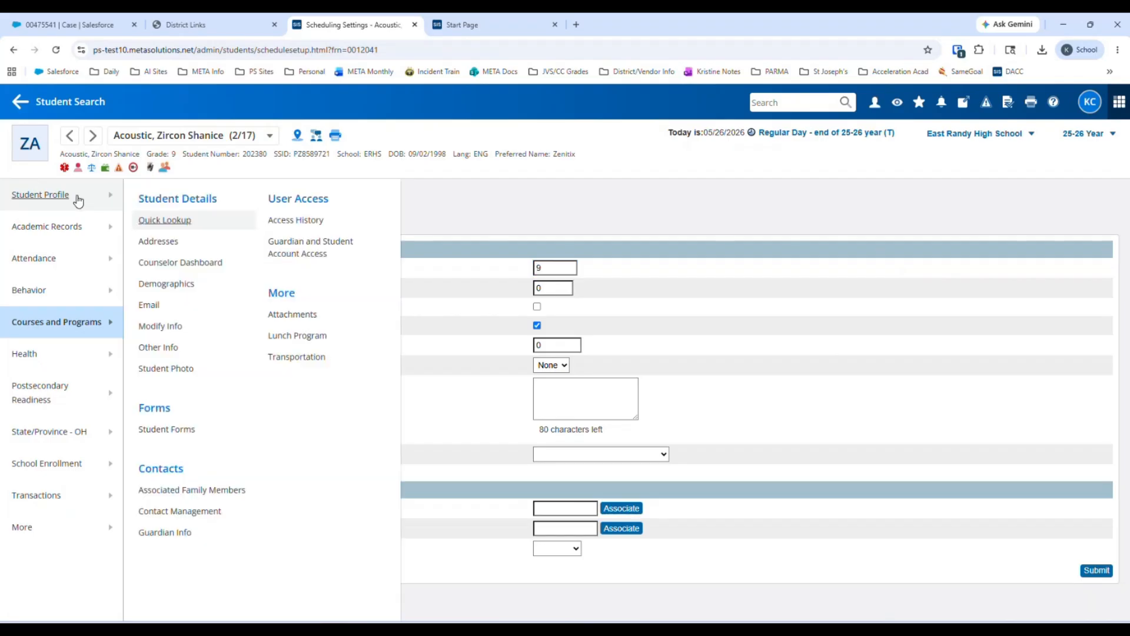
left_click(158, 353)
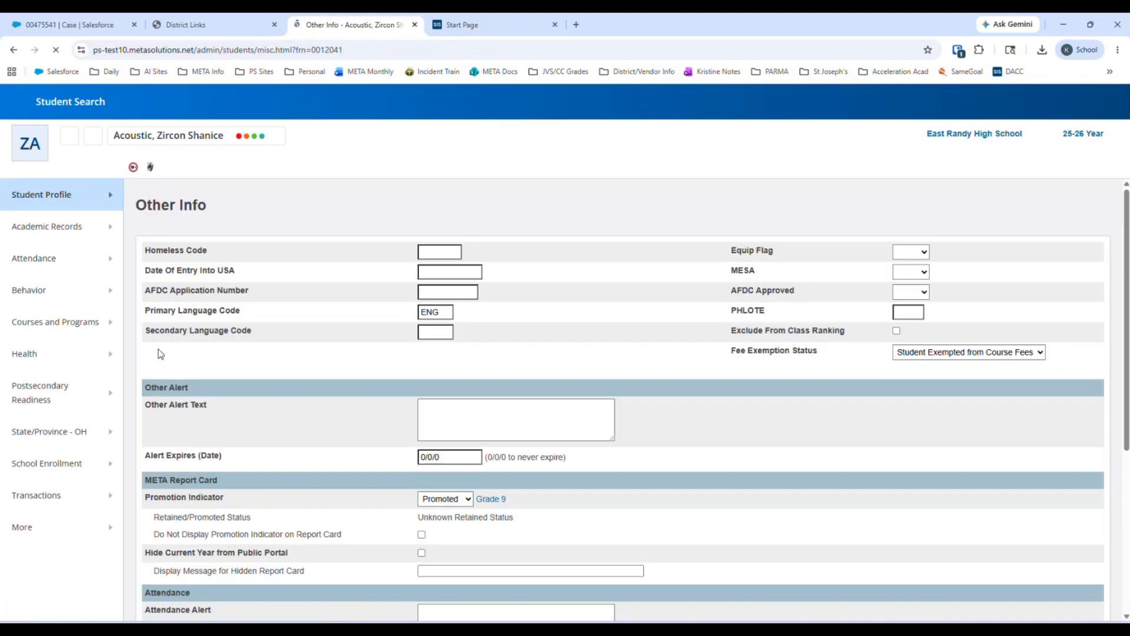
scroll(263, 335, "down", 3)
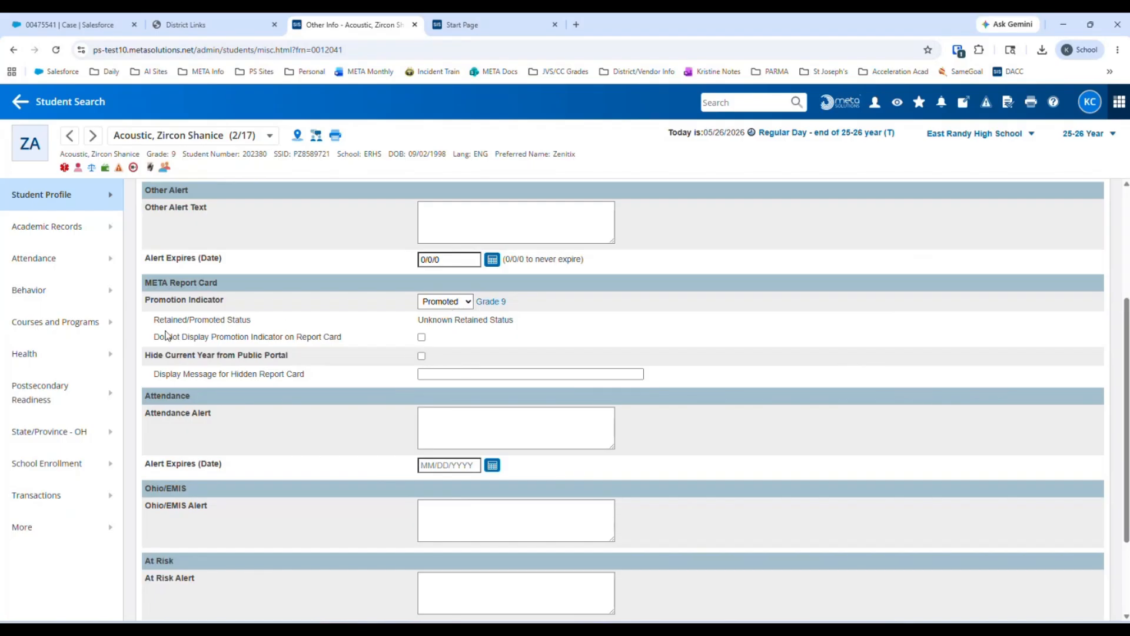
Enable Do Not Display Promotion Indicator on Report Card and Hide Current Year from Public Portal, and set Promotion Indicator to Retained
left_click(422, 337)
left_click(422, 356)
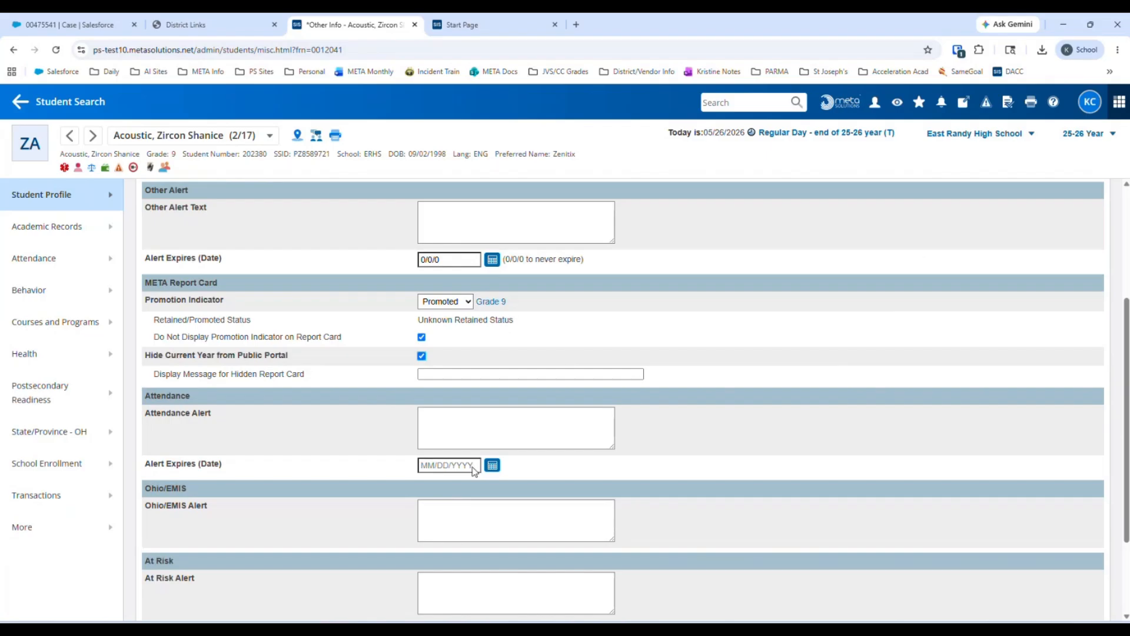
left_click(468, 302)
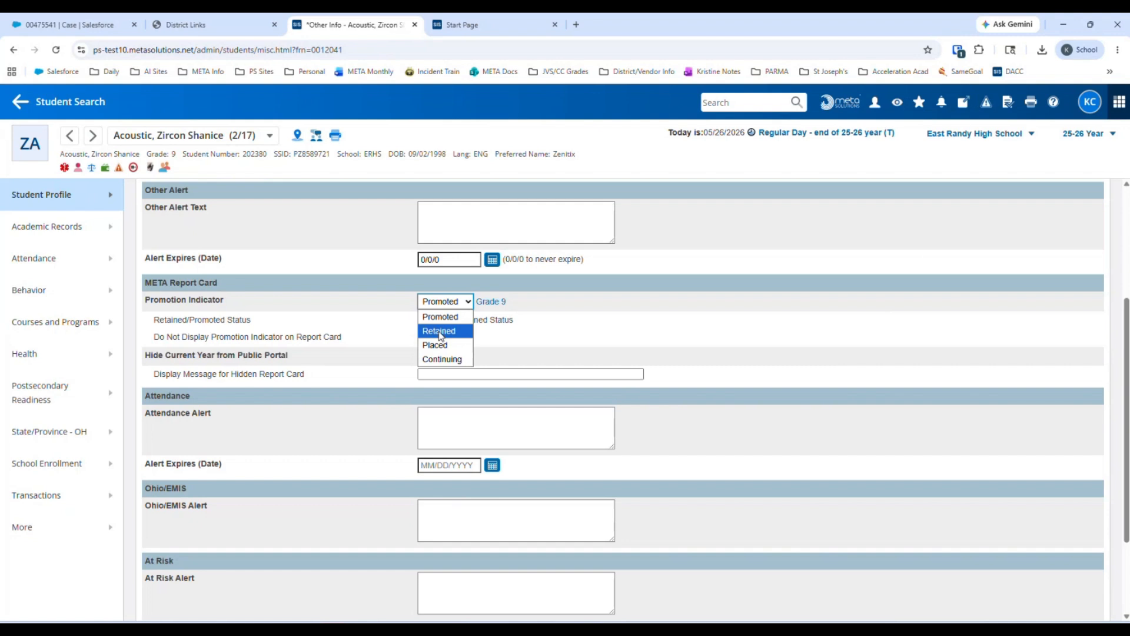
left_click(440, 333)
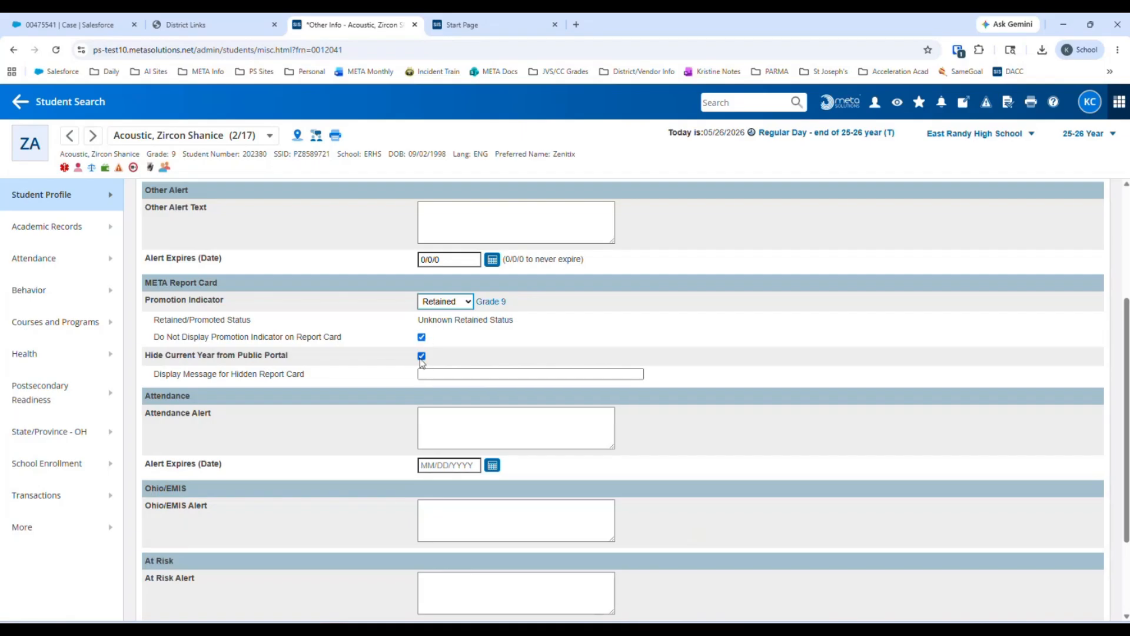
Leave the student's Other Info page without saving the changes and return to the student selection
scroll(1012, 493, "down", 2)
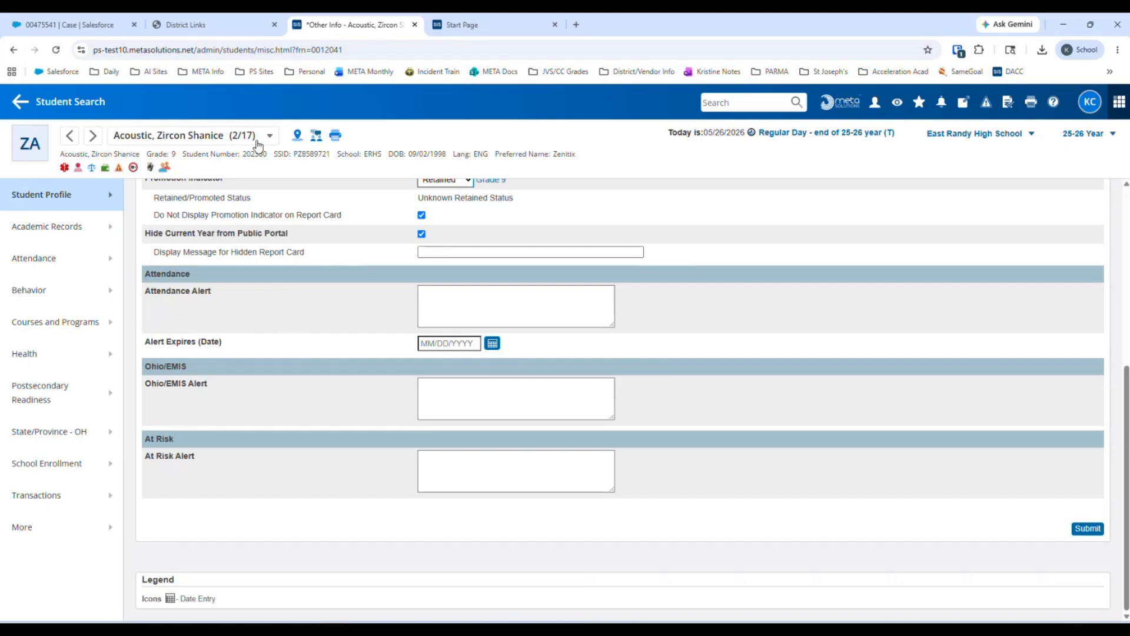
scroll(838, 406, "up", 5)
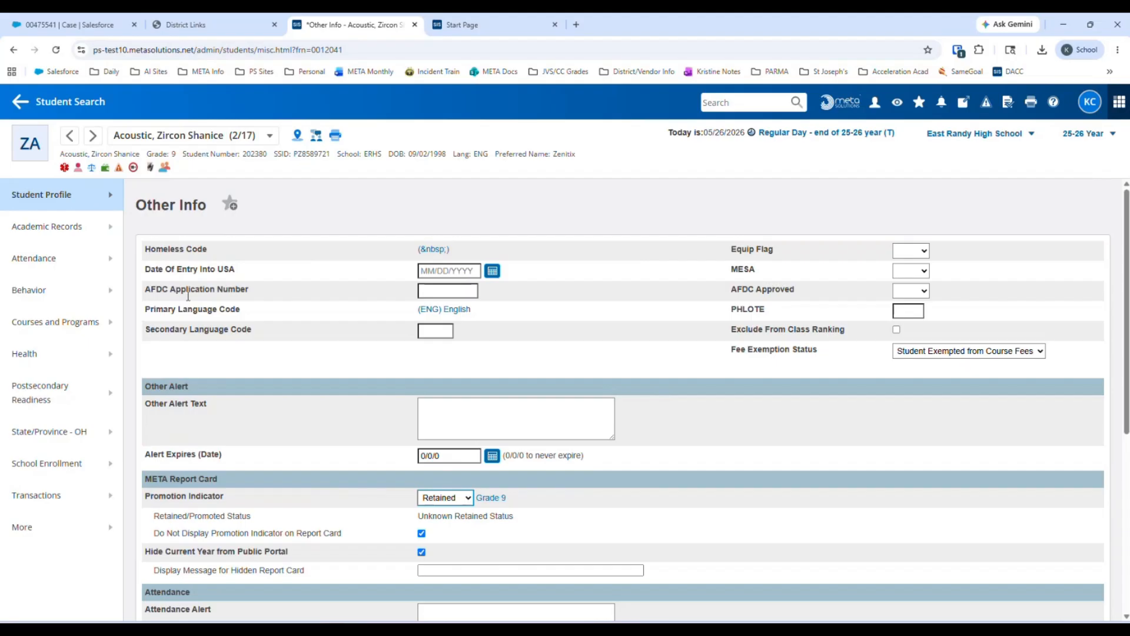
left_click(68, 104)
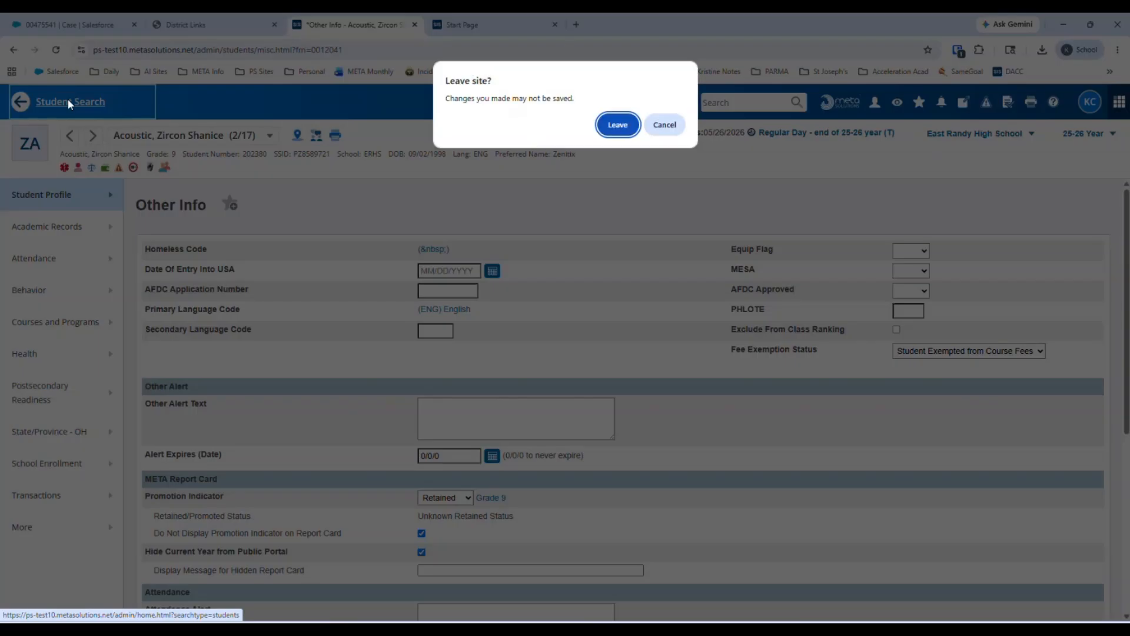
left_click(617, 125)
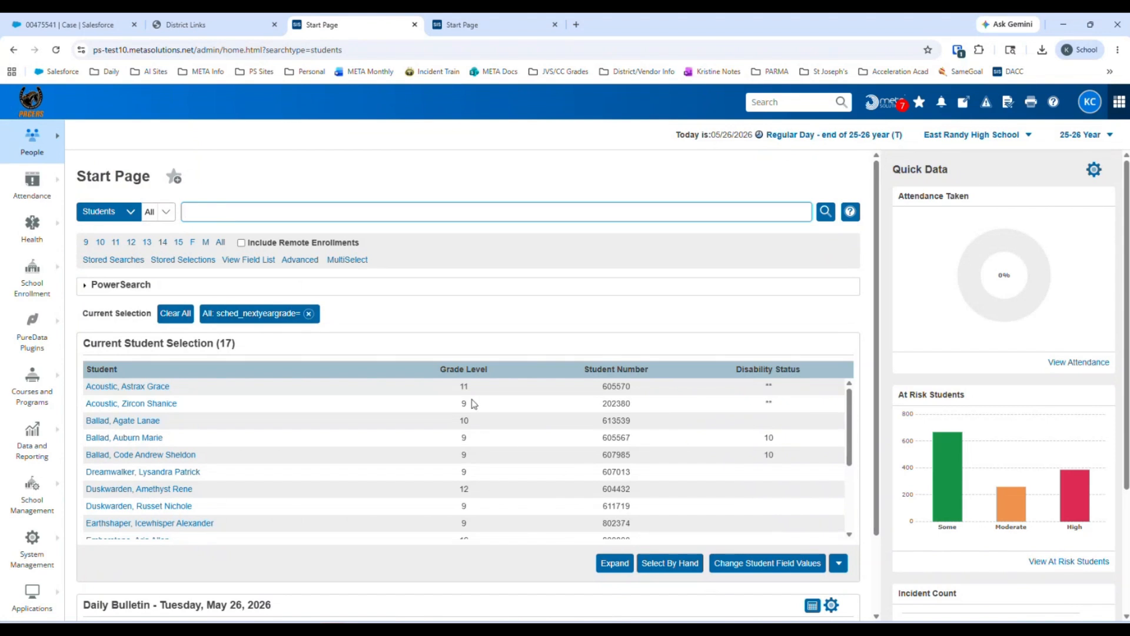
Open the seventh student in the selection, in grade 12, view the Other Info page, and return to the list
scroll(474, 405, "down", 3)
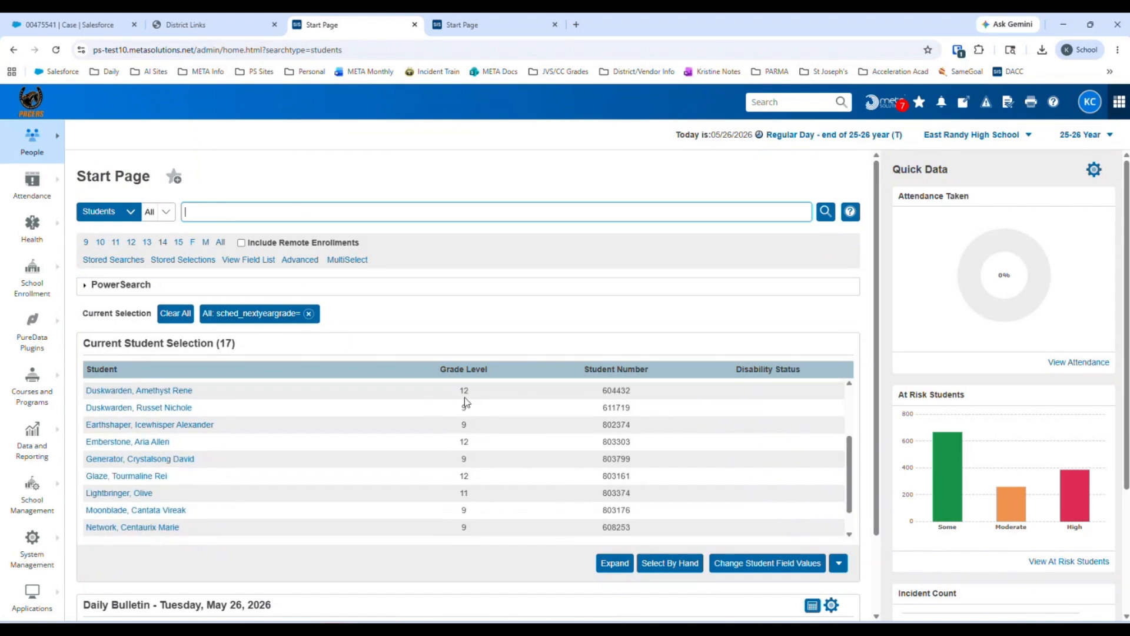
left_click(160, 391)
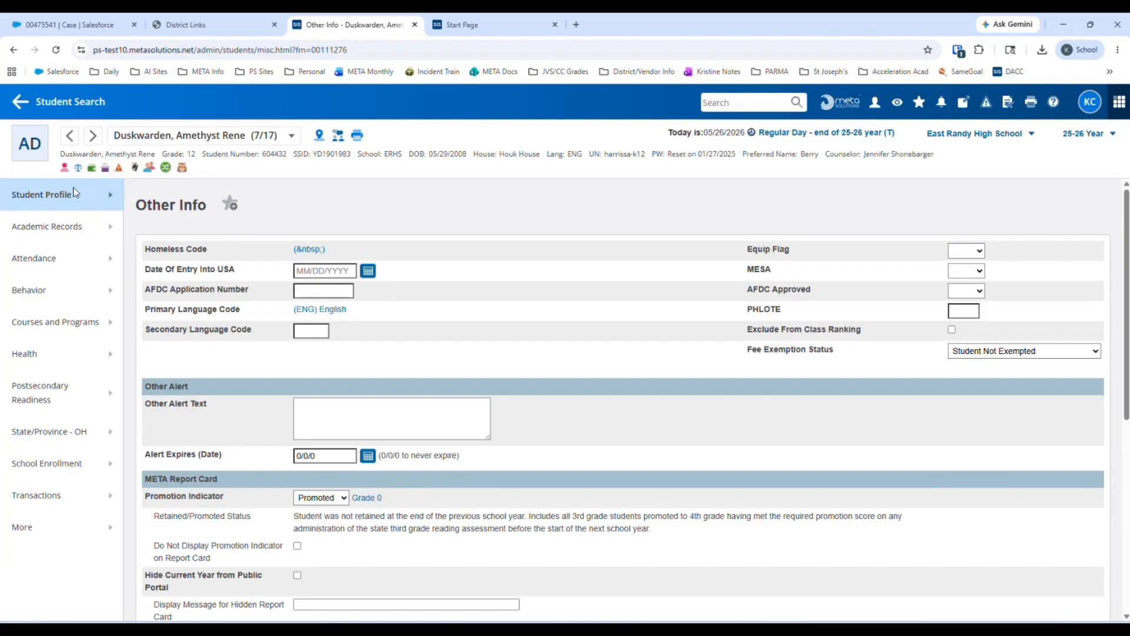
left_click(49, 103)
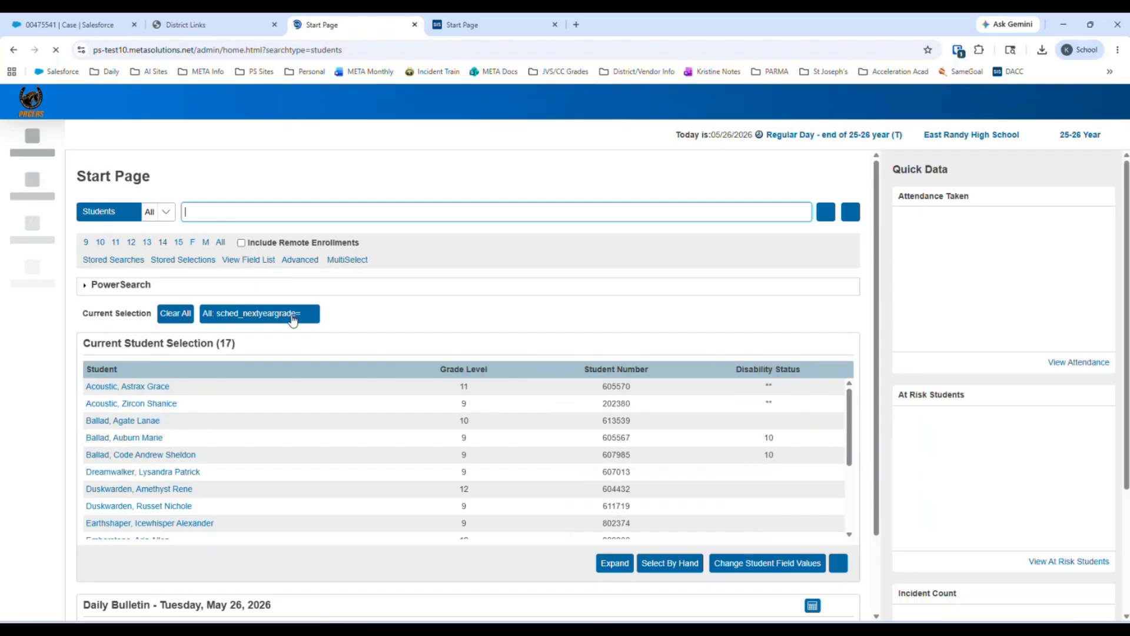
Clear the current student selection, select all grade 12 students, and look over the School Enrollment options
left_click(171, 315)
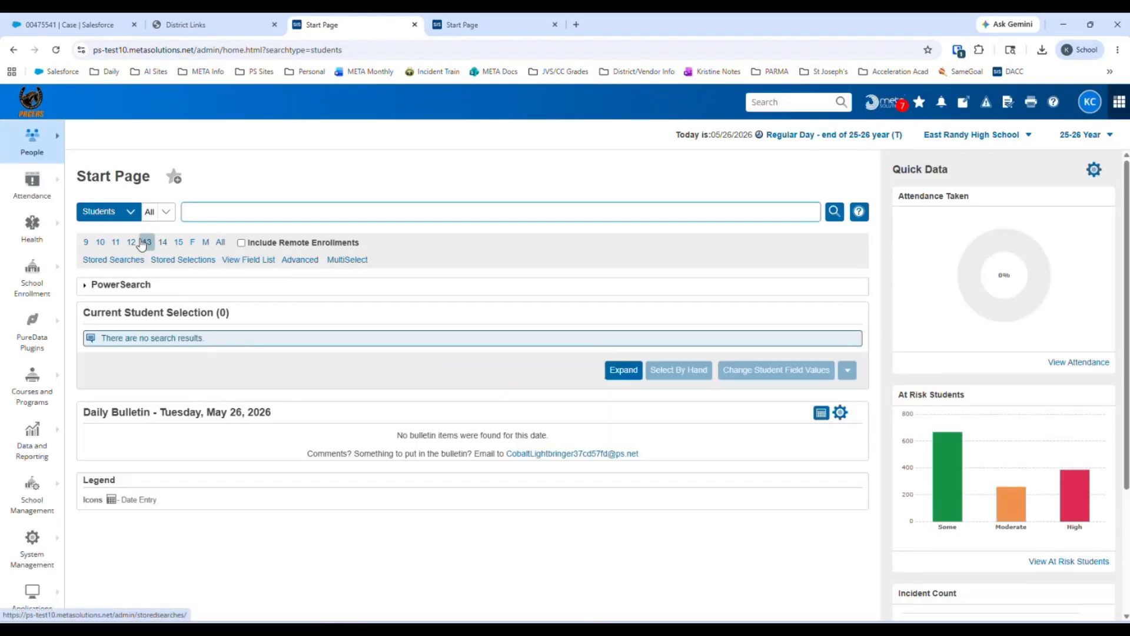
left_click(132, 243)
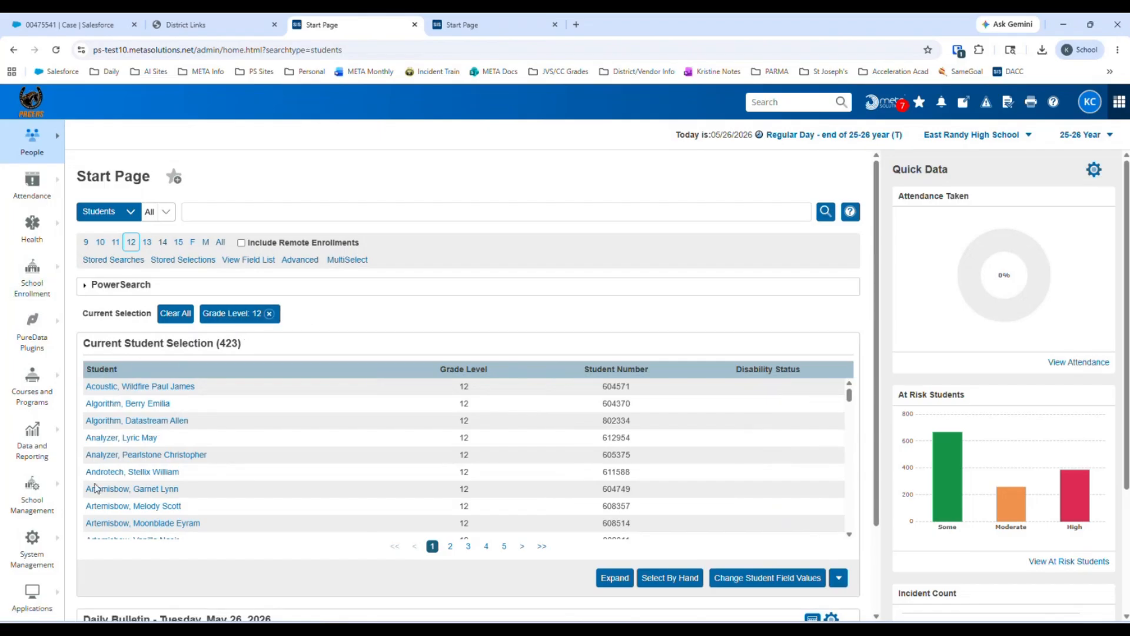
left_click(32, 281)
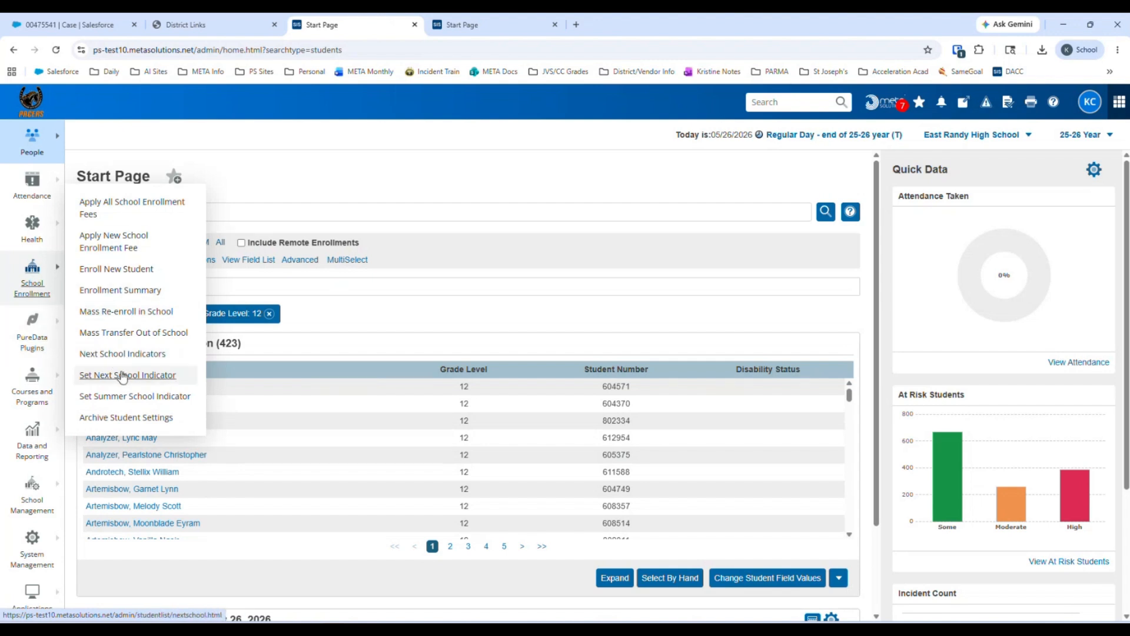
left_click(445, 301)
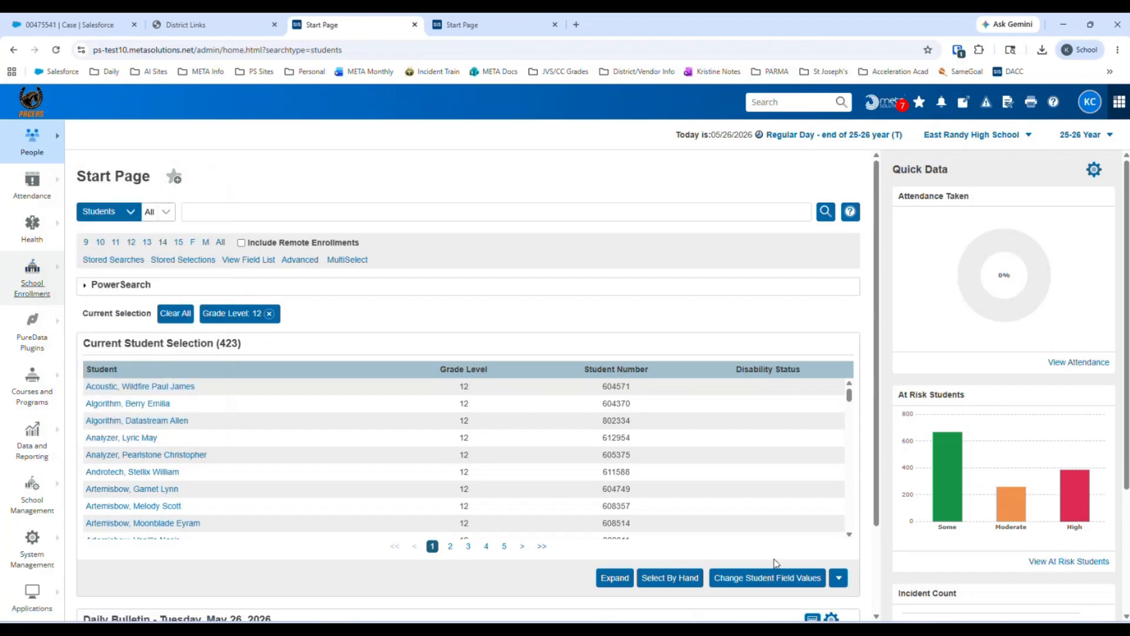
Set up a student field value change for the selected grade 12 students, setting Sched_nextyeargrade to 99
left_click(778, 580)
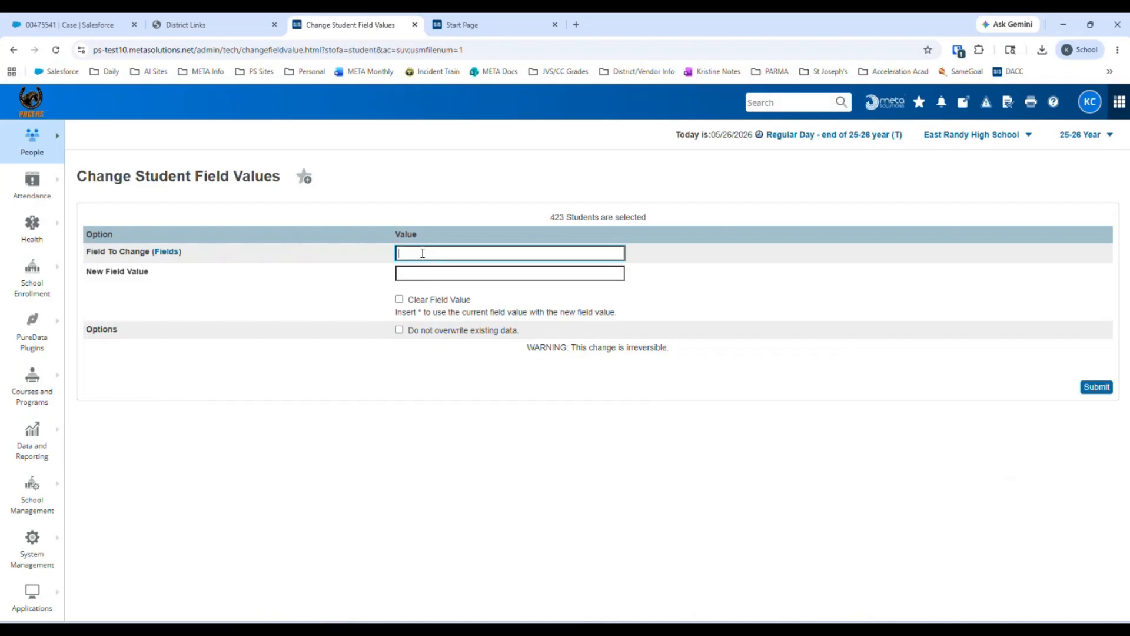
type("next")
key("BackSpace")
key("BackSpace")
key("BackSpace")
key("BackSpace")
type("A")
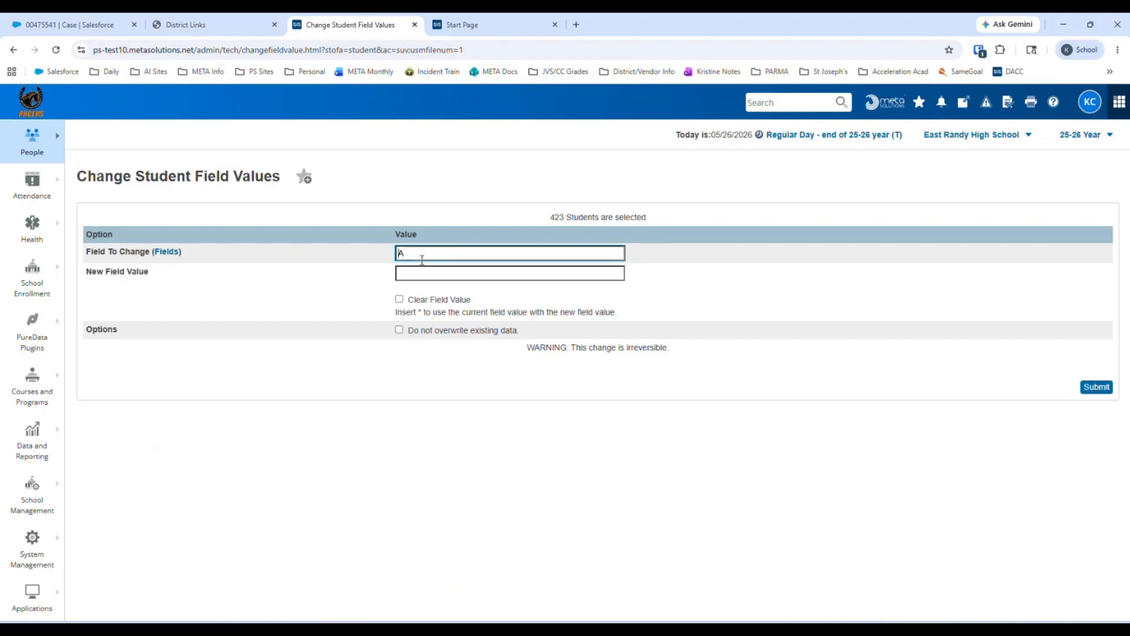
key("BackSpace")
type("Sched_nextyeargr")
type("ade")
left_click(432, 278)
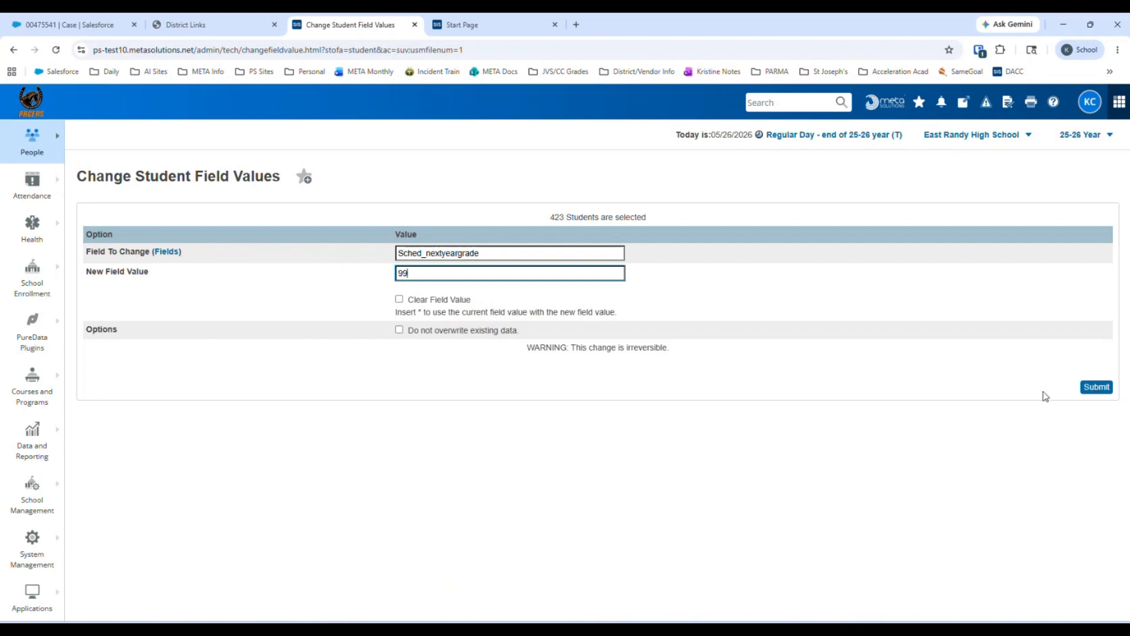
Preview the old and new next-year grades for the affected students, and return to the Start Page without applying the change
left_click(1099, 388)
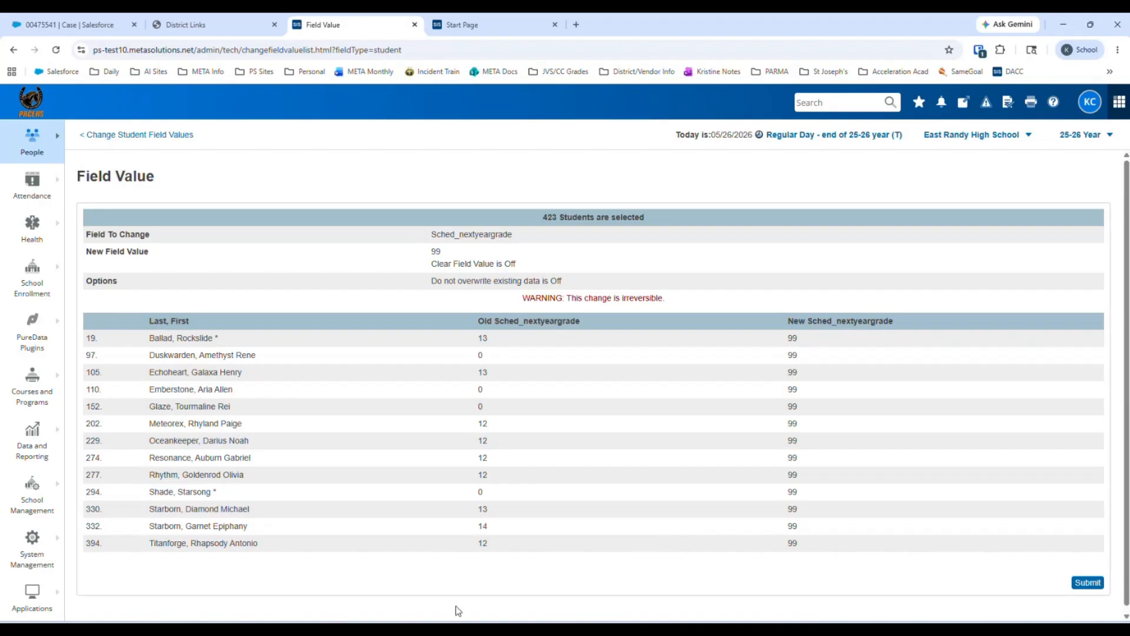
mouse_move(255, 629)
left_click(32, 101)
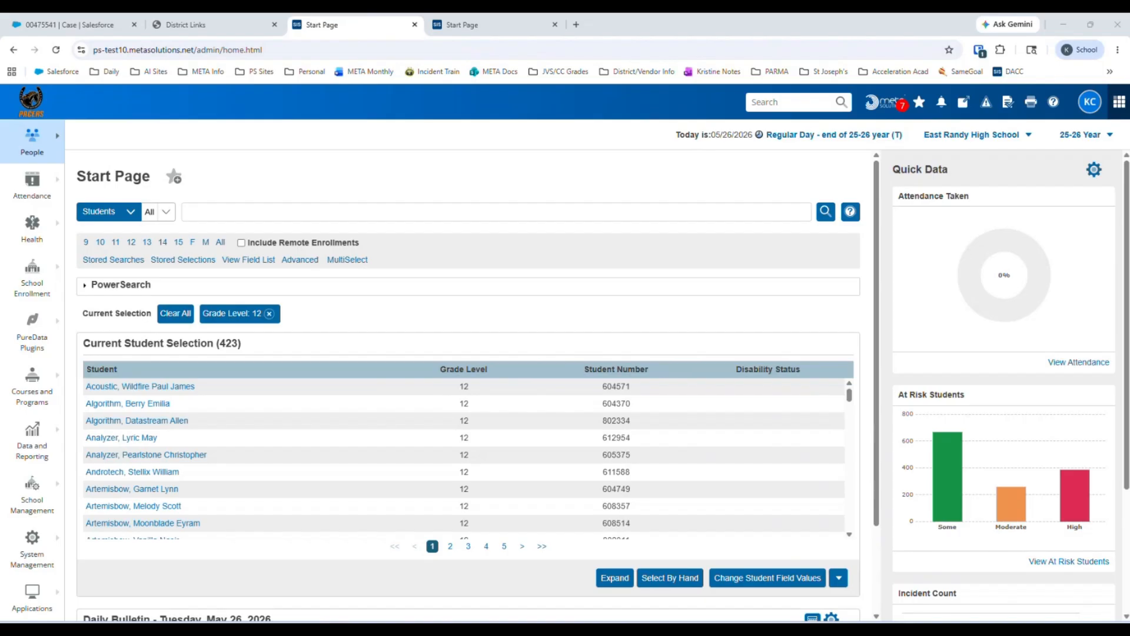
Clear the student selection and search for pre-registered students missing a next school using /enroll_status=-1;next_school=
left_click(243, 217)
left_click(180, 313)
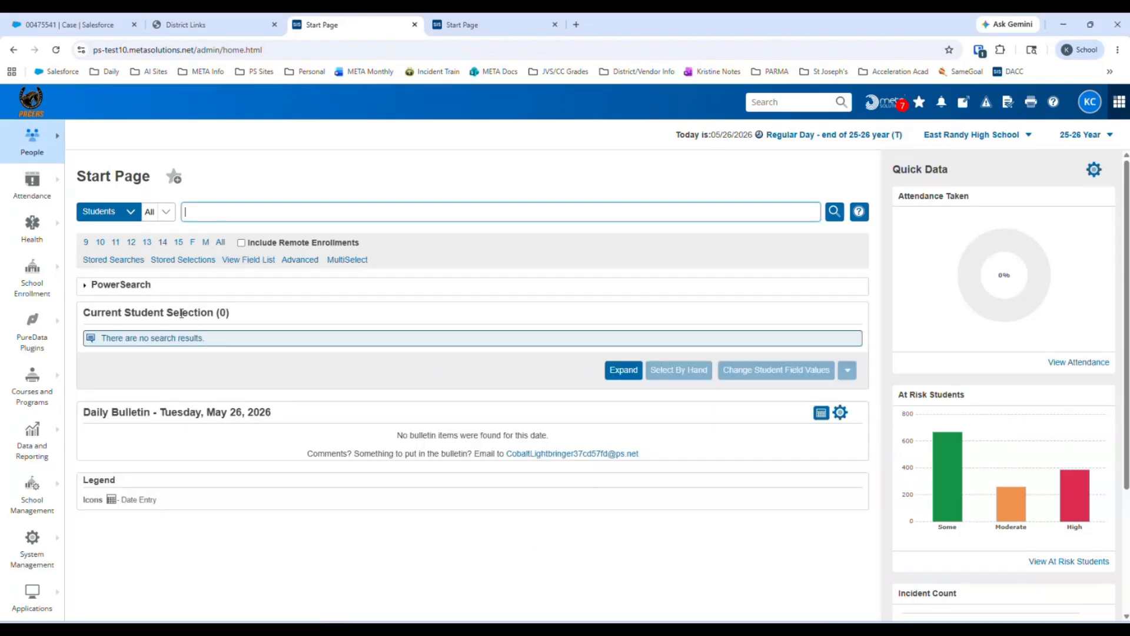
right_click(220, 214)
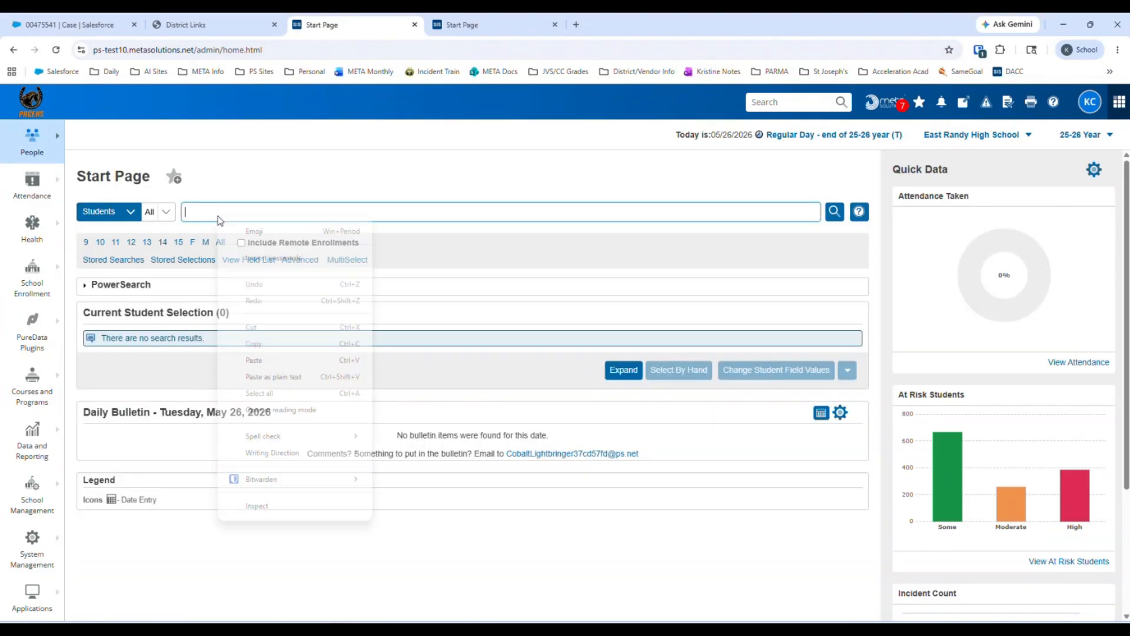
left_click(277, 362)
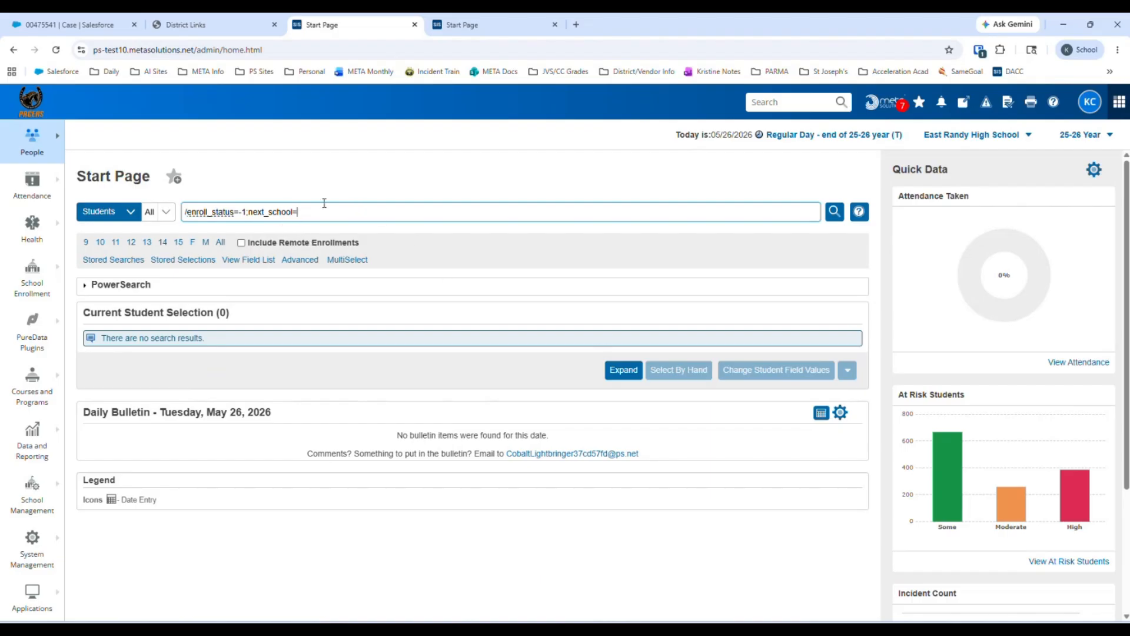
left_click(836, 215)
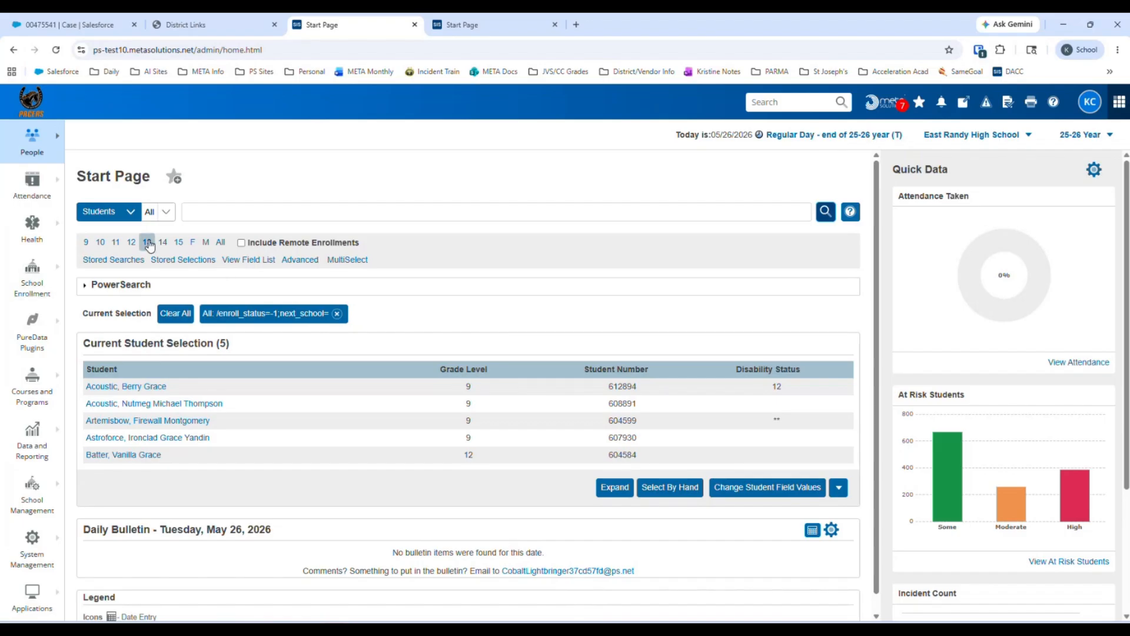
View the Set Next School Indicator page for the selected pre-registered students, and return to the Start Page without choosing a school
mouse_move(32, 275)
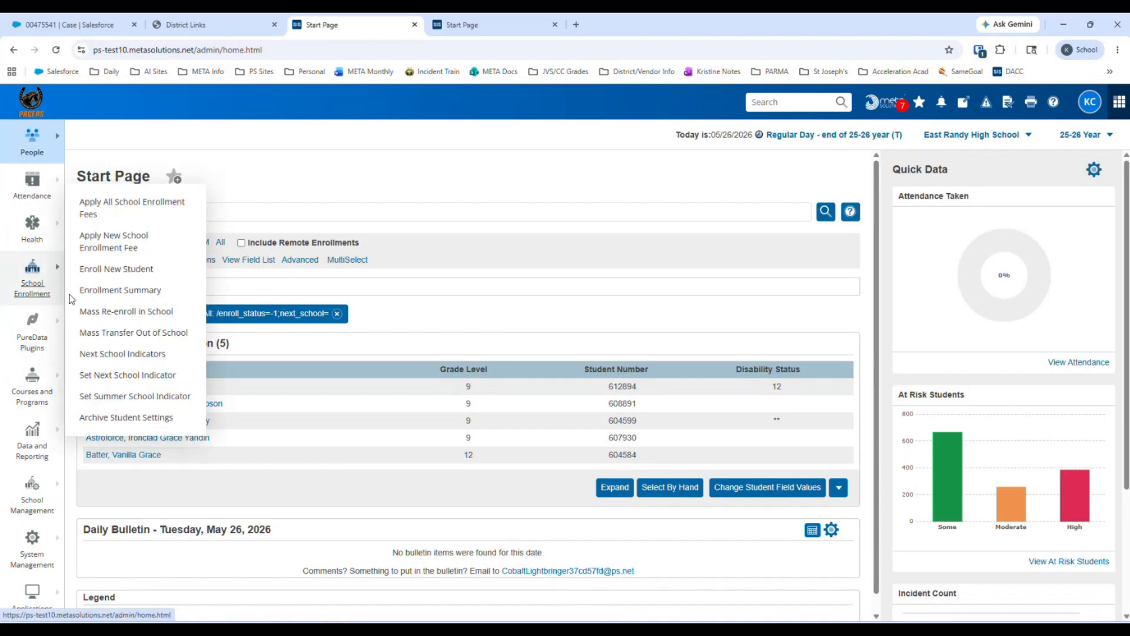
left_click(132, 377)
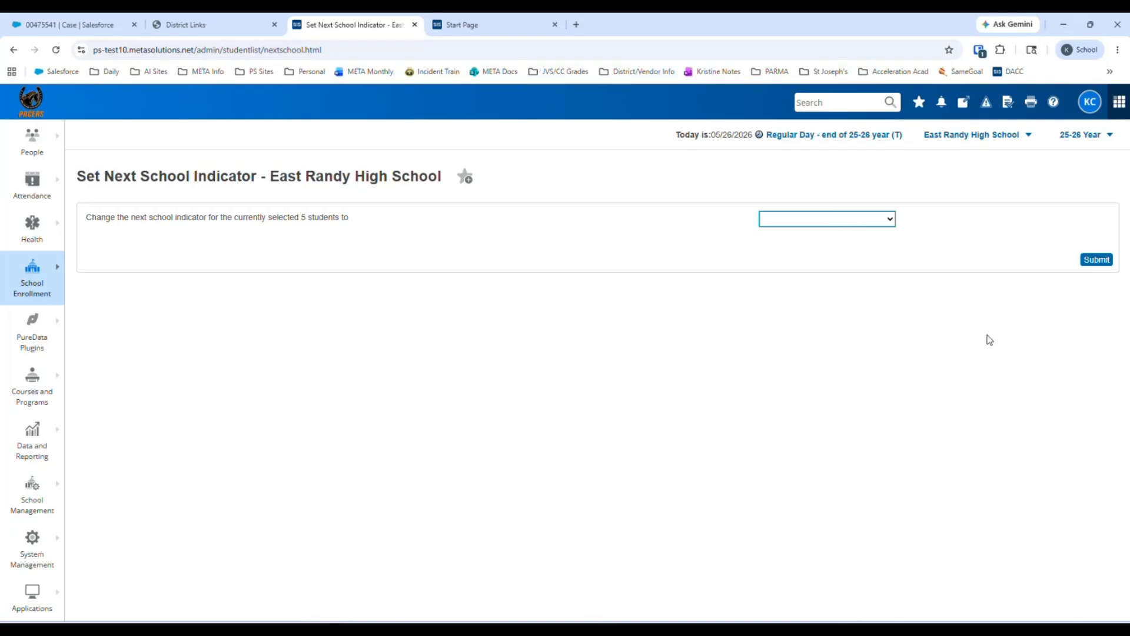
left_click(30, 100)
left_click(32, 102)
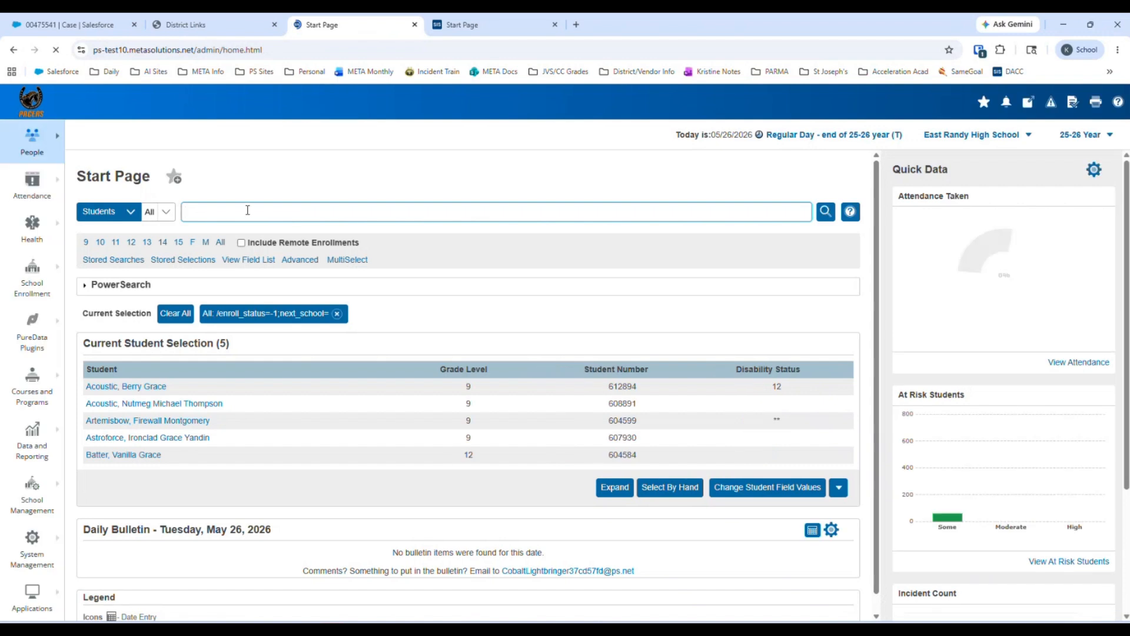
Replace the selection by searching for pre-registered students missing a next-year grade using /enroll_status=-1;sched_nextyeargrade=
right_click(247, 211)
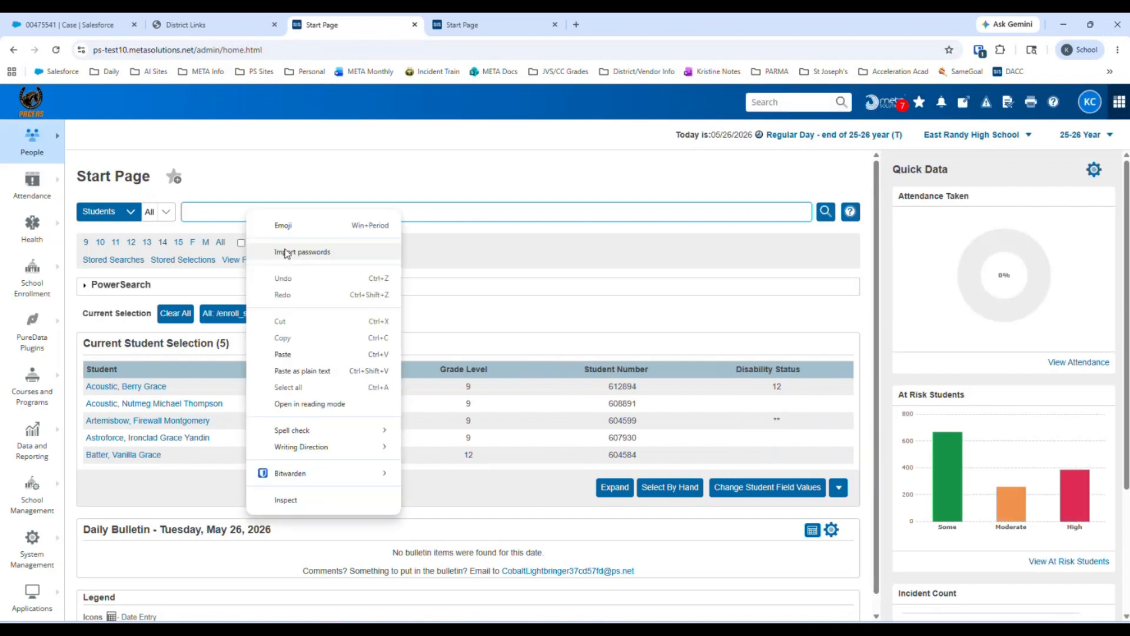
left_click(313, 354)
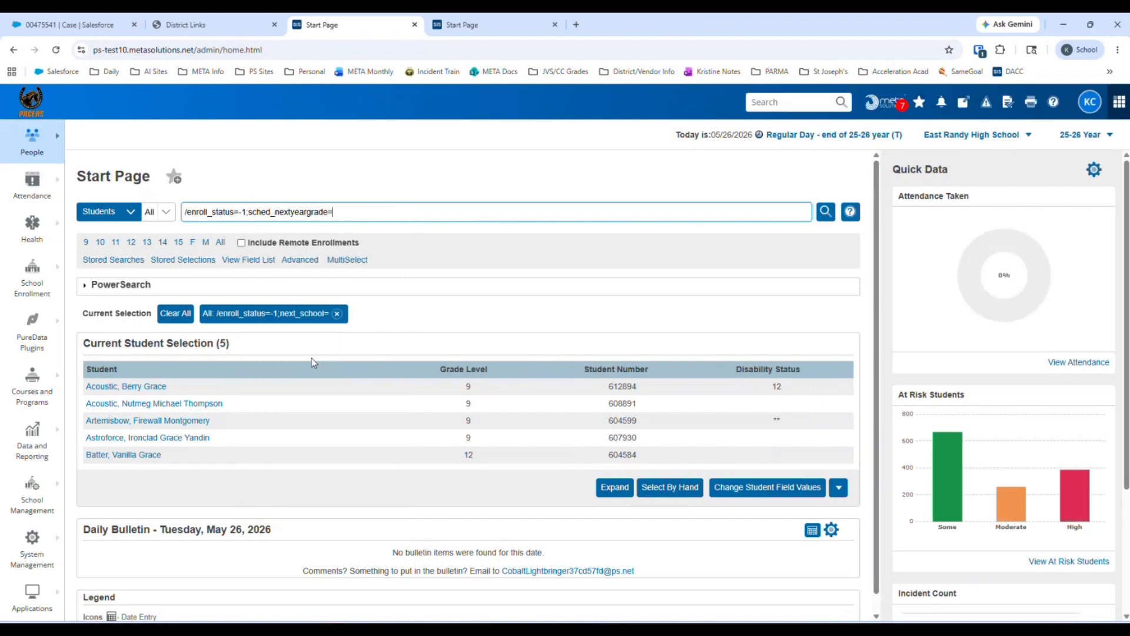
left_click(178, 313)
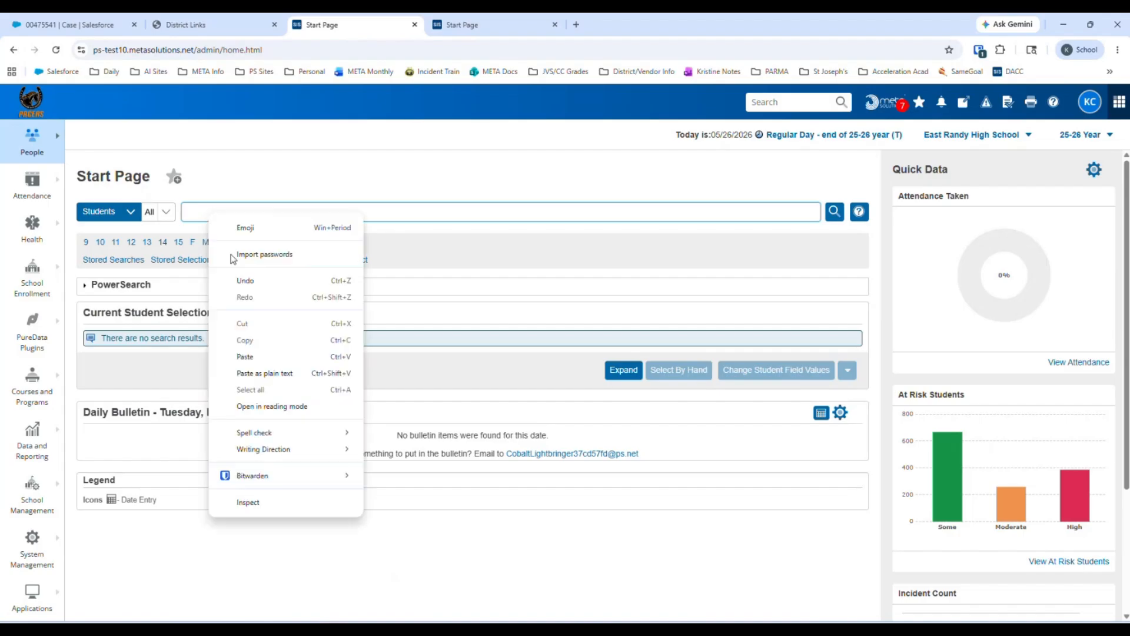
right_click(210, 213)
left_click(264, 357)
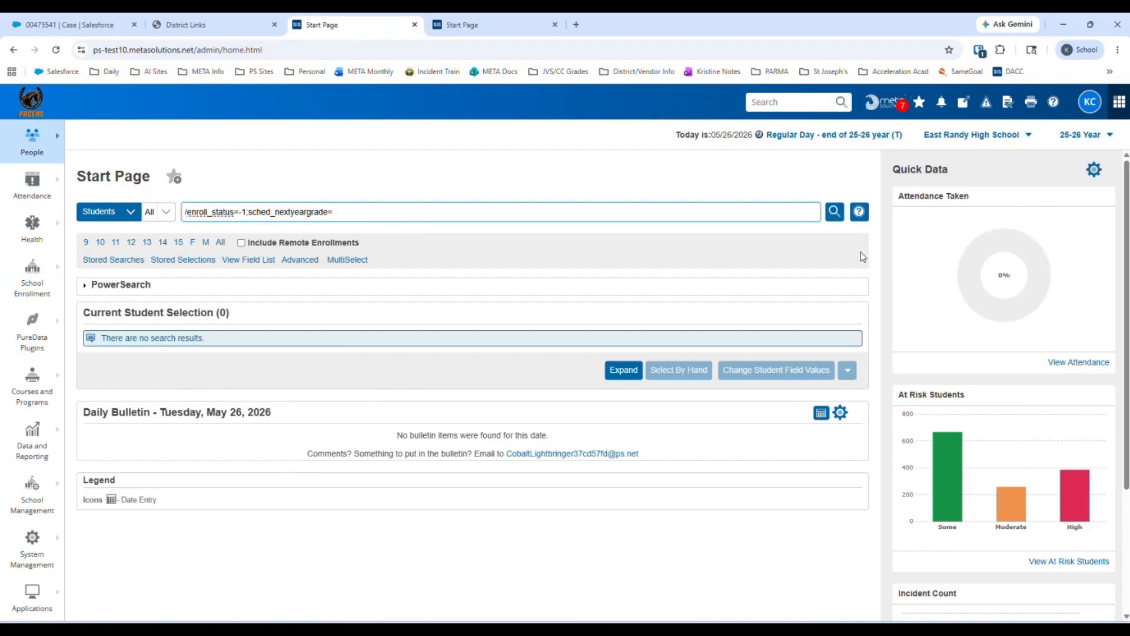
left_click(836, 215)
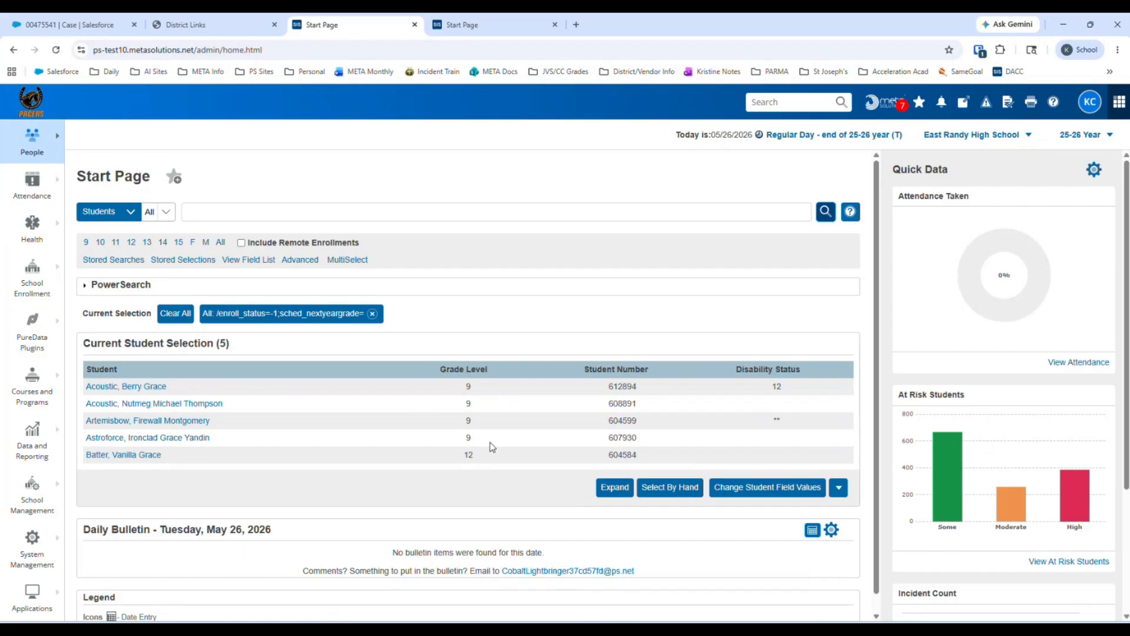
Start a student field value change for the selected pre-registered students with sched_nextyeargrade as the field to change
left_click(768, 496)
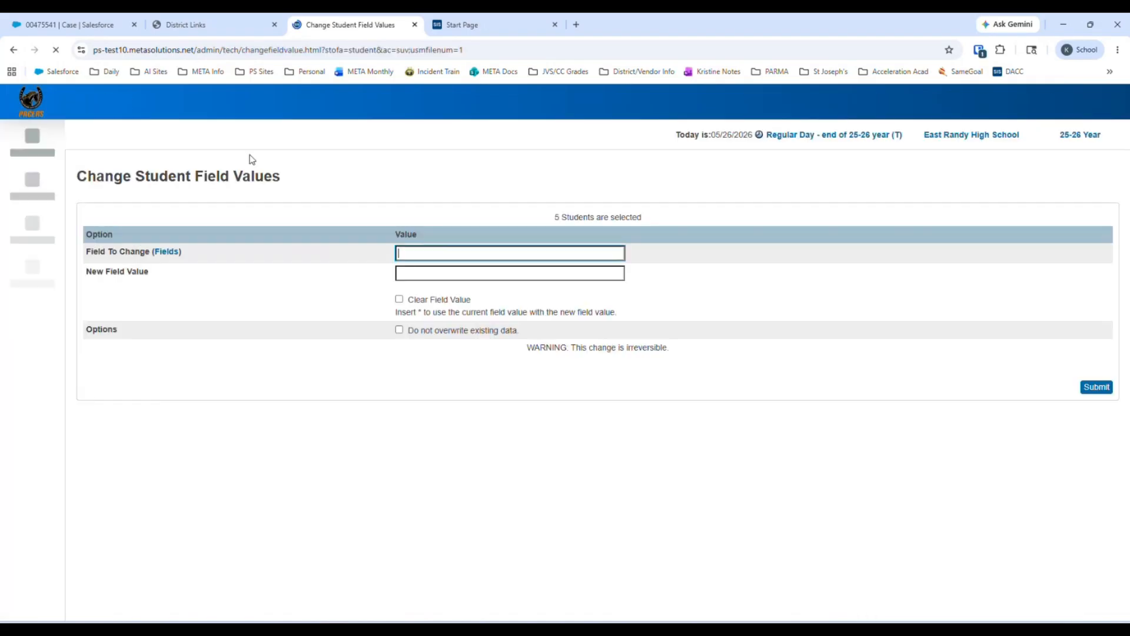
right_click(408, 255)
left_click(468, 405)
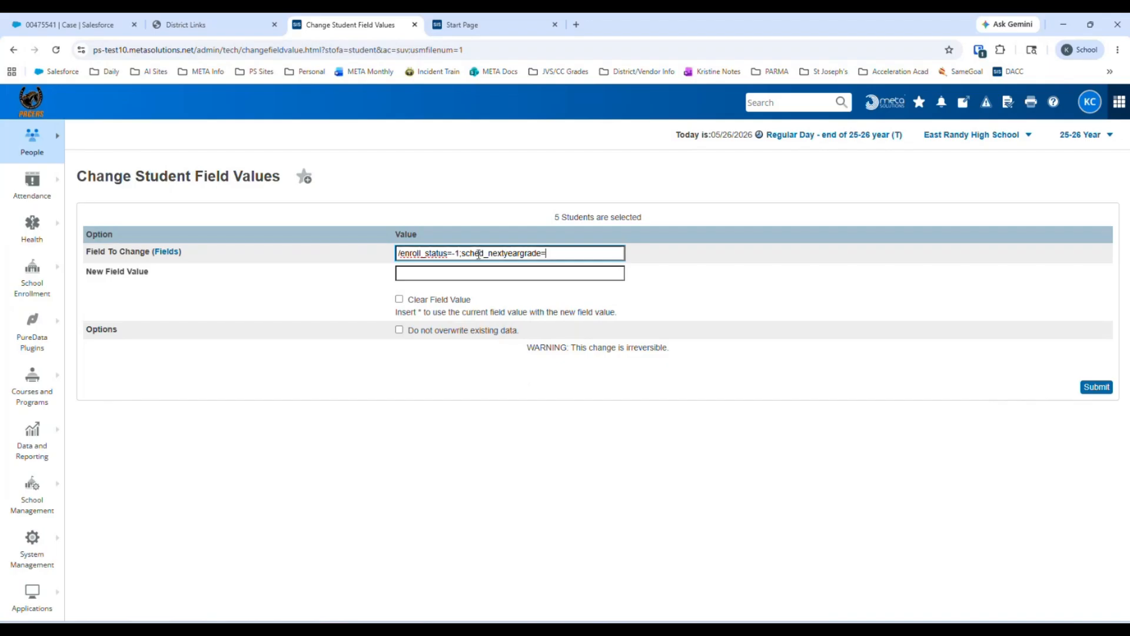
left_click_drag(461, 254, 365, 251)
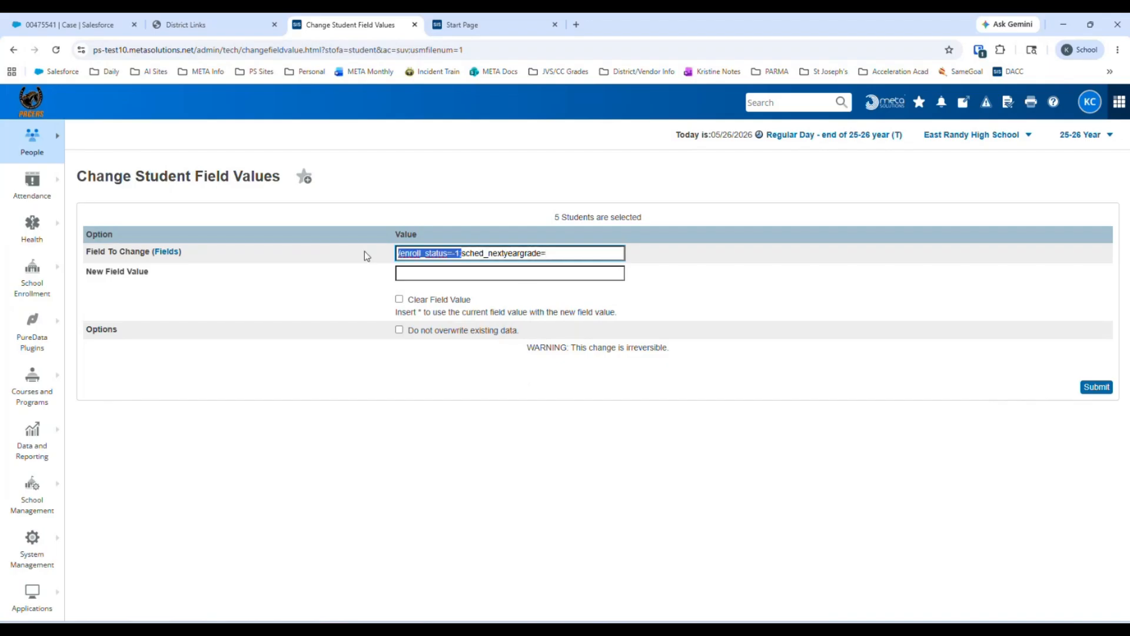
key("BackSpace")
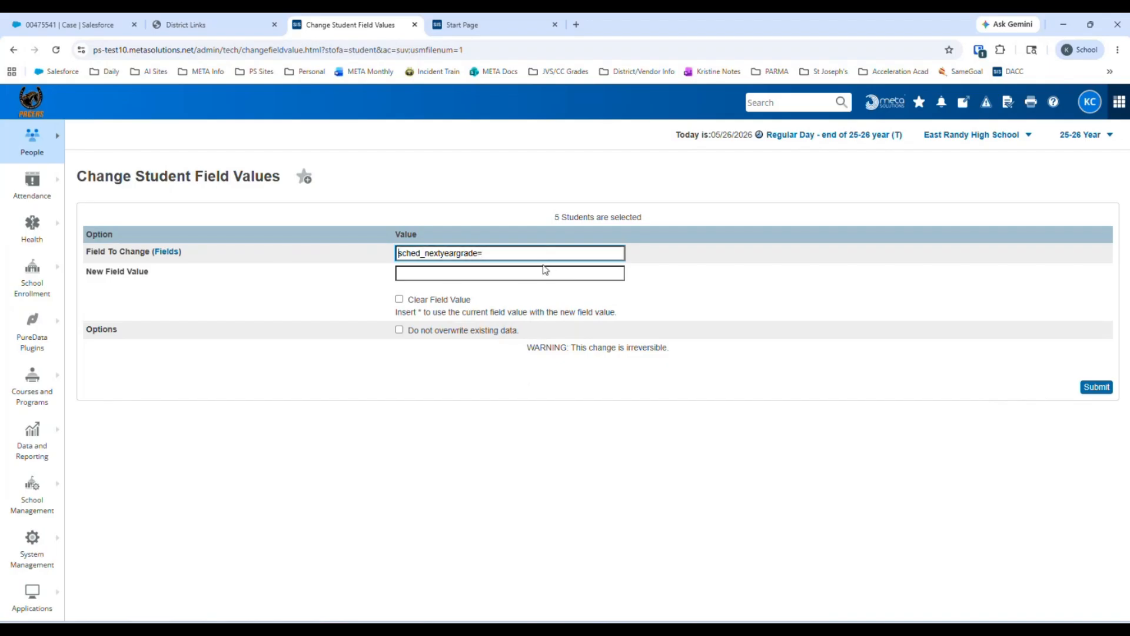
double_click(480, 252)
Enter 99 as the new field value for sched_nextyeargrade, and replace it with 10
left_click(437, 271)
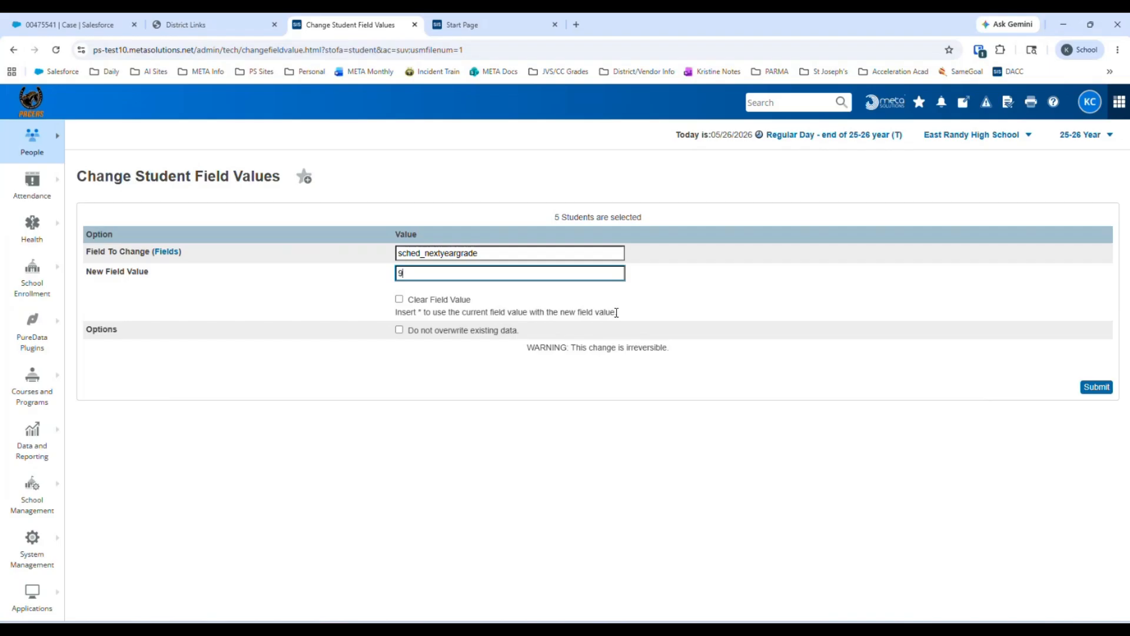
type("99")
key("BackSpace")
key("ctrl+a")
type("10")
Try a next-year grade of 9 in the first pre-registered student's Scheduling Settings, view the Next School Indicator choices, and leave without submitting
left_click(30, 107)
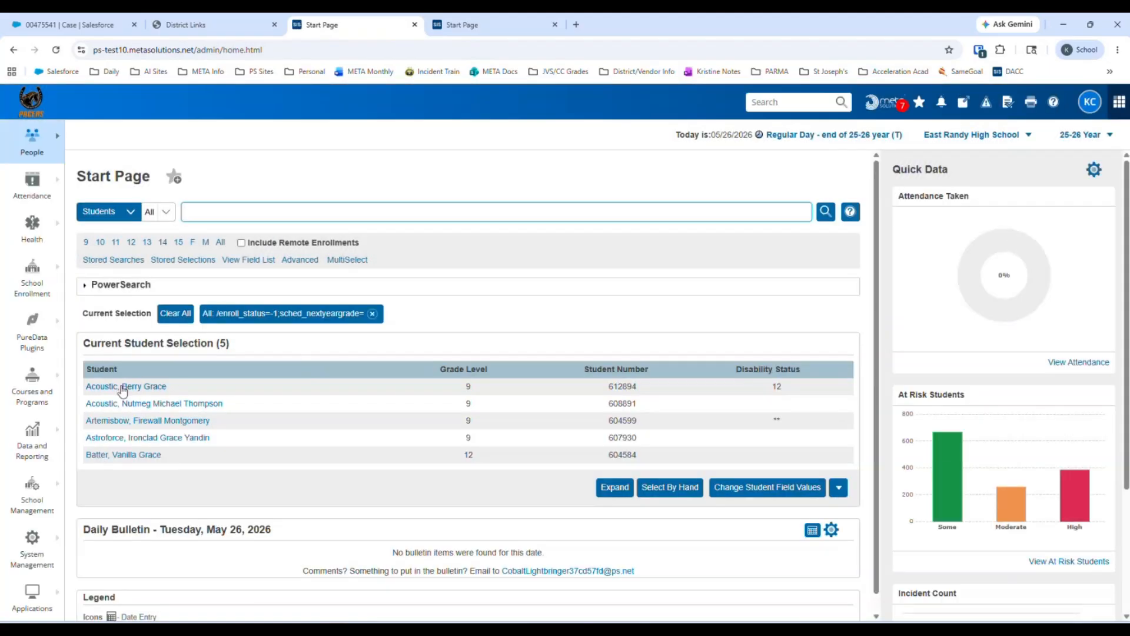
left_click(123, 387)
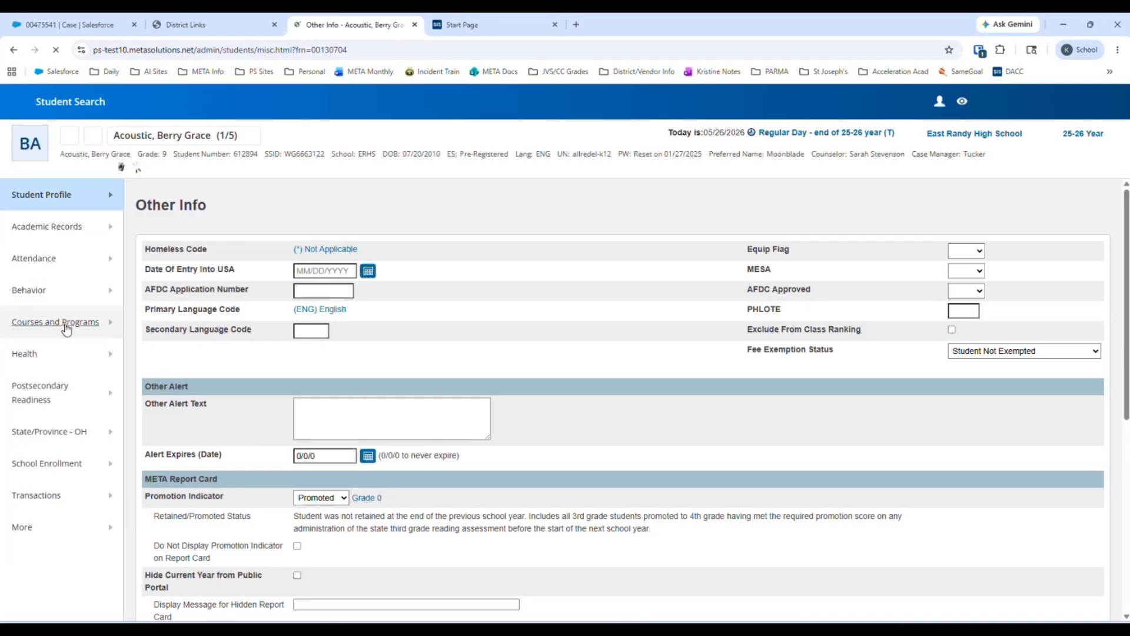
mouse_move(66, 329)
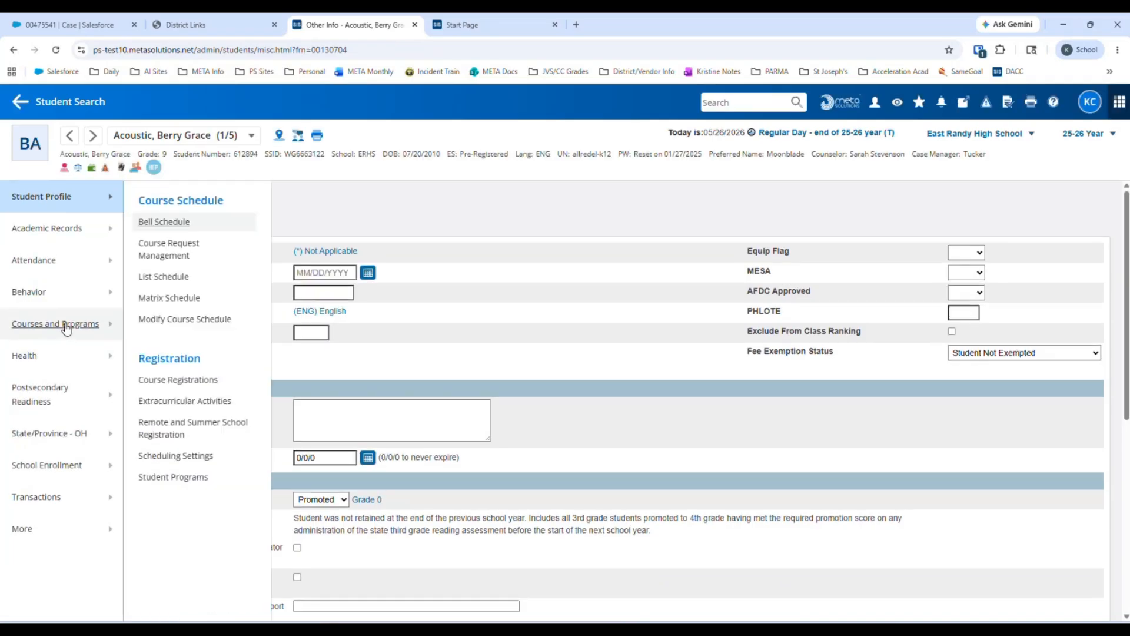
left_click(187, 457)
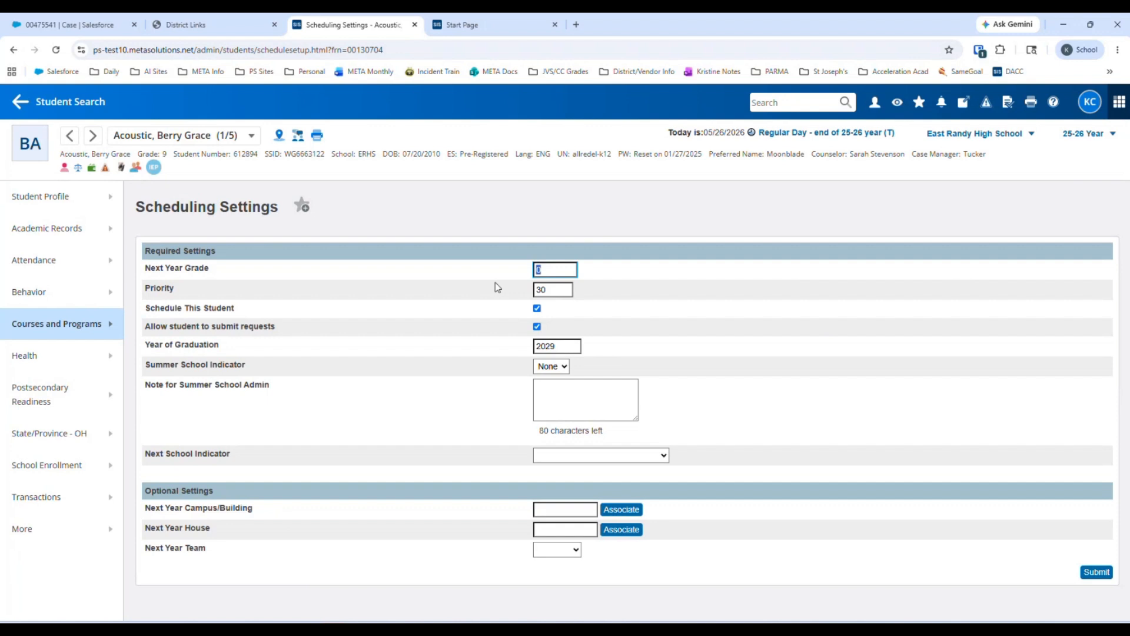
type("9")
left_click(618, 458)
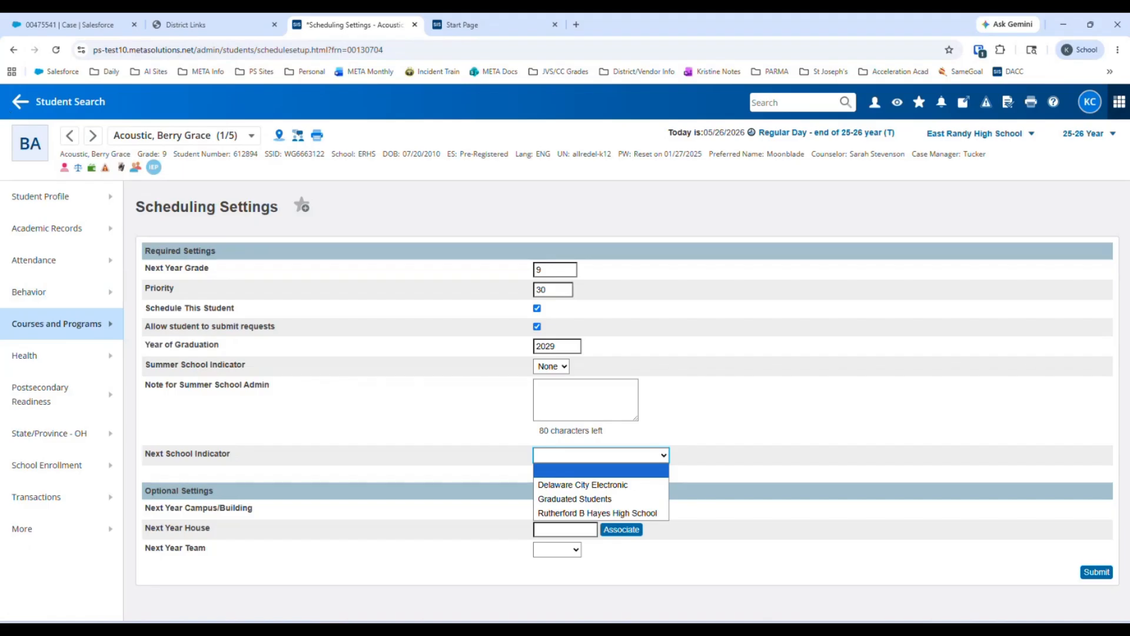
left_click(71, 102)
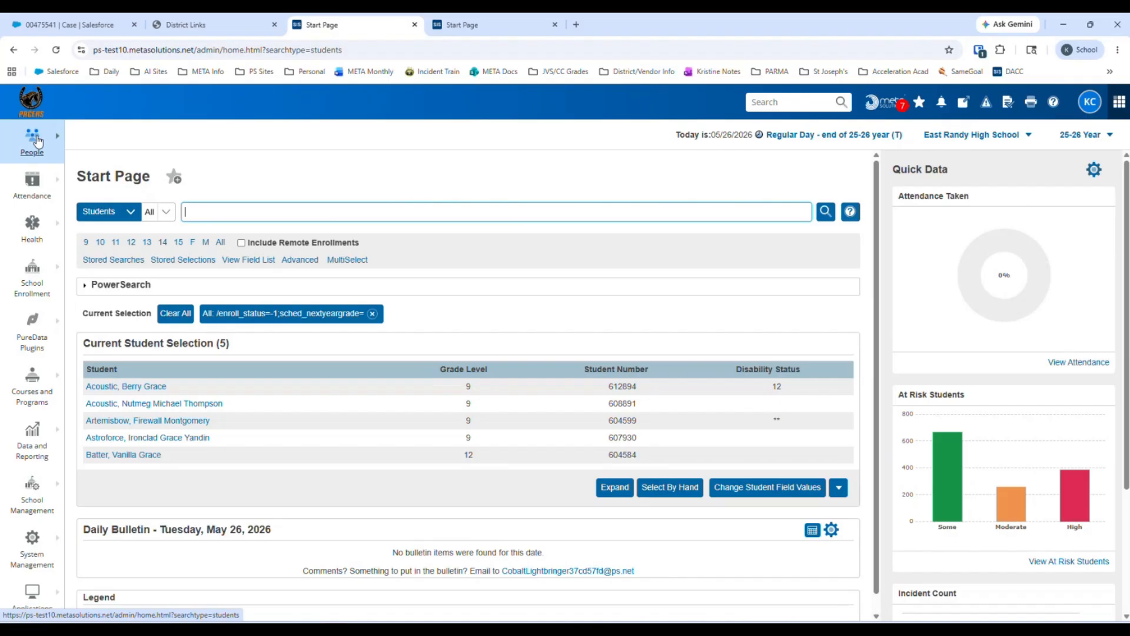
Clear the current student selection and open the Validation category of PSCB Custom Reports
left_click(172, 314)
left_click(31, 102)
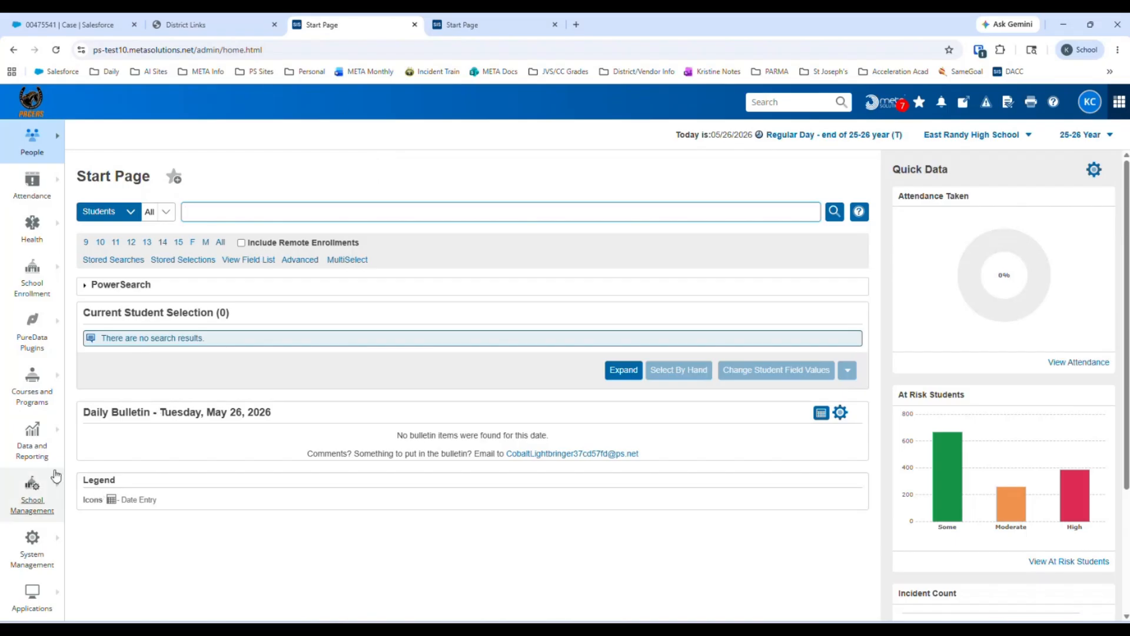
left_click(33, 448)
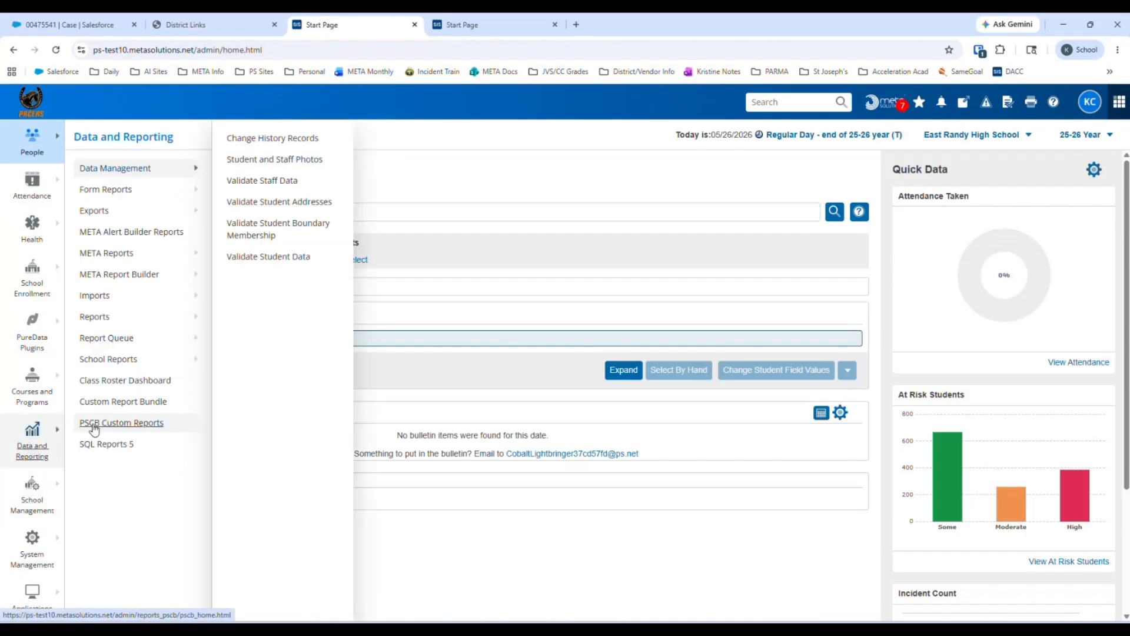
left_click(94, 428)
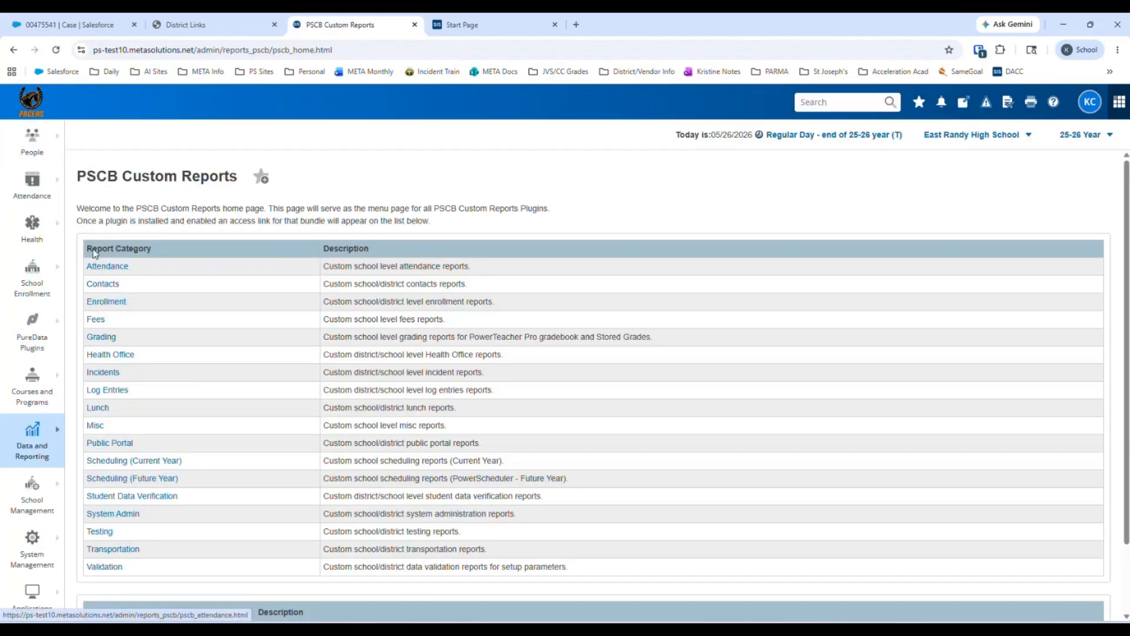
scroll(149, 272, "down", 2)
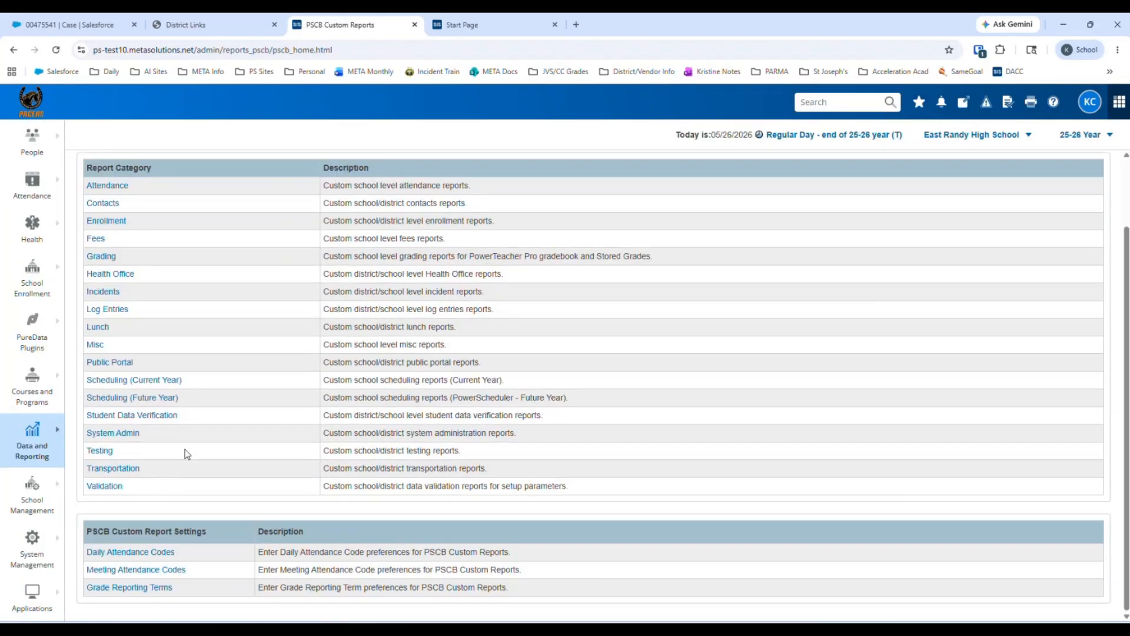
left_click(102, 489)
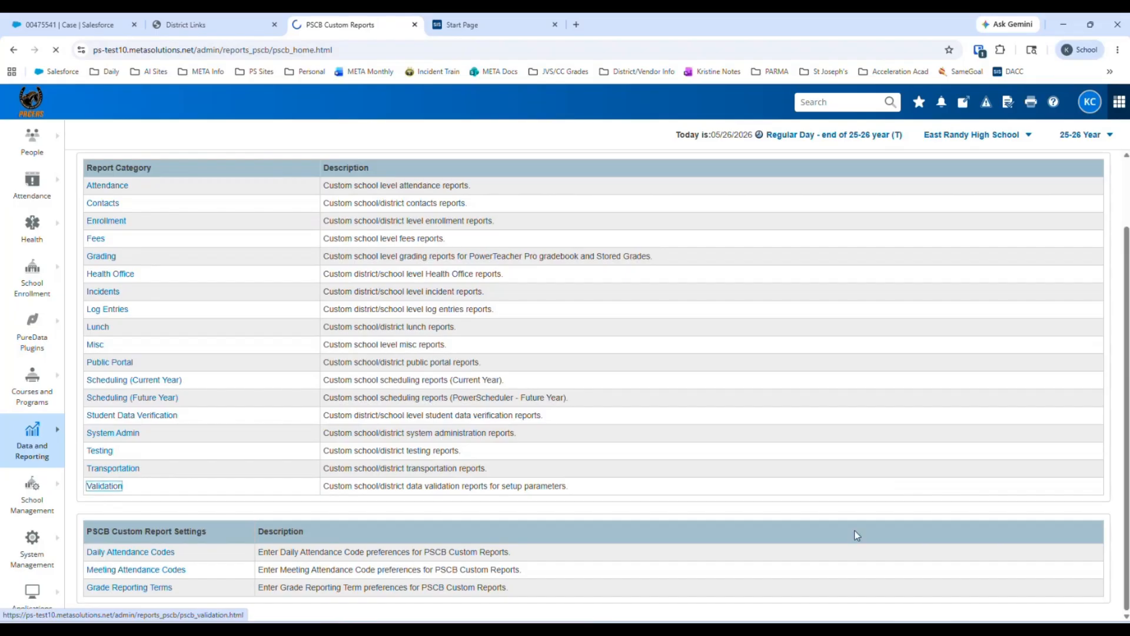
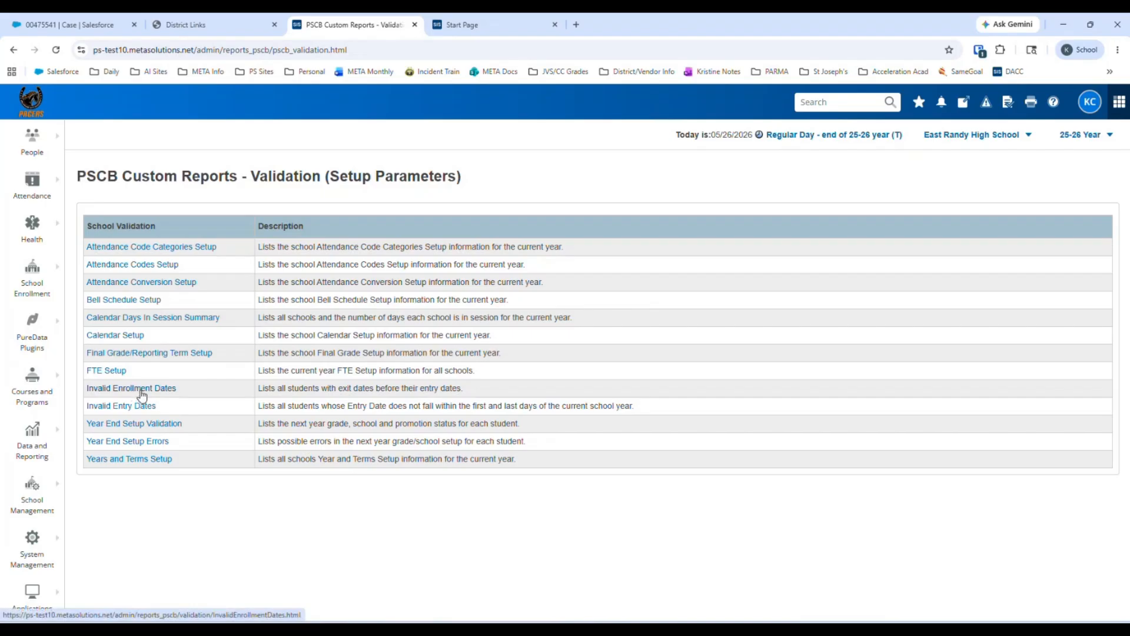
Open the Invalid Enrollment Dates report, select the first listed student's entry date, and submit the report
left_click(140, 390)
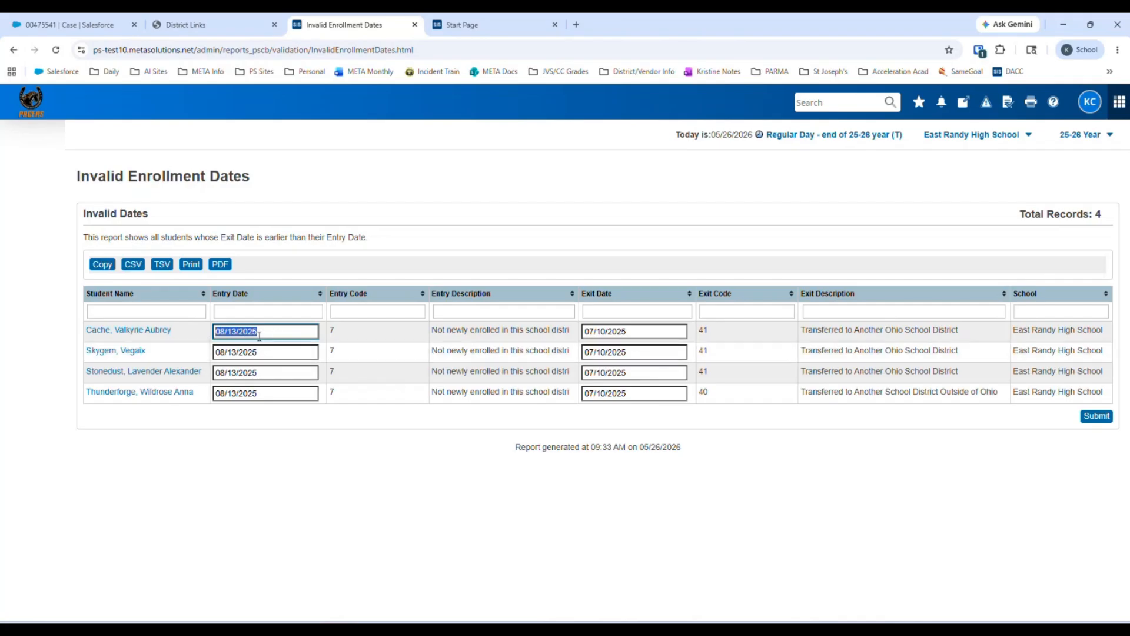
left_click_drag(259, 336, 289, 334)
left_click(1105, 425)
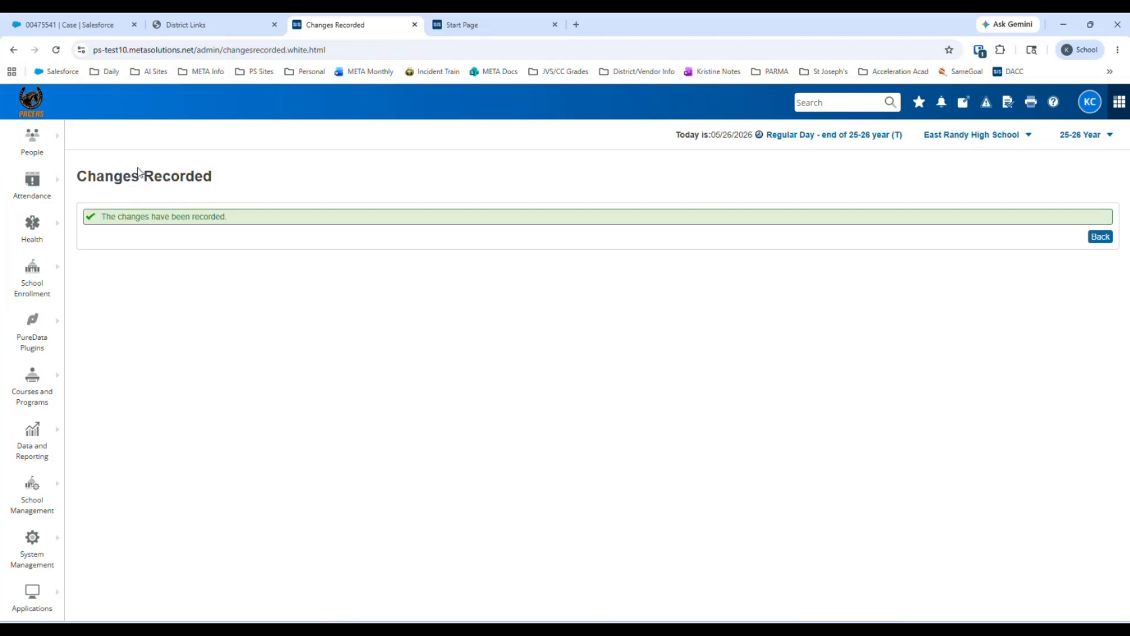
Return to the PSCB Validation reports and open the Invalid Entry Dates report
left_click(30, 463)
left_click(128, 425)
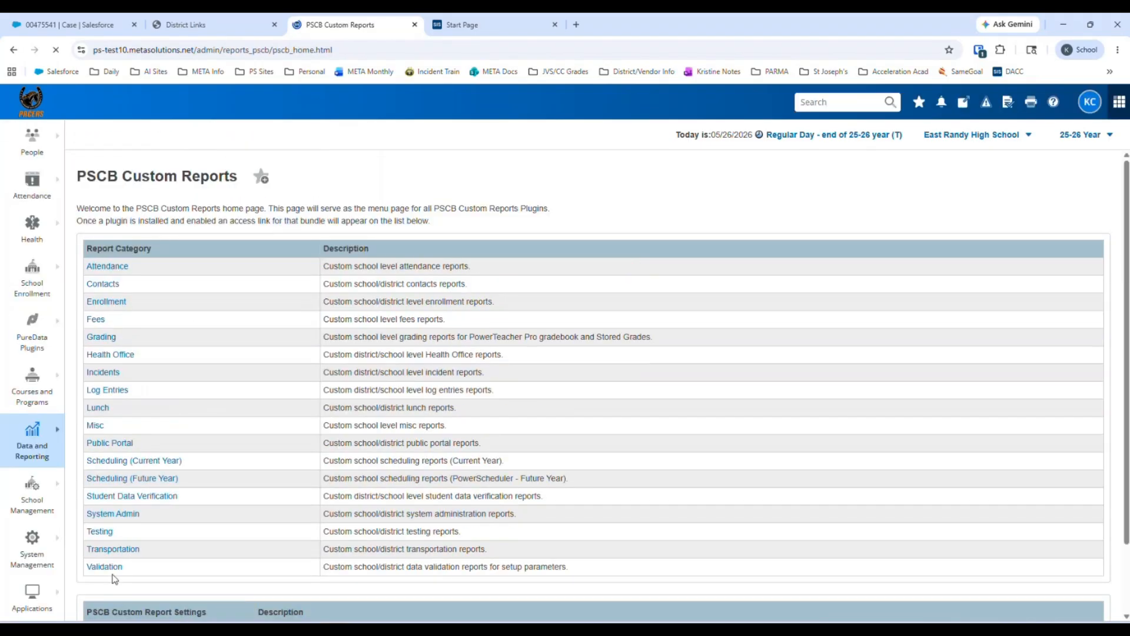
left_click(113, 566)
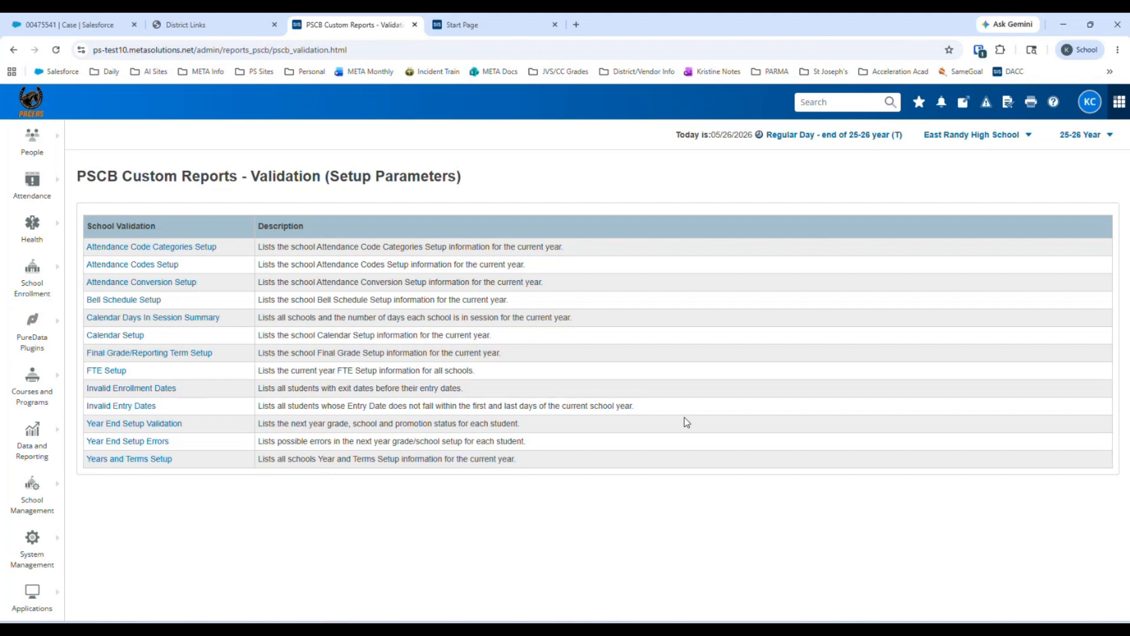
left_click(135, 406)
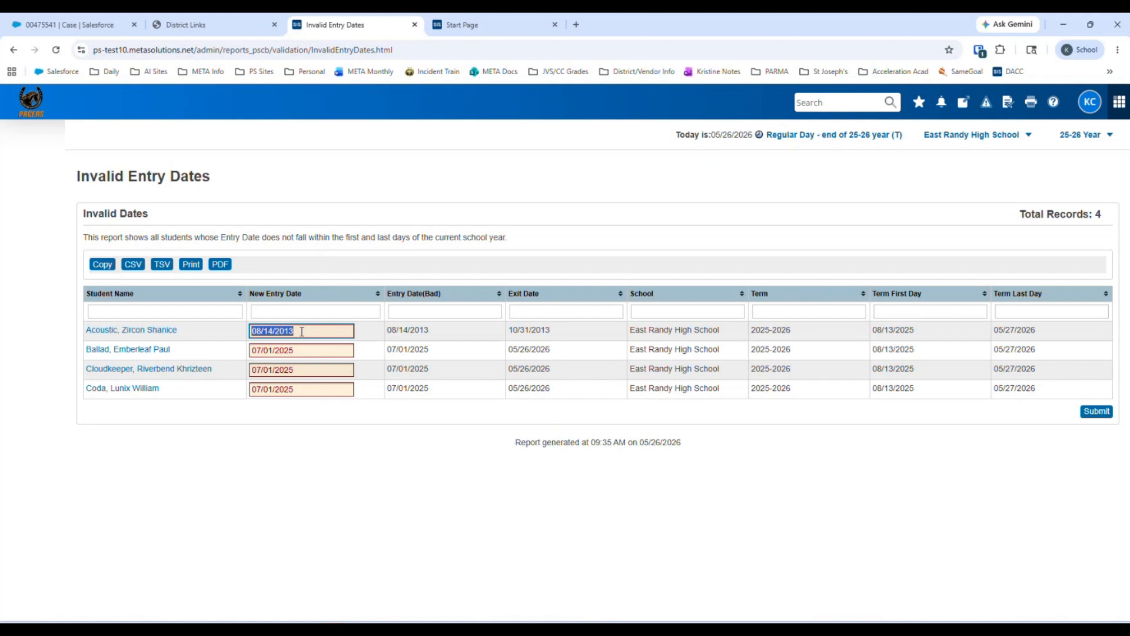
Submit 08/12/2025 as the first listed student's new entry date and return to the Invalid Entry Dates report
type("08/12/20")
left_click(1097, 411)
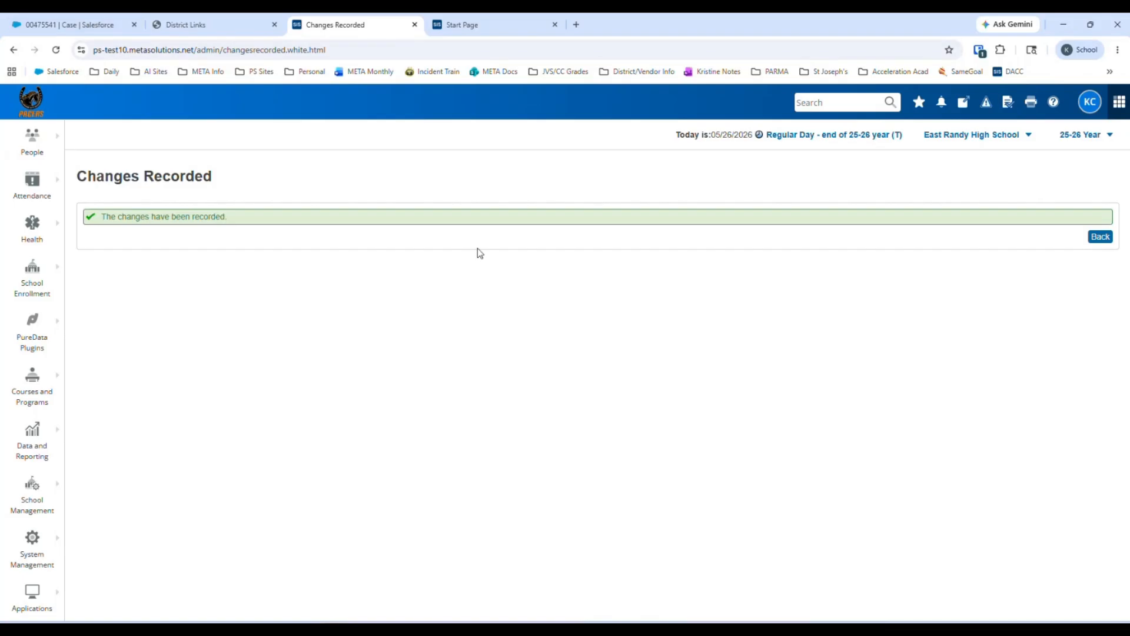
left_click(1100, 236)
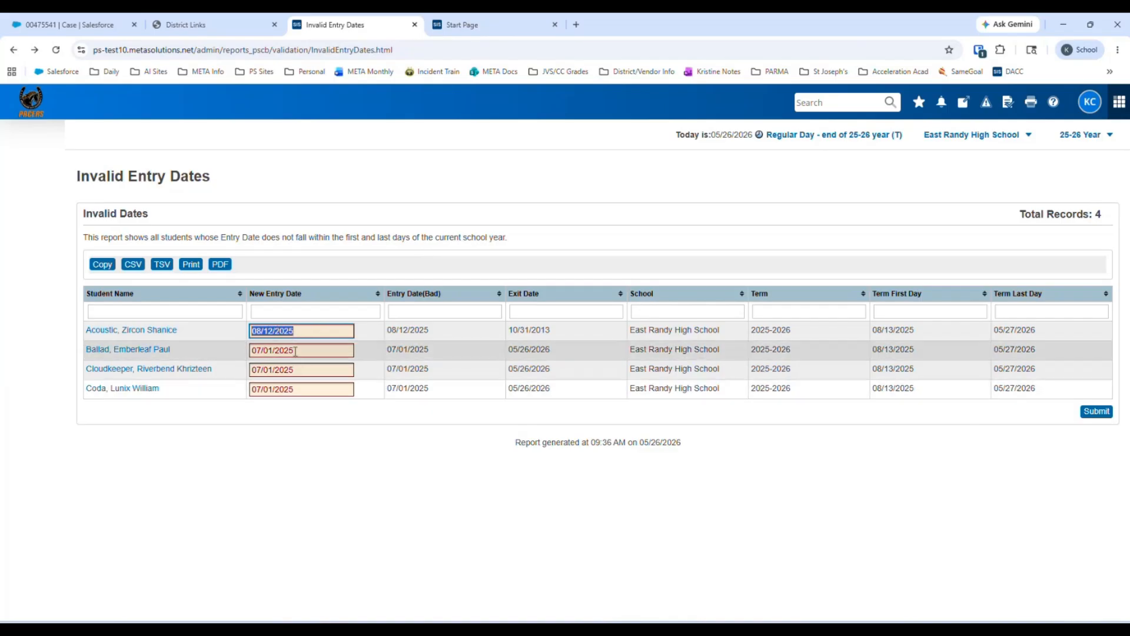
Set the first listed student's new entry date to 08/13/2025, submit it, and return to the Invalid Entry Dates report
left_click(278, 330)
key("BackSpace")
type("3")
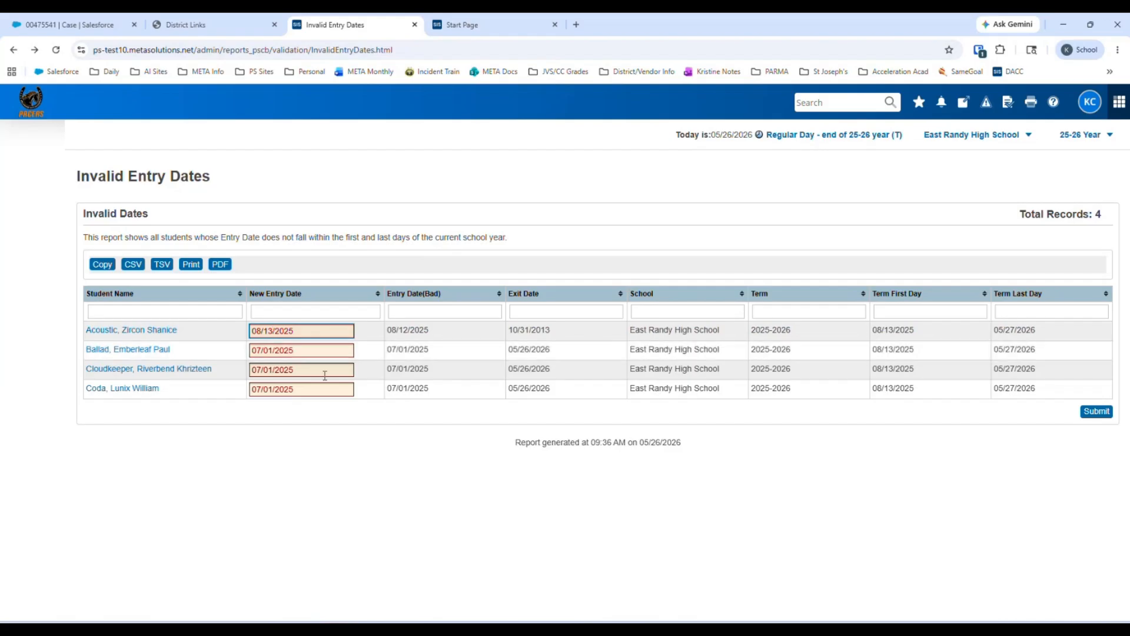
left_click(1093, 412)
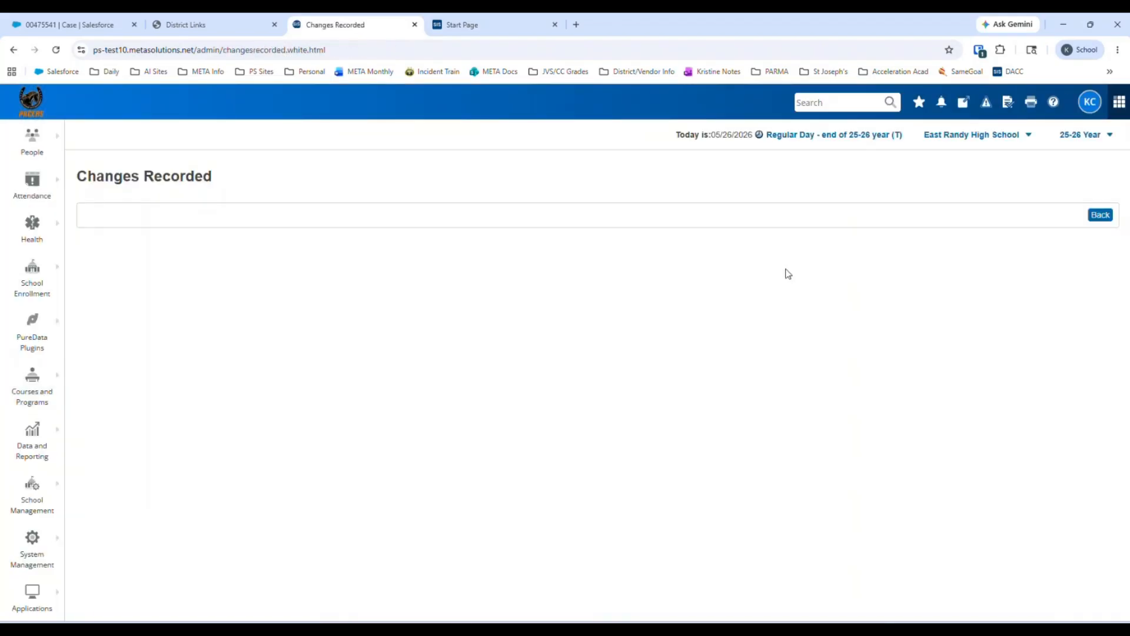
left_click(1102, 240)
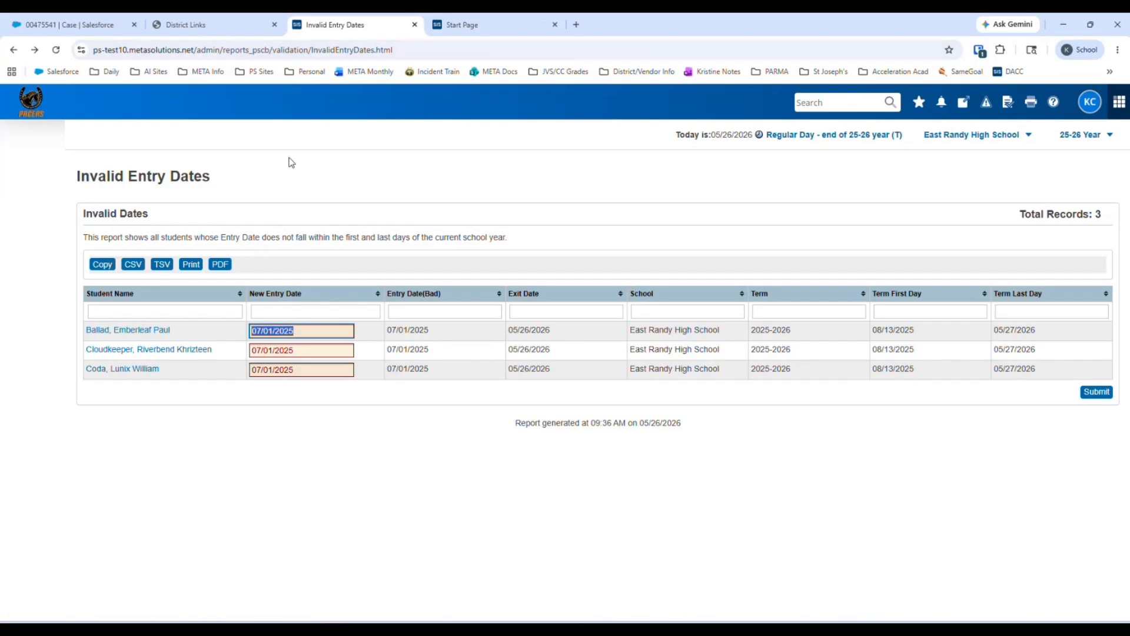
Open the Year End Setup Errors report from the PSCB Validation reports and review the listed next-year grade and school errors
left_click(36, 103)
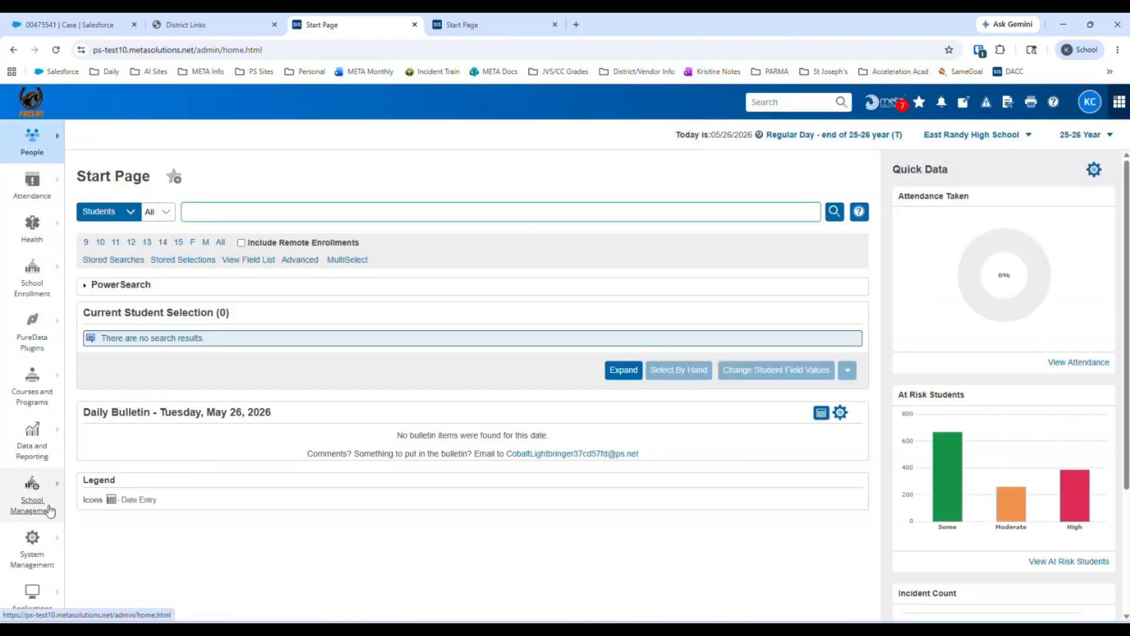
left_click(33, 437)
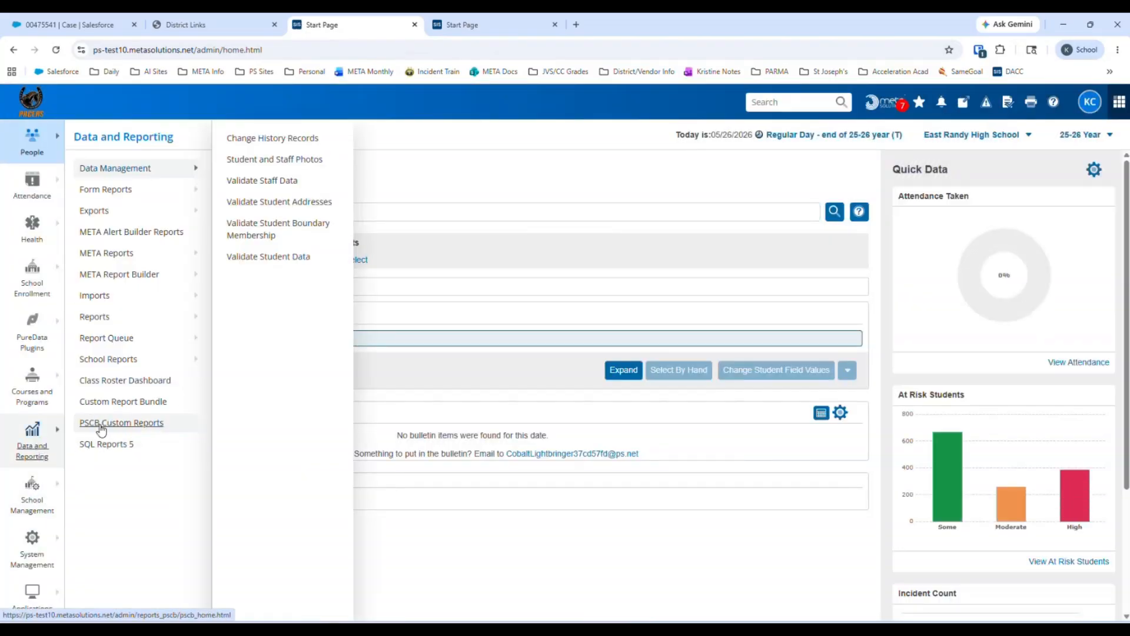
left_click(98, 424)
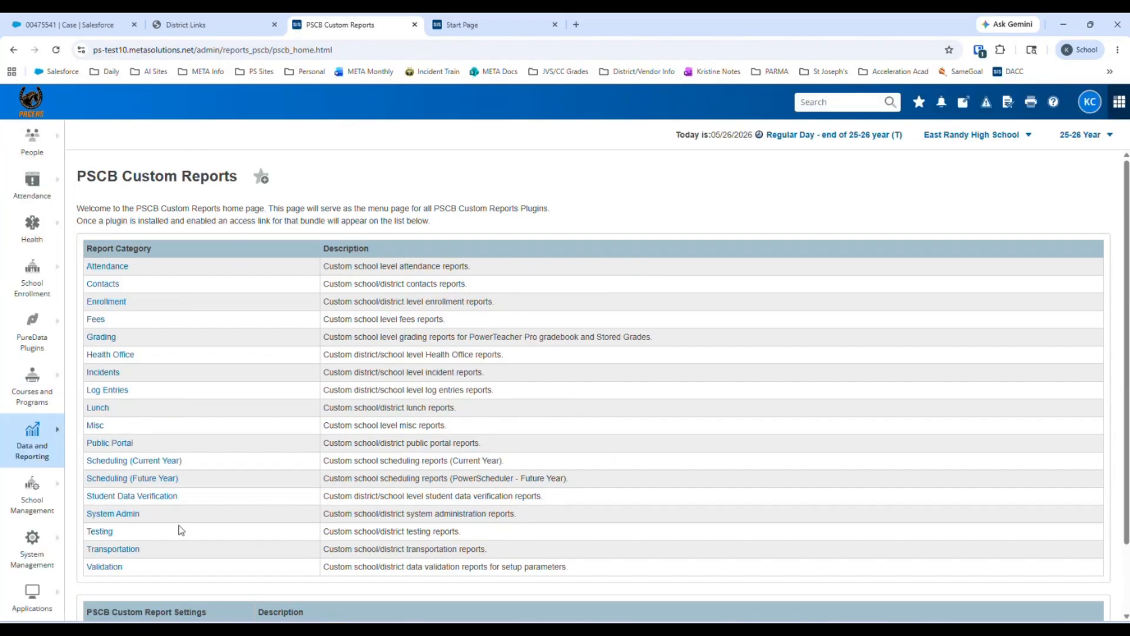
left_click(106, 566)
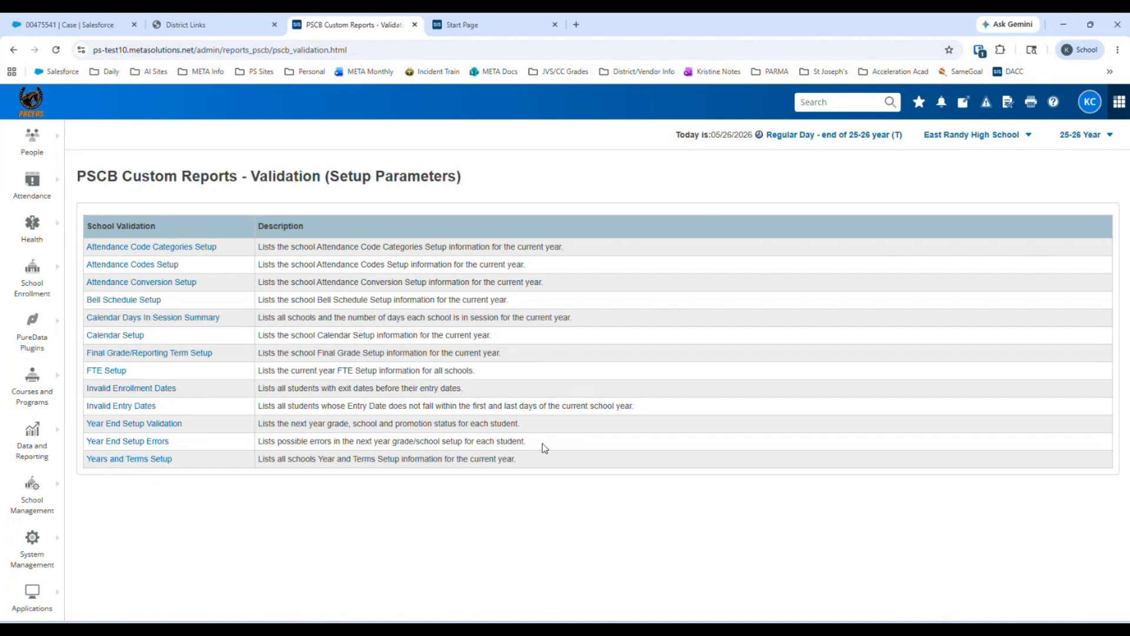
left_click(130, 445)
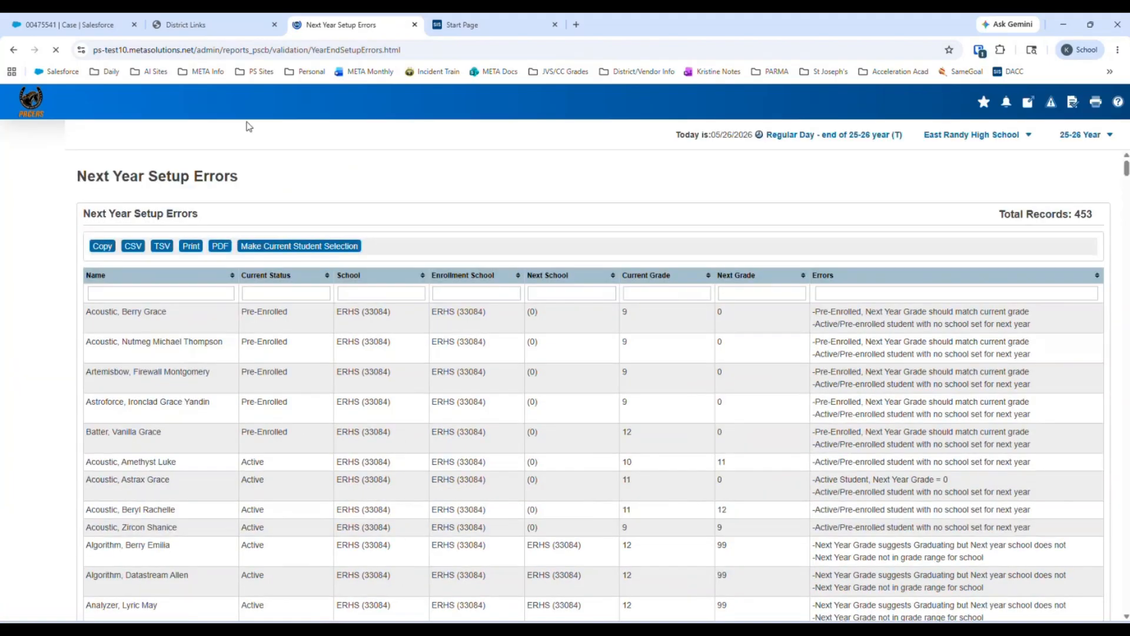
scroll(362, 416, "down", 5)
scroll(362, 415, "up", 5)
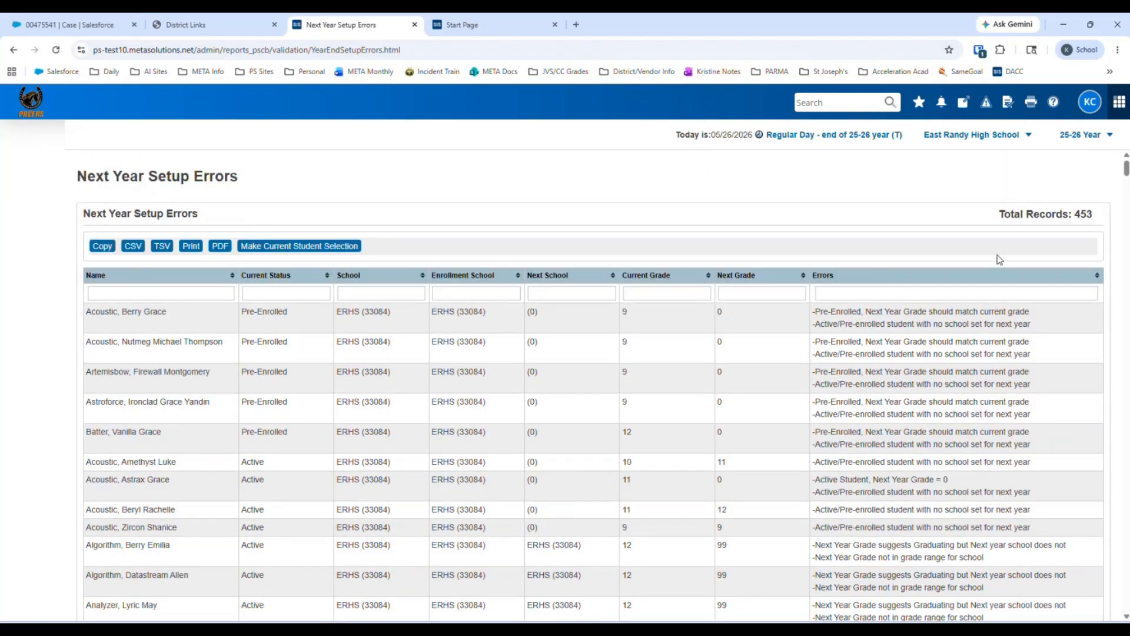
scroll(536, 340, "down", 5)
scroll(613, 383, "up", 5)
Try to open Make Current Student Selection from the errors report in a new tab, and return to the Start Page
right_click(286, 250)
left_click(336, 263)
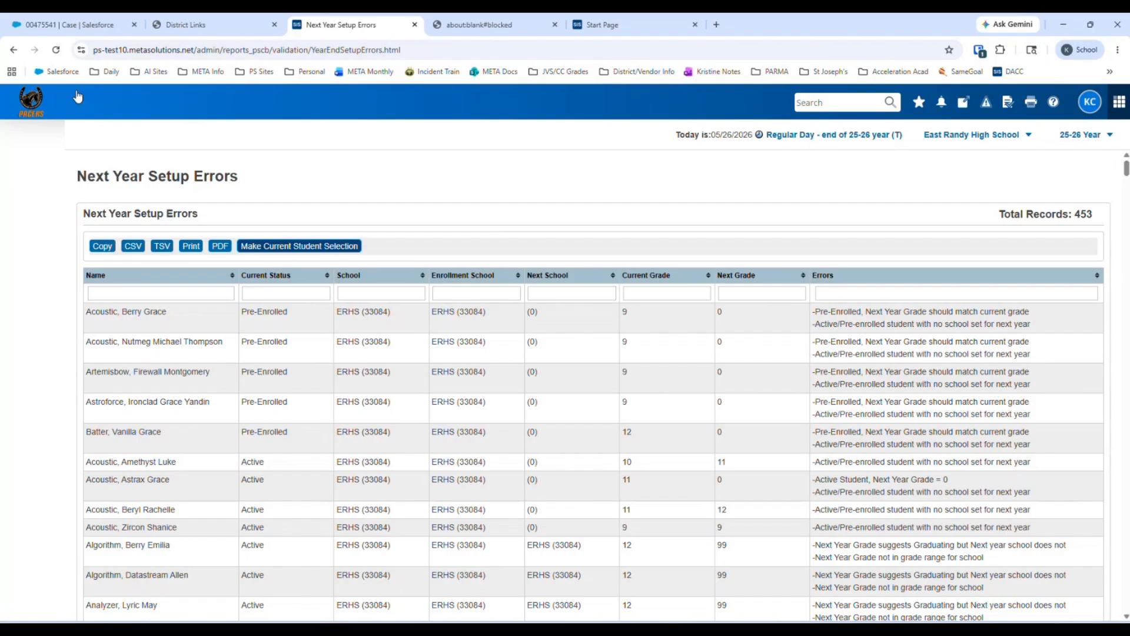
left_click(29, 106)
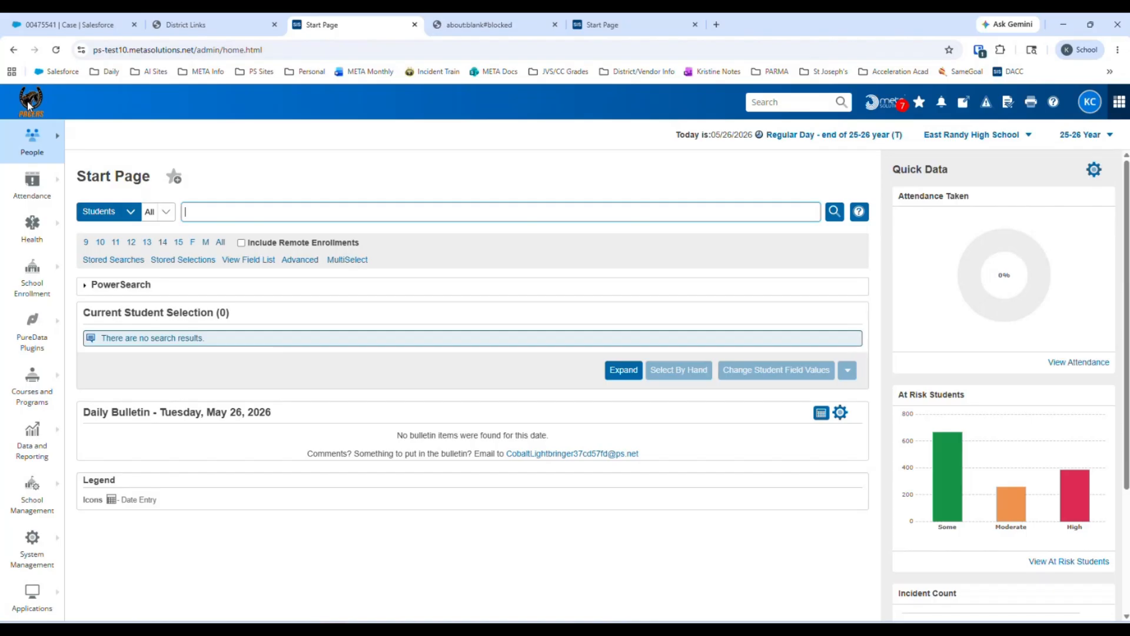
Open the Year End Setup Validation report from the PSCB Validation reports and filter Promote Status by "re"
left_click(33, 452)
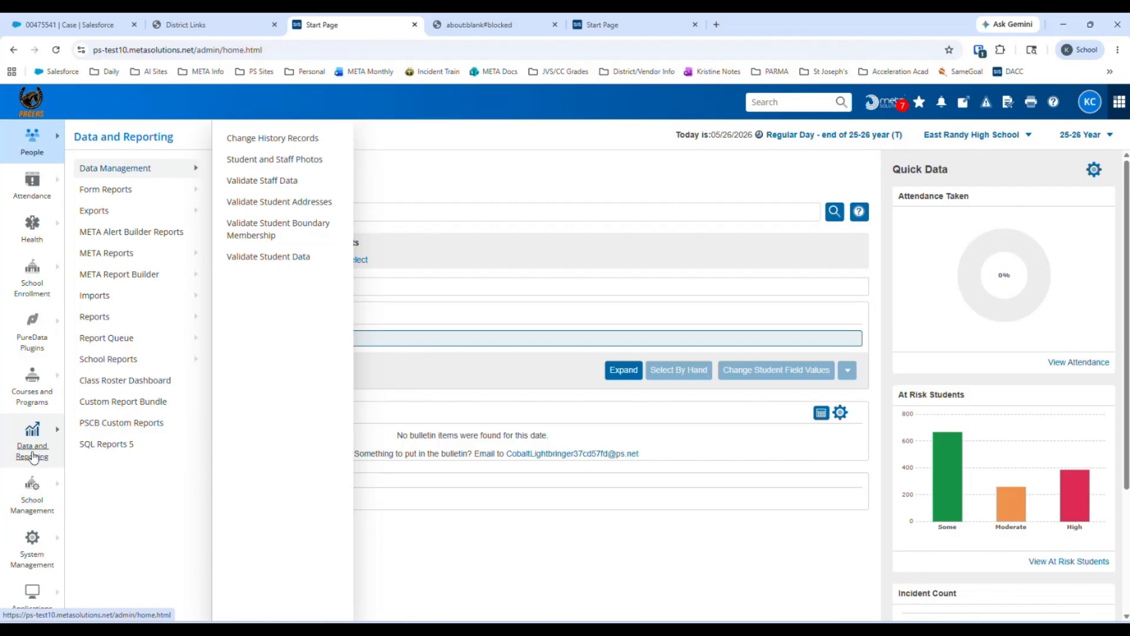
left_click(141, 423)
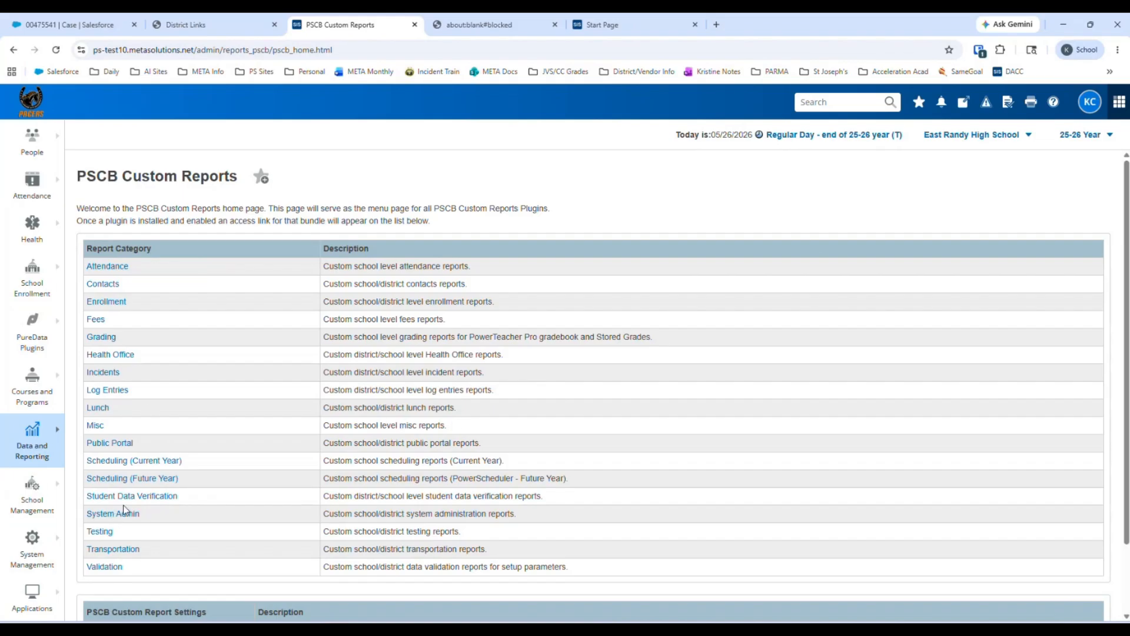
left_click(105, 567)
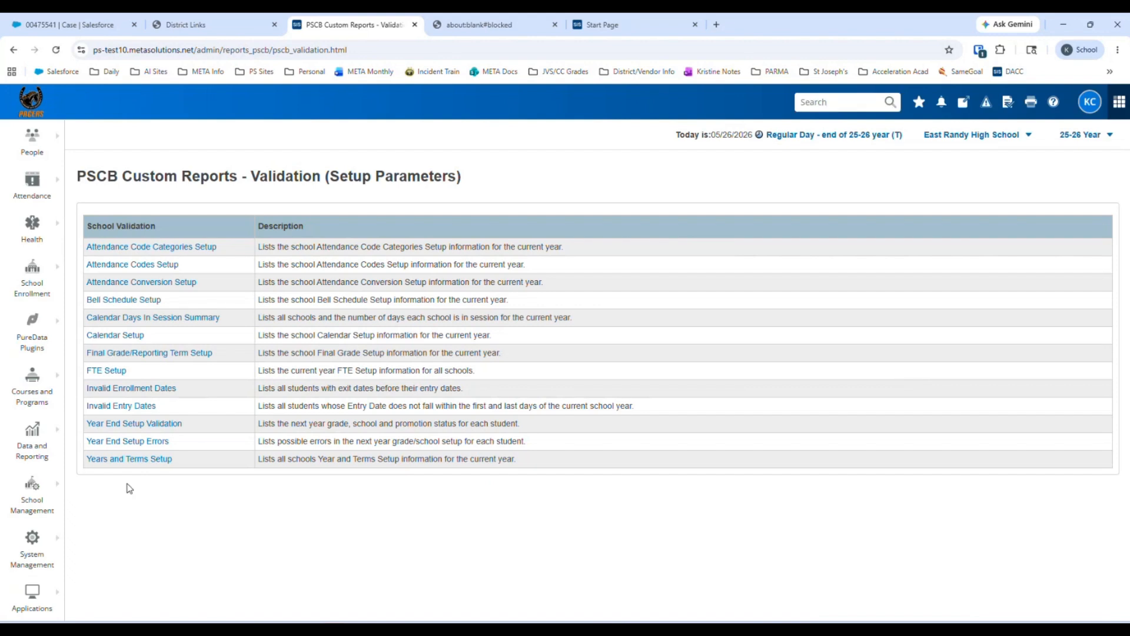
left_click(161, 427)
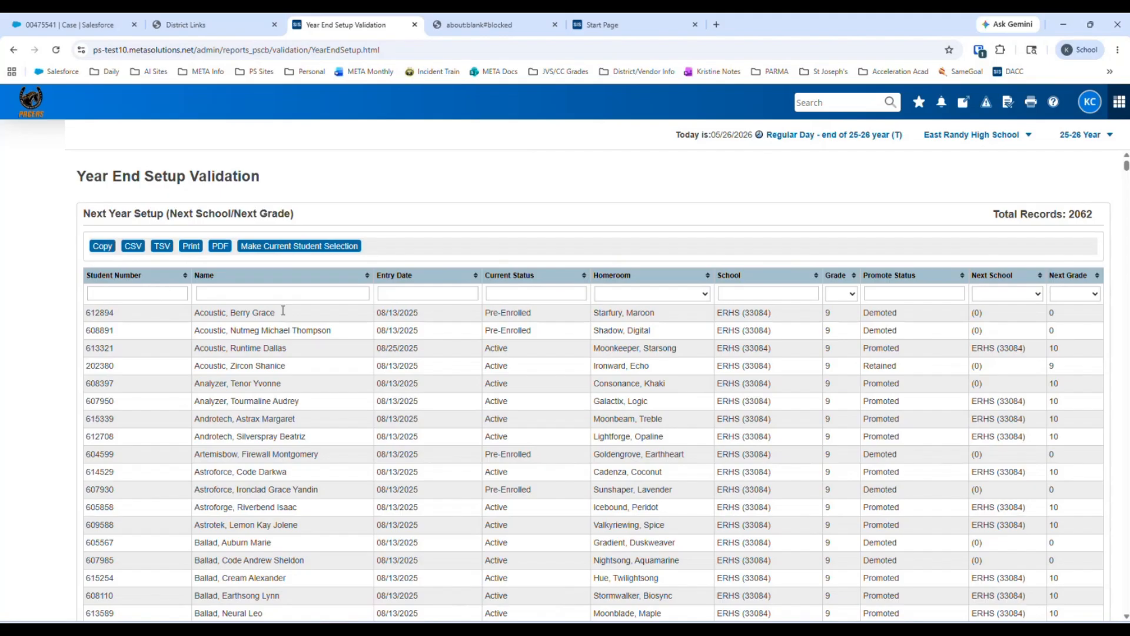
left_click(936, 295)
type("re")
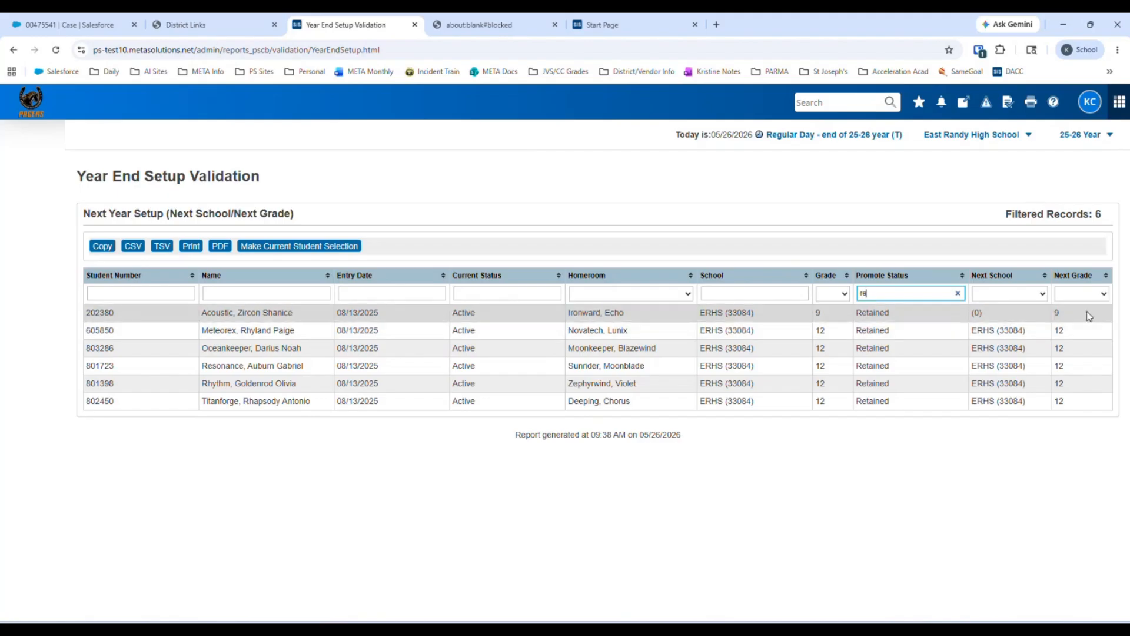
Clear the Promote Status filter, review the students filtered by Current Status "Pre", and return to the Start Page with that filter removed
left_click(958, 294)
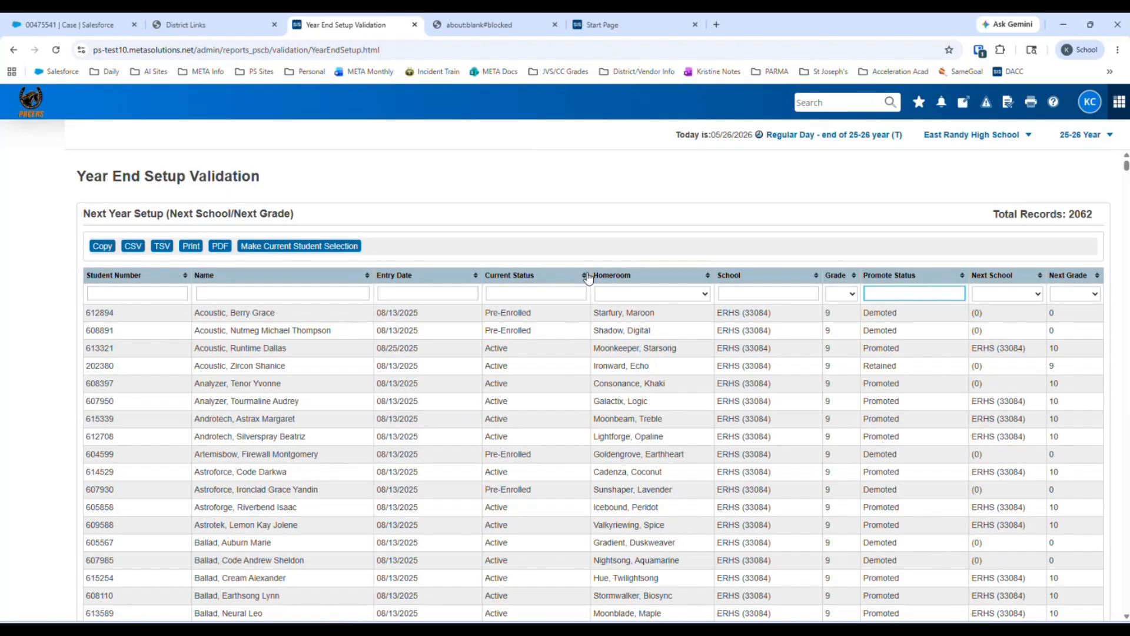
left_click(531, 294)
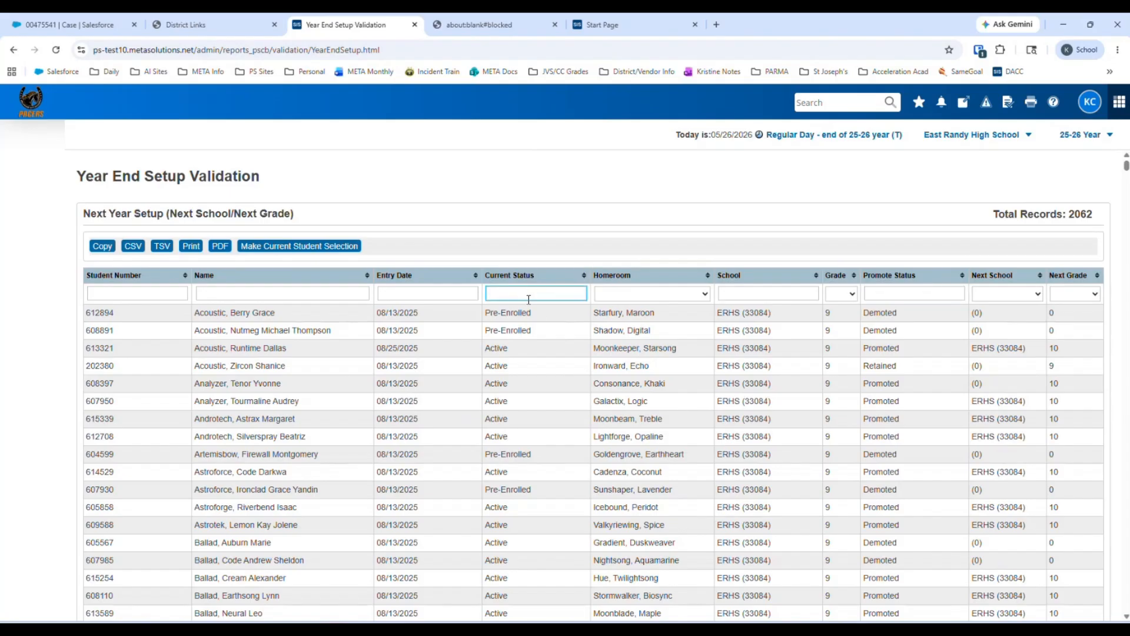
type("Pre")
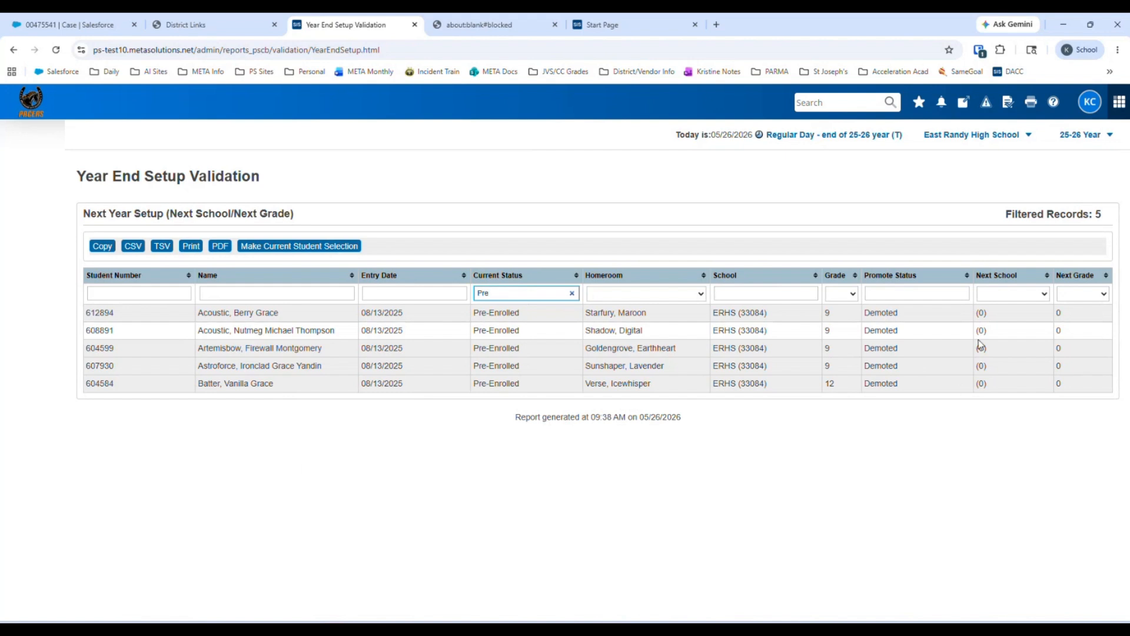
left_click_drag(510, 295, 429, 286)
key("BackSpace")
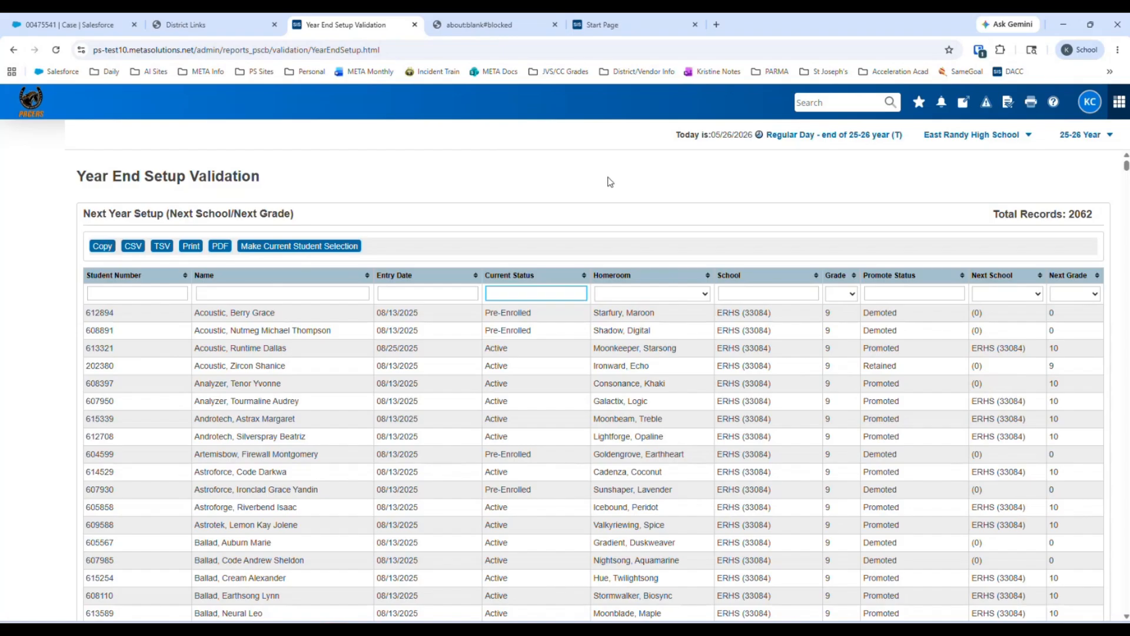
left_click(27, 102)
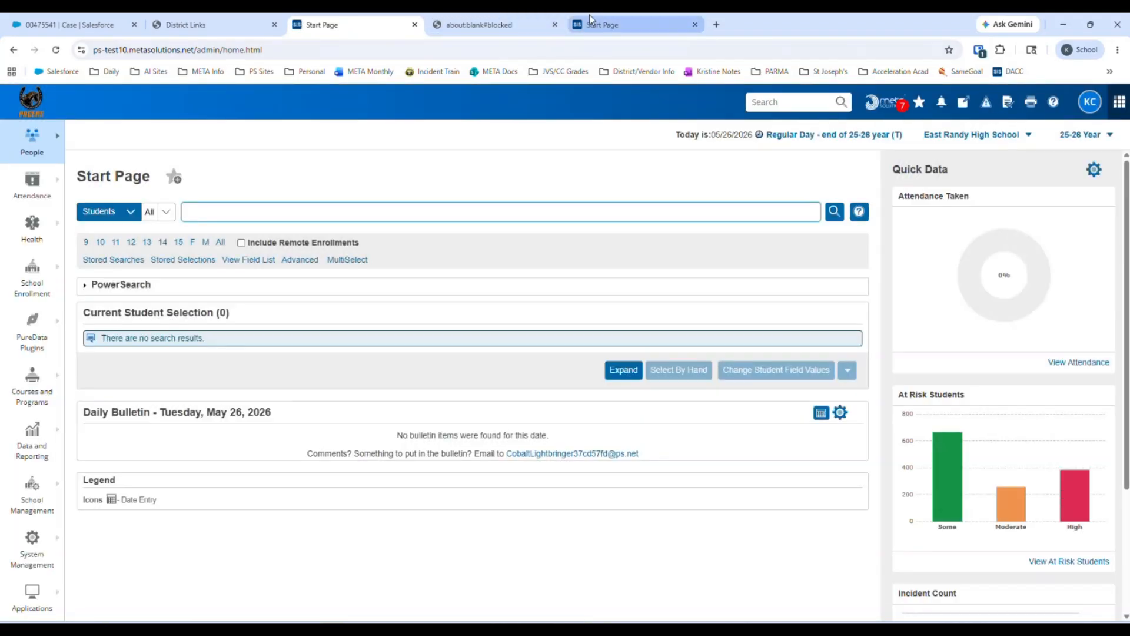
Switch to the Reynoldsburg City Schools Start Page and change the school from District Office to East Amber High School
left_click(617, 23)
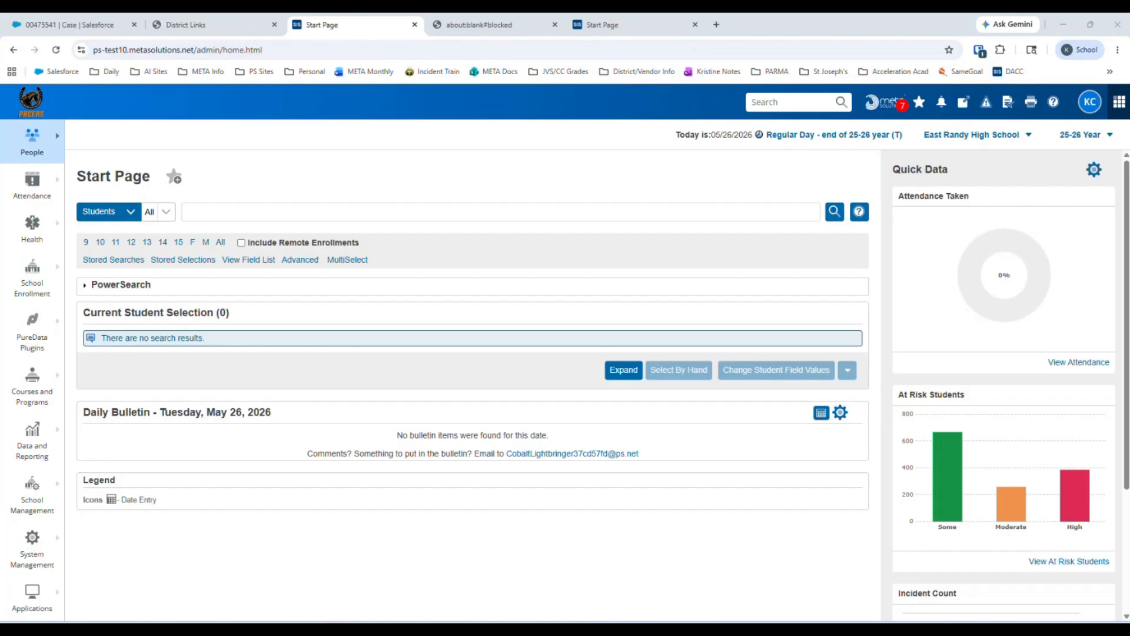
left_click(598, 26)
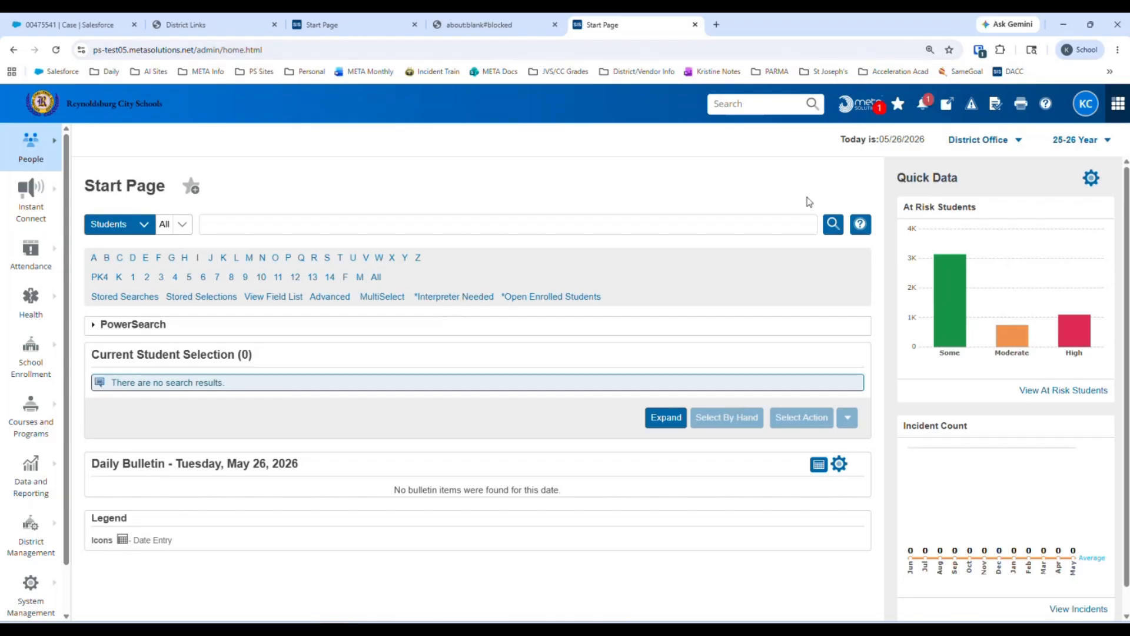
left_click(1015, 141)
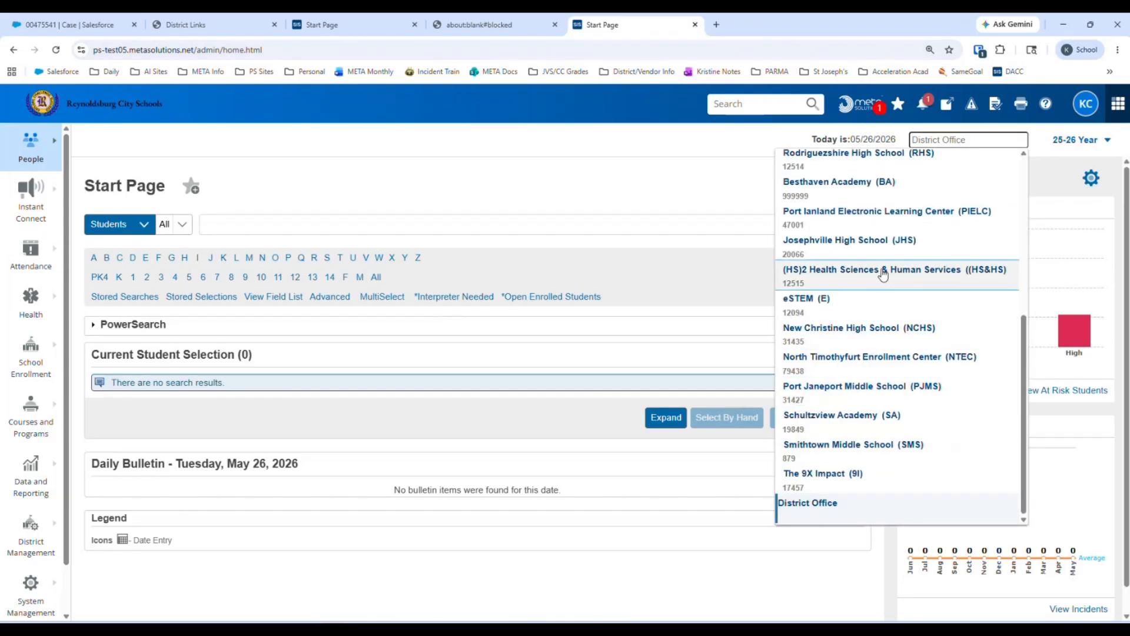
scroll(880, 265, "up", 3)
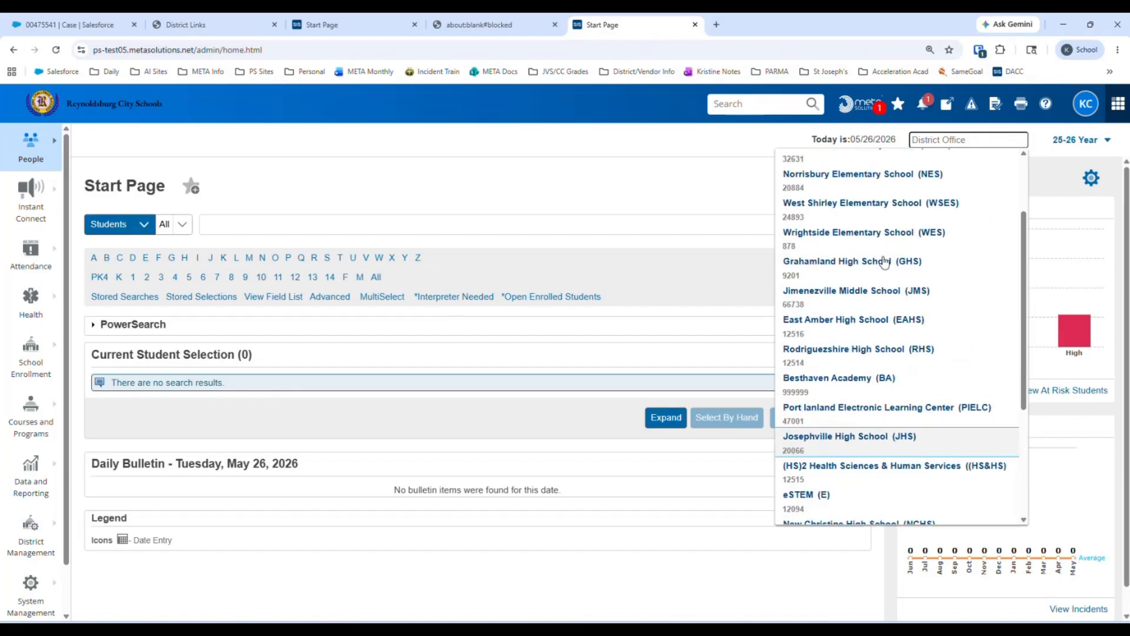
left_click(836, 333)
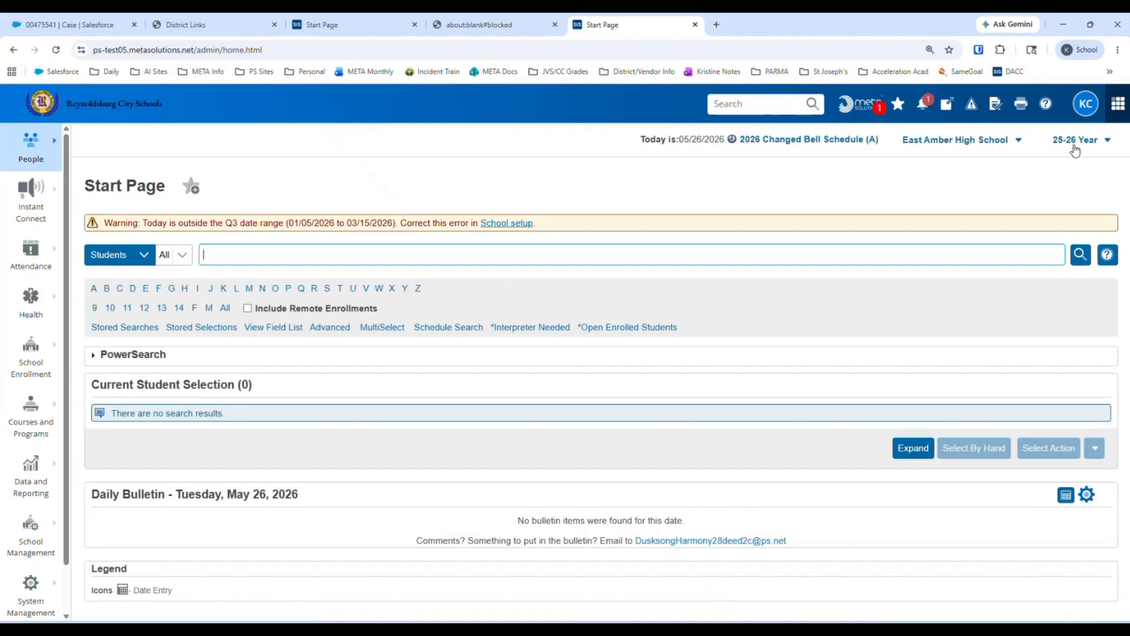
Open the ADA/ADM by Student report from the Membership and Enrollment section of System Reports
left_click(38, 478)
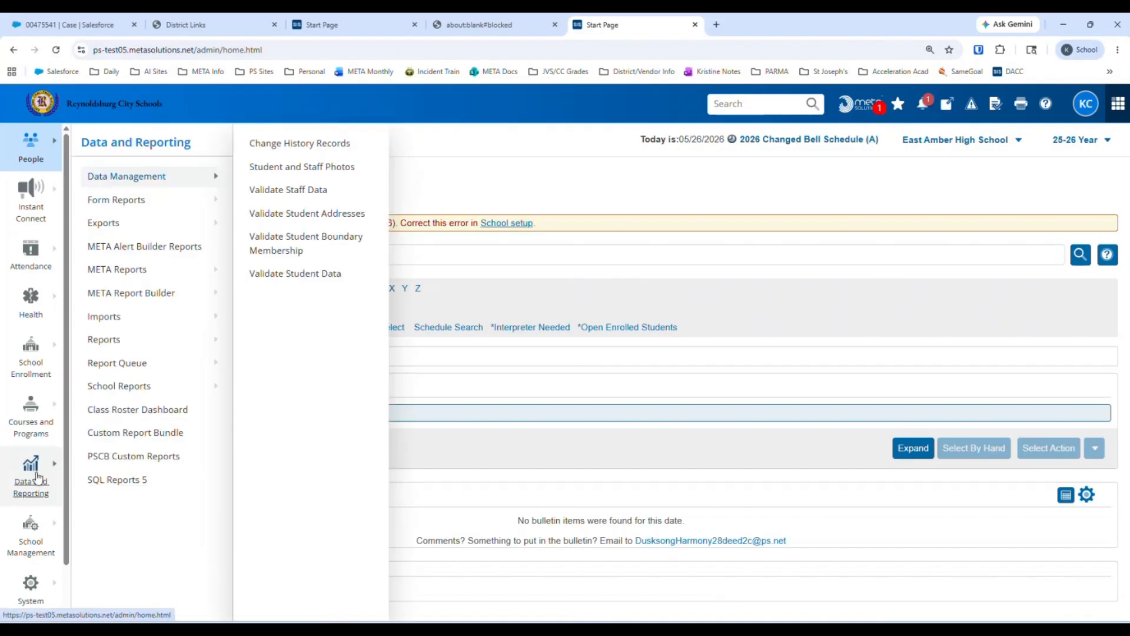
mouse_move(119, 344)
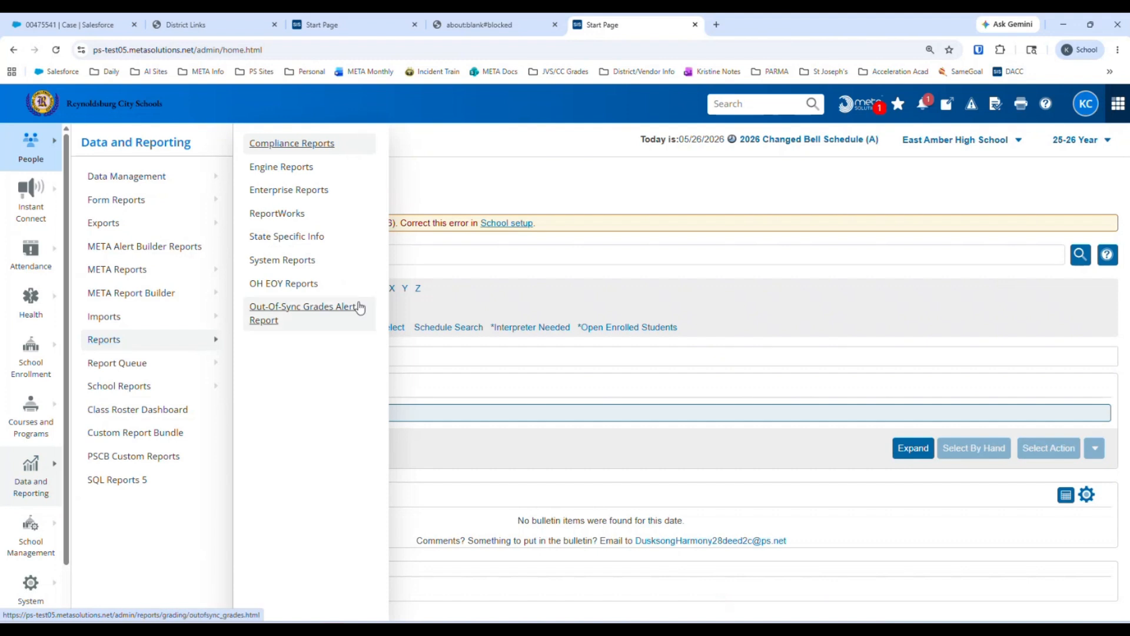
left_click(312, 261)
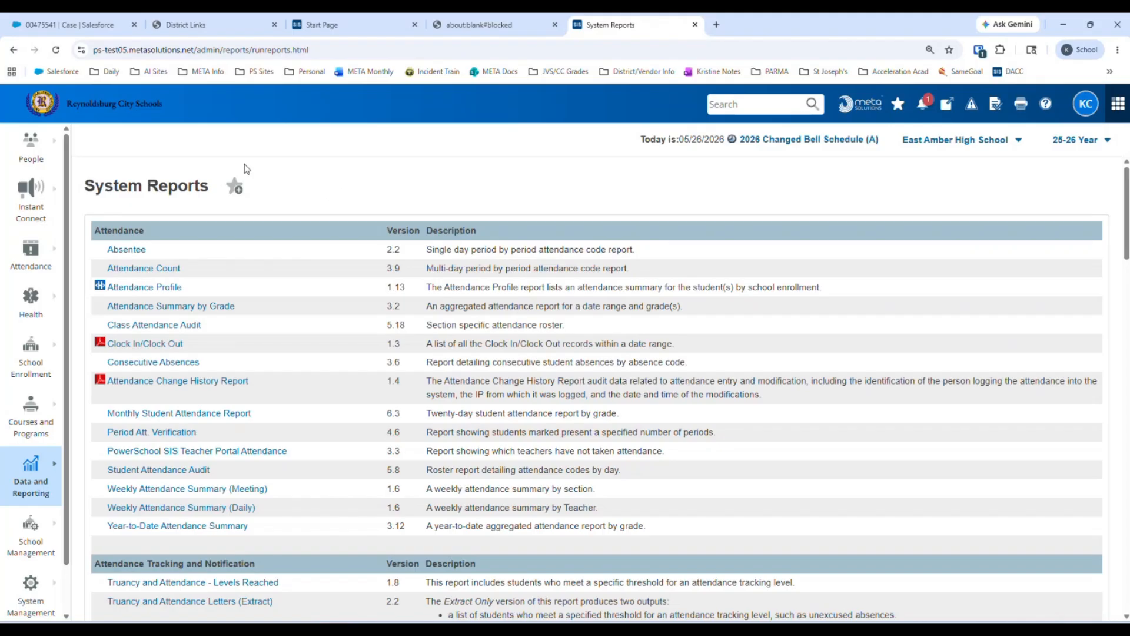
left_click(43, 494)
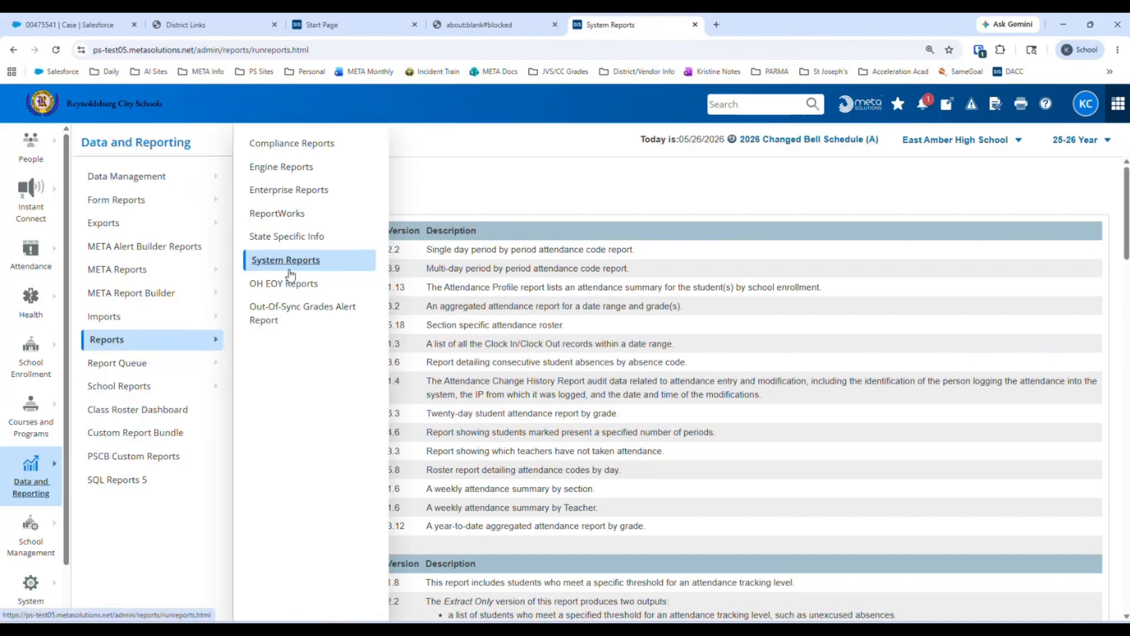
left_click(492, 175)
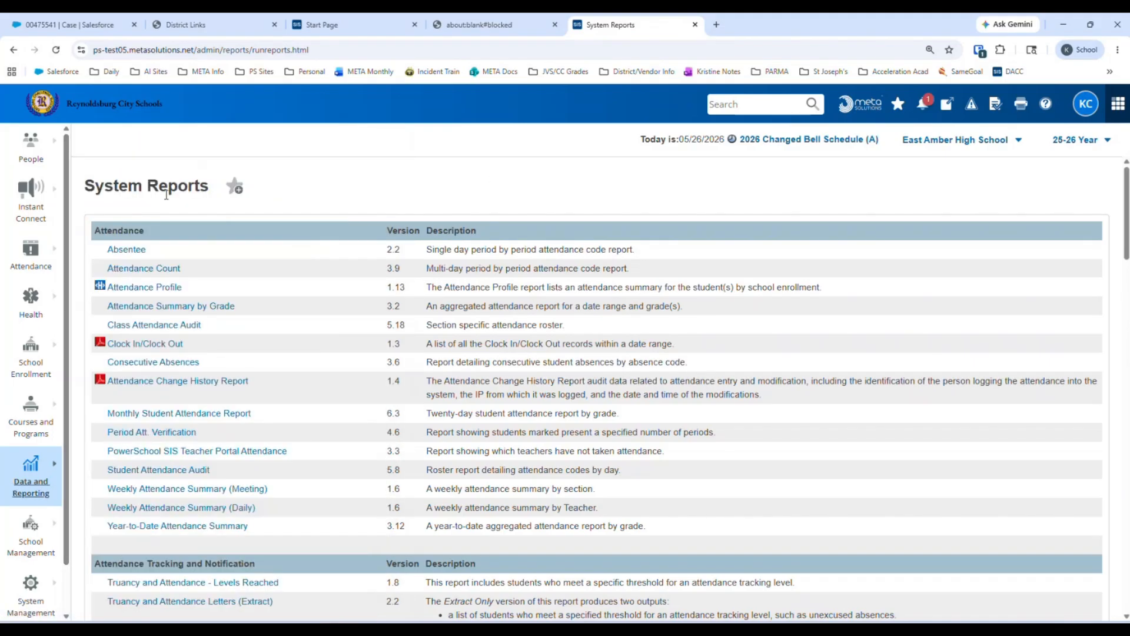
scroll(177, 235, "down", 10)
scroll(211, 370, "down", 9)
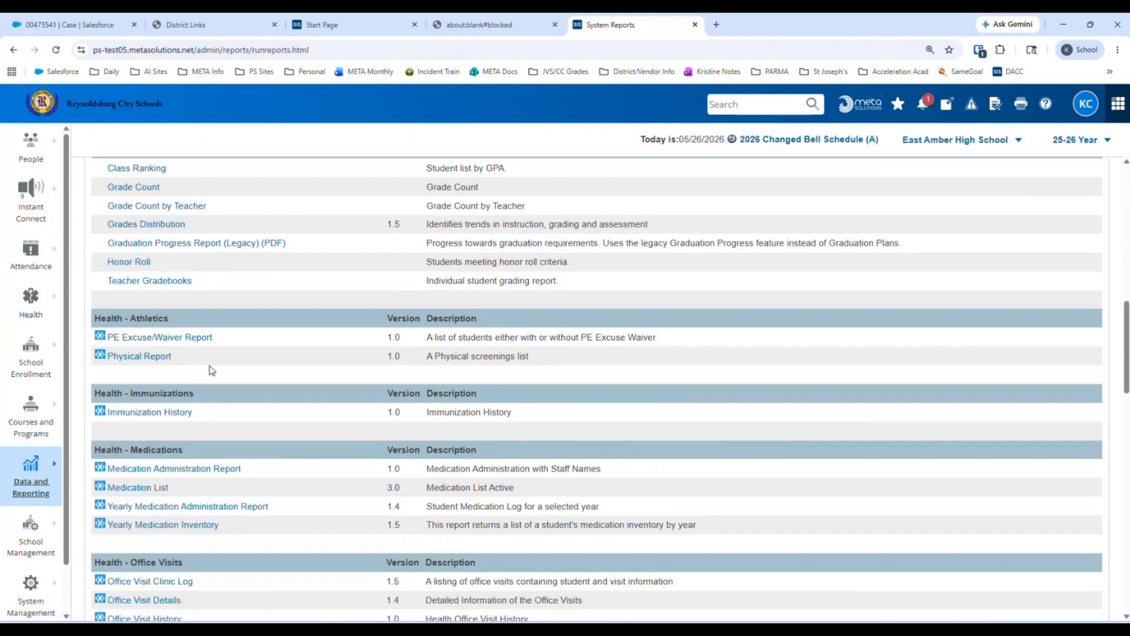
scroll(146, 471, "down", 3)
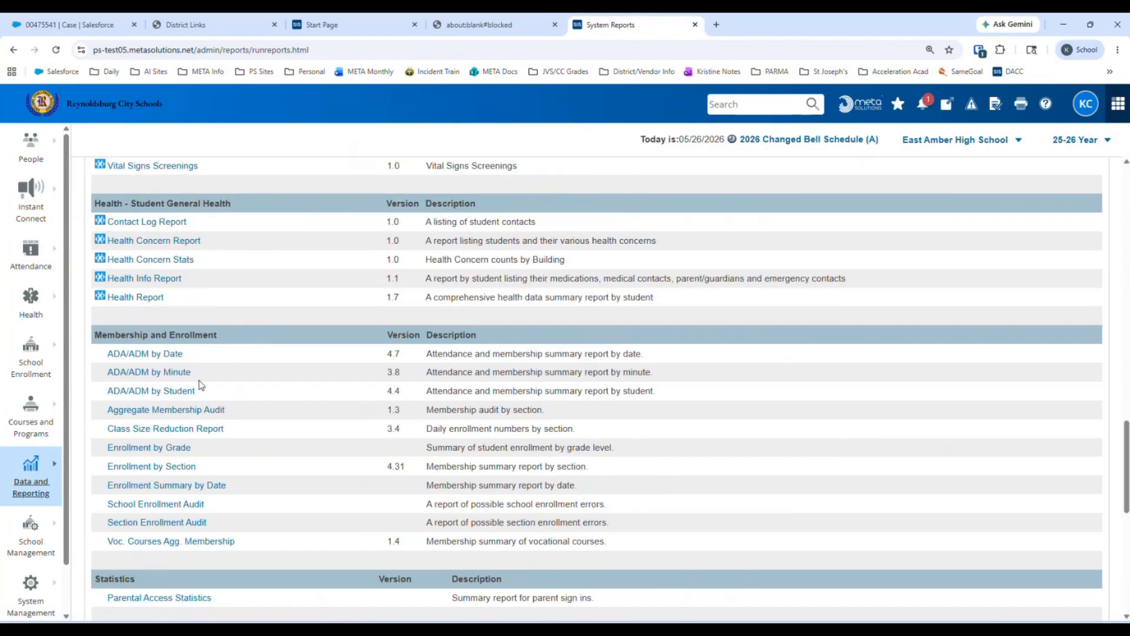
left_click(168, 396)
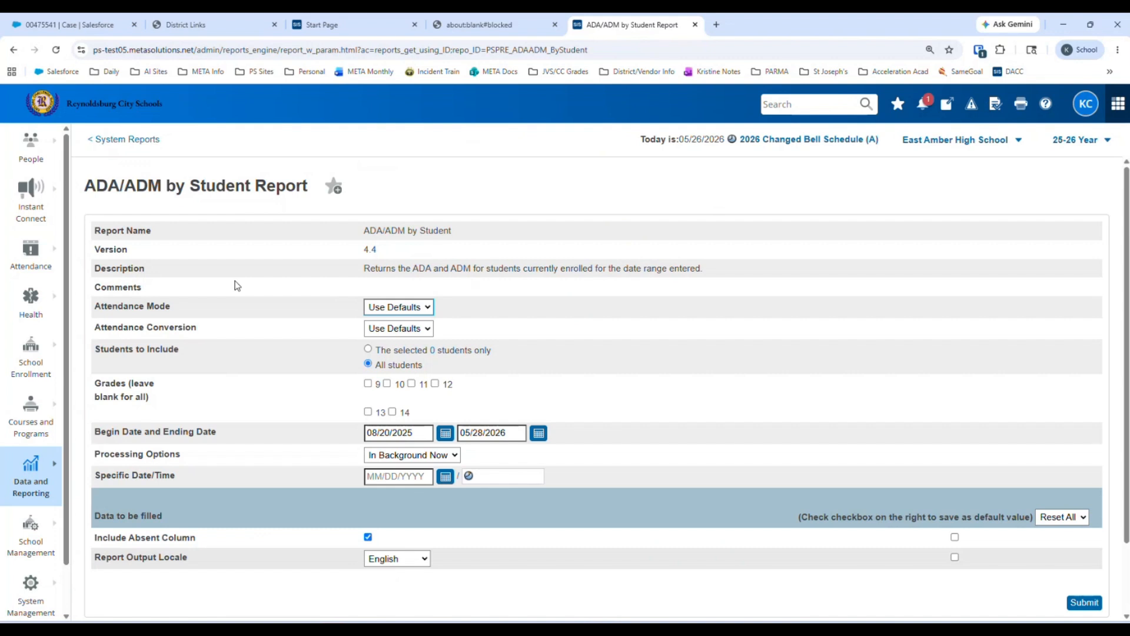
Run the ADA/ADM by Student report with Daily attendance mode, Code to Day conversion and all students in grade 9
left_click(426, 307)
left_click(405, 335)
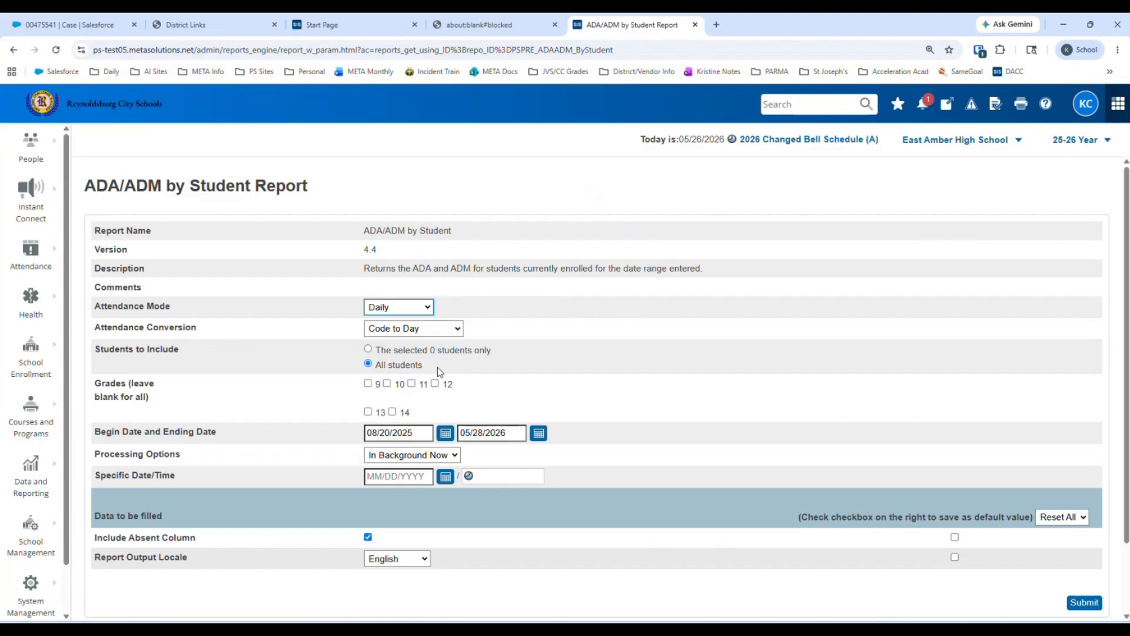
left_click(377, 385)
scroll(600, 351, "down", 2)
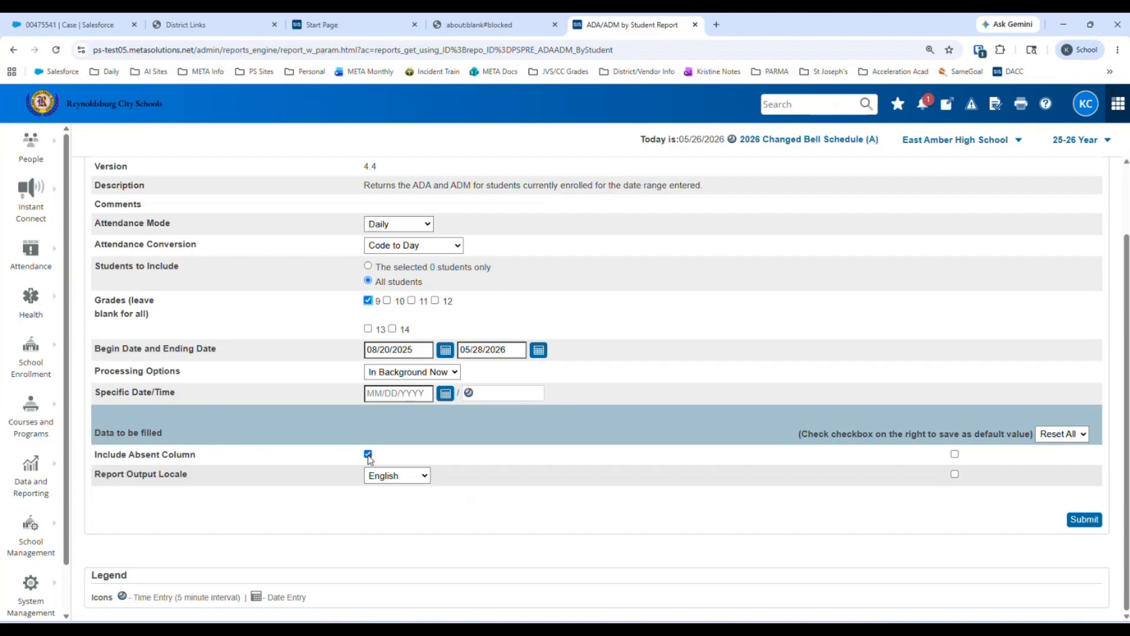
scroll(732, 359, "up", 3)
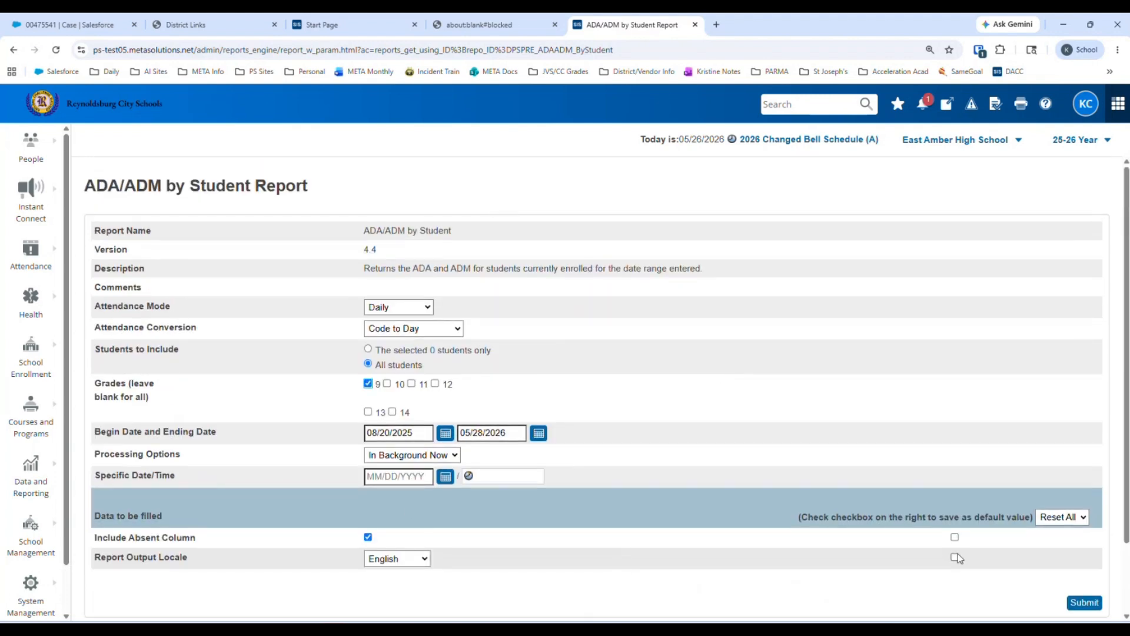
left_click(1083, 601)
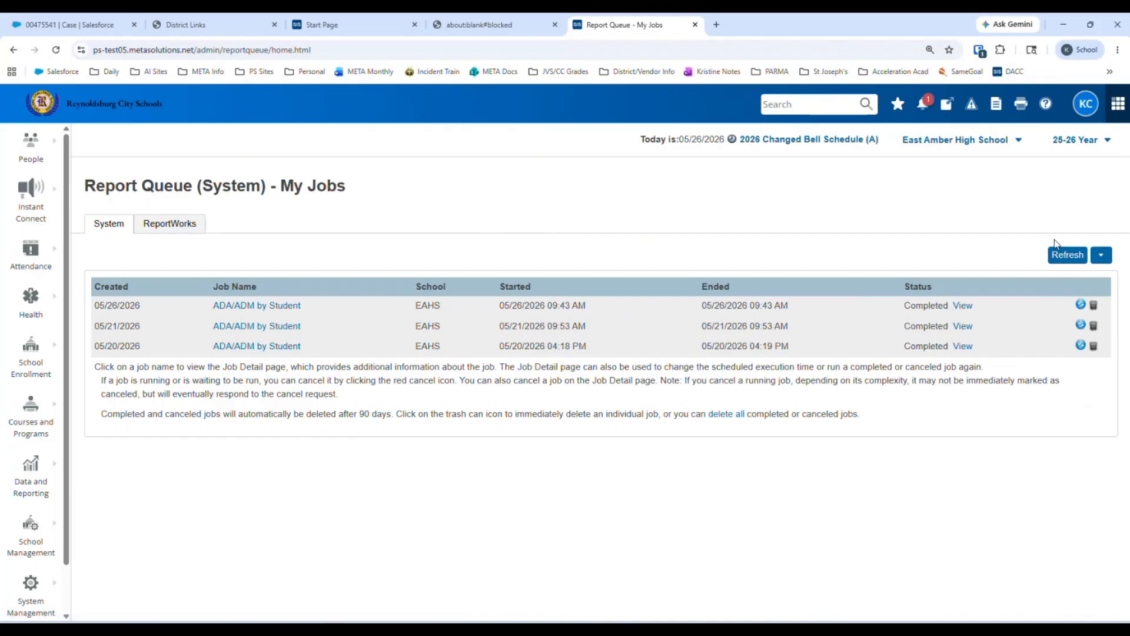
View the 05/26/2026 ADA/ADM by Student job's output and examine the membership, attendance, absence, off-track and not-enrolled days per student
left_click(964, 305)
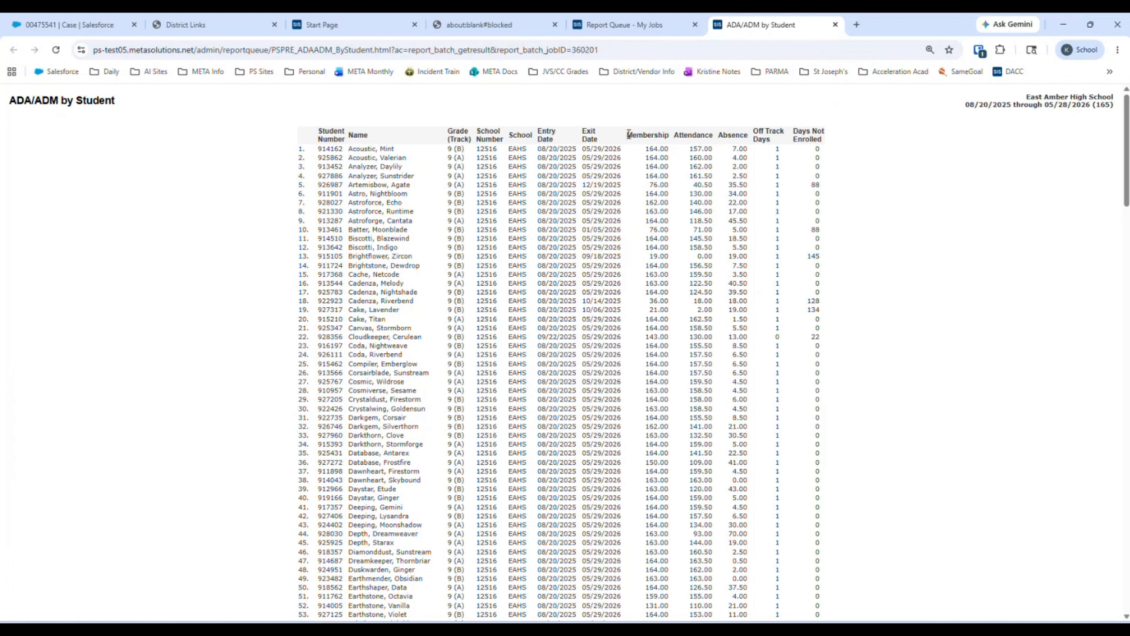
left_click_drag(629, 134, 664, 136)
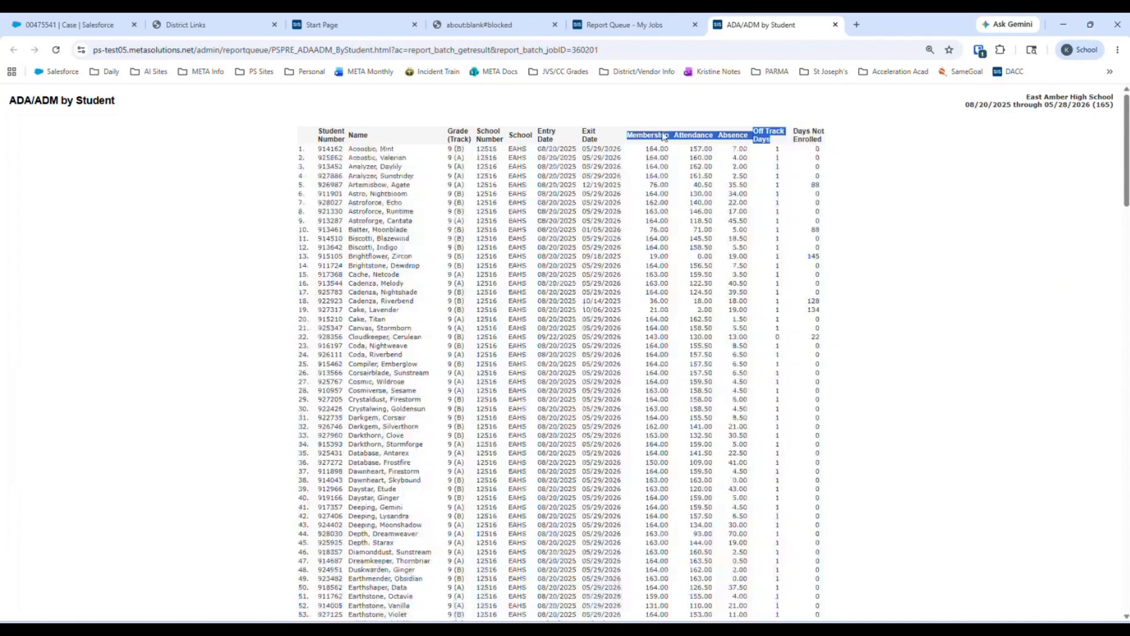
left_click(712, 112)
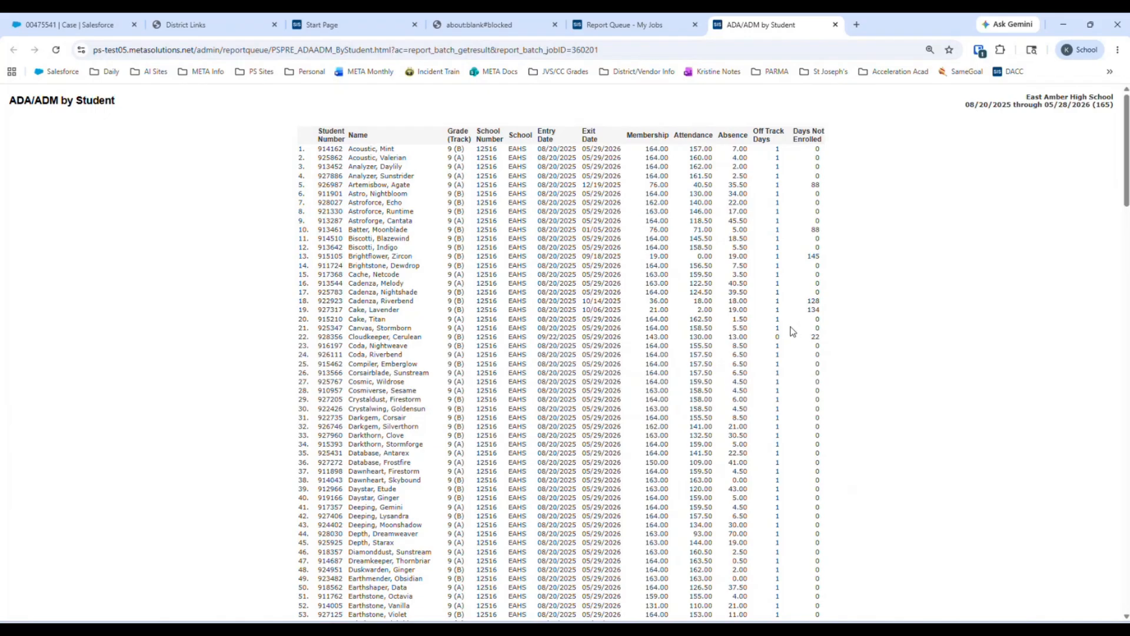
scroll(913, 399, "down", 1)
scroll(884, 398, "down", 5)
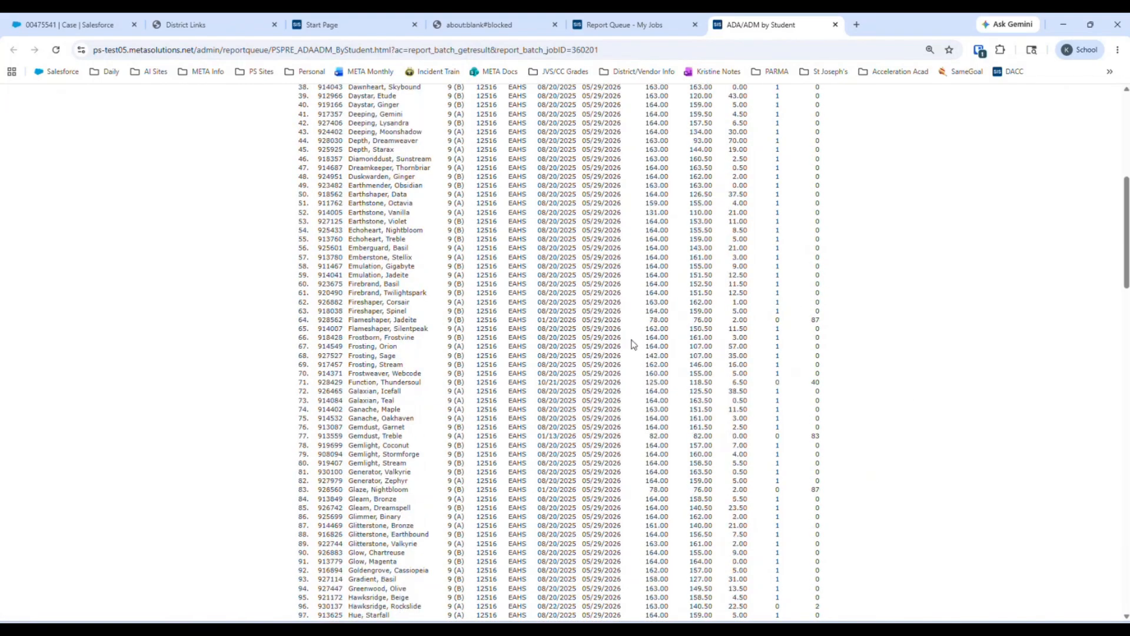
scroll(653, 414, "up", 4)
scroll(652, 414, "up", 2)
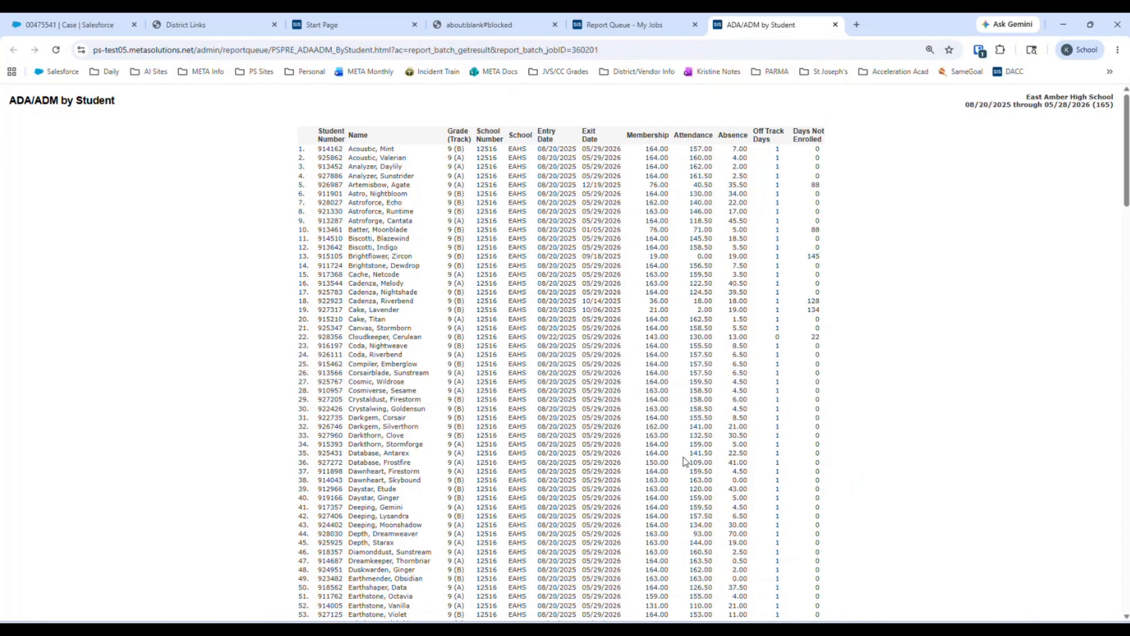
scroll(687, 462, "down", 2)
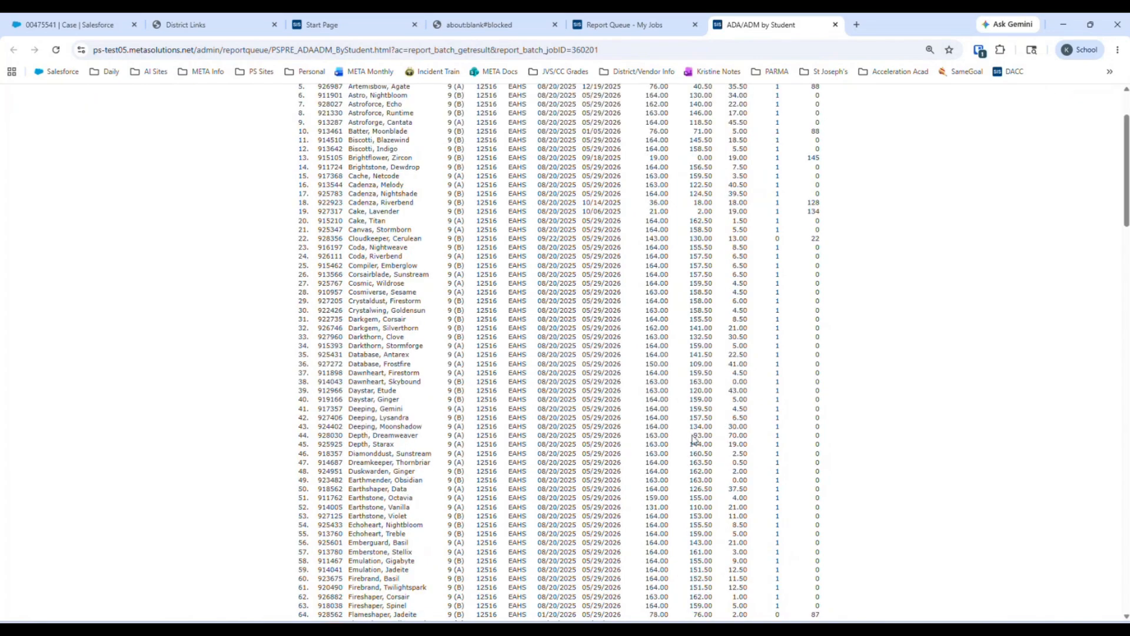
scroll(698, 448, "up", 2)
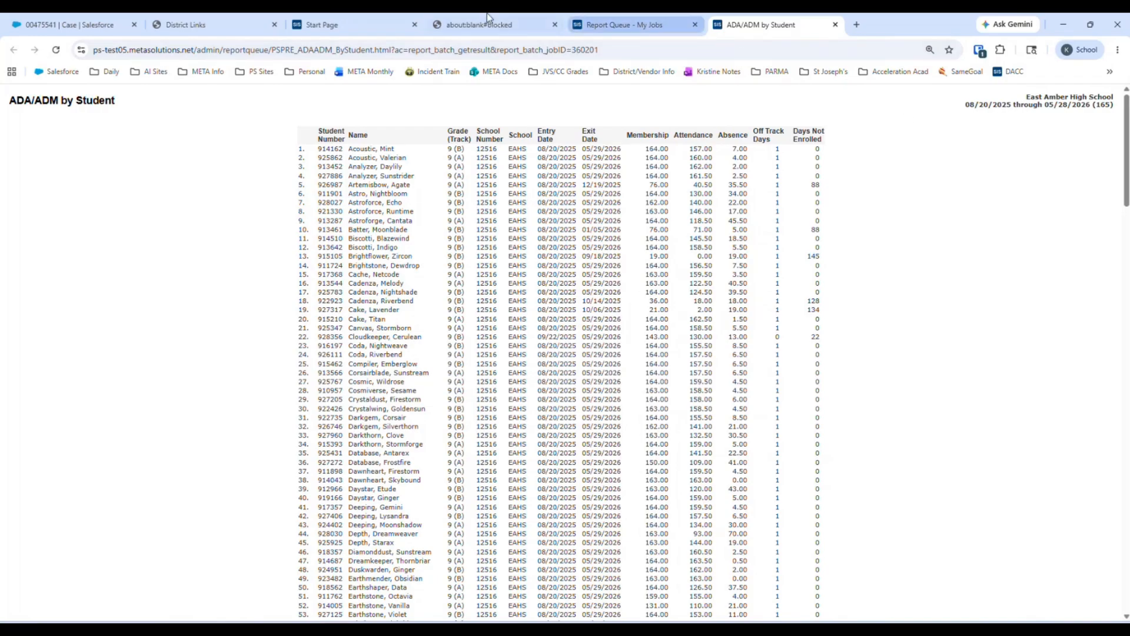
Select the grade 12 students at East Randy High School and open the first listed student's Enrollment History
left_click(335, 25)
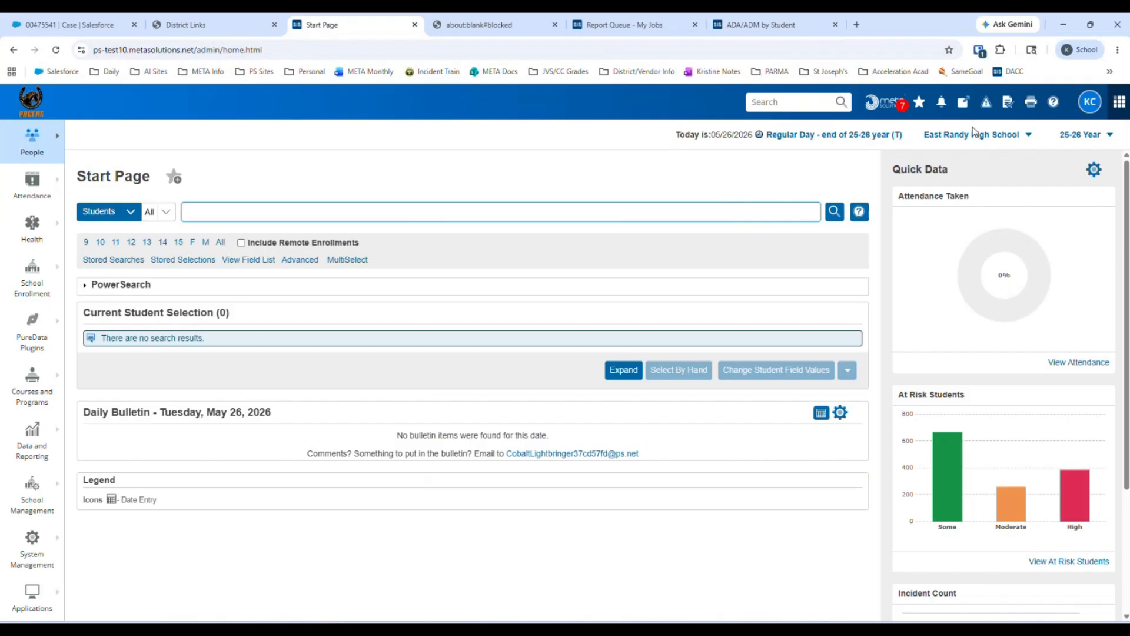
left_click(131, 243)
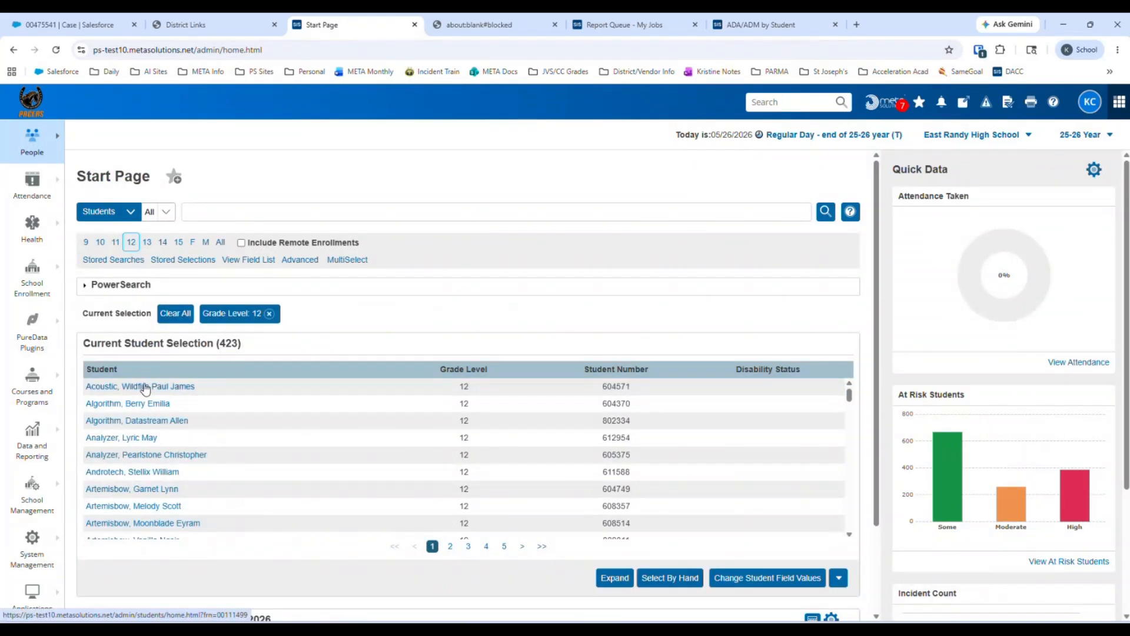
left_click(146, 387)
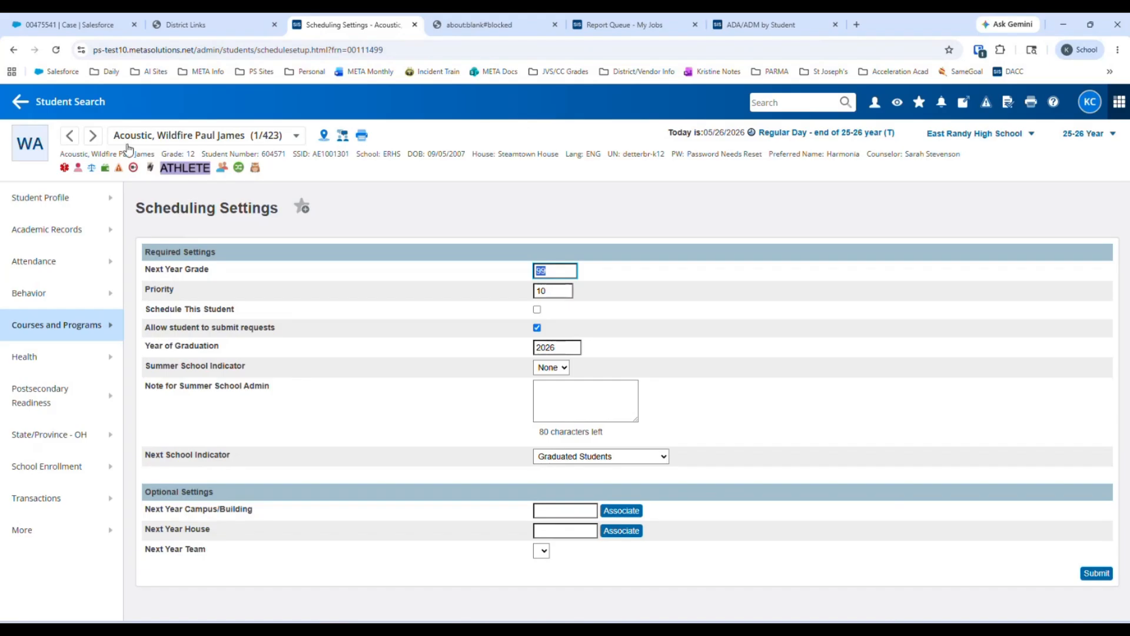
left_click(65, 471)
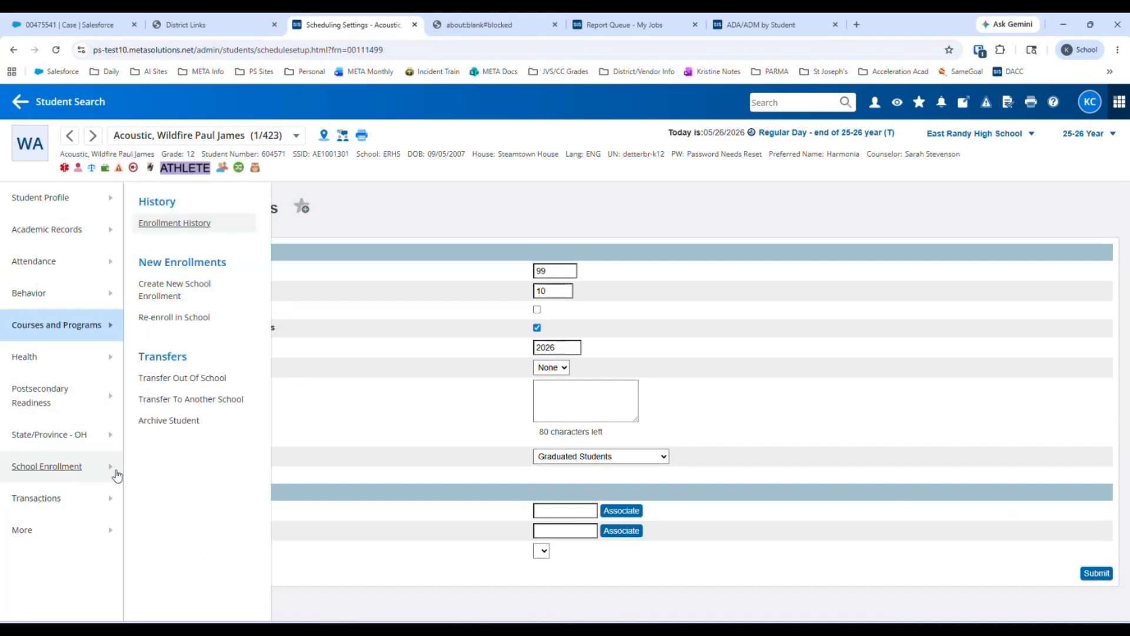
left_click(161, 230)
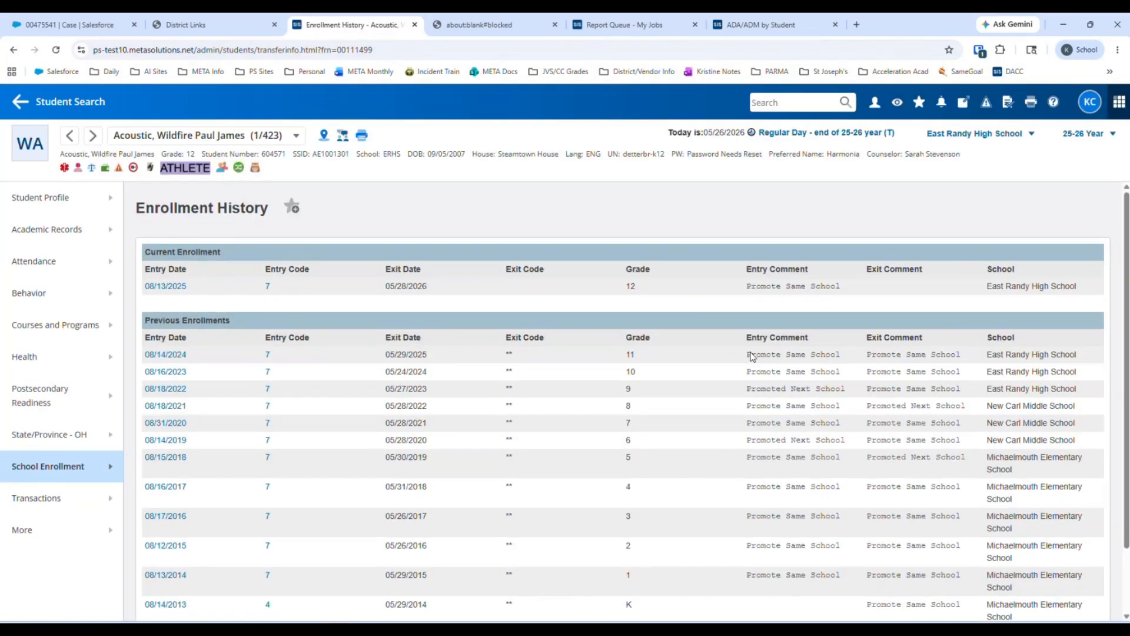
Open the student's current enrollment record, inspect the Full-Time Equivalency options, and return to the student search without changes
left_click(165, 286)
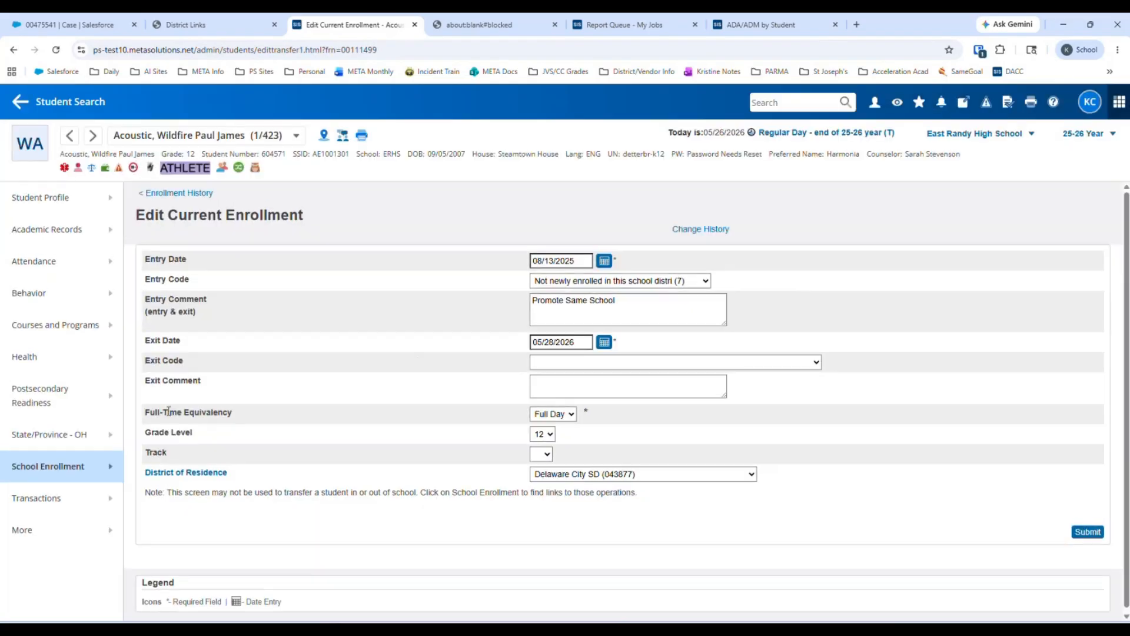
left_click(574, 417)
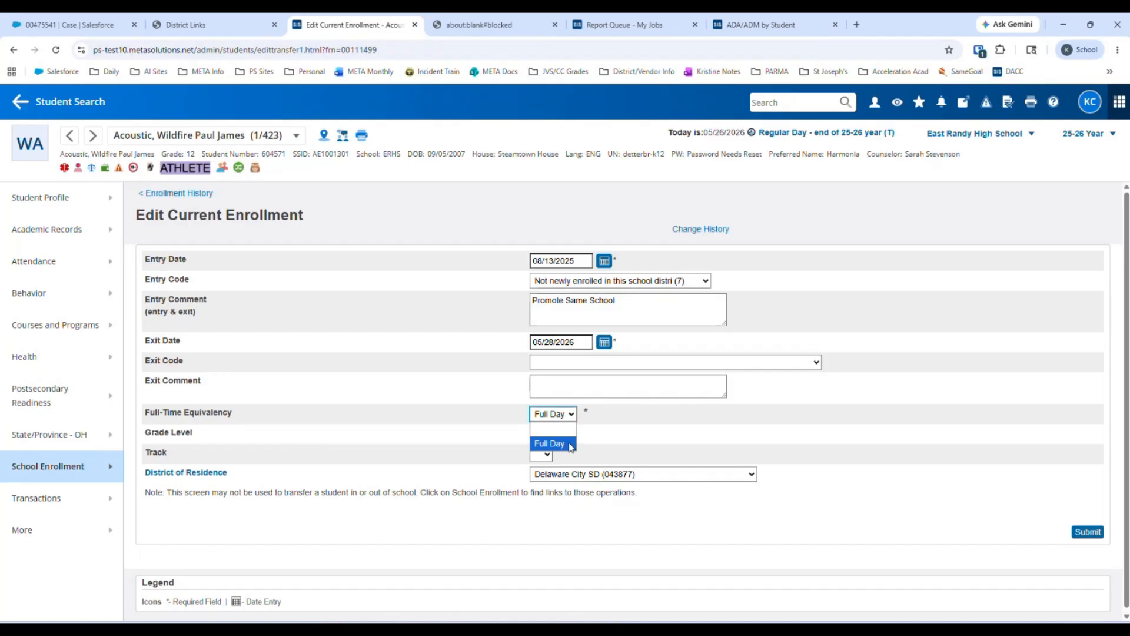
left_click(630, 439)
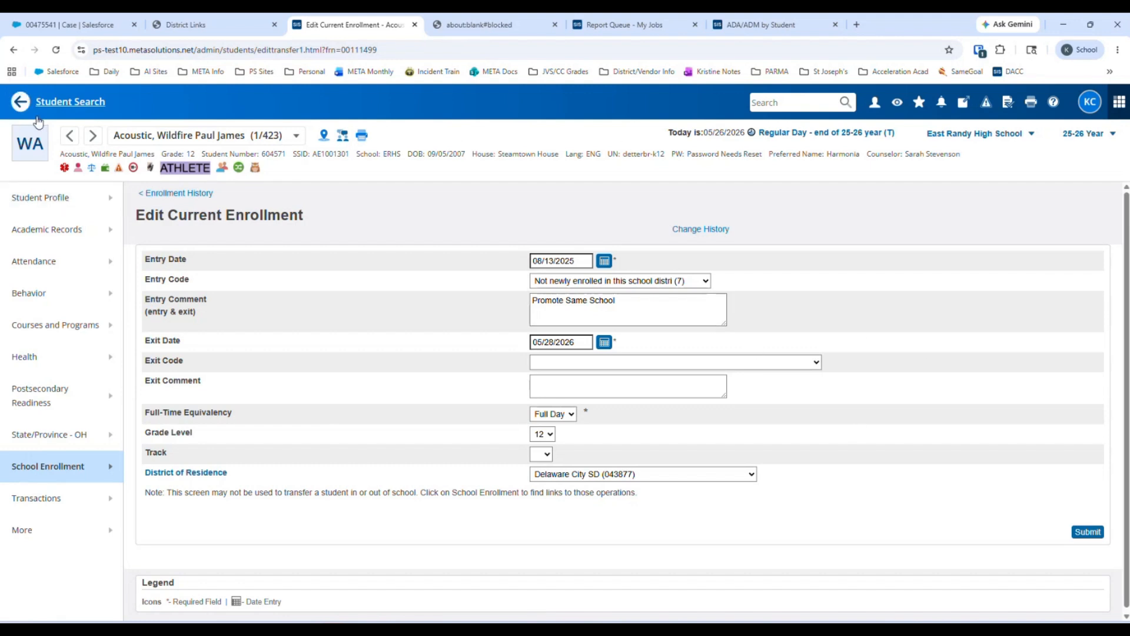
left_click(60, 103)
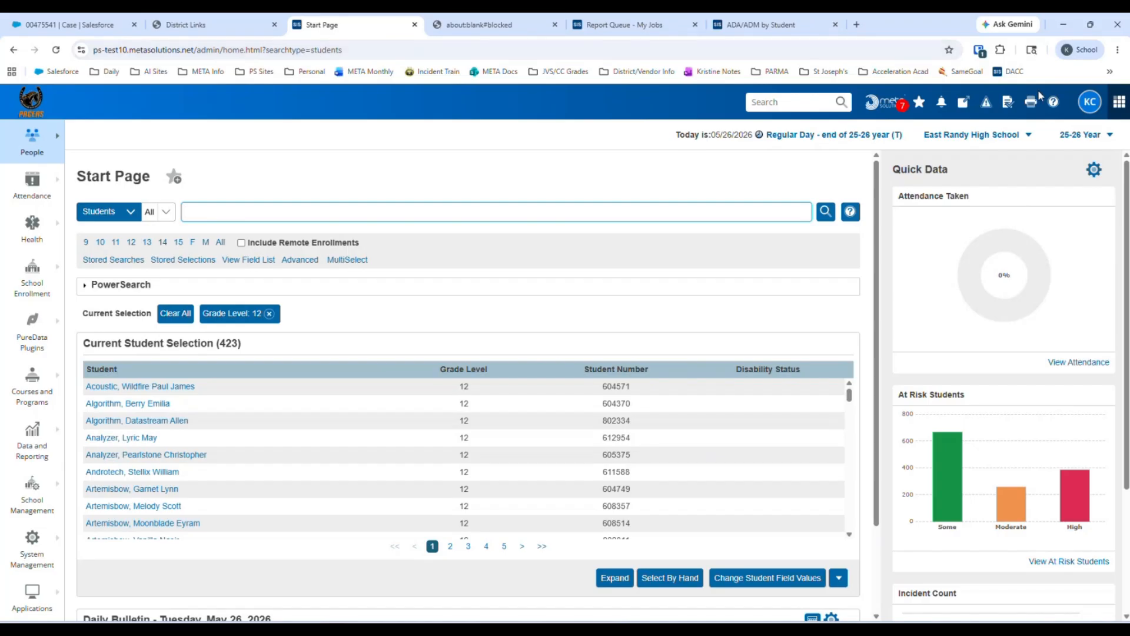
Open the META Documentation site from the help resources and search its documents for "Recommen"
left_click(1054, 103)
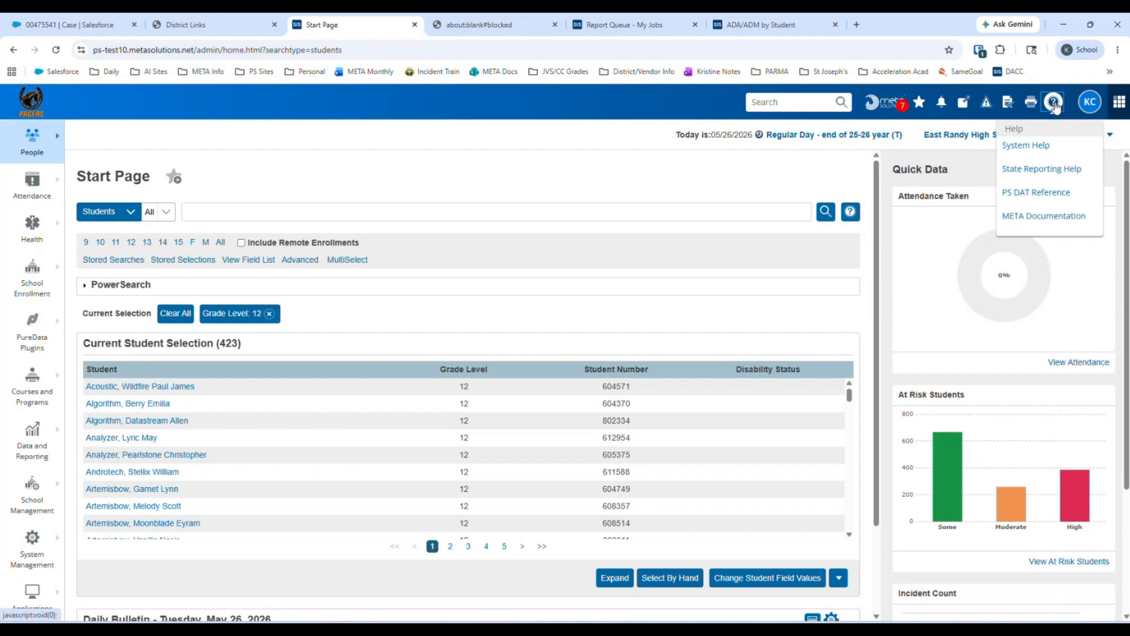
left_click(1064, 217)
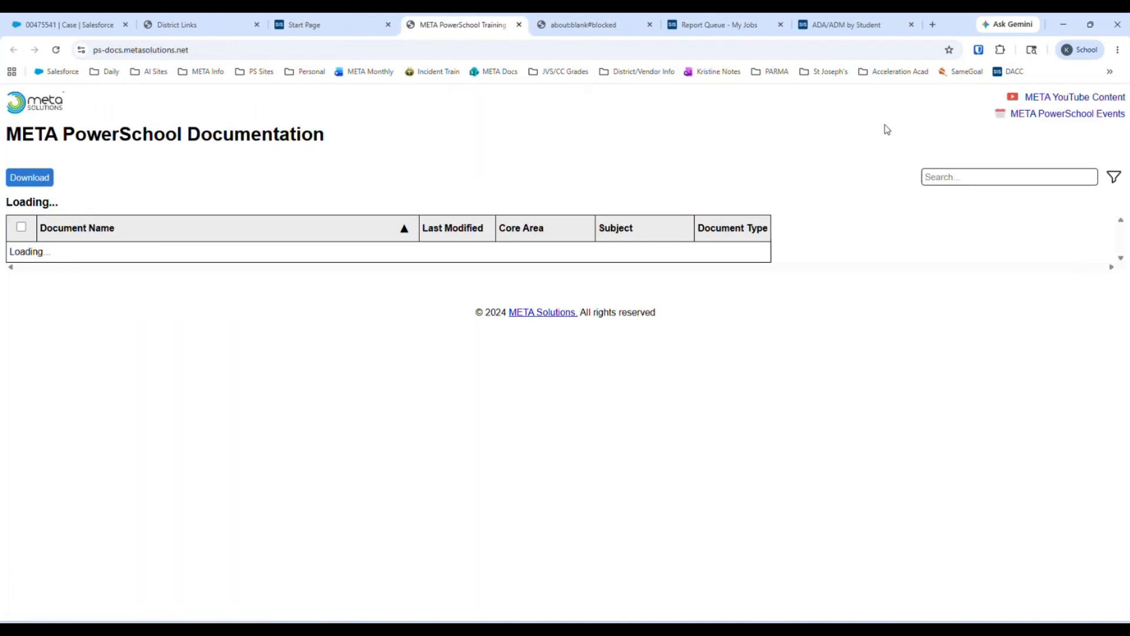
left_click(973, 181)
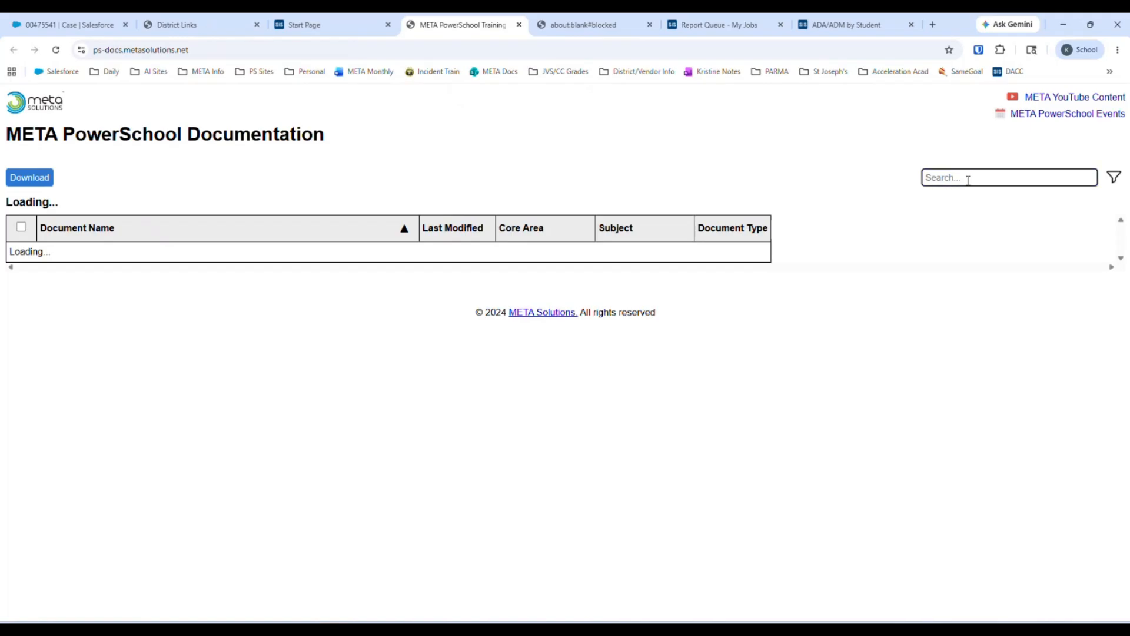
type("Recomm")
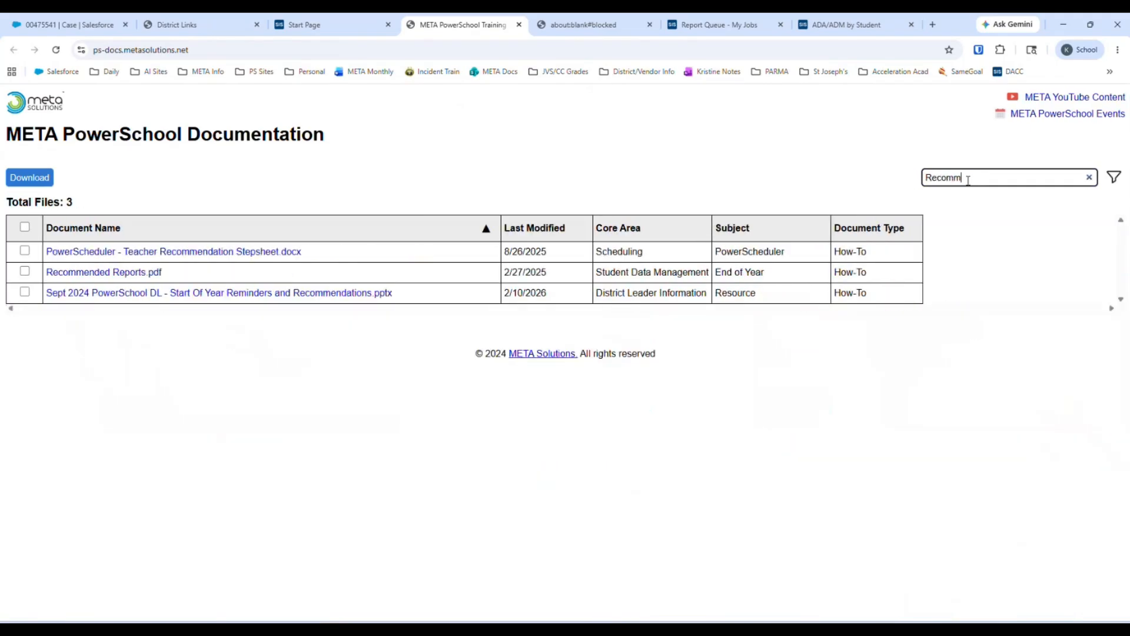
type("en")
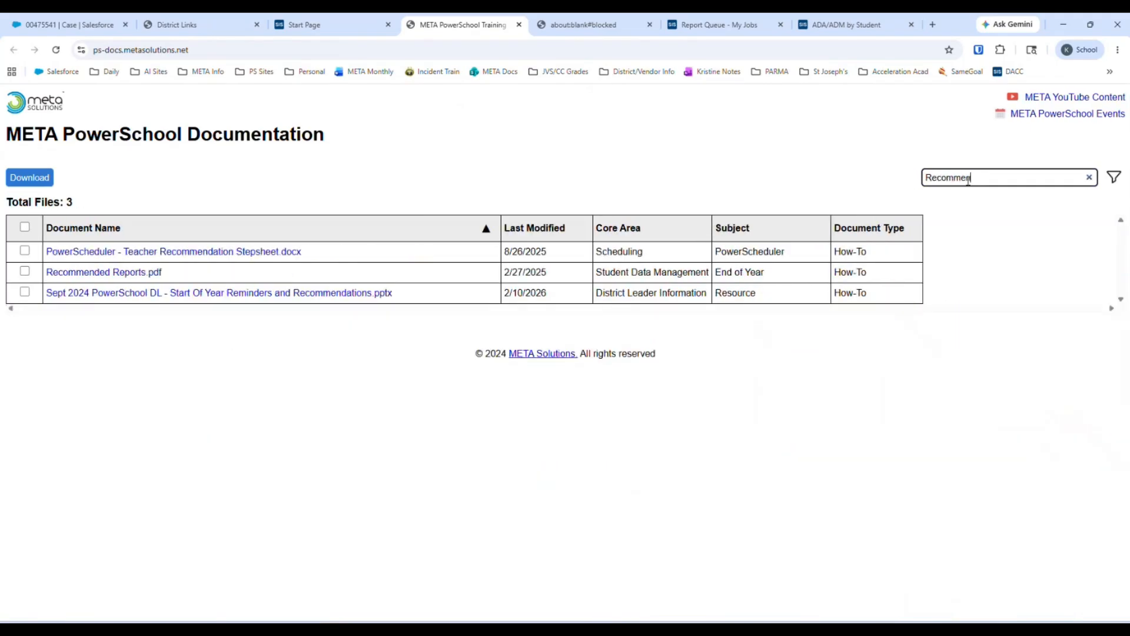
Download and open Recommended Reports.pdf, and examine which reports to archive before EOY and which are accurate for a prior term
left_click(124, 272)
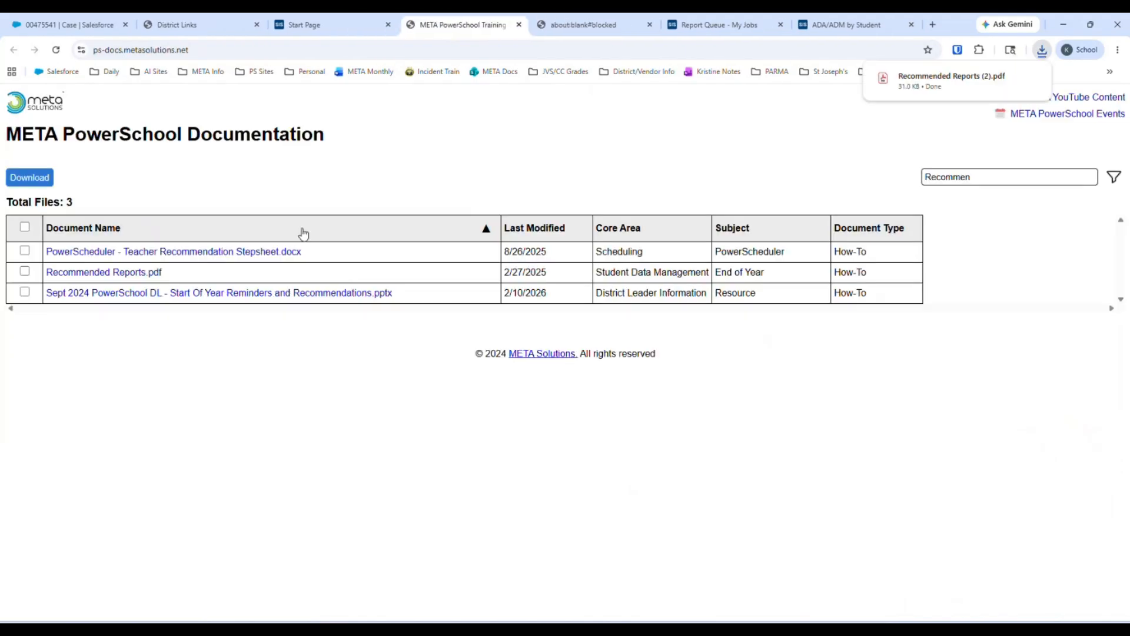
left_click(913, 79)
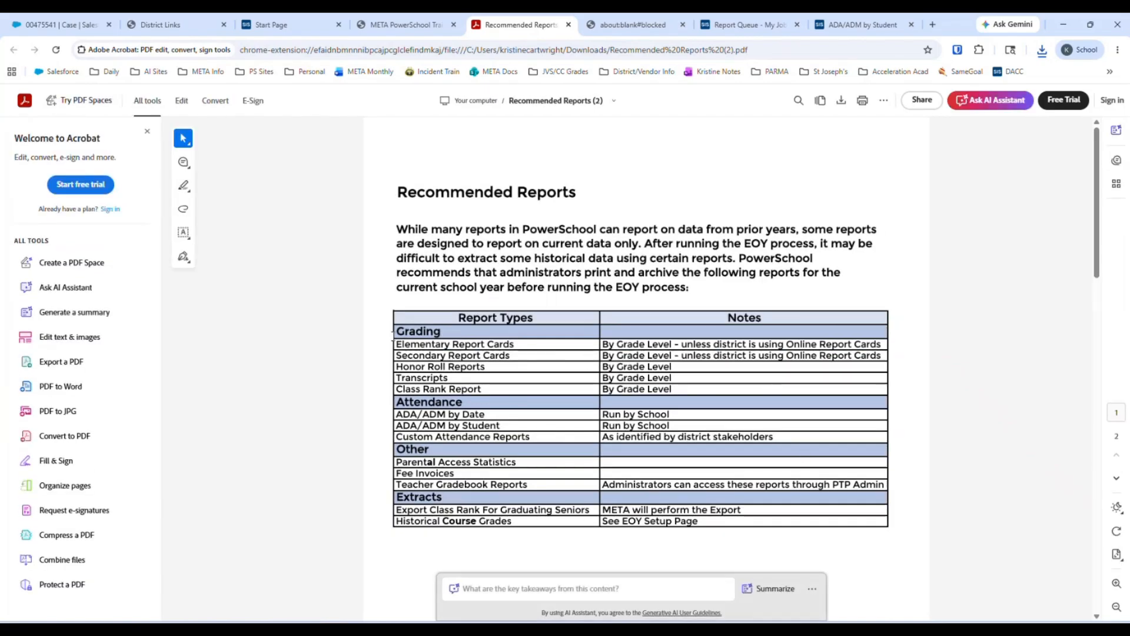
scroll(683, 389, "down", 2)
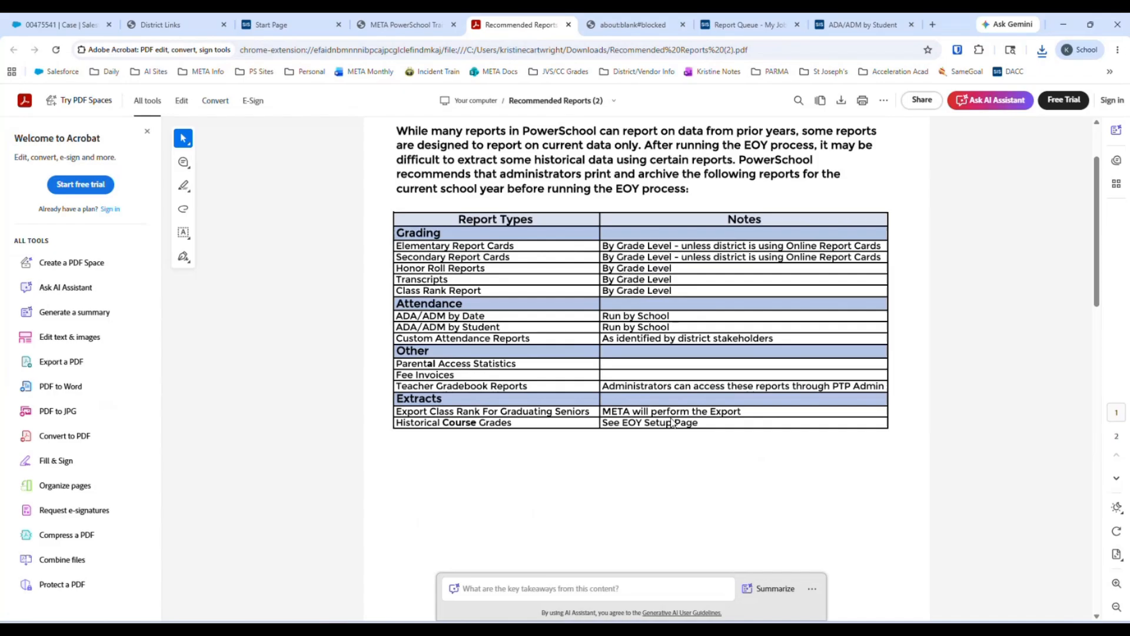
scroll(652, 487, "down", 9)
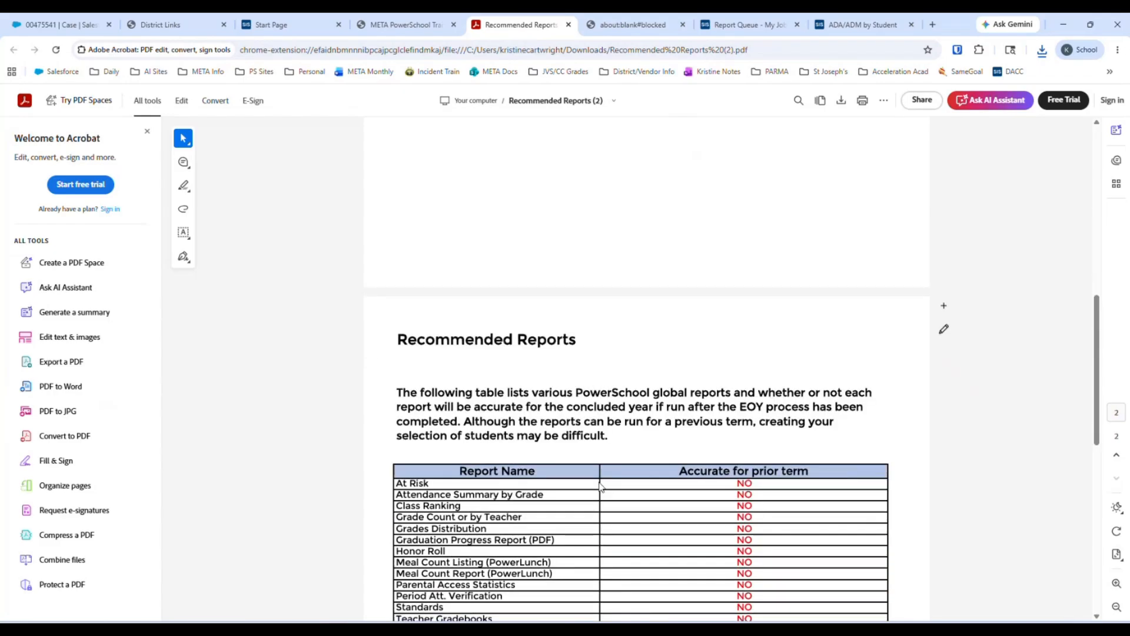
scroll(601, 486, "down", 2)
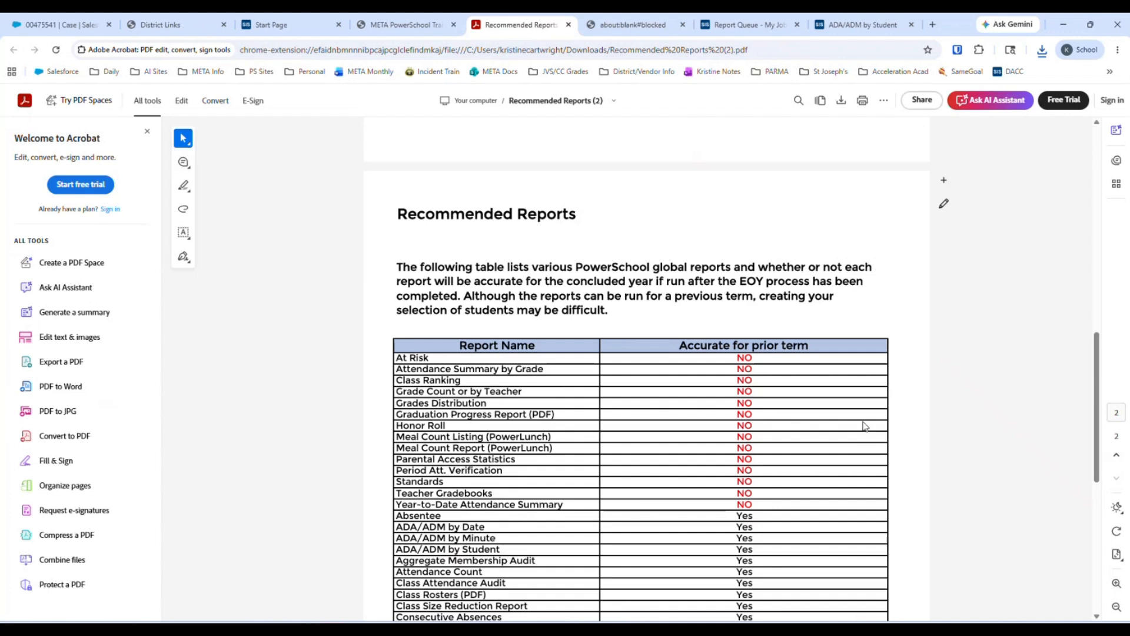
scroll(820, 405, "down", 2)
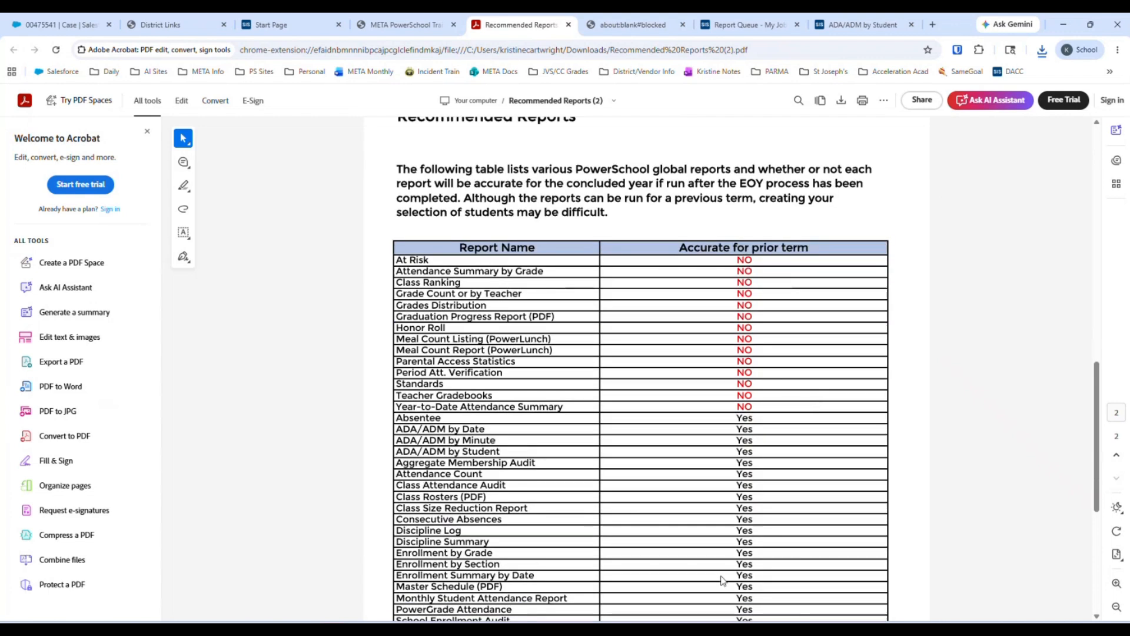
scroll(721, 385, "up", 2)
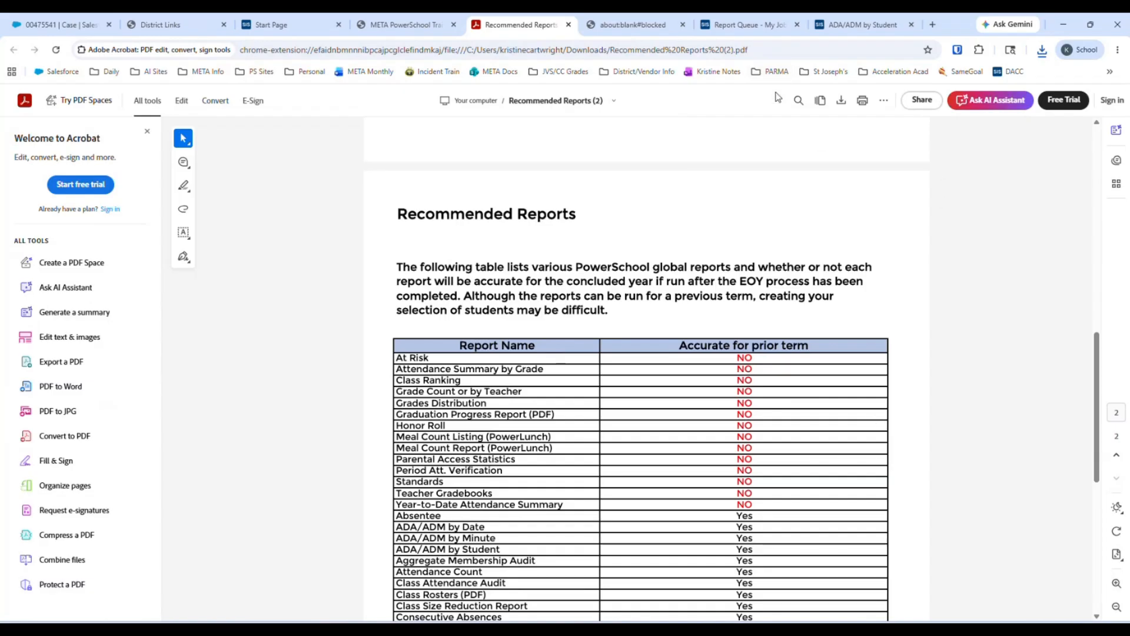
scroll(672, 316, "down", 2)
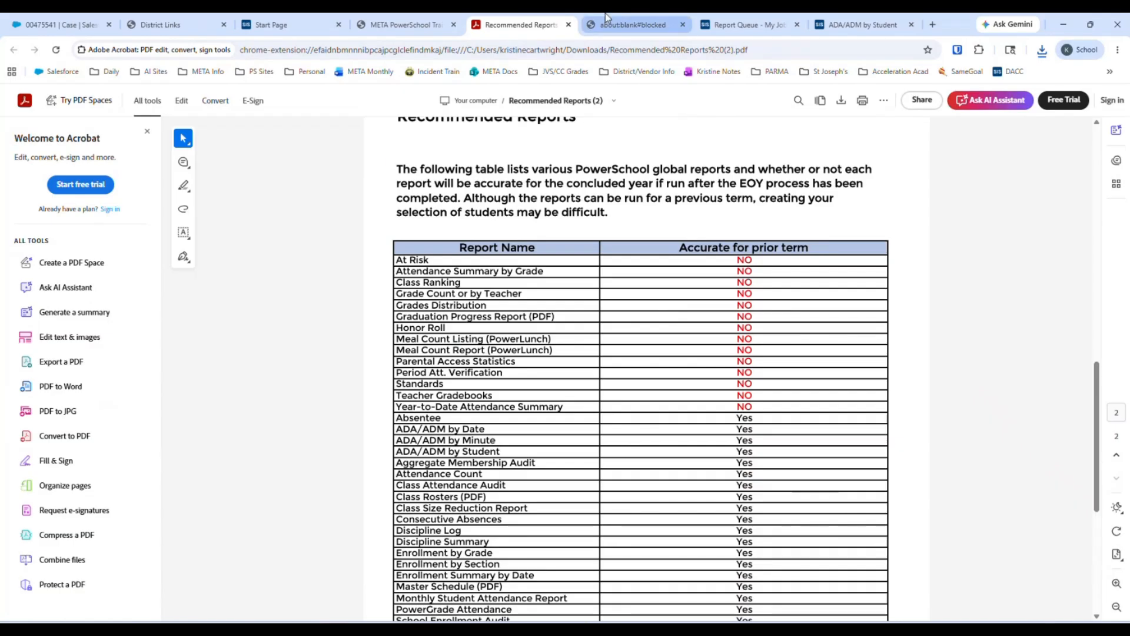
Return to the PowerSchool Start Page and switch the active school from East Randy High School to District Office
left_click(394, 18)
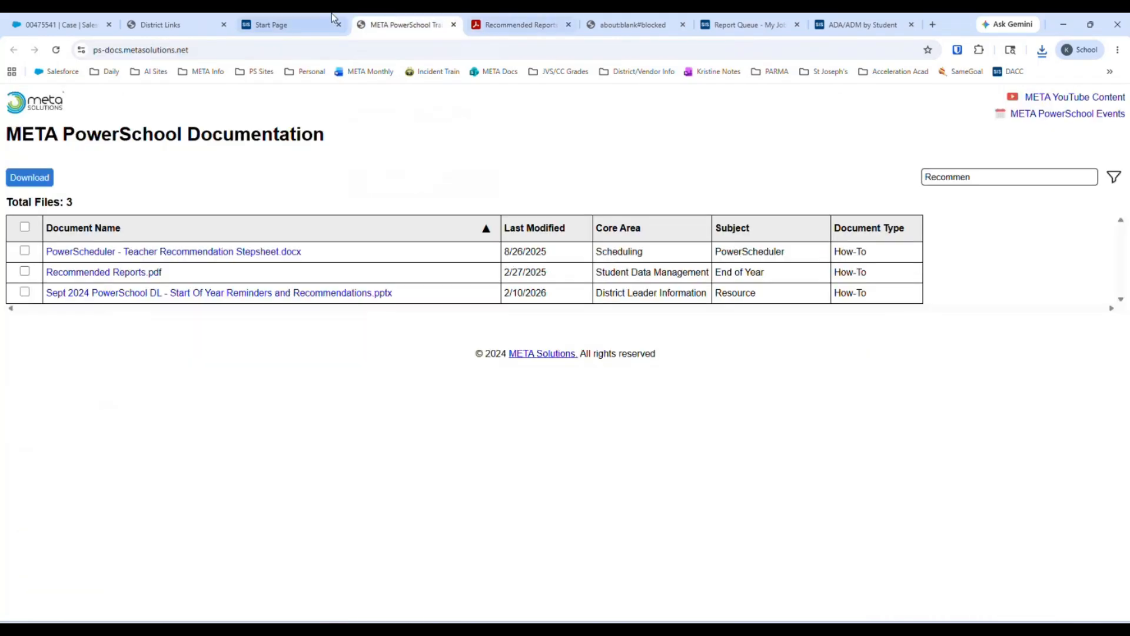
left_click(299, 28)
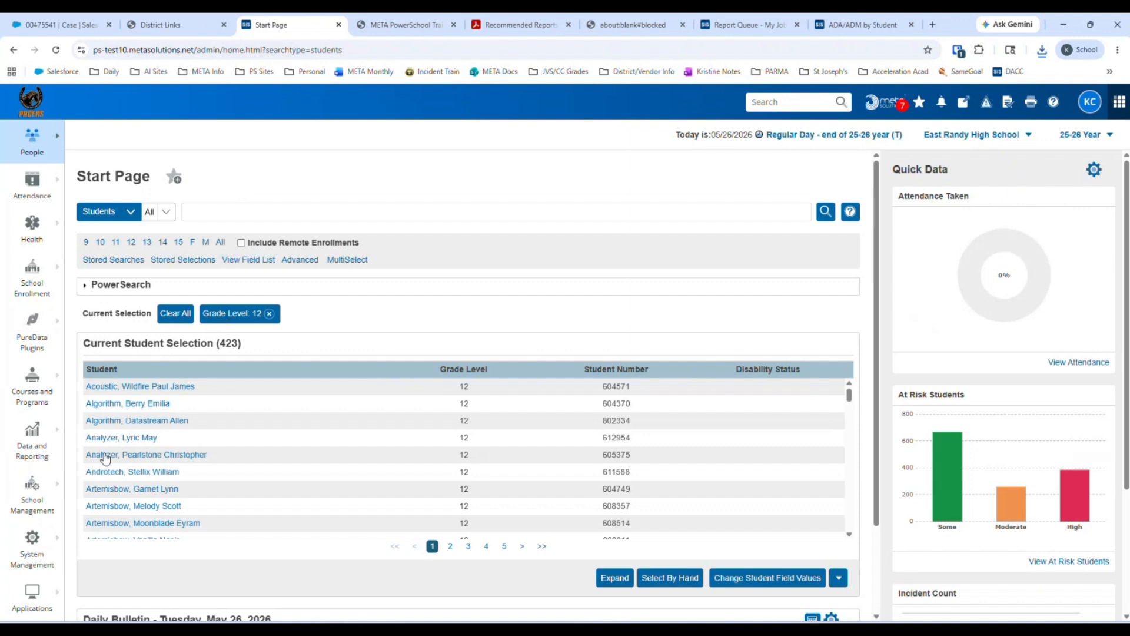
left_click(43, 99)
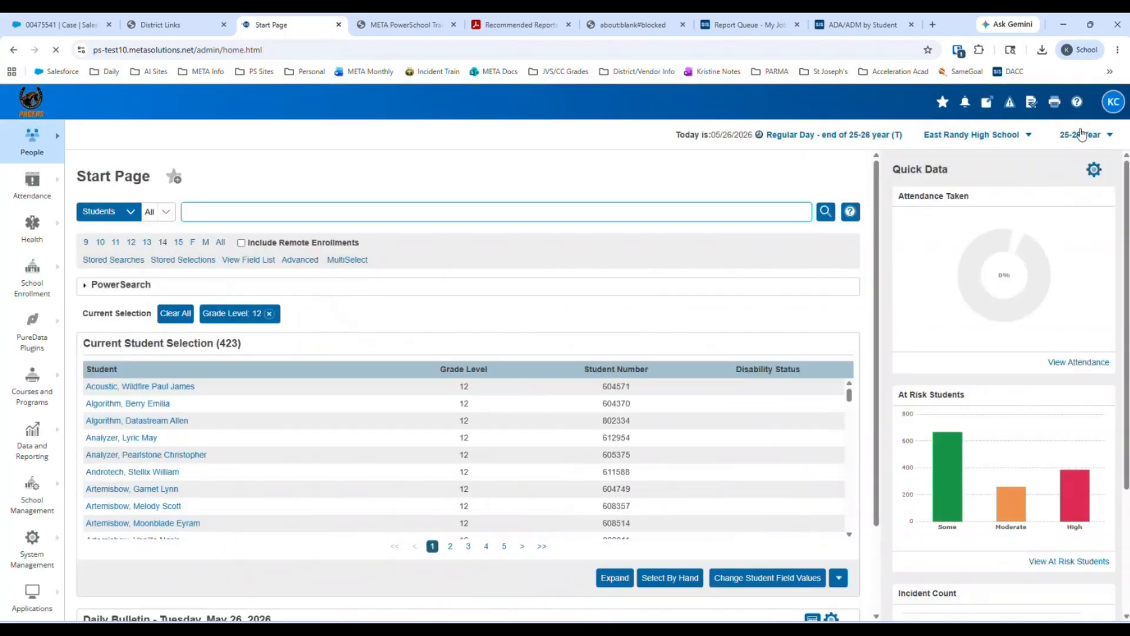
left_click(1012, 134)
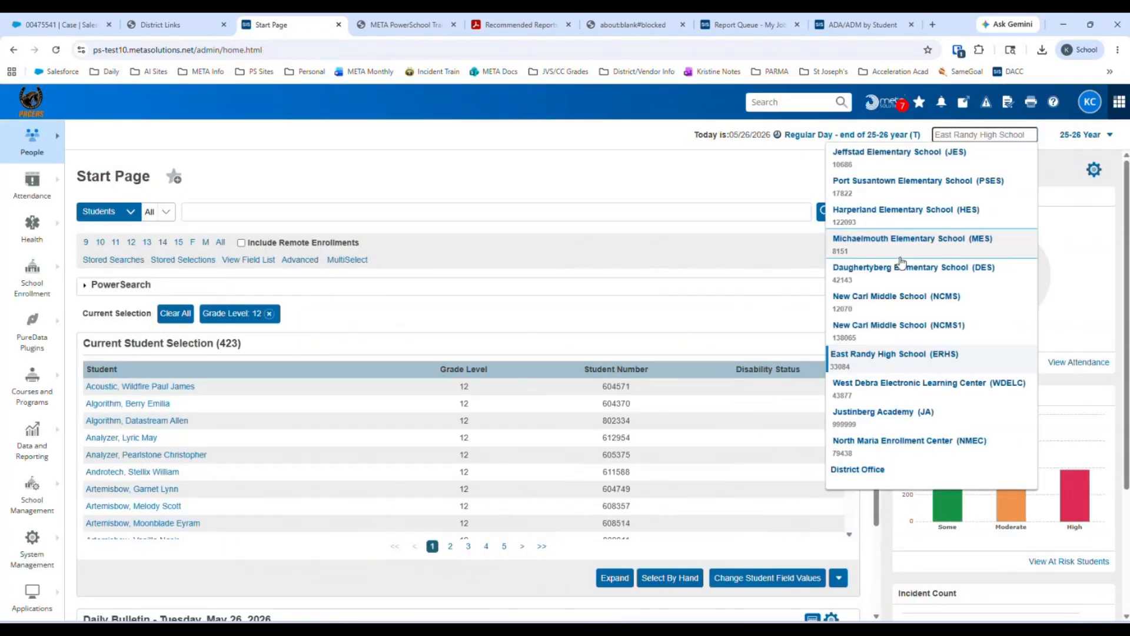
left_click(857, 470)
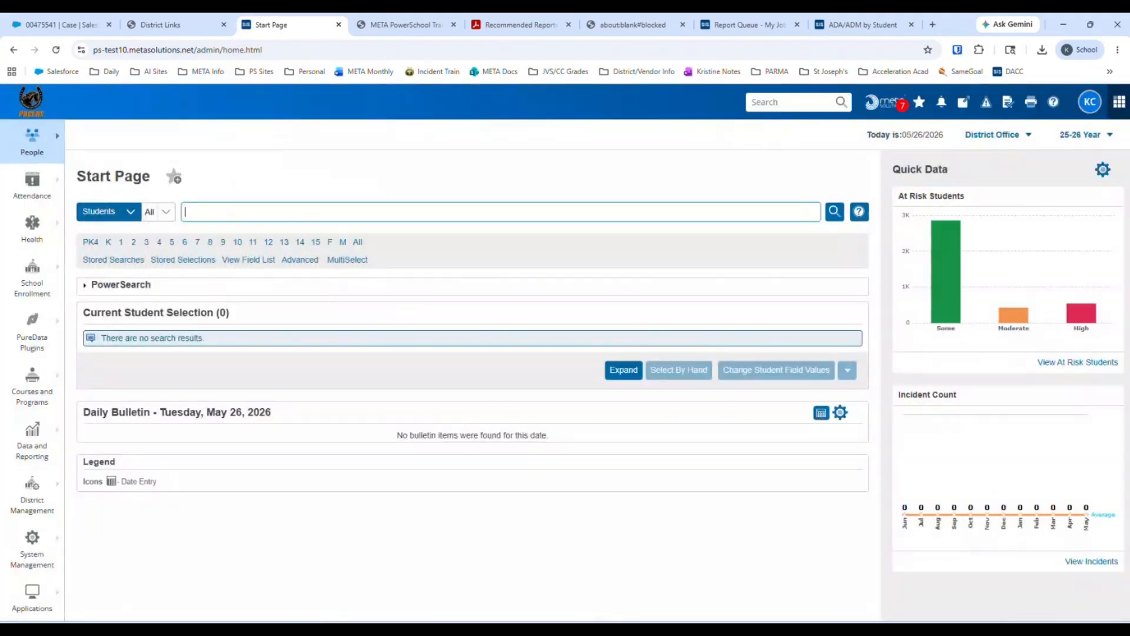
Open the district-level Remove Students from Extracurricular Activities page under Courses and Programs and look through the activity list
left_click(36, 490)
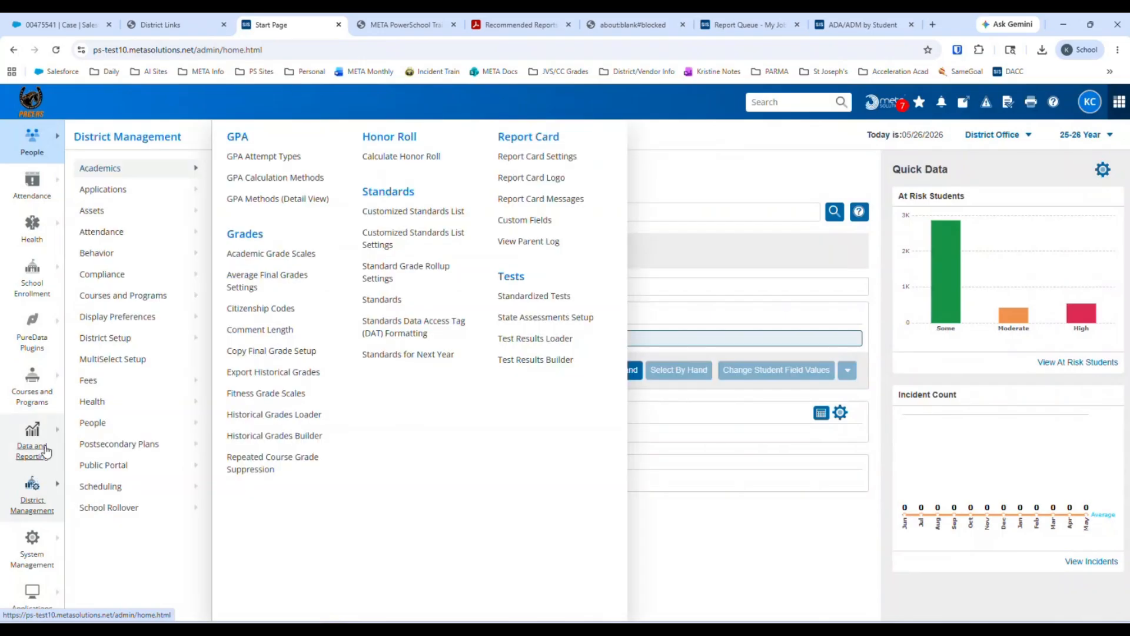
mouse_move(146, 302)
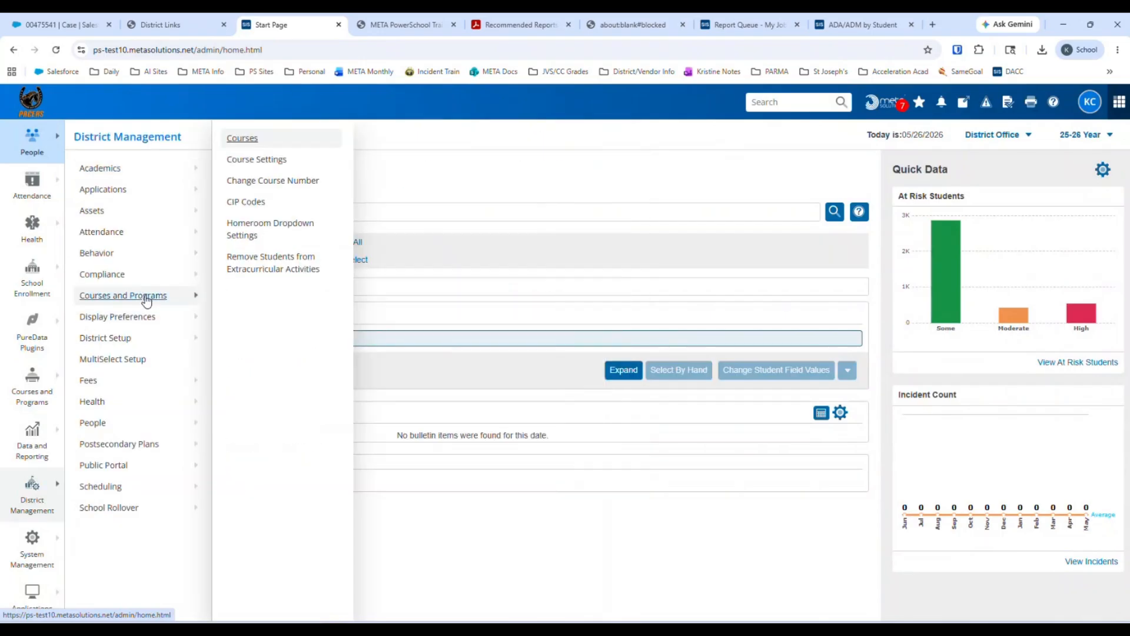
left_click(258, 269)
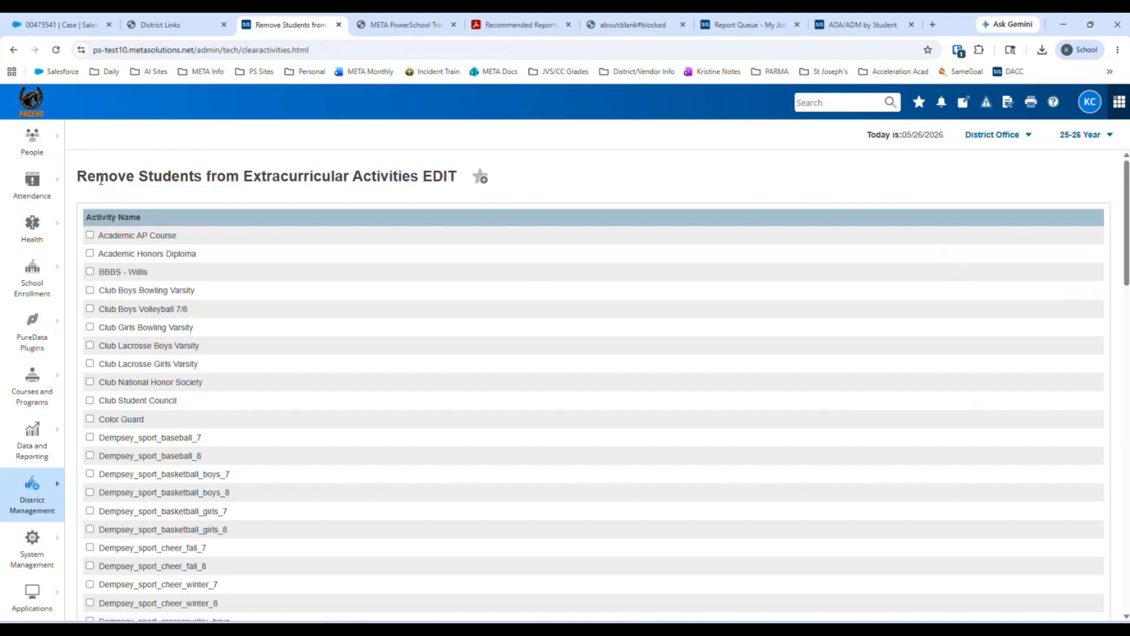
scroll(348, 342, "down", 1)
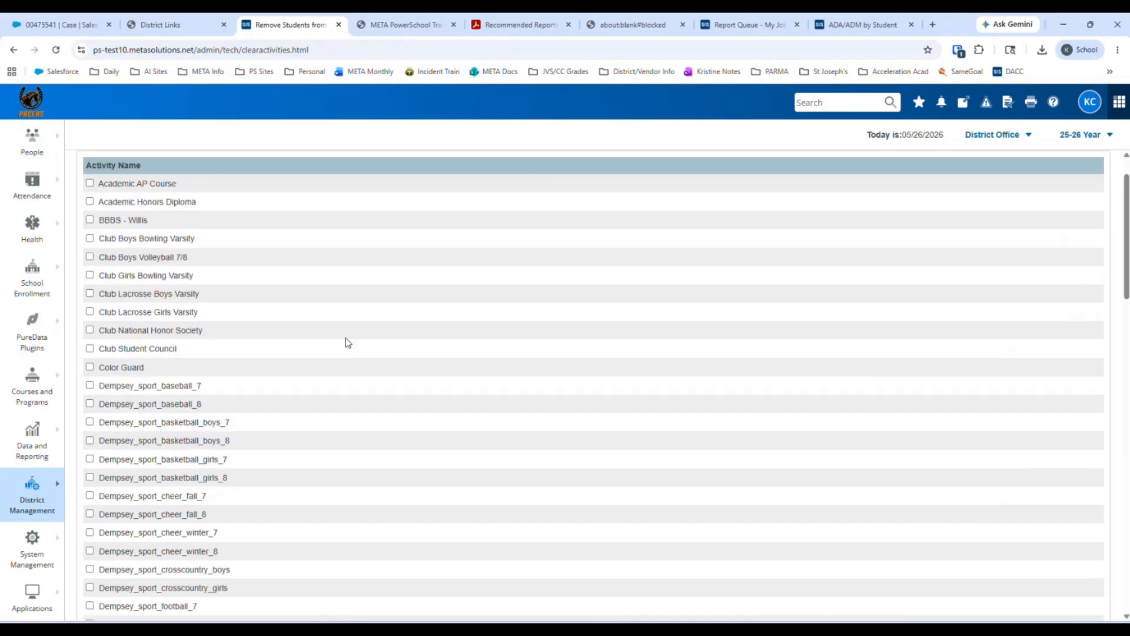
scroll(347, 342, "down", 18)
scroll(295, 565, "up", 14)
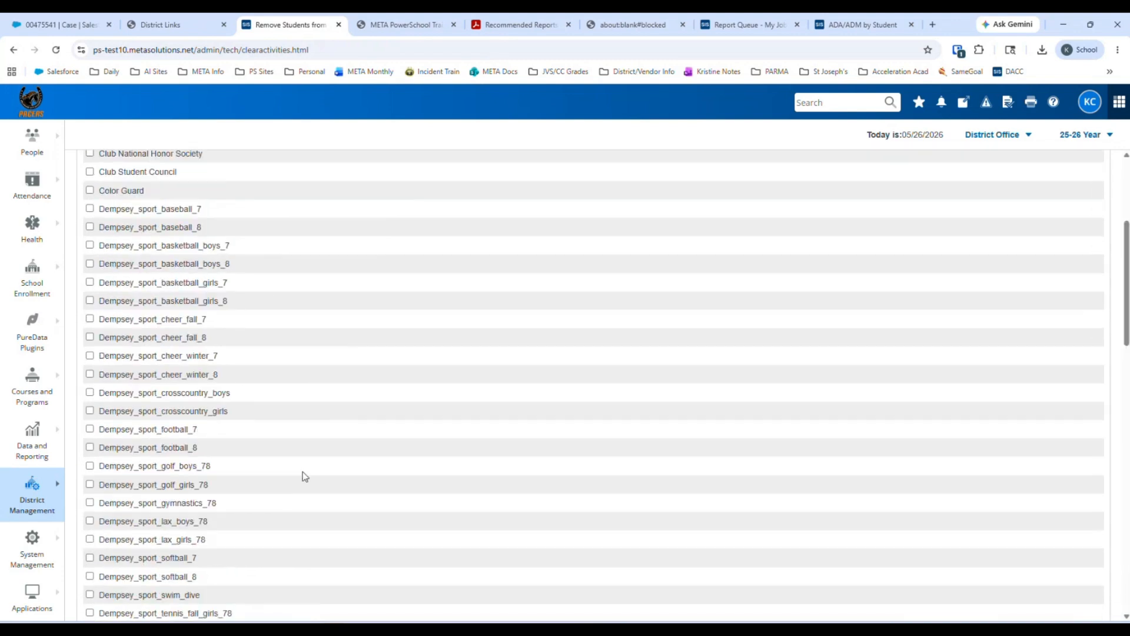
scroll(305, 476, "up", 4)
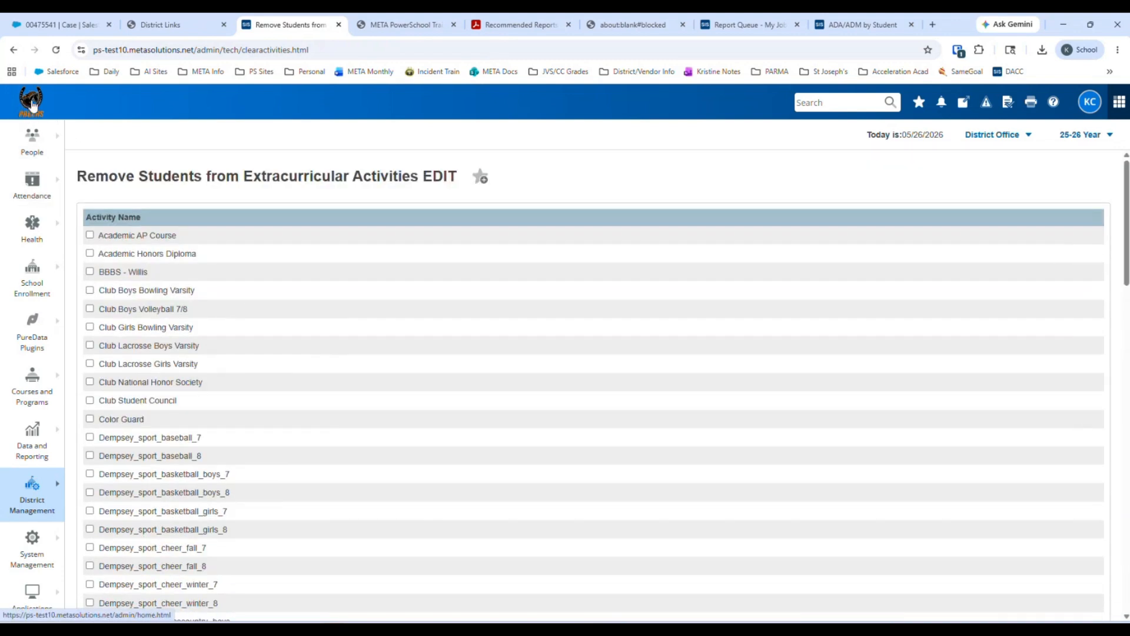
Return to the Start Page and switch the active school from District Office to East Randy High School
left_click(32, 105)
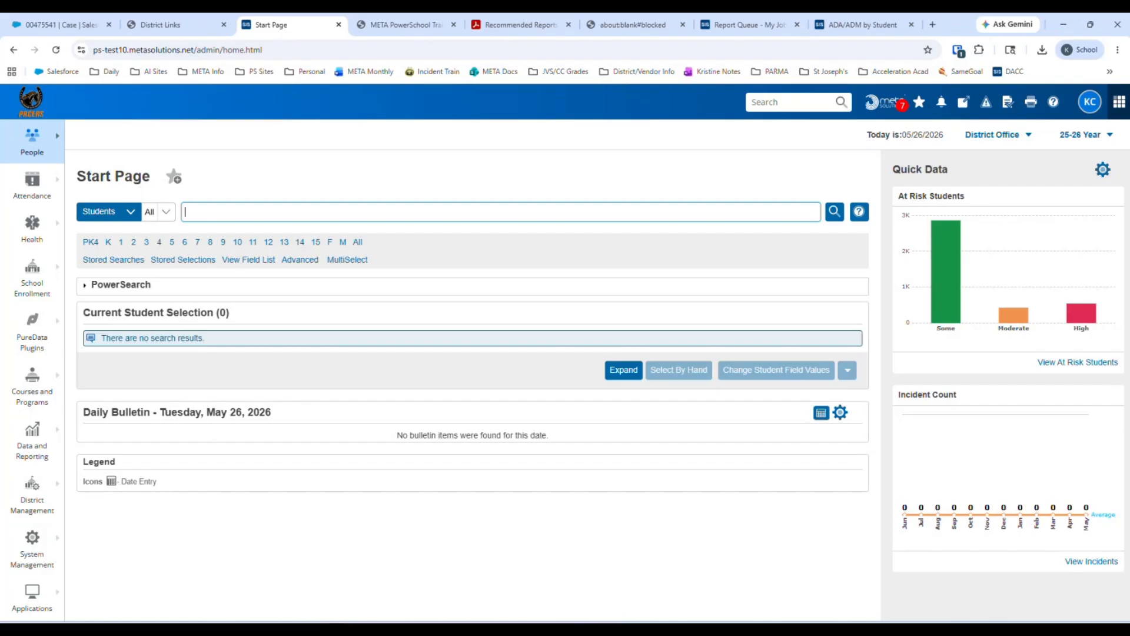
left_click(1004, 135)
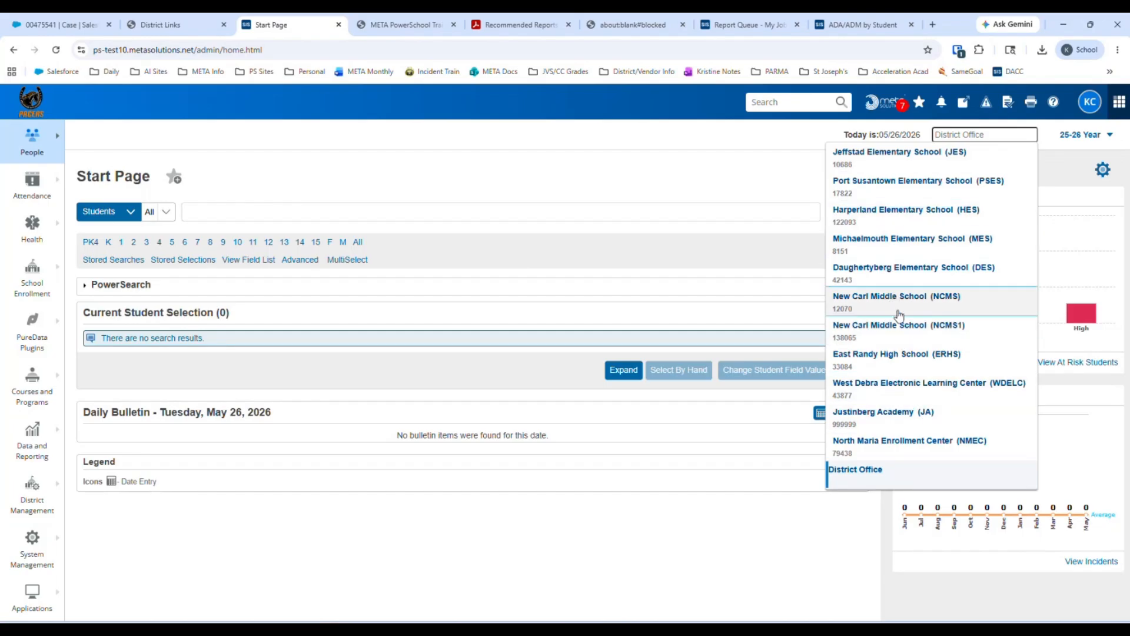
left_click(917, 366)
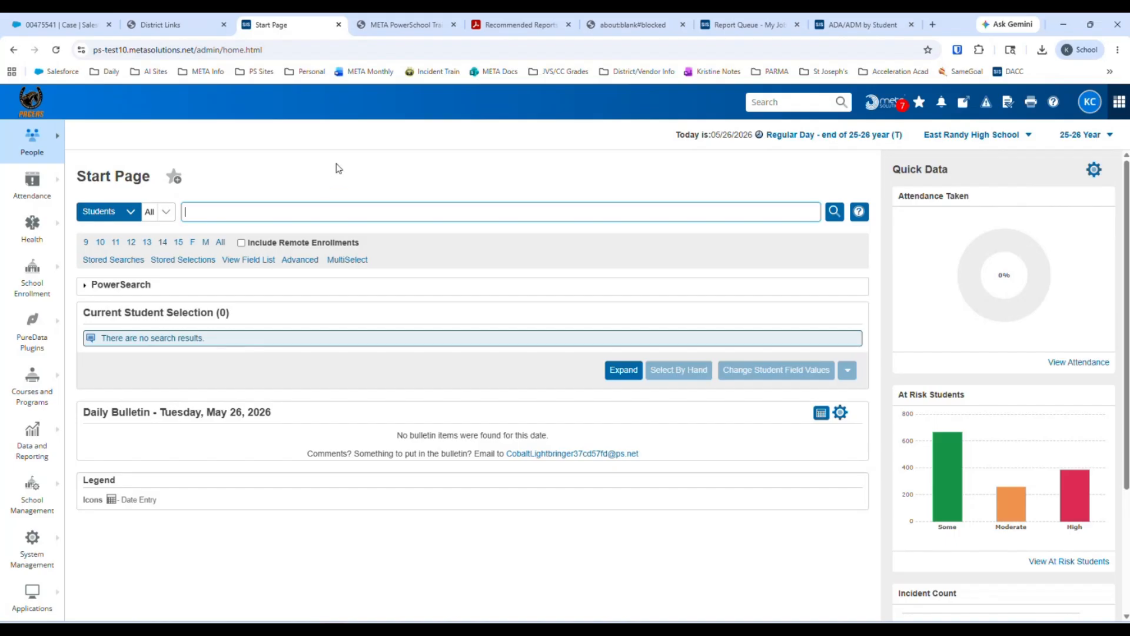
Open PowerScheduler and examine the periods and days defined in its scheduling setup
left_click(33, 597)
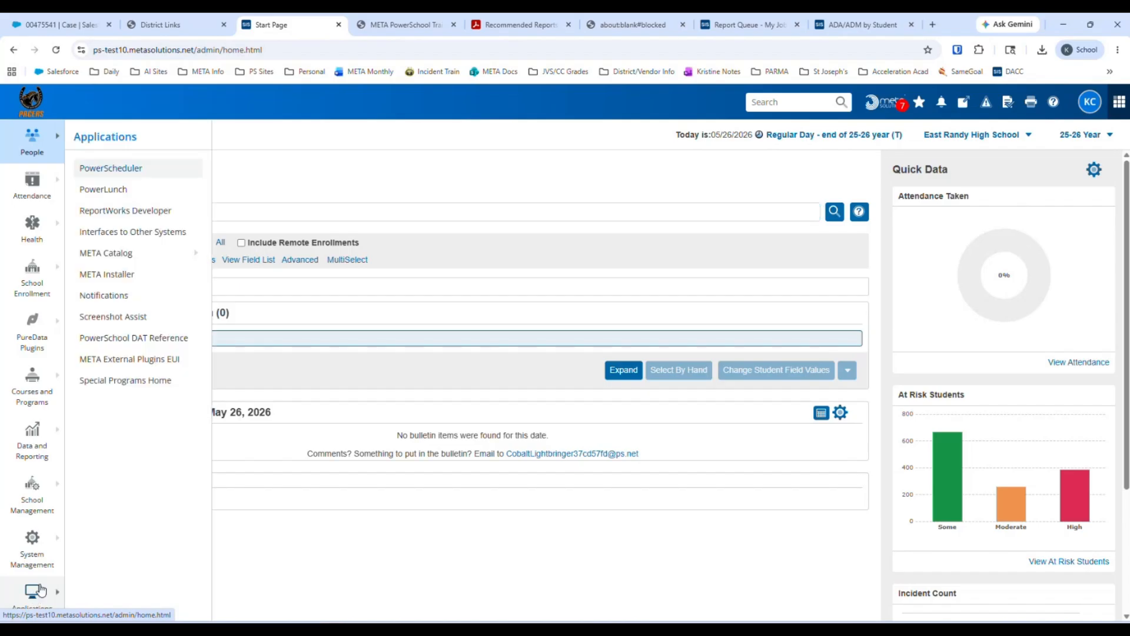
left_click(116, 171)
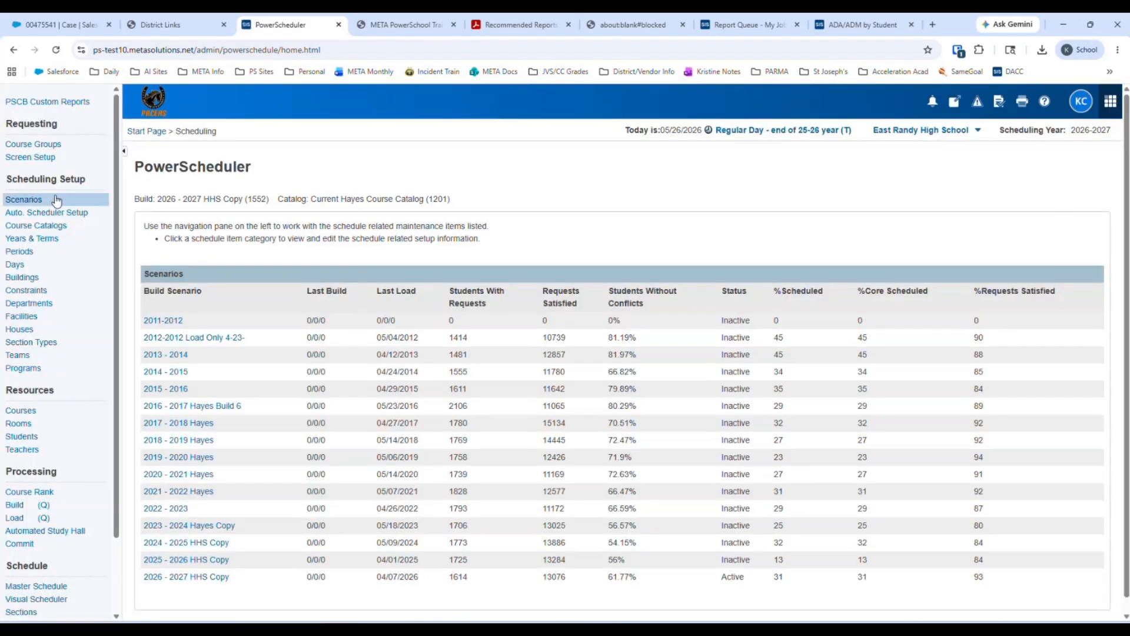
left_click(26, 253)
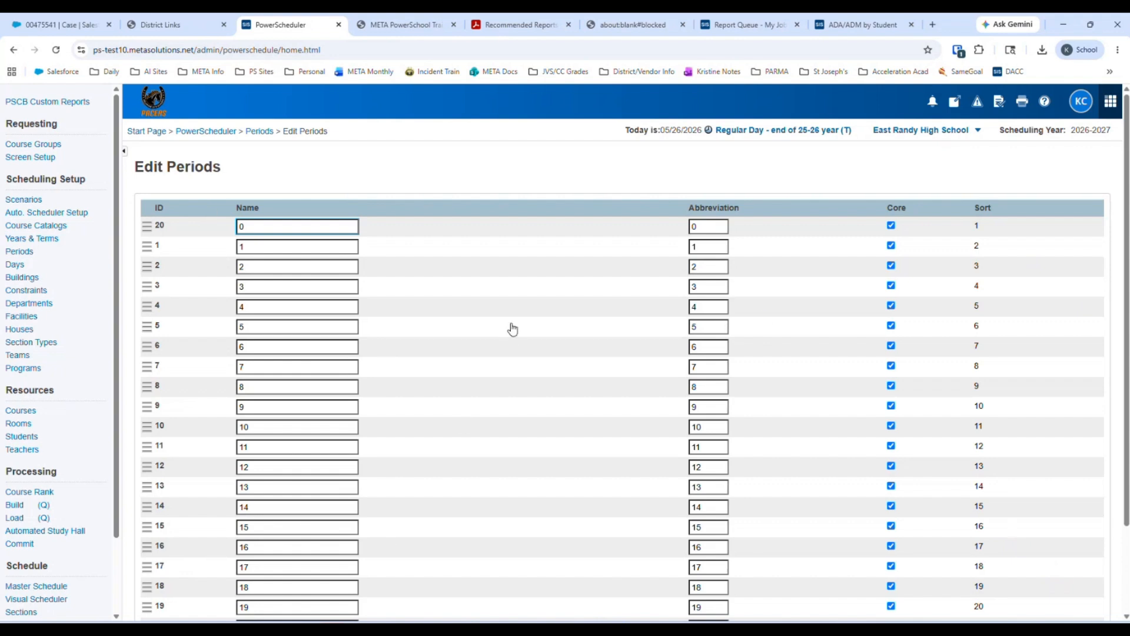
scroll(465, 318, "down", 3)
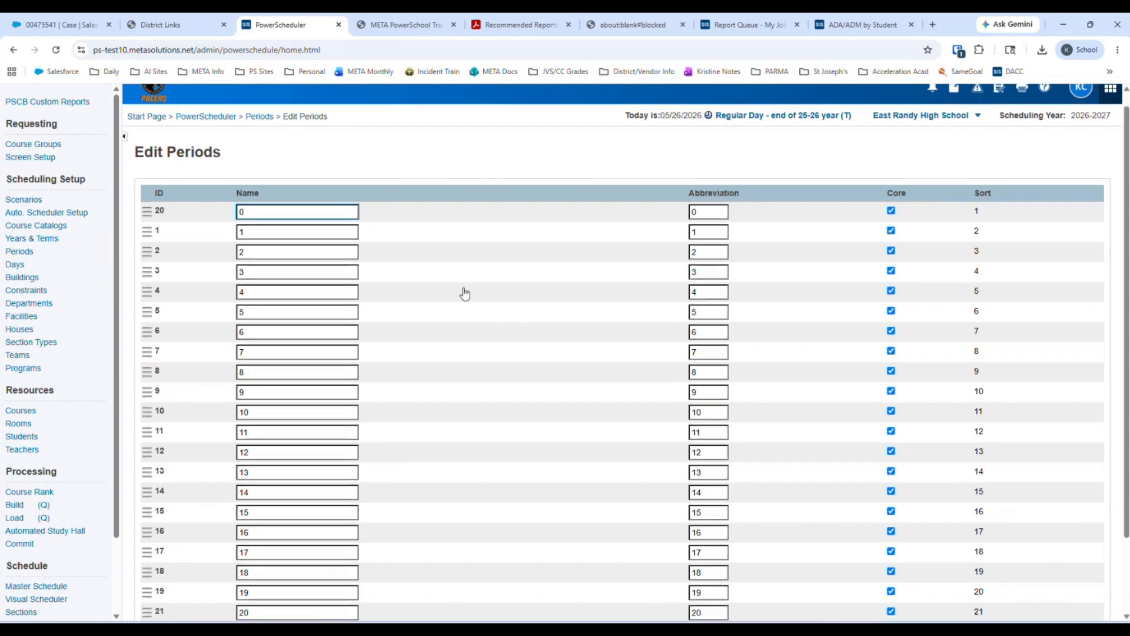
scroll(308, 172, "up", 3)
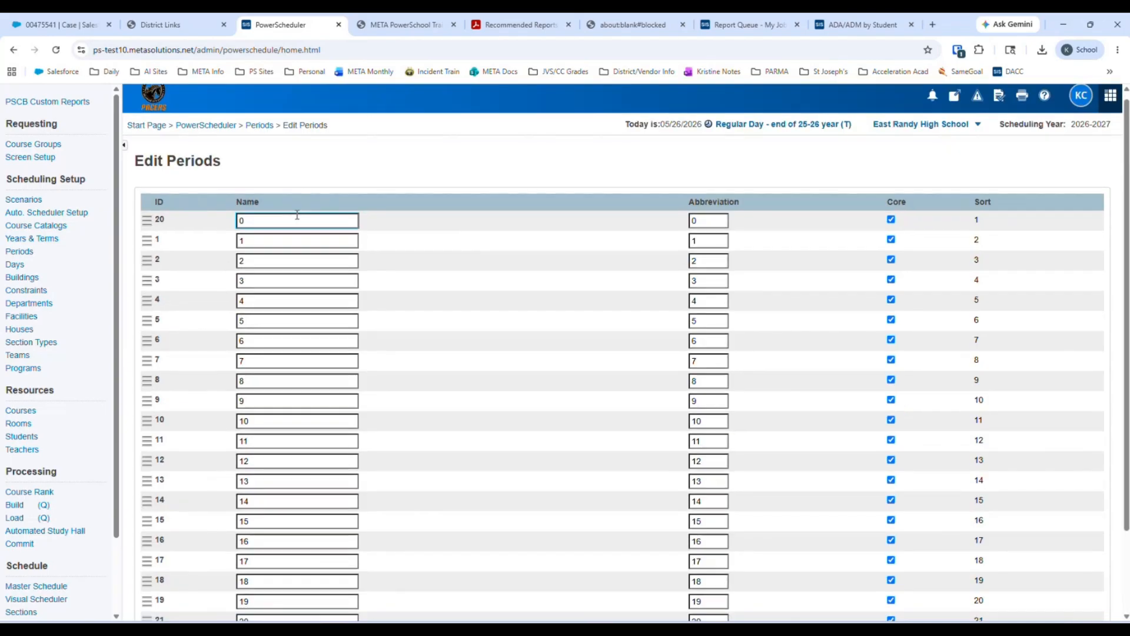
scroll(298, 215, "down", 3)
scroll(440, 474, "up", 3)
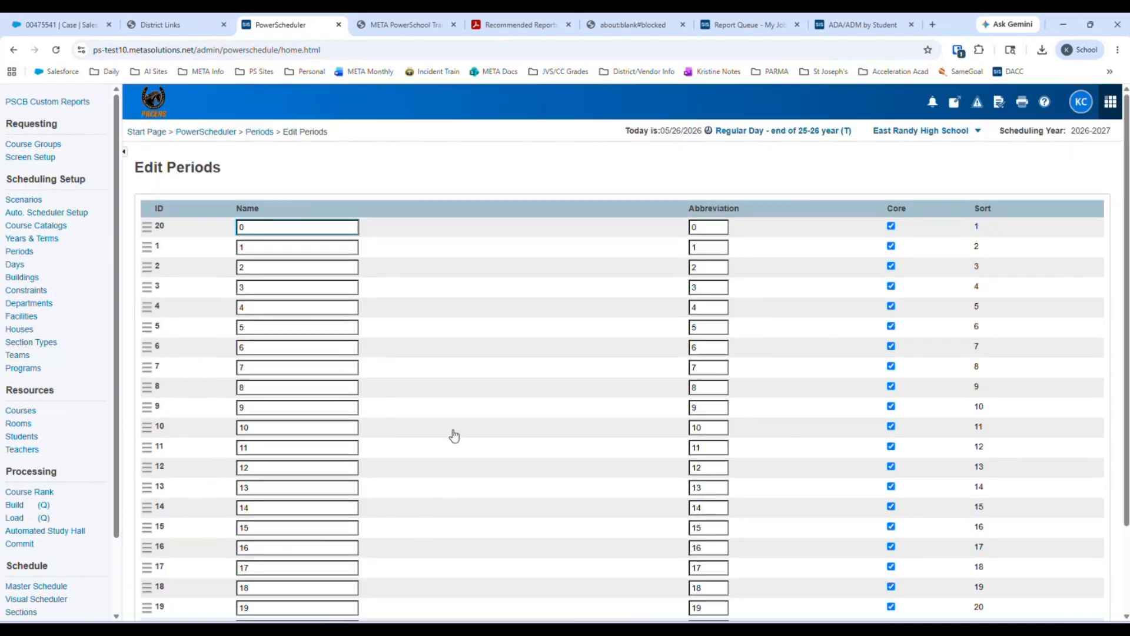
scroll(566, 412, "down", 3)
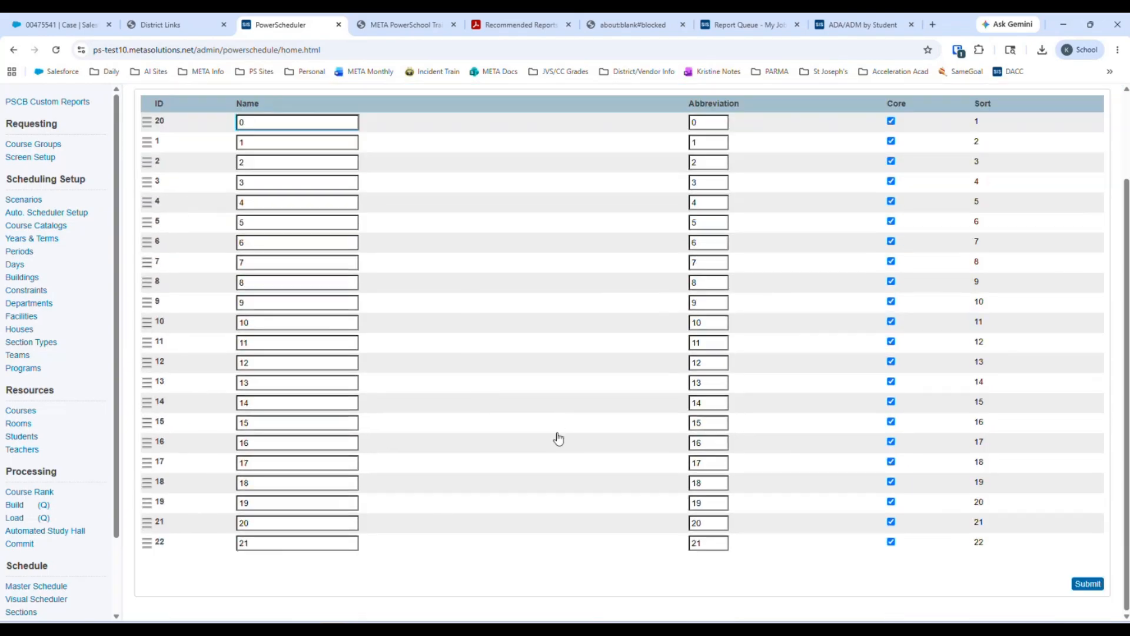
scroll(559, 438, "up", 3)
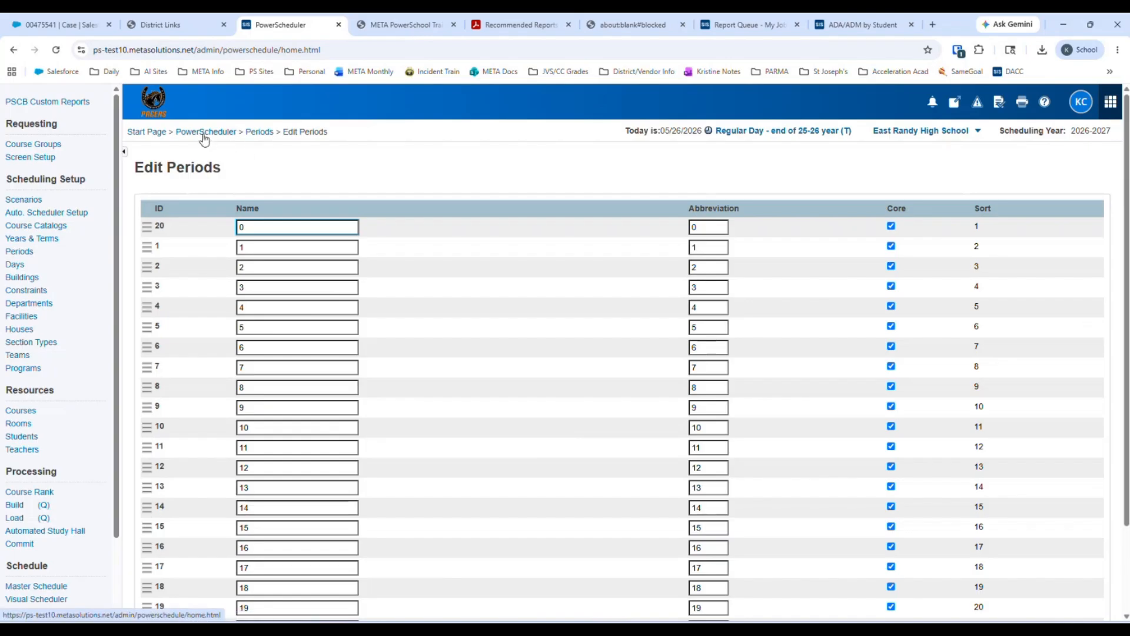
left_click(16, 269)
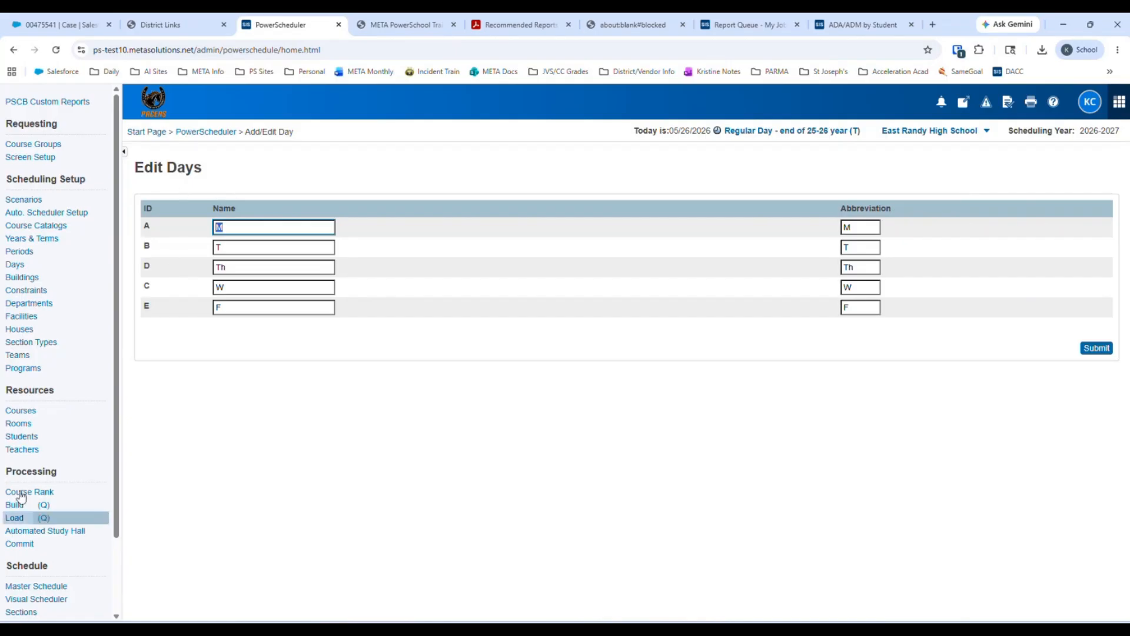
Return to the Start Page and open the 2026-2027 school year from the school's Years and Terms to check its periods and days
left_click(154, 106)
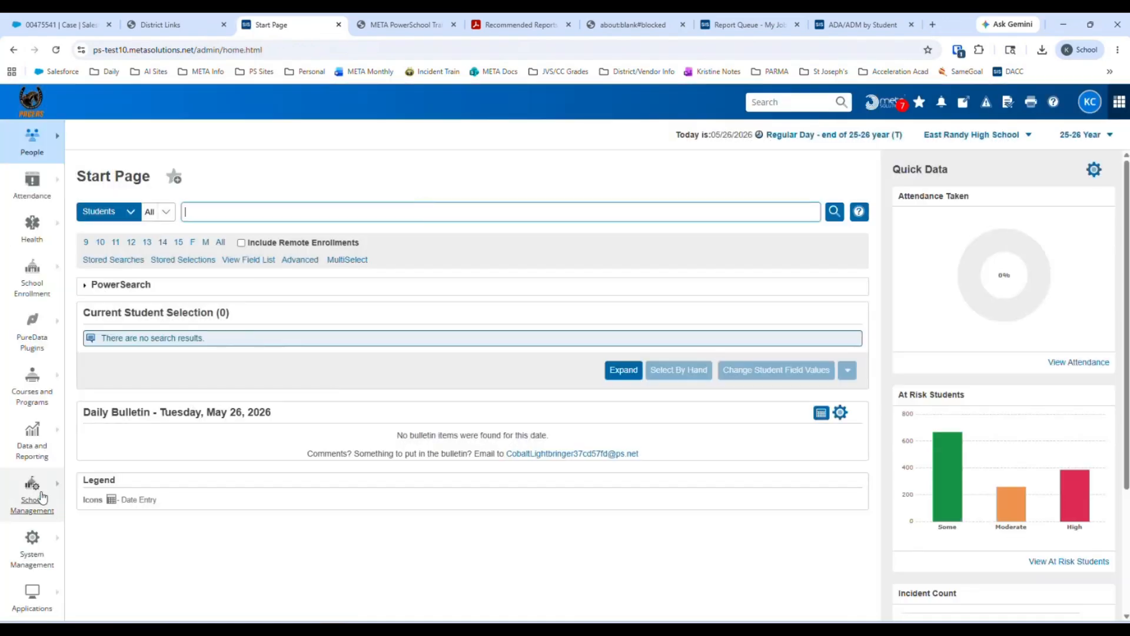
left_click(41, 497)
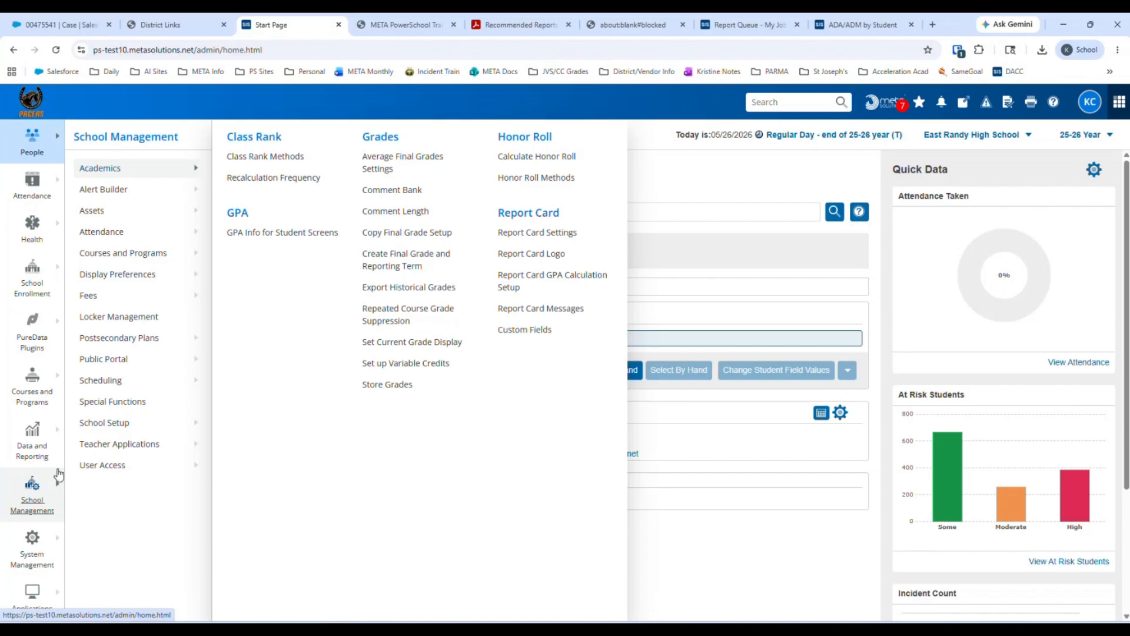
left_click(95, 386)
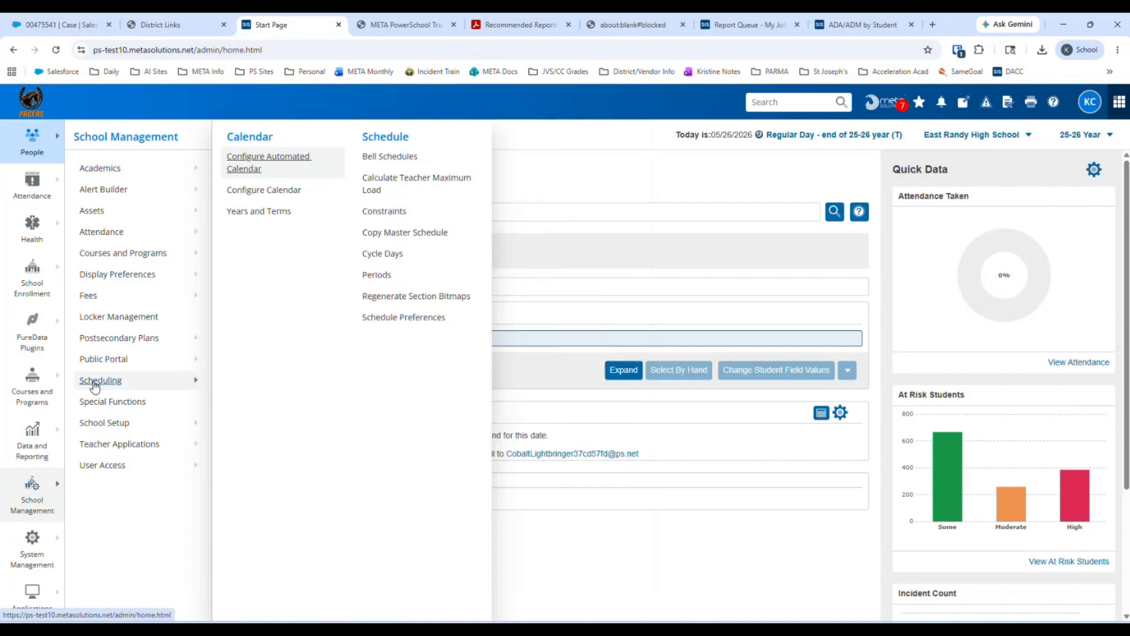
left_click(271, 212)
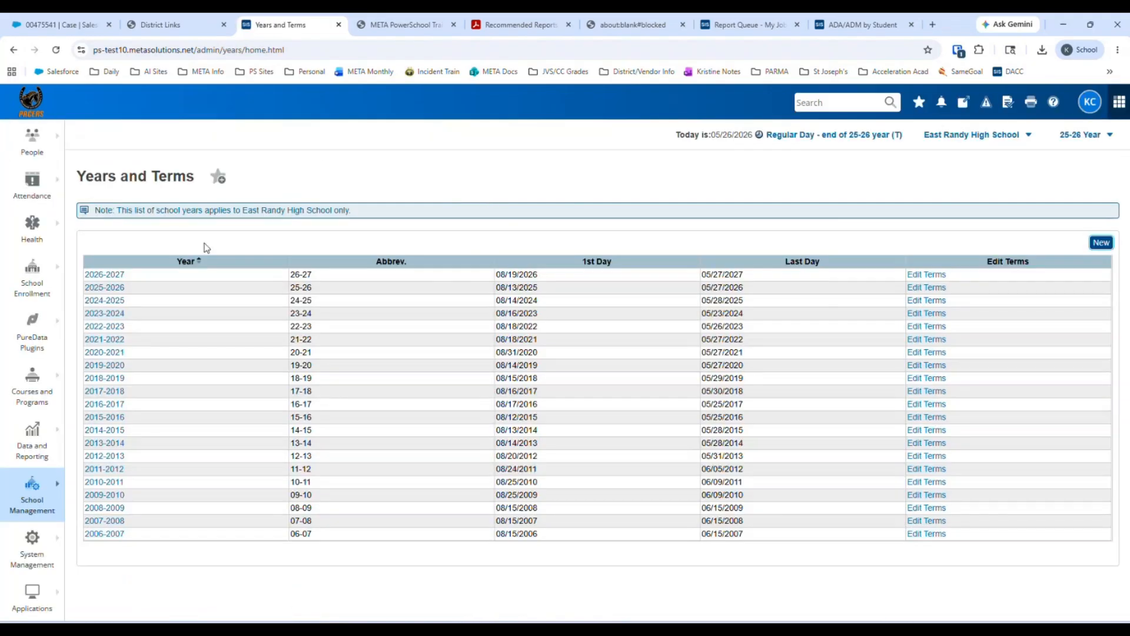
left_click(117, 278)
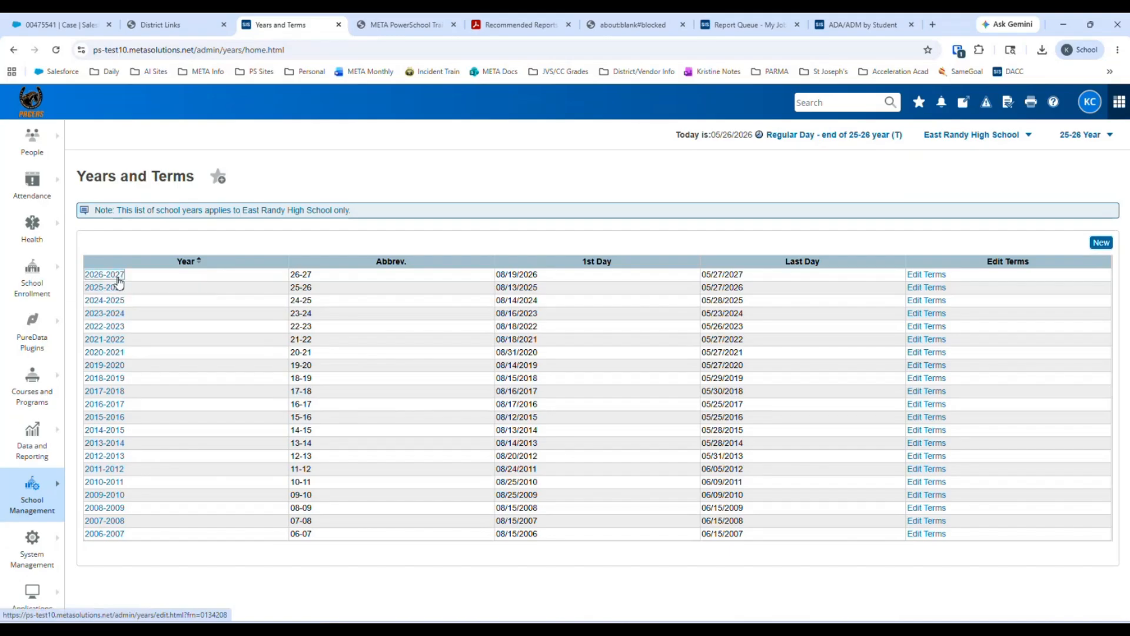
left_click(118, 277)
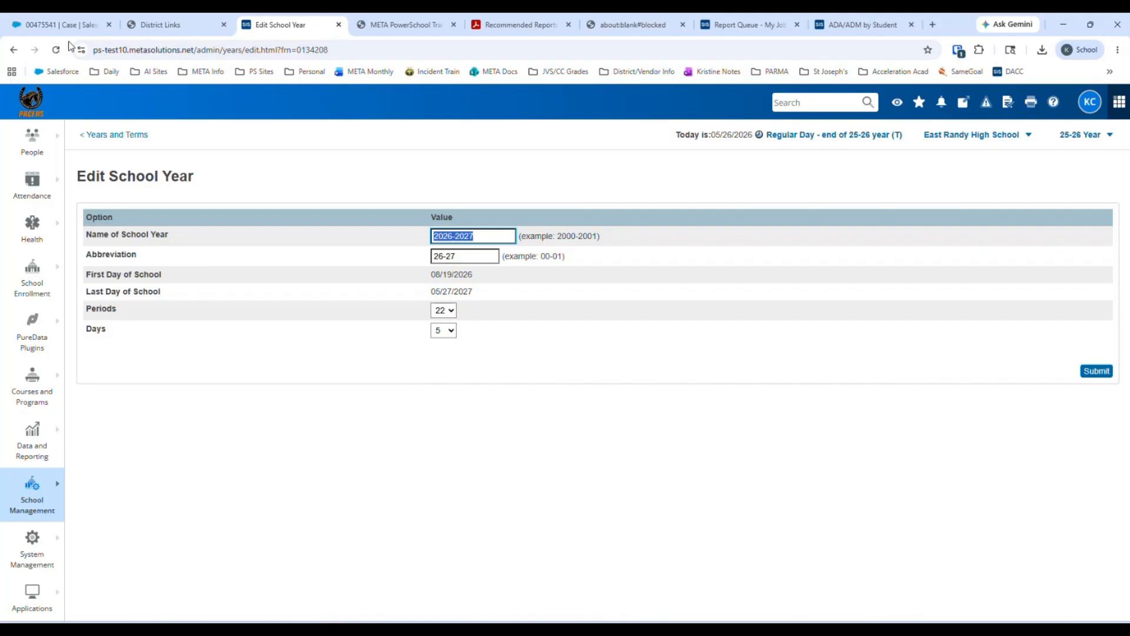
Go back to the Start Page and open the school's Copy Master Schedule page to view its source and target year options
left_click(25, 98)
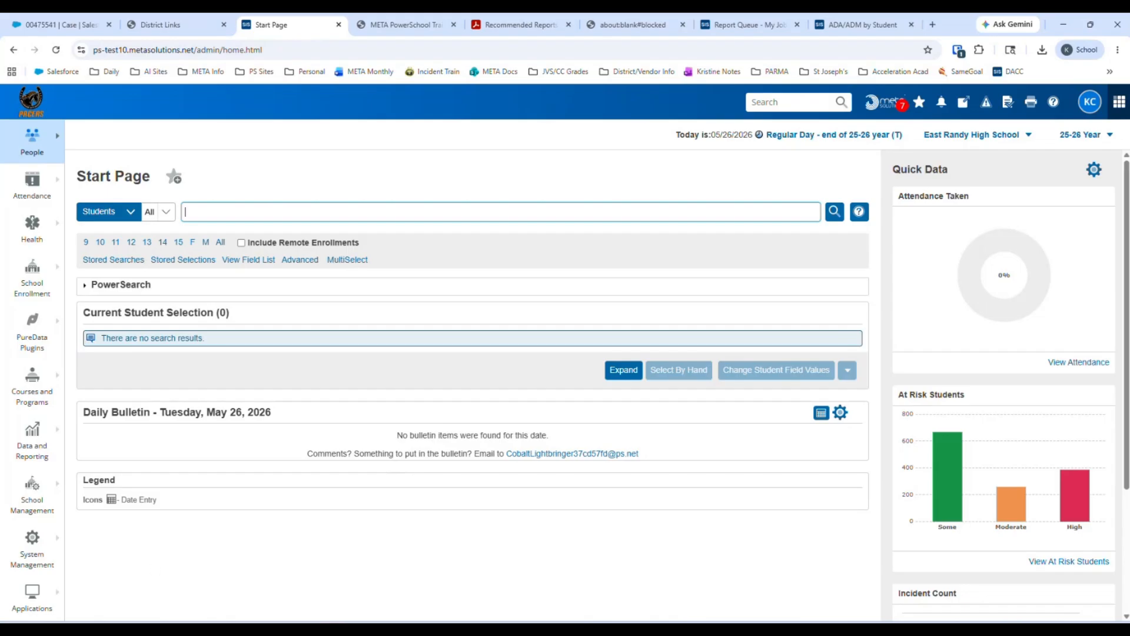
left_click(50, 492)
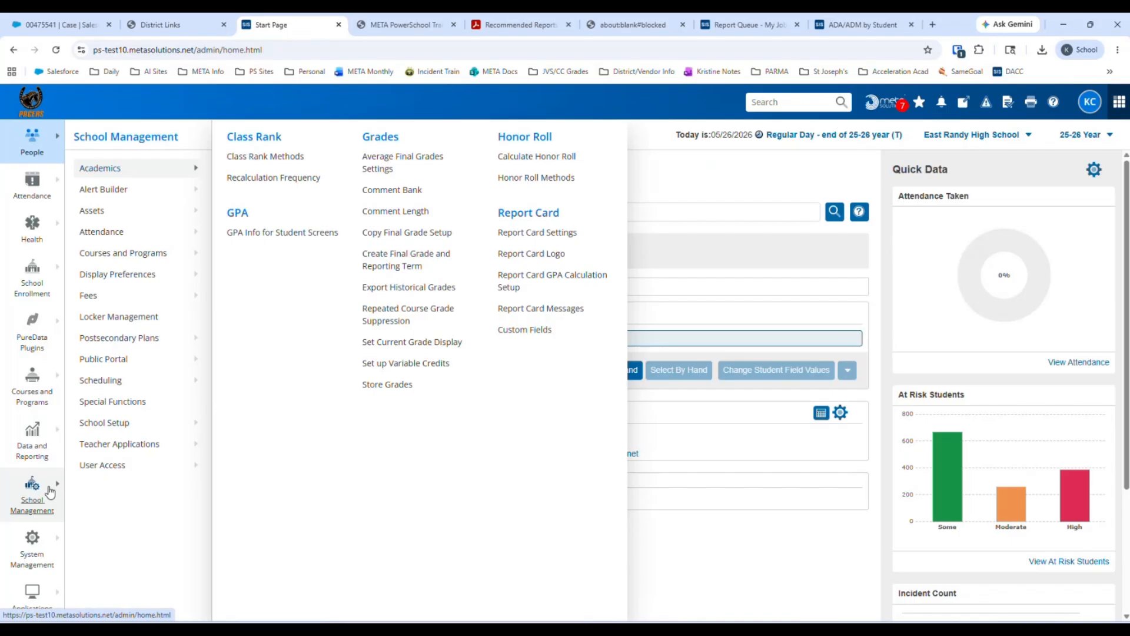
mouse_move(94, 387)
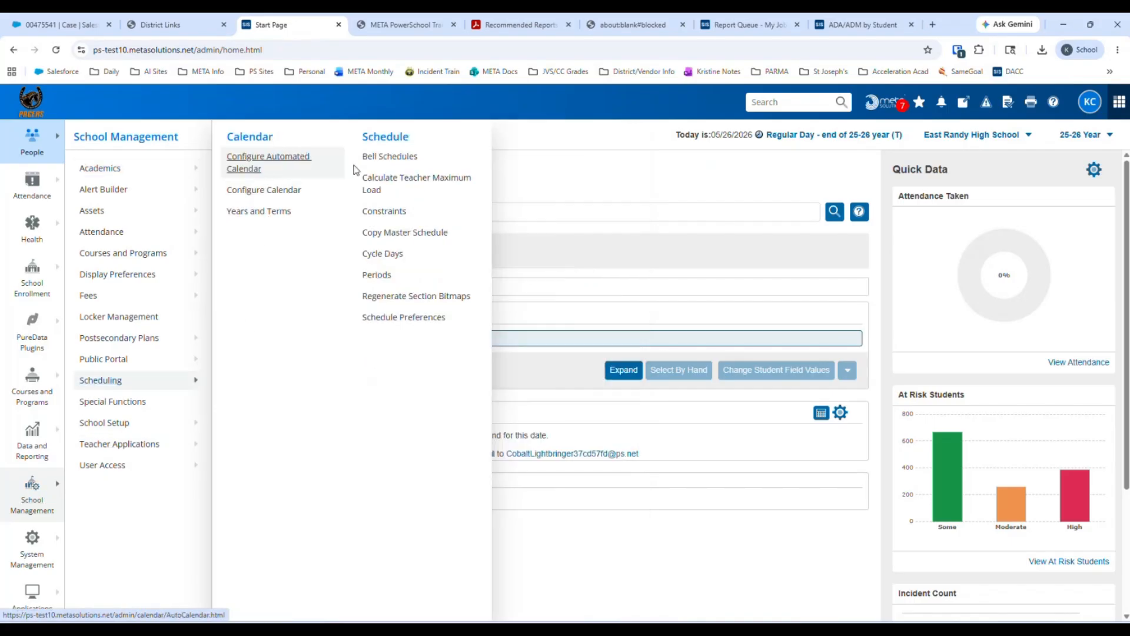
left_click(425, 234)
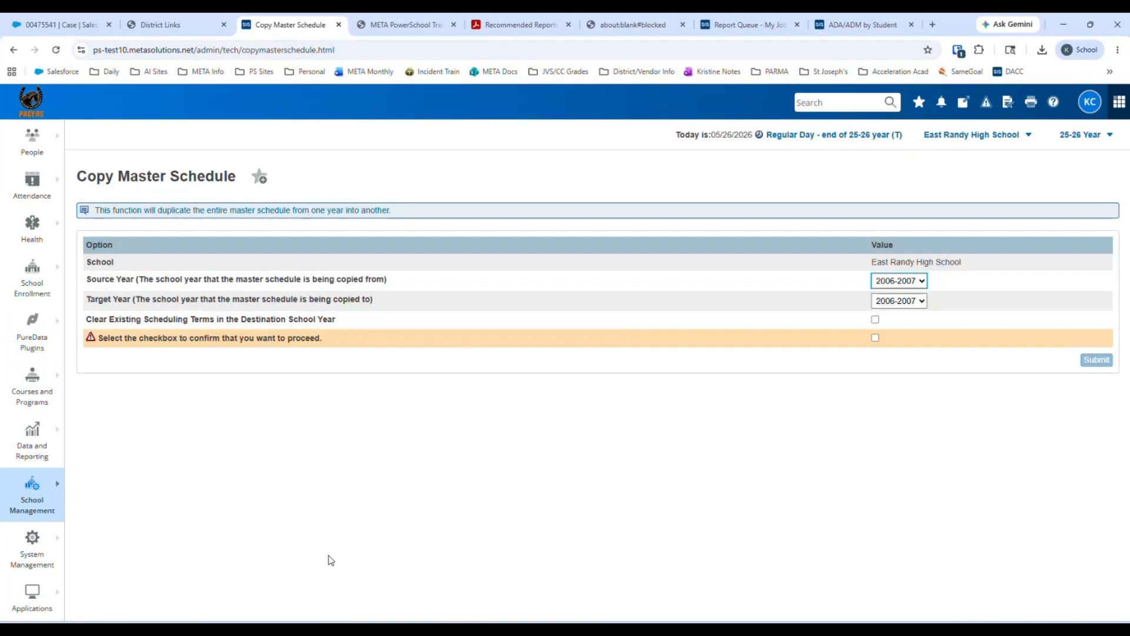
Switch the active term to the full 2026-2027 school year
left_click(1092, 140)
left_click(1093, 142)
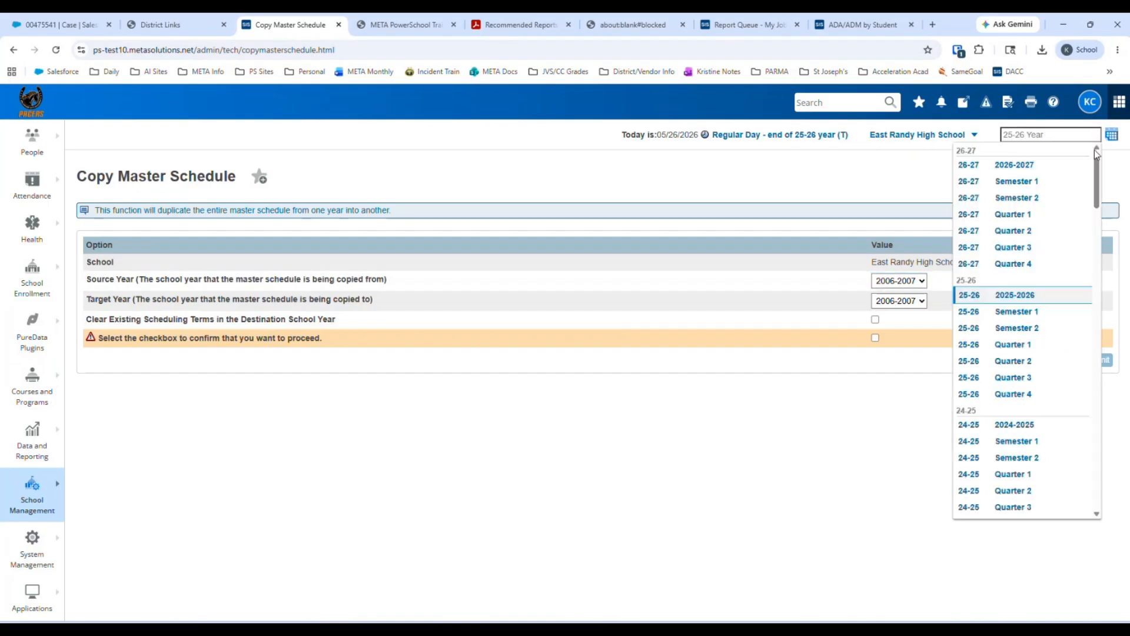
left_click(1007, 167)
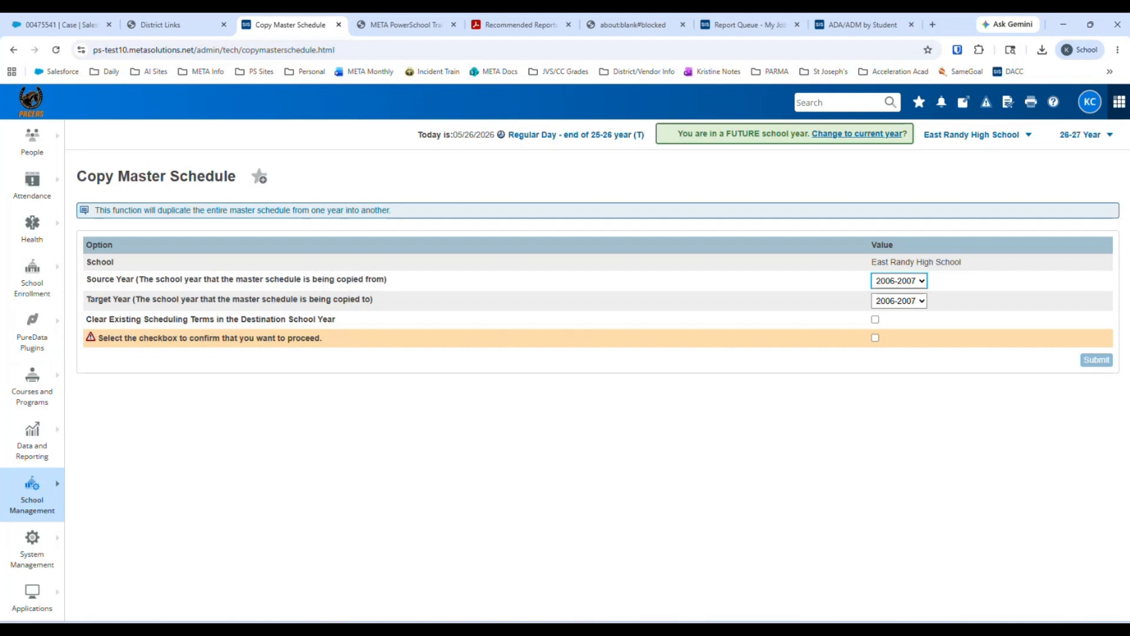
Open Configure Calendar for 2026-2027, check May 2027, and return to August 2026
left_click(48, 494)
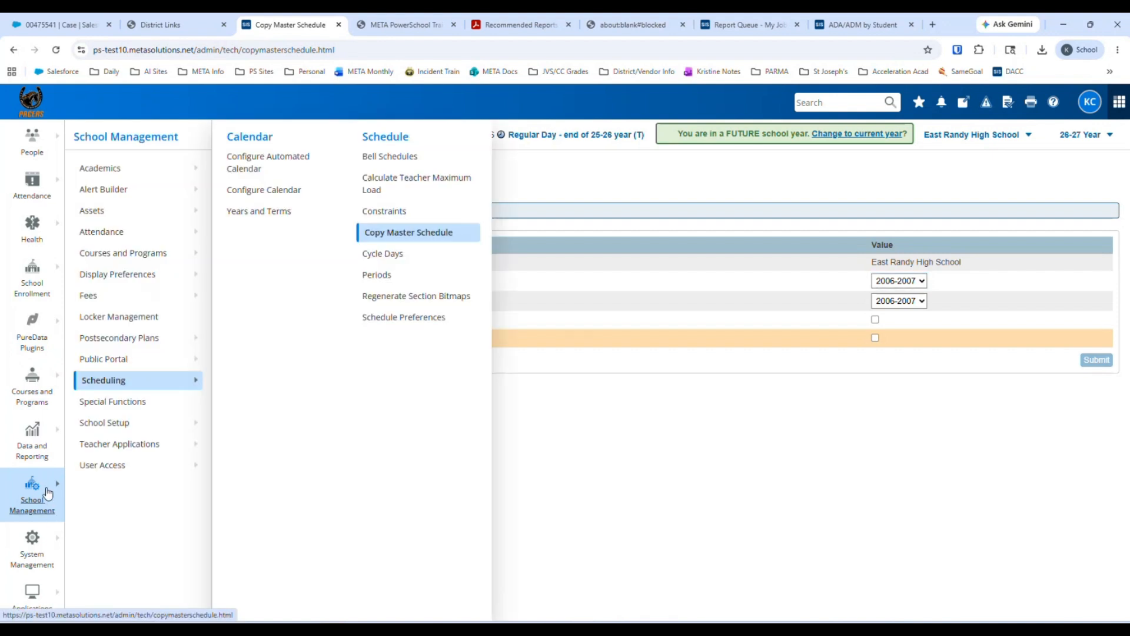
left_click(116, 382)
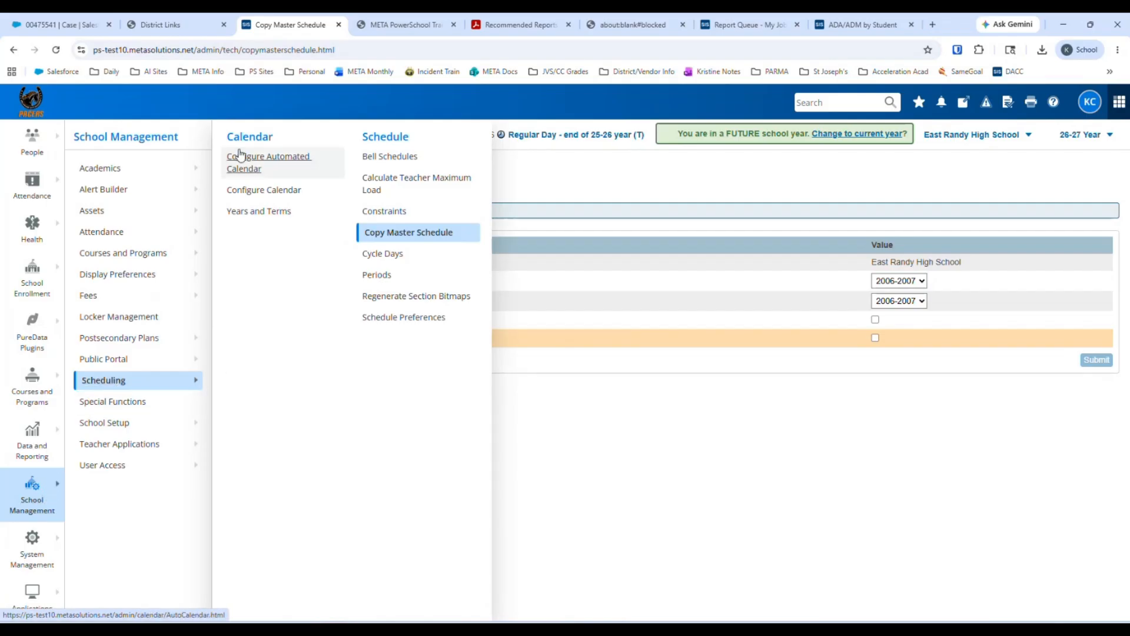
left_click(283, 194)
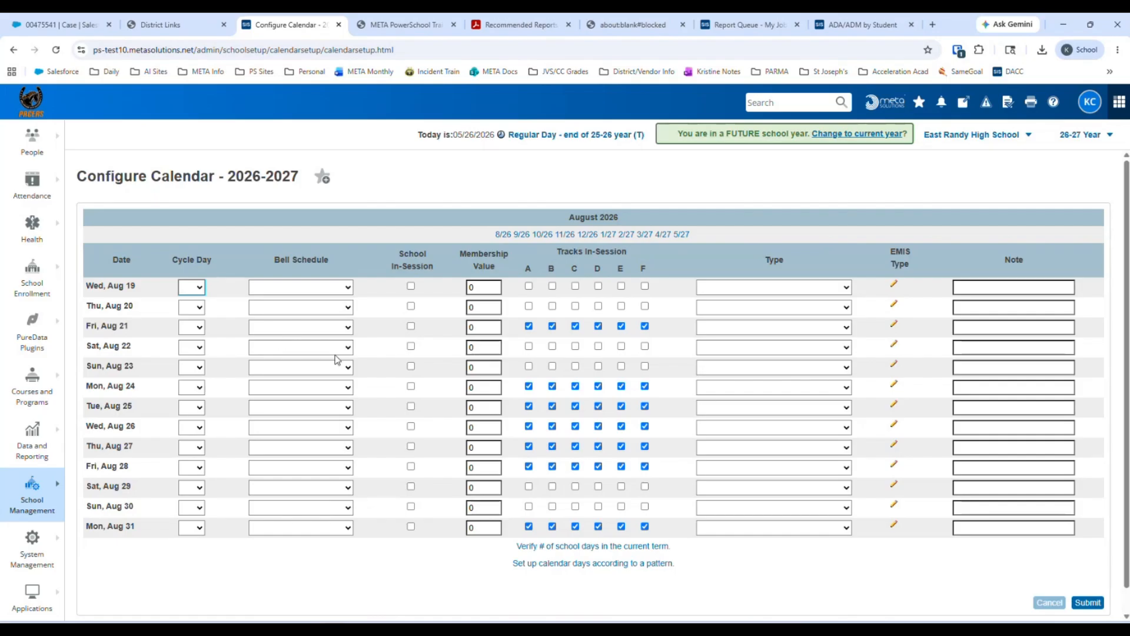
left_click(141, 291)
left_click(687, 238)
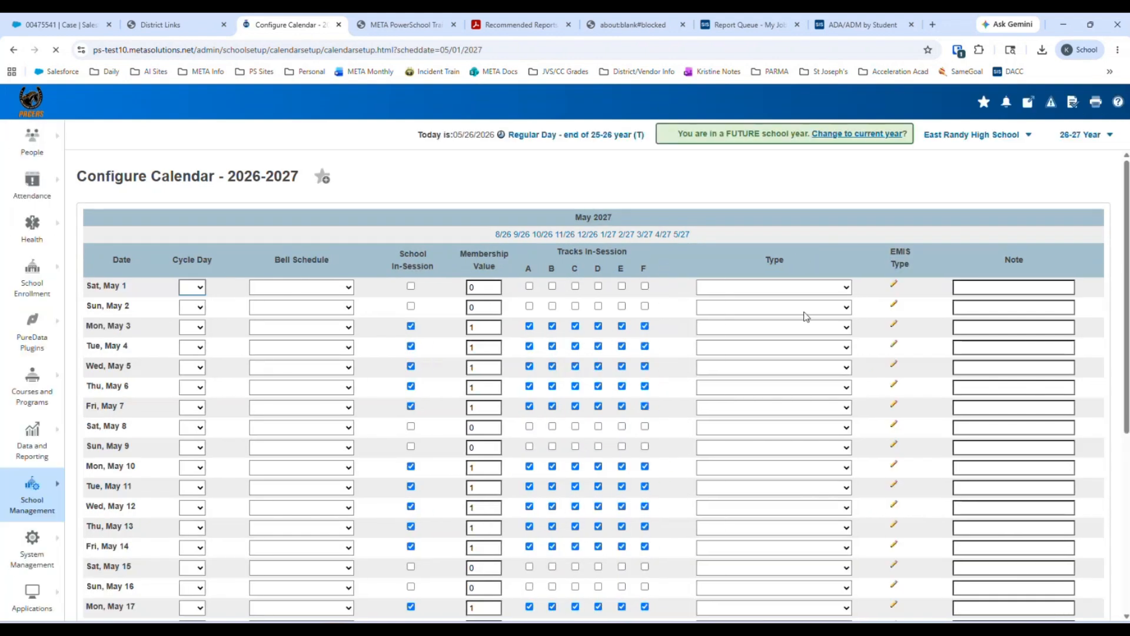
left_click(504, 233)
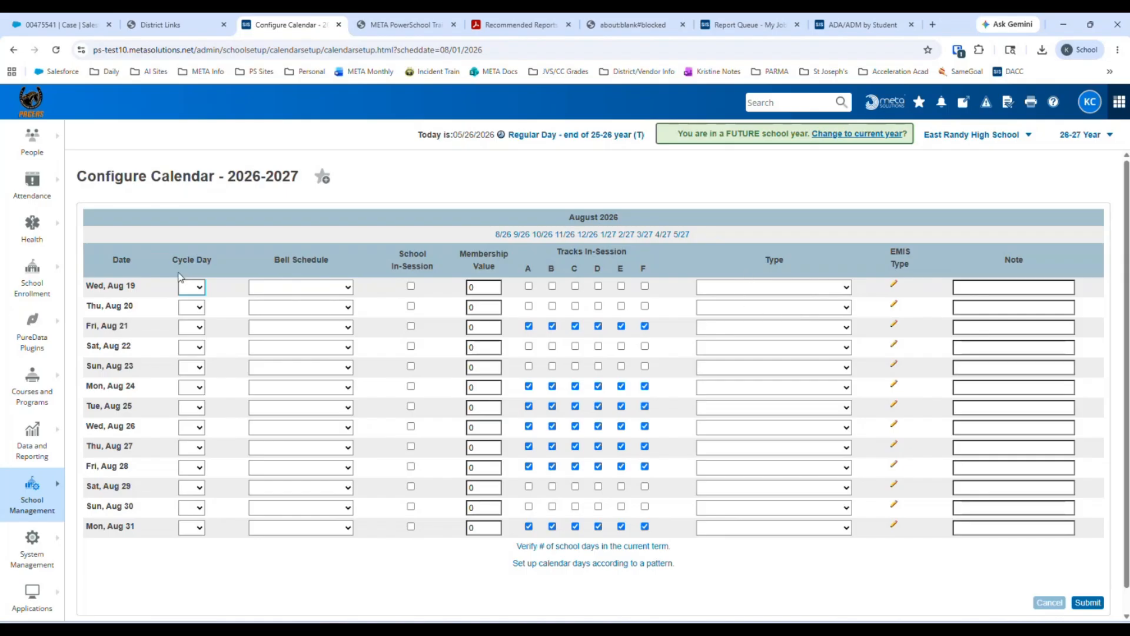
Set the cycle day to W for Wednesday, August 19 and to Th for Thursday, August 20
left_click(200, 287)
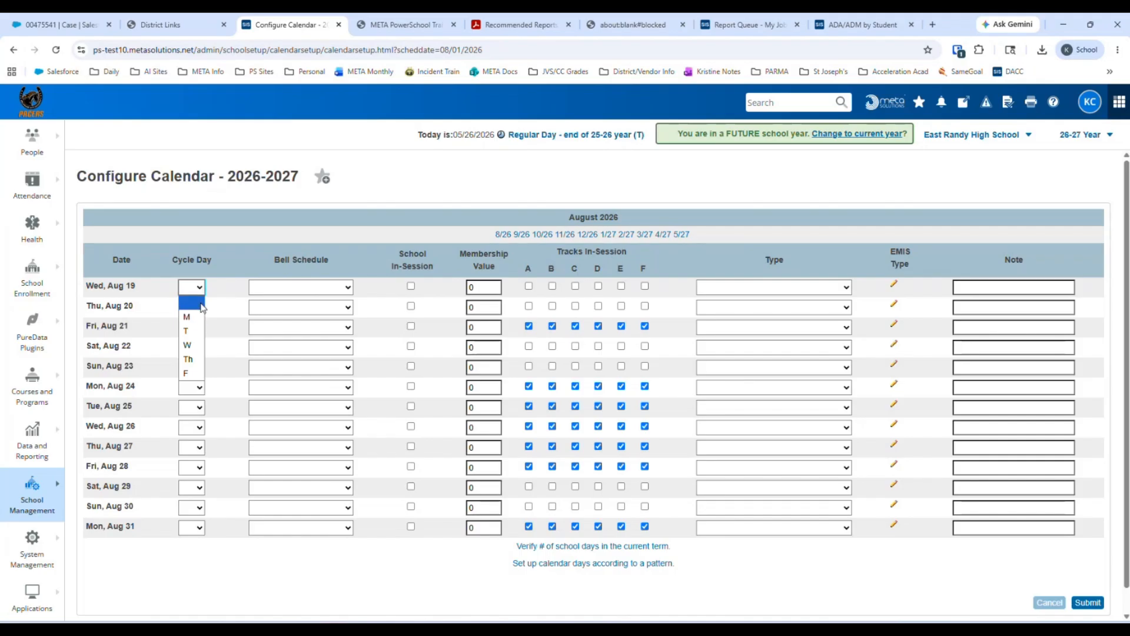
left_click(199, 345)
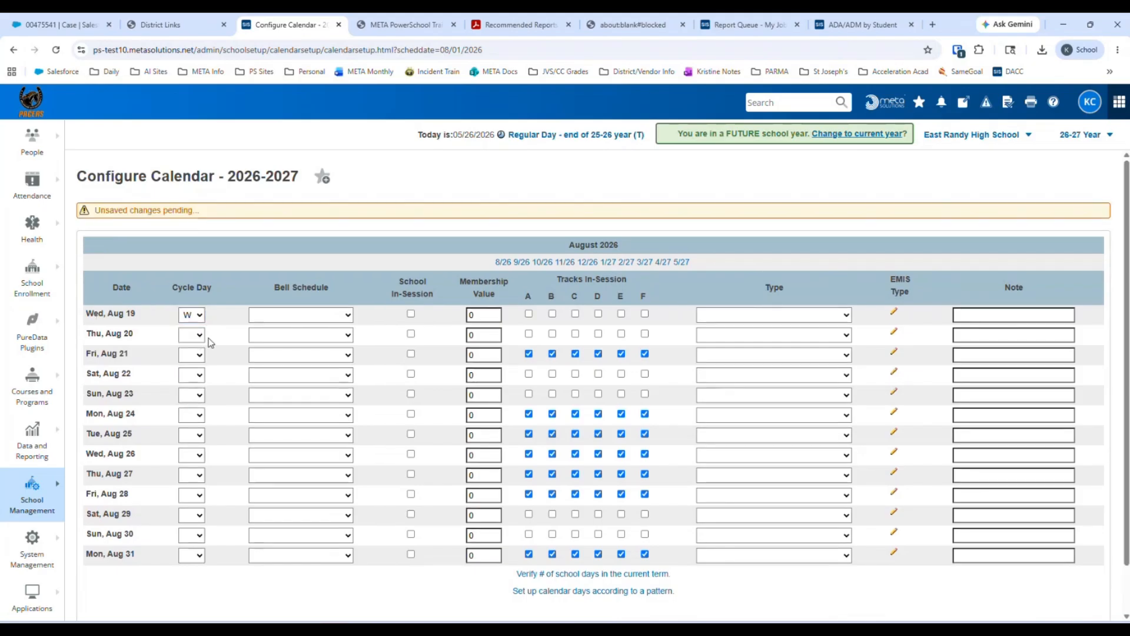
left_click(205, 338)
left_click(190, 407)
Set the bell schedule to Regular Day for Wednesday, August 19 and Thursday, August 20
left_click(299, 321)
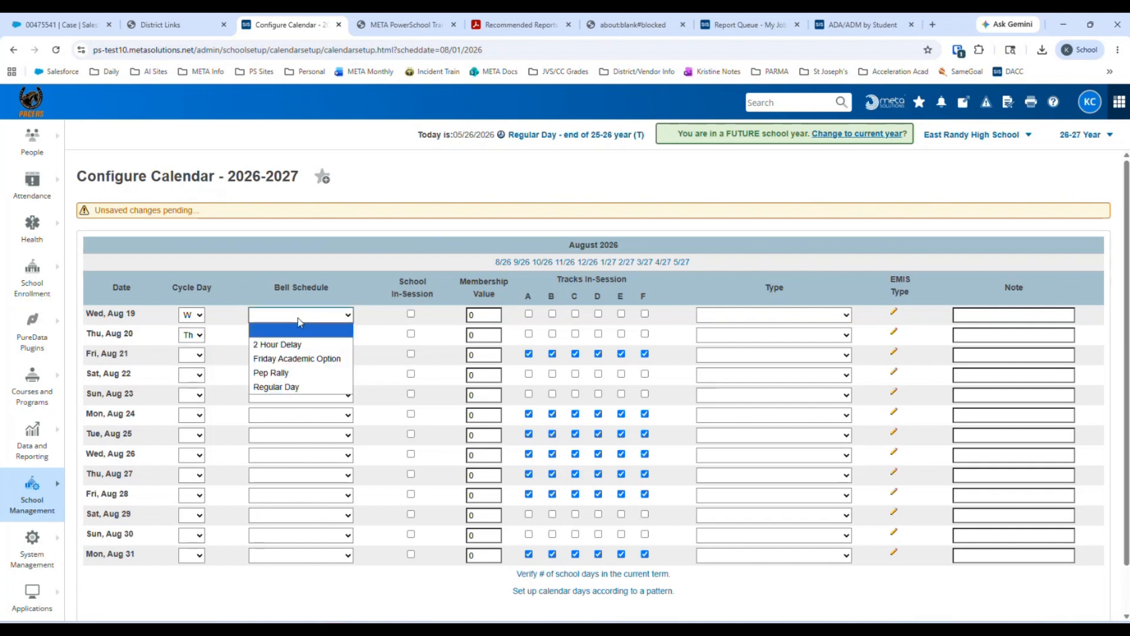
left_click(294, 389)
left_click(298, 337)
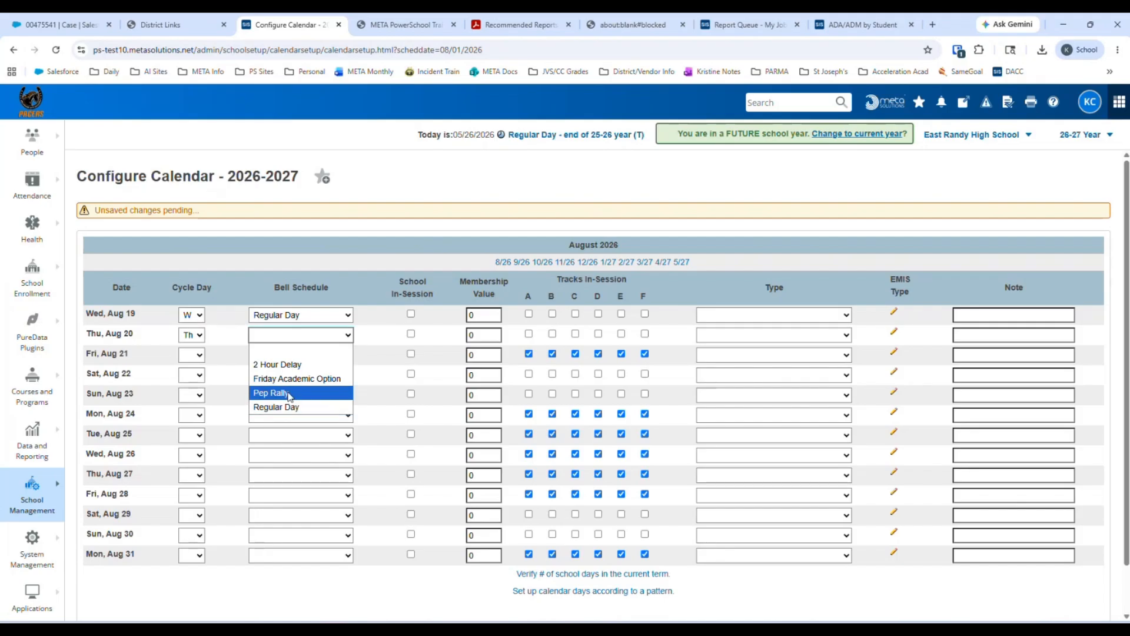
left_click(293, 407)
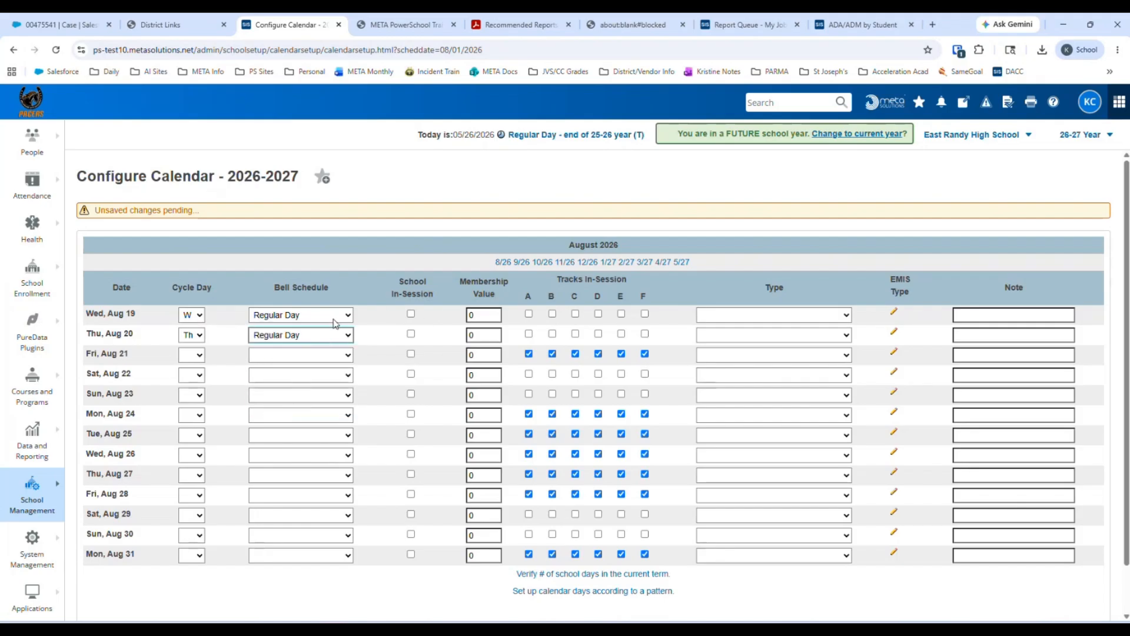
left_click(310, 336)
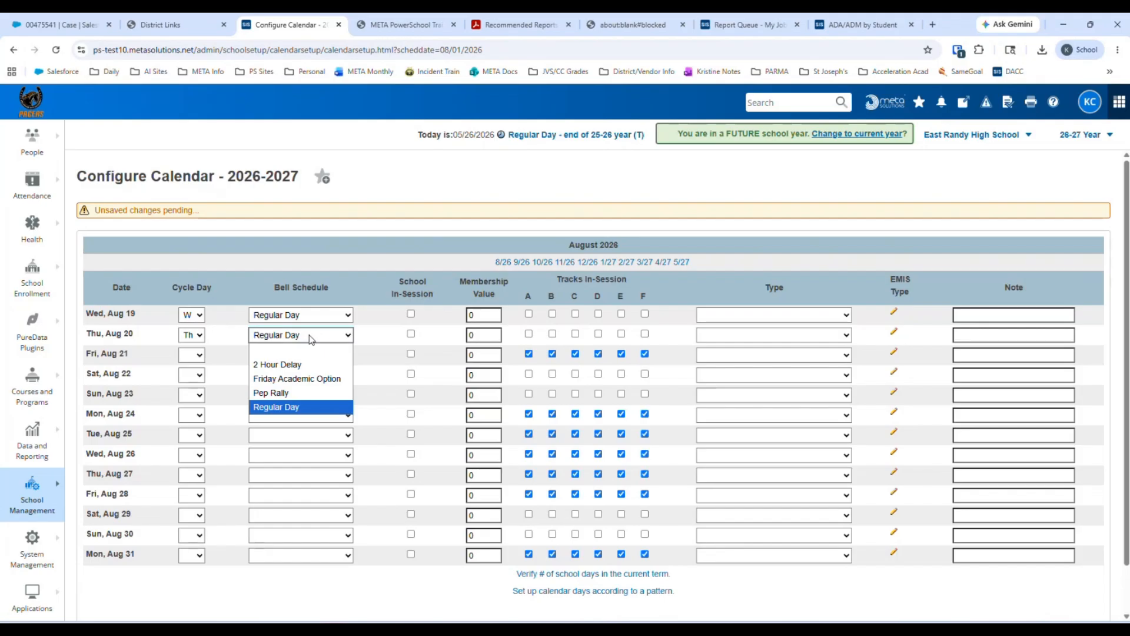
left_click(310, 337)
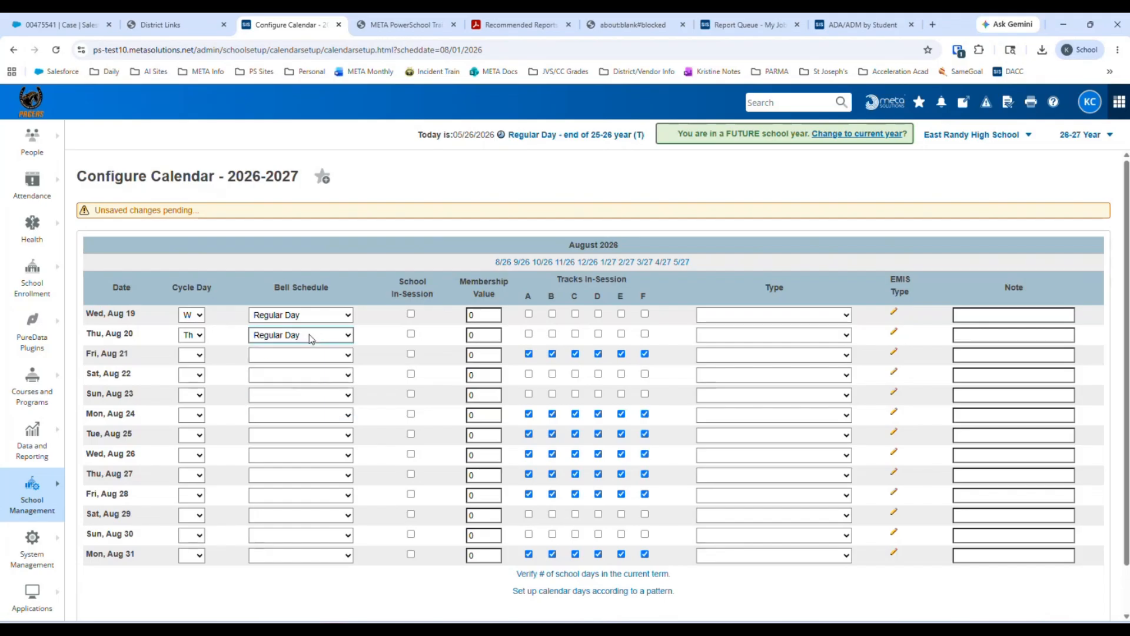
Mark August 19 and August 20 as school in-session and give each day a membership value of 1
left_click(411, 314)
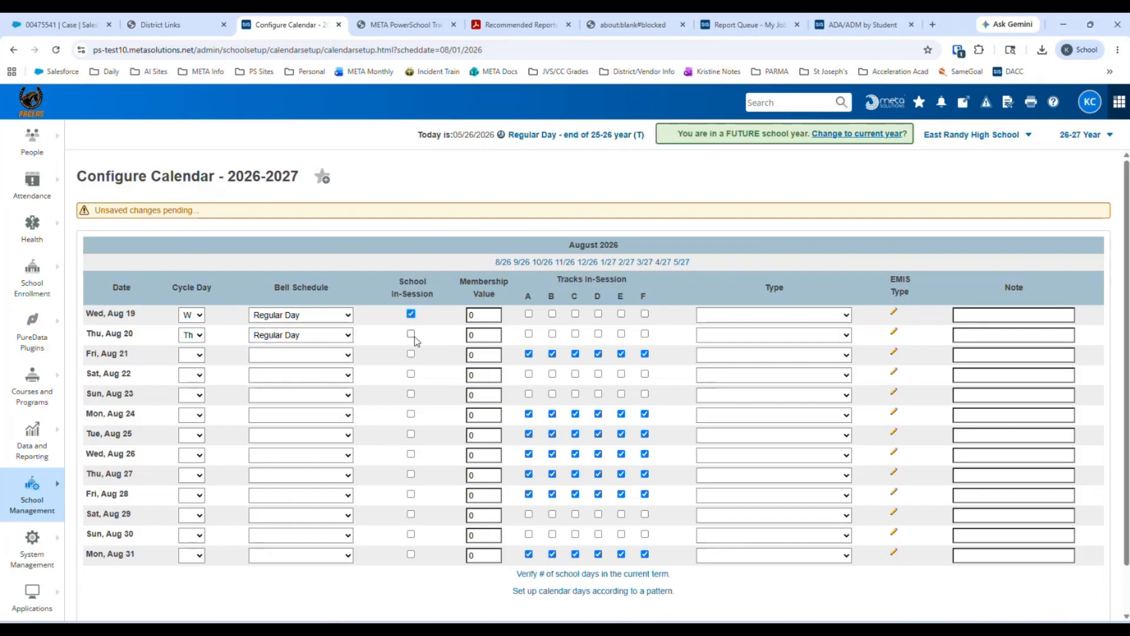
left_click(411, 335)
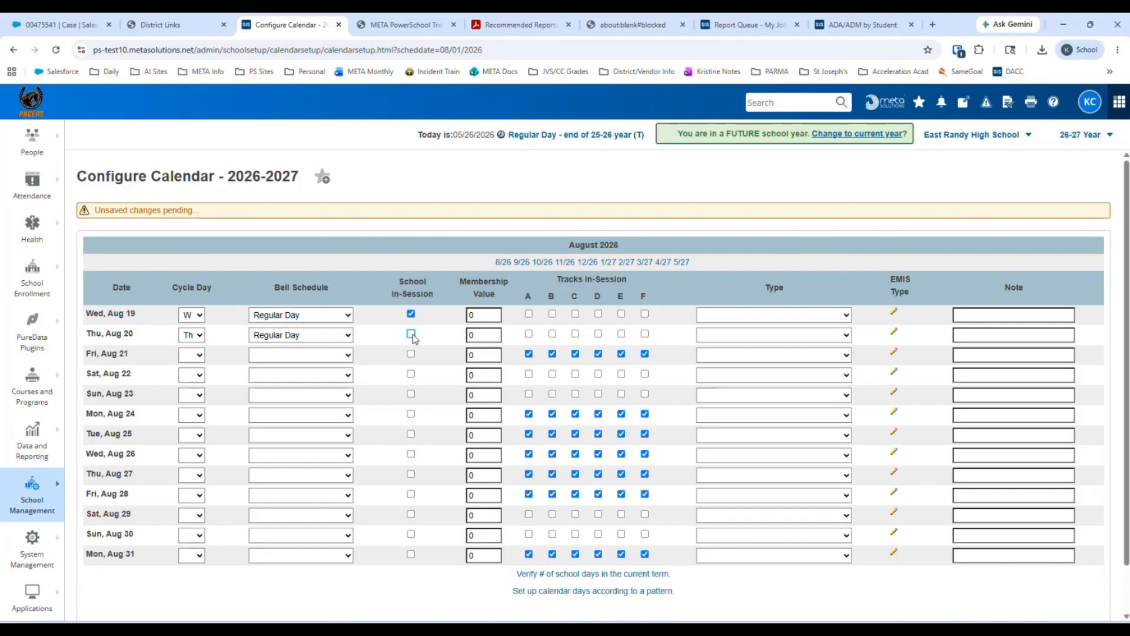
double_click(477, 321)
type("1")
double_click(478, 334)
type("1")
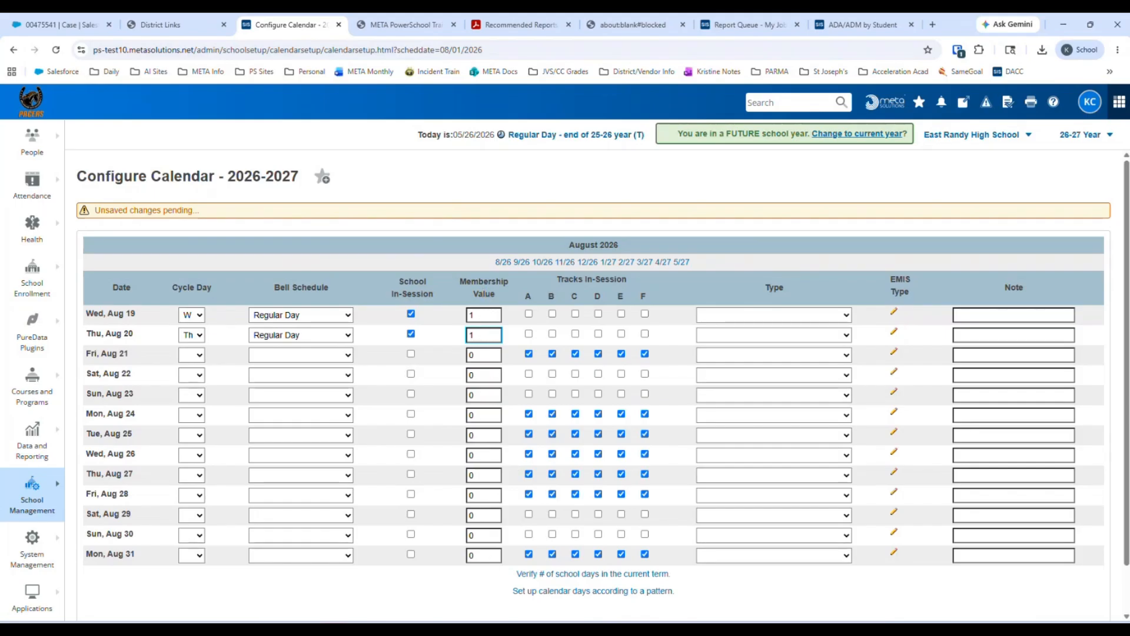
Mark tracks A through F as in-session for both August 19 and August 20
left_click(528, 314)
left_click(529, 333)
left_click(529, 314)
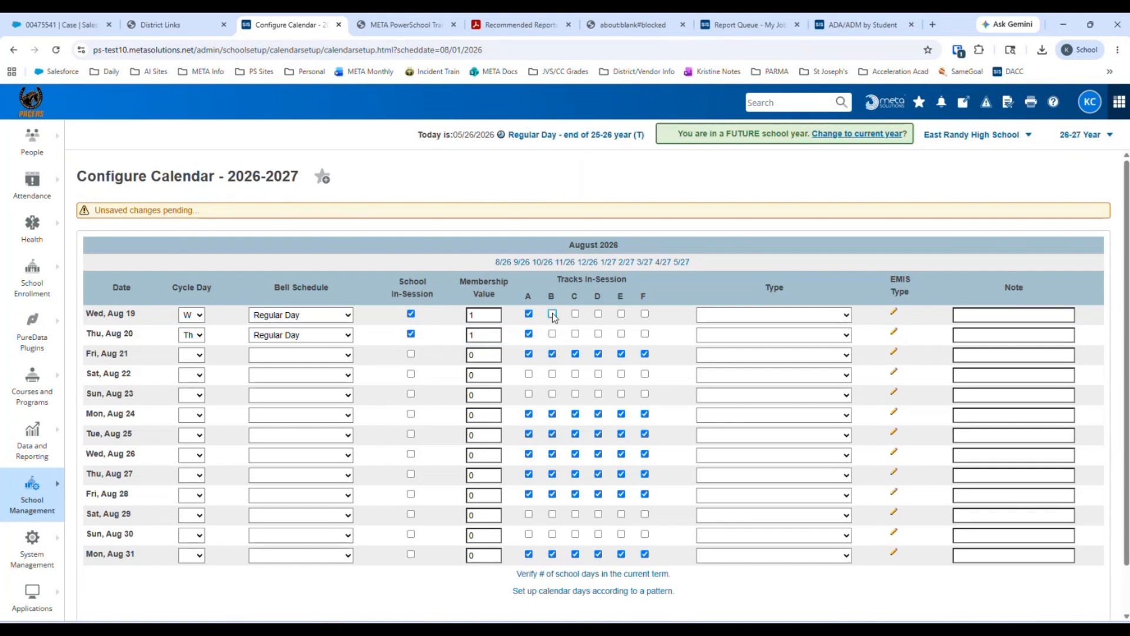
left_click(552, 314)
left_click(552, 334)
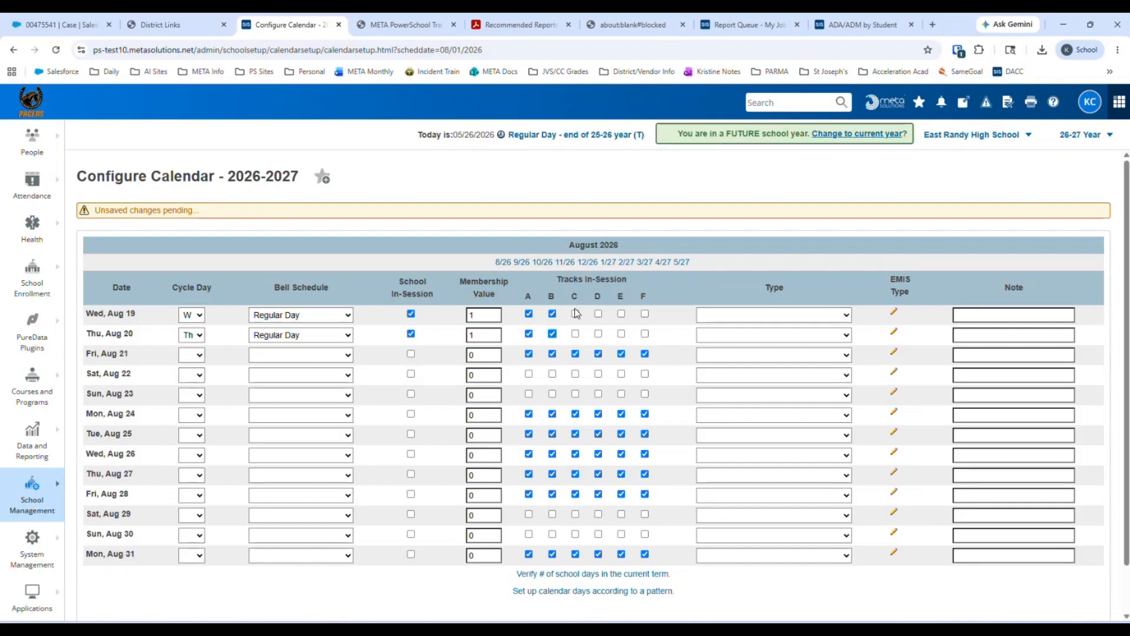
left_click(576, 314)
left_click(576, 334)
left_click(599, 334)
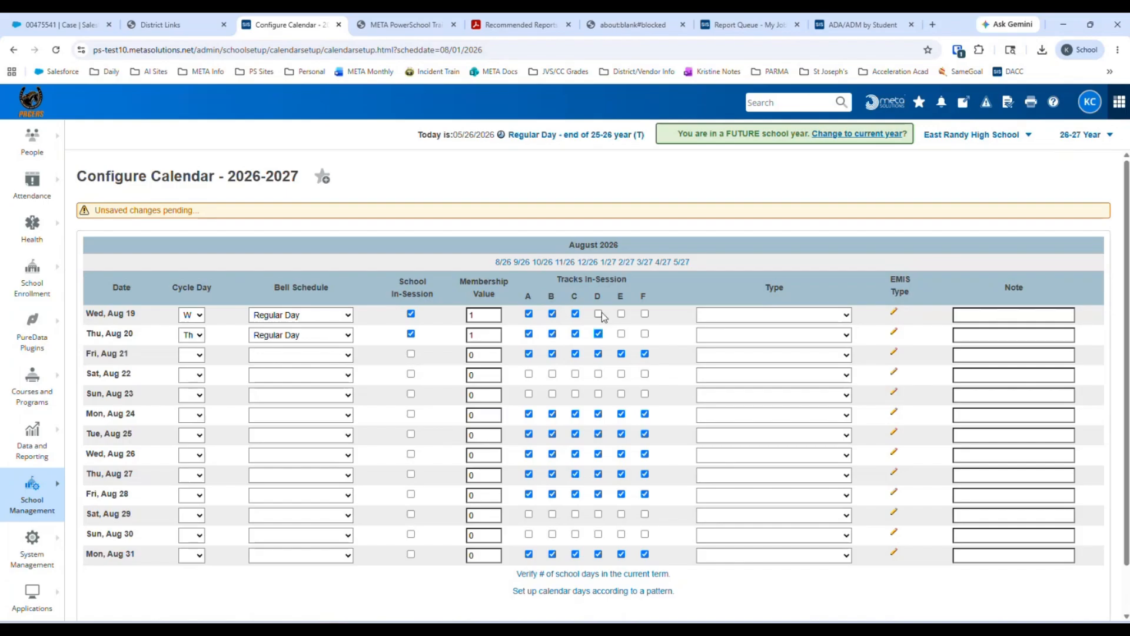
left_click(599, 313)
left_click(621, 333)
left_click(621, 316)
left_click(645, 315)
left_click(645, 335)
left_click(576, 315)
left_click(576, 315)
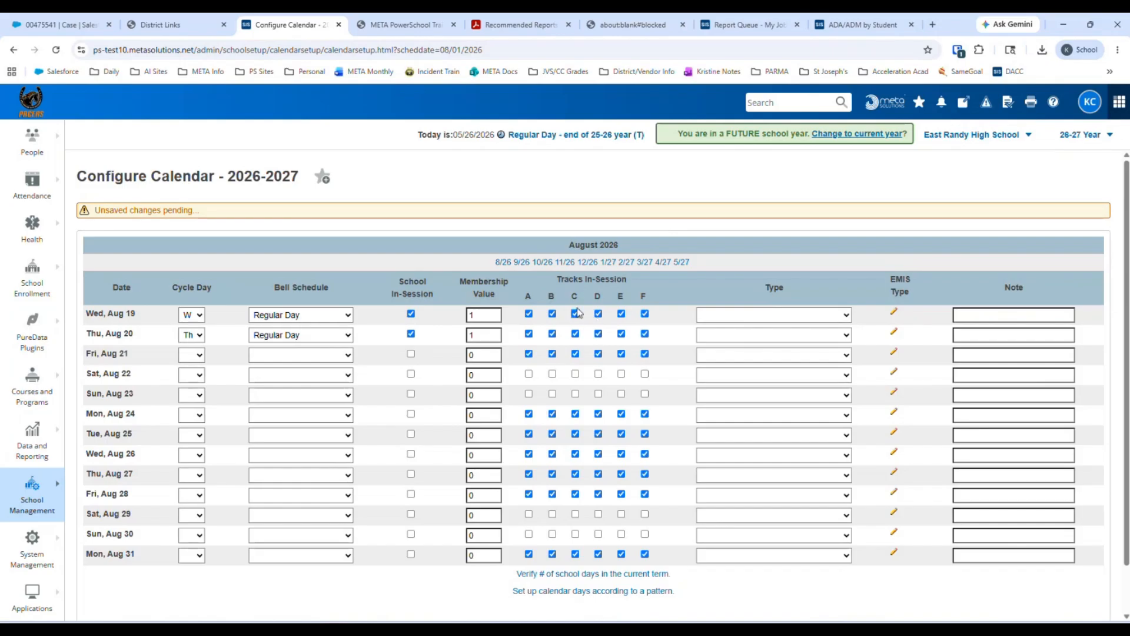
left_click(598, 314)
left_click(598, 354)
left_click(598, 313)
left_click(598, 334)
left_click(599, 355)
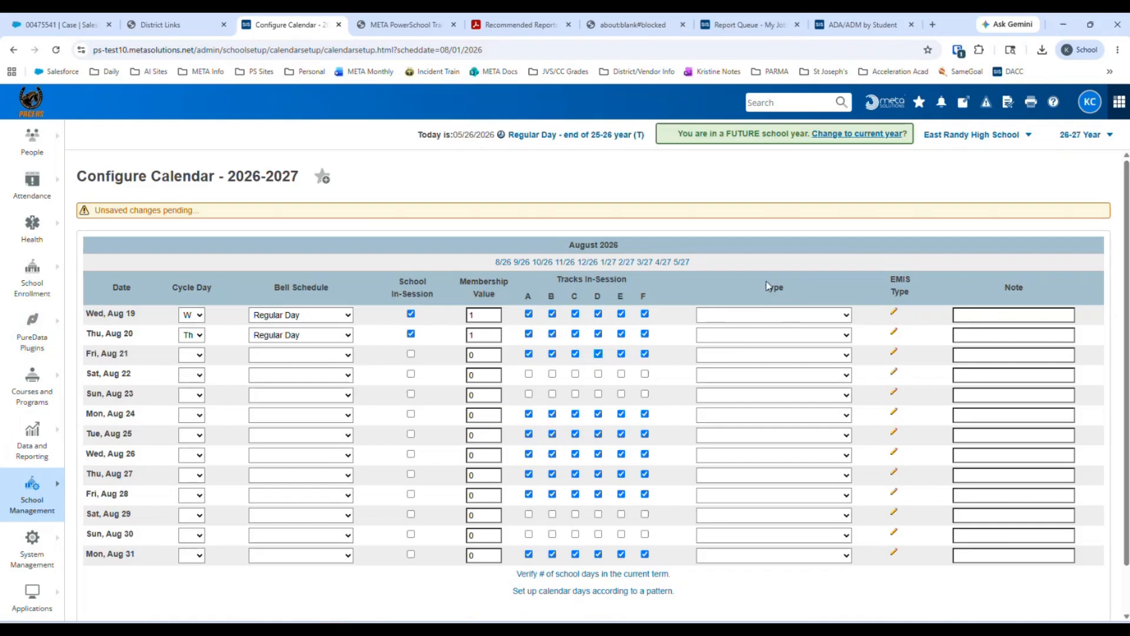
Review the available day types and set the type for Wednesday, August 19 to In Session
left_click(846, 318)
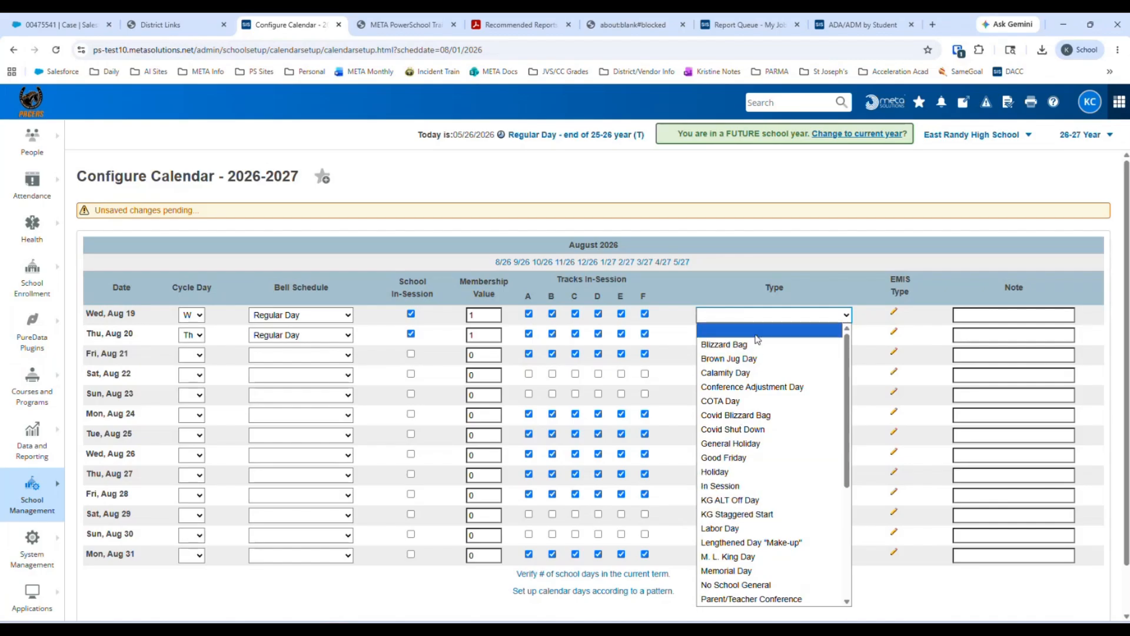
scroll(787, 354, "down", 3)
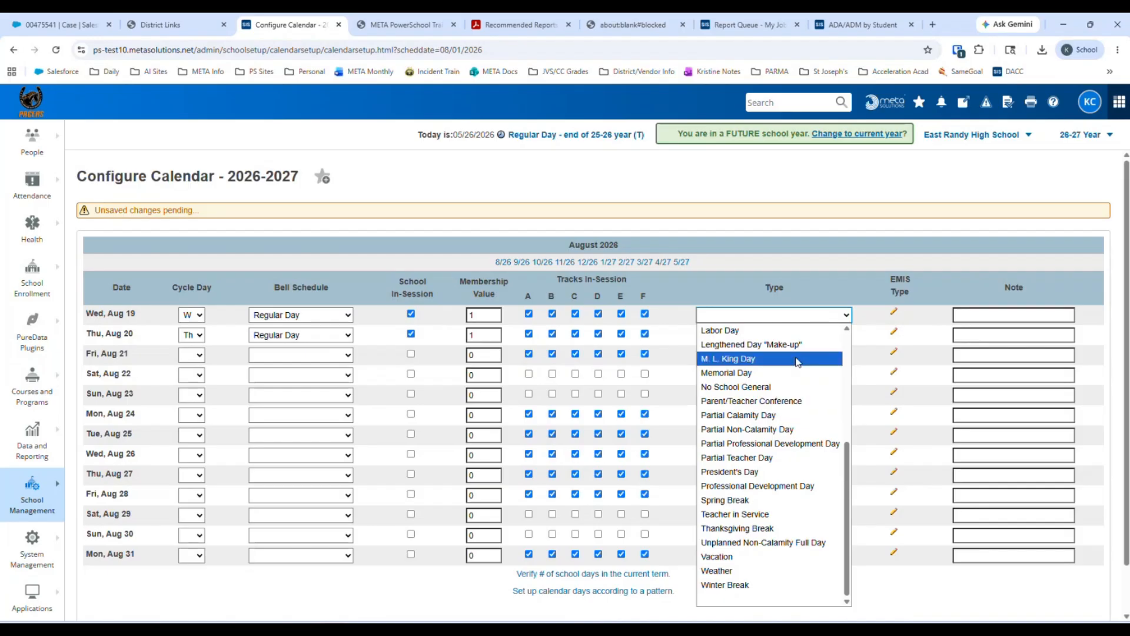
scroll(813, 445, "up", 5)
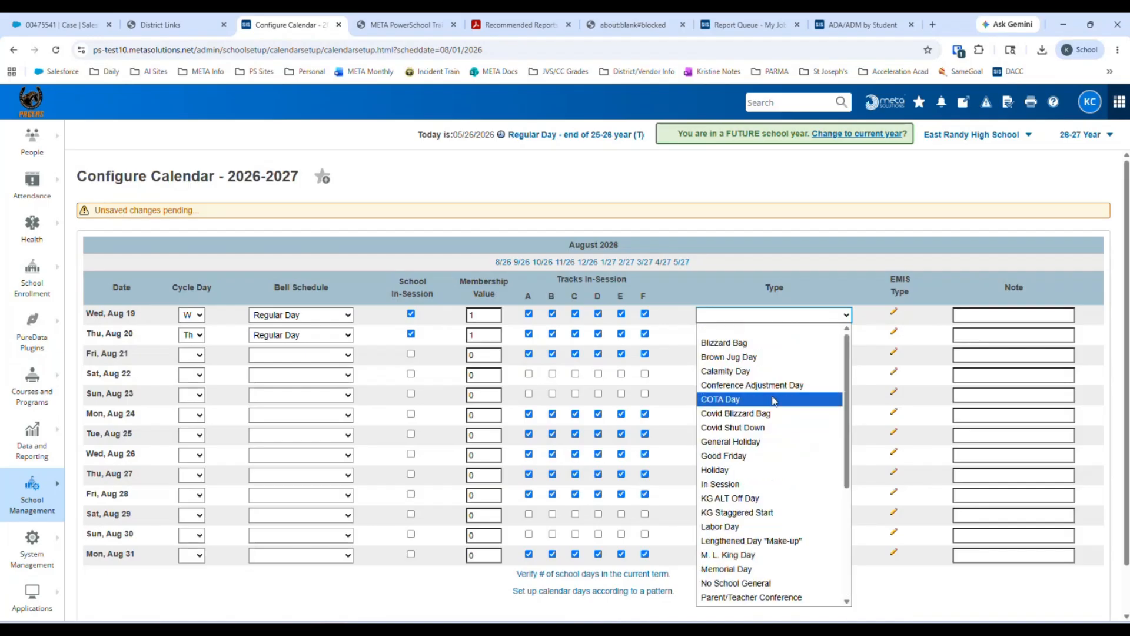
left_click(736, 489)
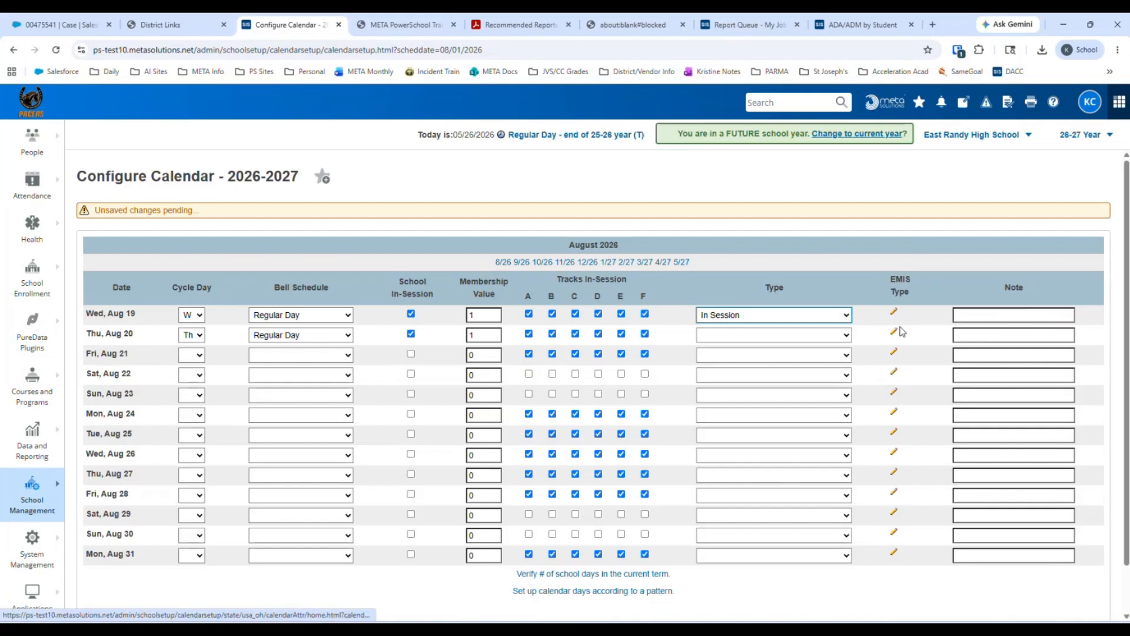
Try to open the EMIS type for August 19, stay on the calendar page, and select that day's note field
left_click_drag(892, 277, 911, 290)
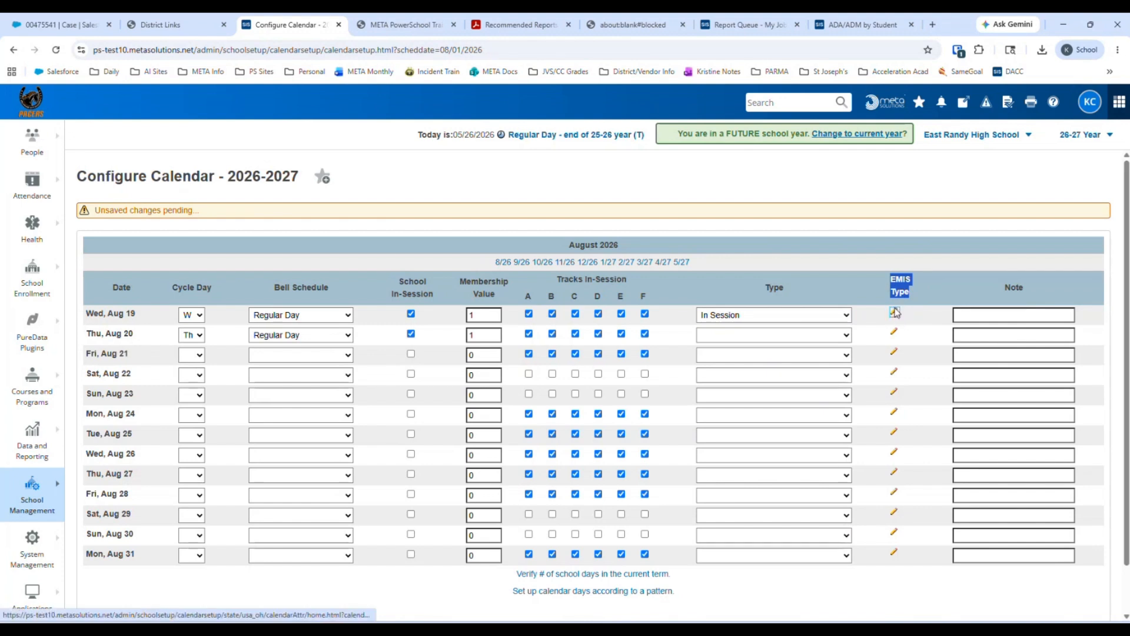
left_click(895, 314)
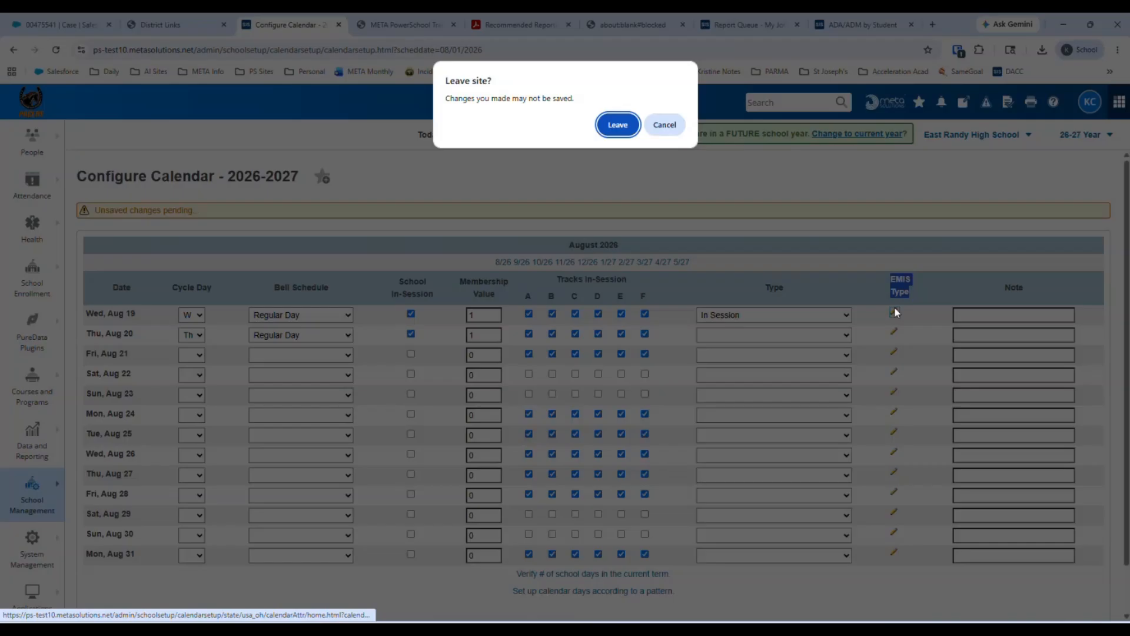
left_click(673, 125)
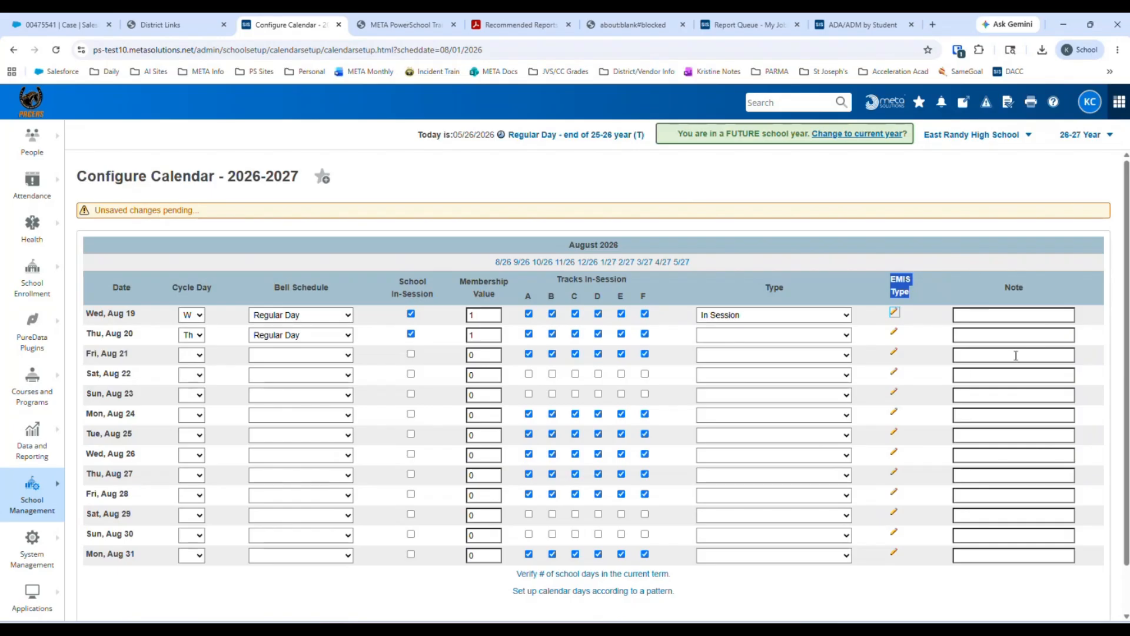
left_click(1006, 316)
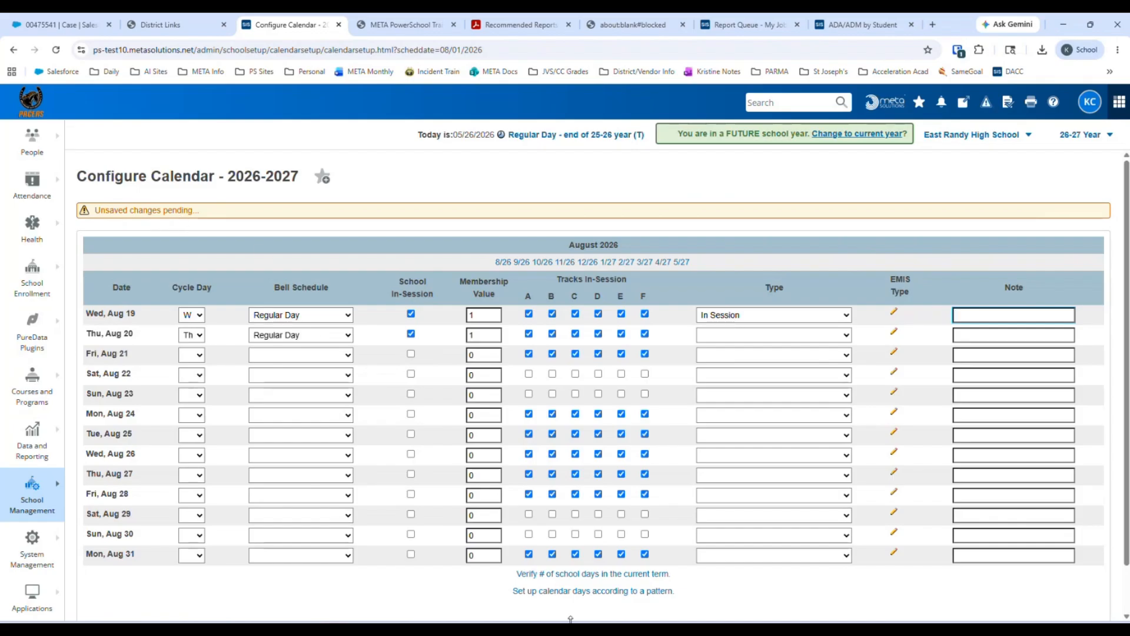
Try to switch the calendar to September 2026, staying on the August page each time to keep the unsaved edits
left_click(522, 262)
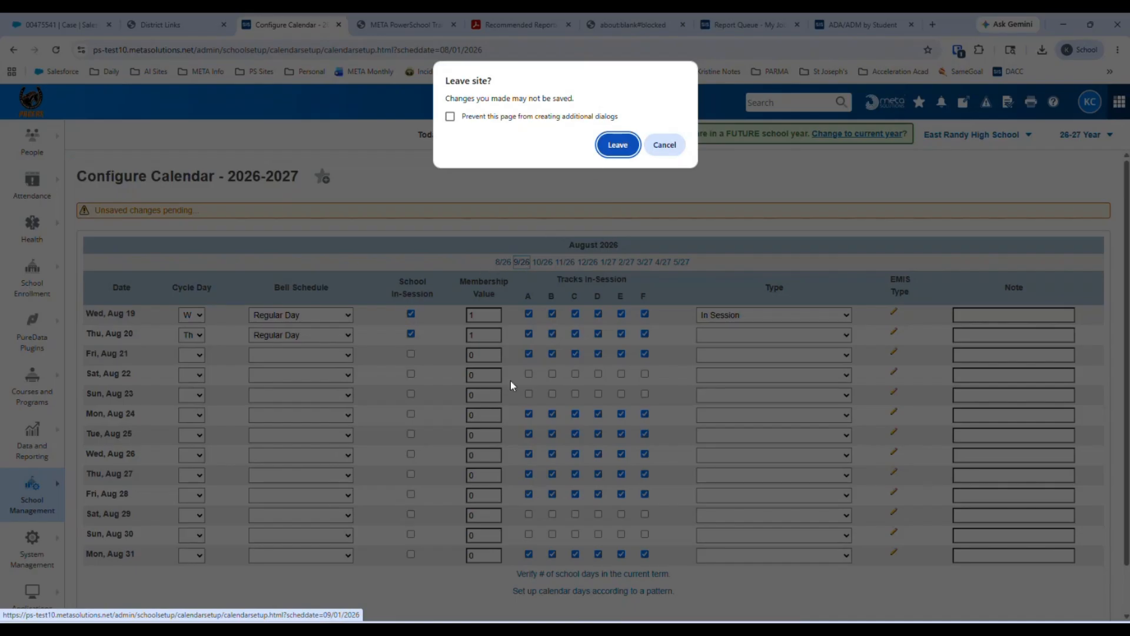
left_click(658, 144)
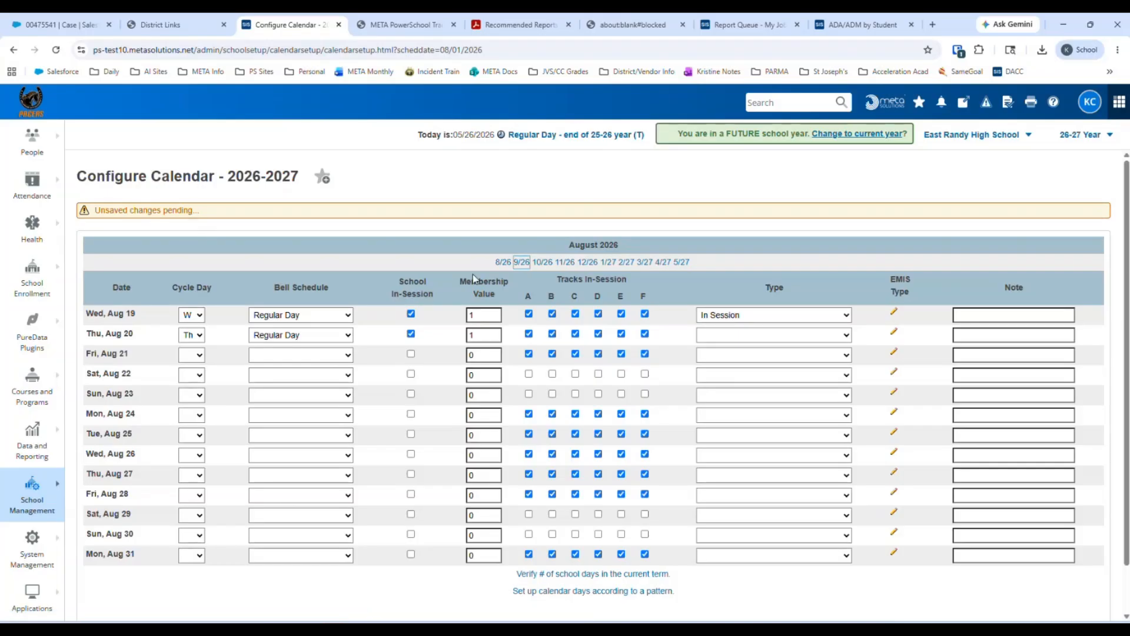
left_click(527, 266)
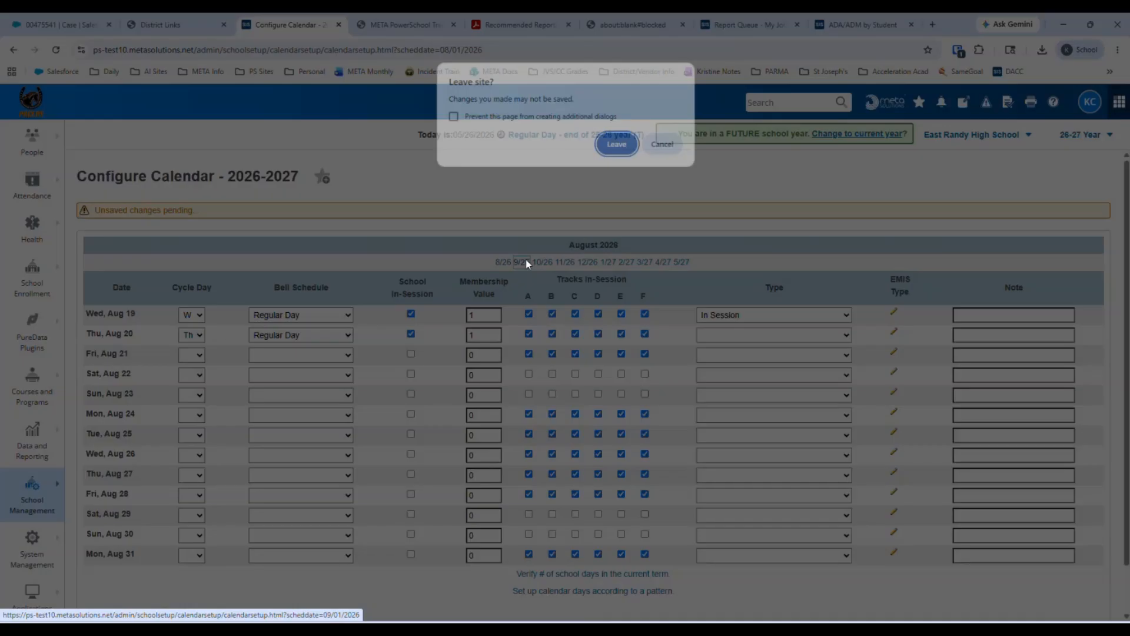
left_click(671, 147)
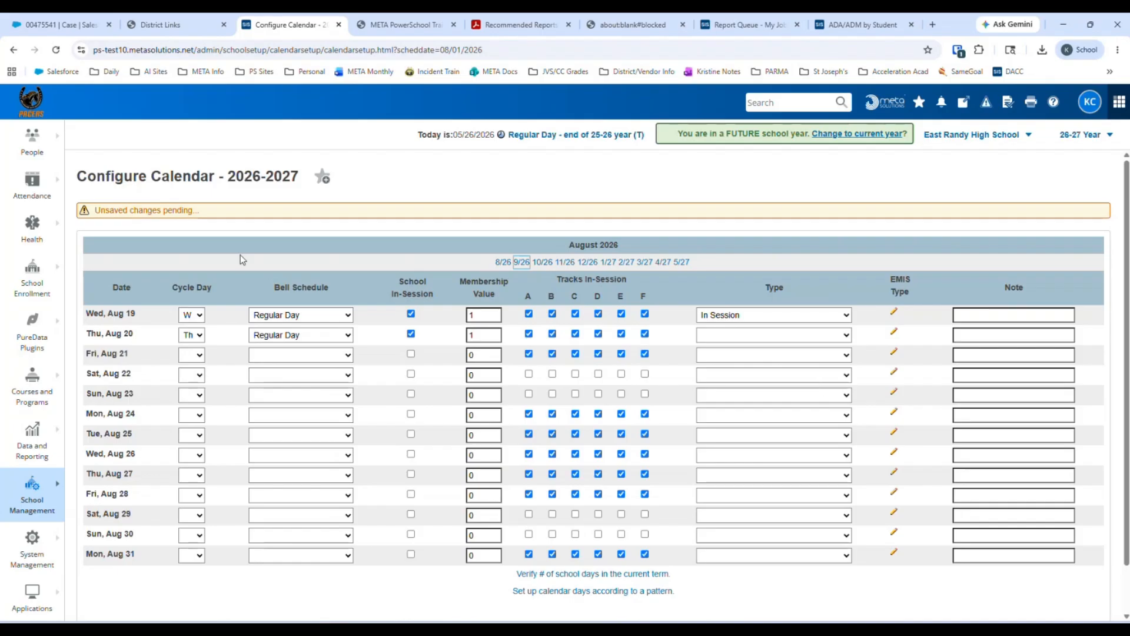
Open the Configure Automated Calendar page, discarding the unsaved August calendar changes
left_click(37, 501)
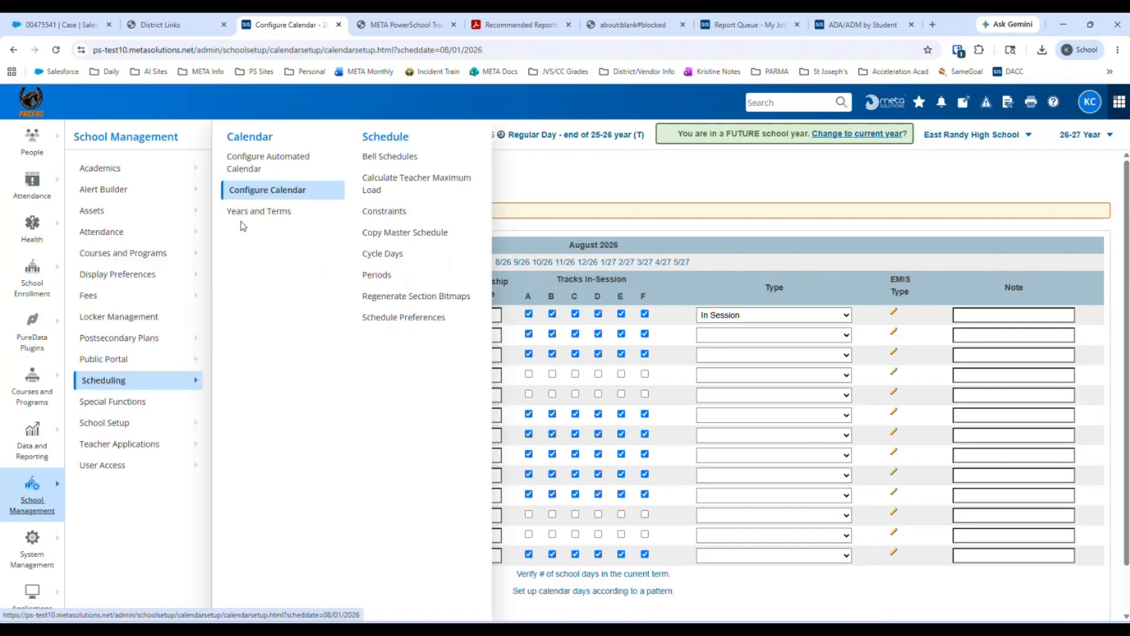
left_click(241, 163)
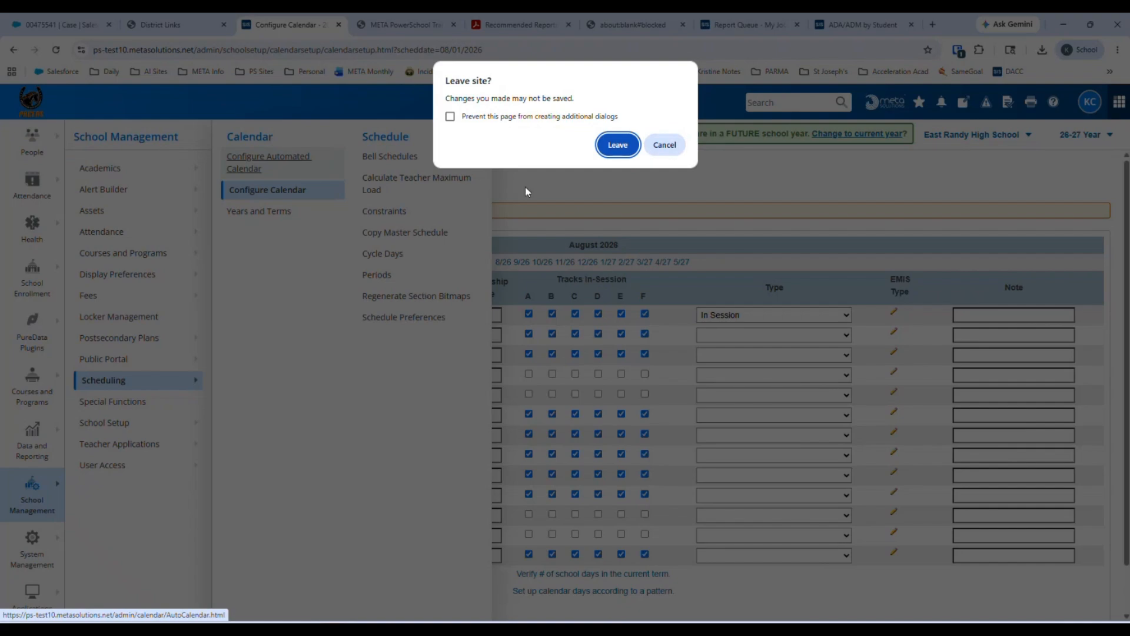
left_click(618, 145)
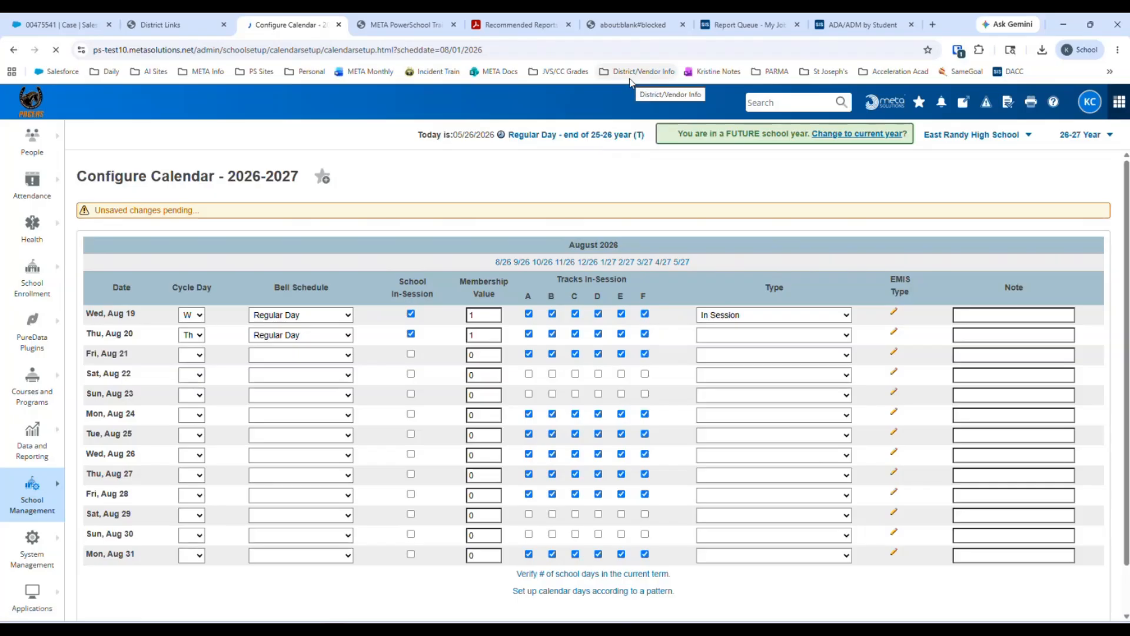
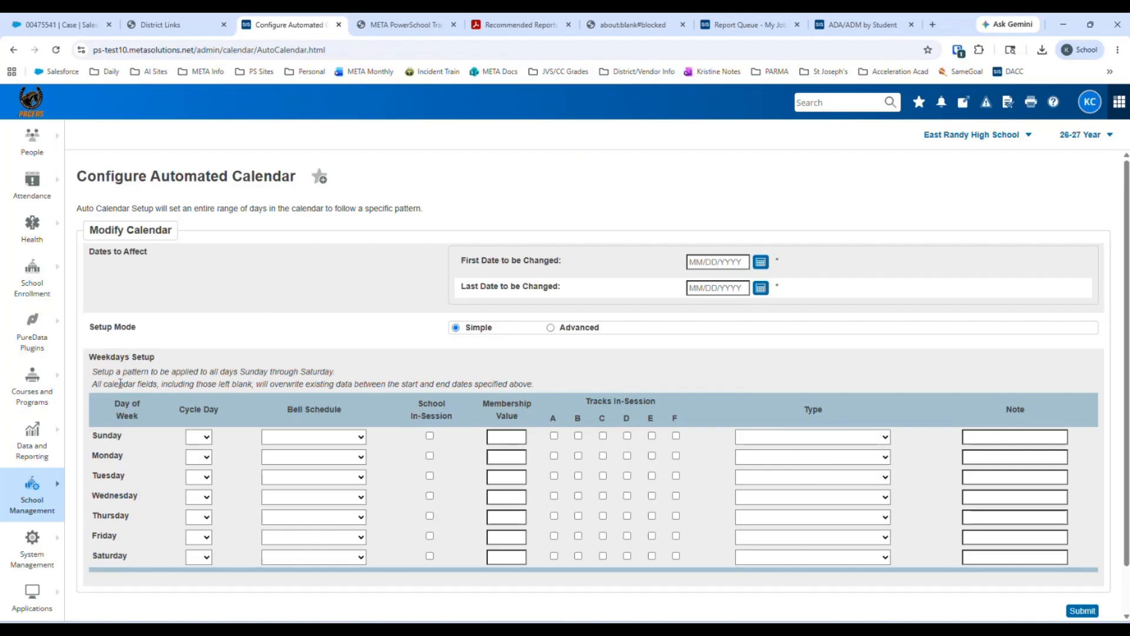
Return to Configure Calendar for 2026-2027 and open December 2026
left_click(35, 493)
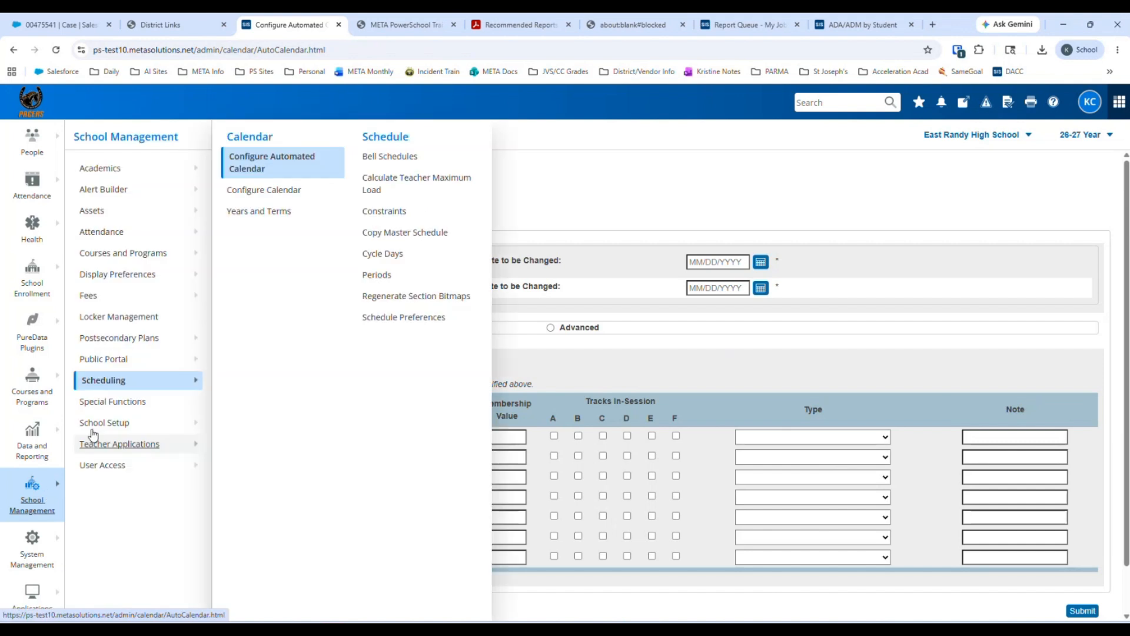
left_click(253, 190)
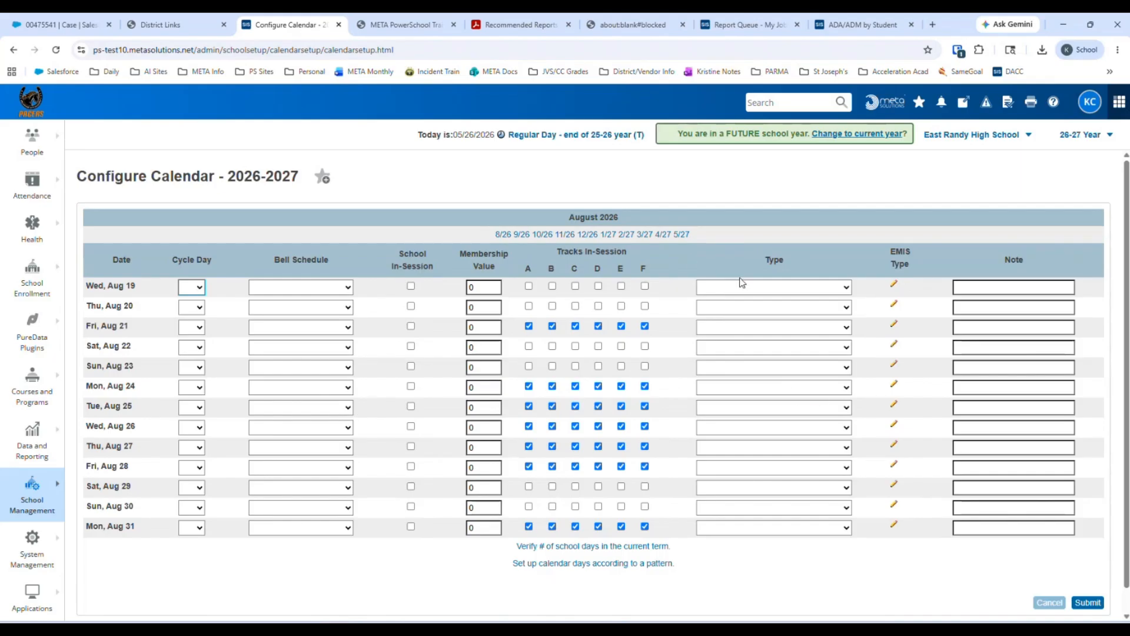
left_click(589, 235)
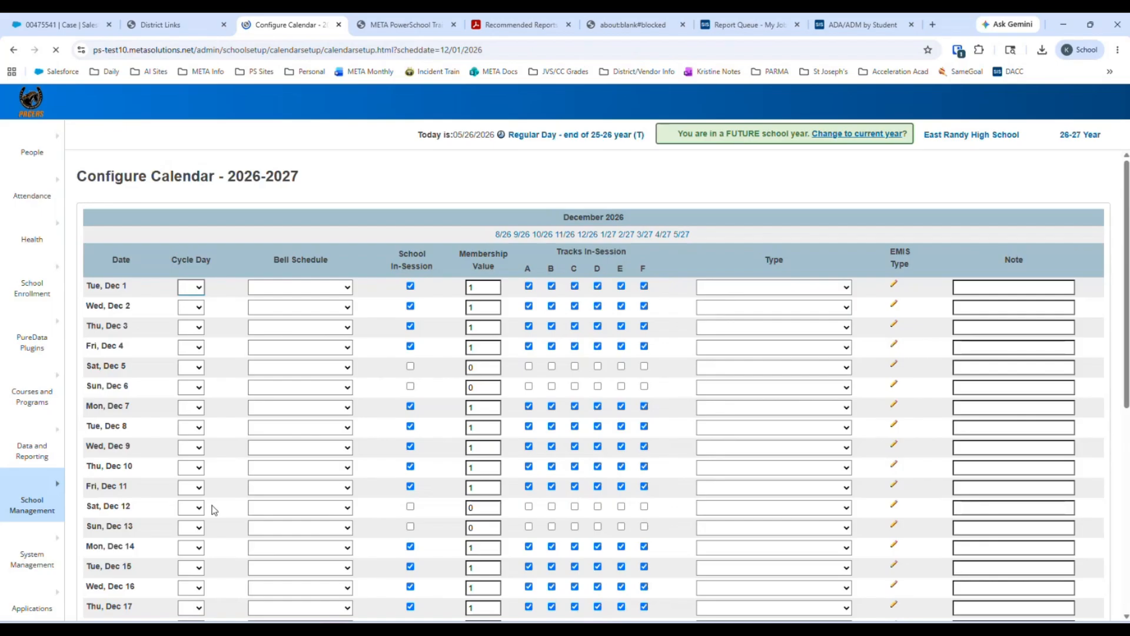
Mark Friday, December 25 and Thursday, December 24 as not in session
scroll(186, 428, "down", 5)
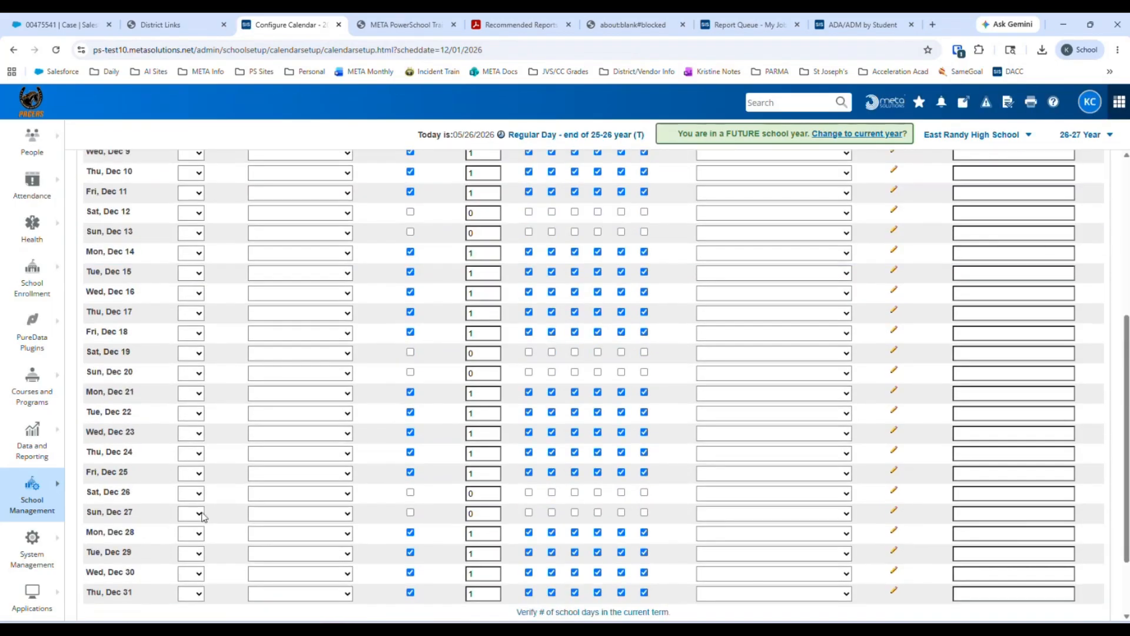
left_click(293, 474)
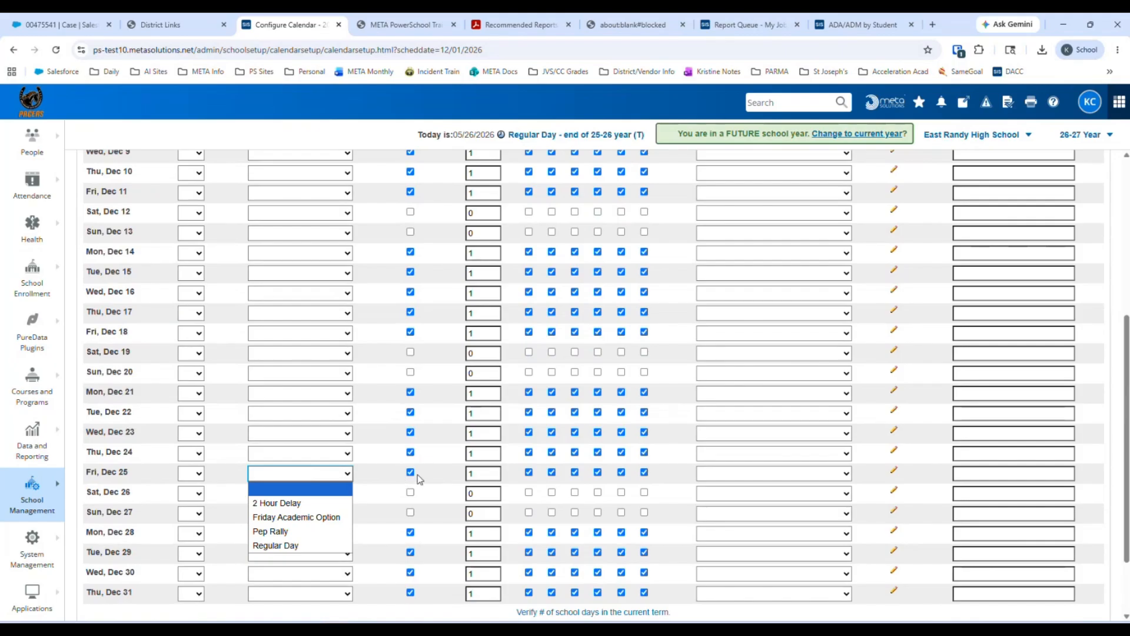
left_click(408, 474)
scroll(413, 480, "up", 1)
left_click(412, 481)
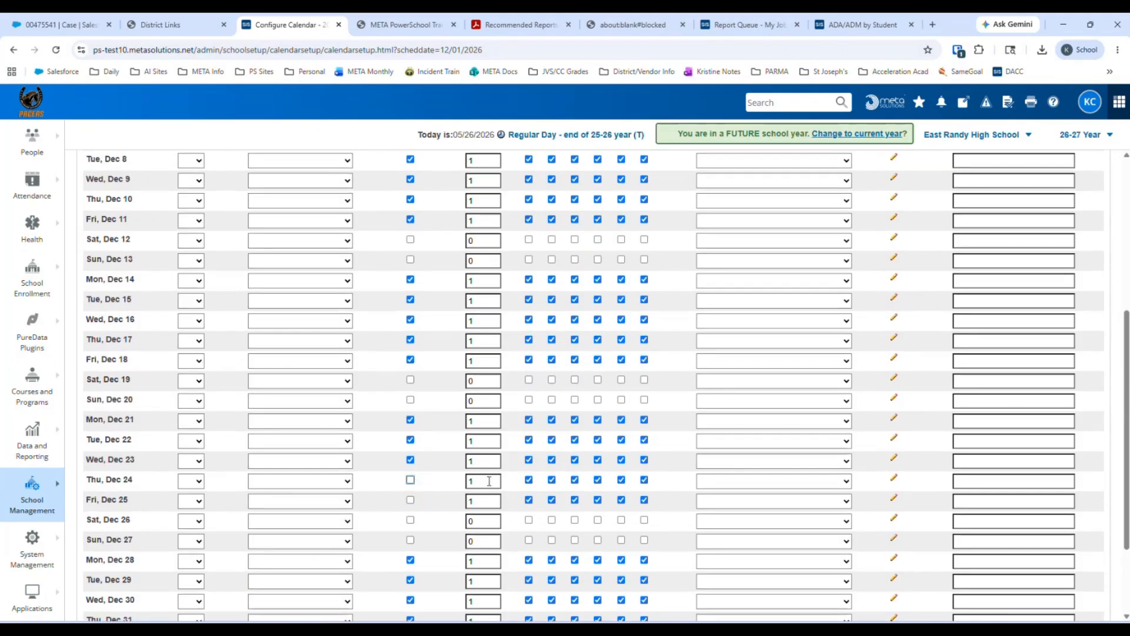
Set the membership value for Thursday, December 24 to 0 and view its cycle day options
key("Tab")
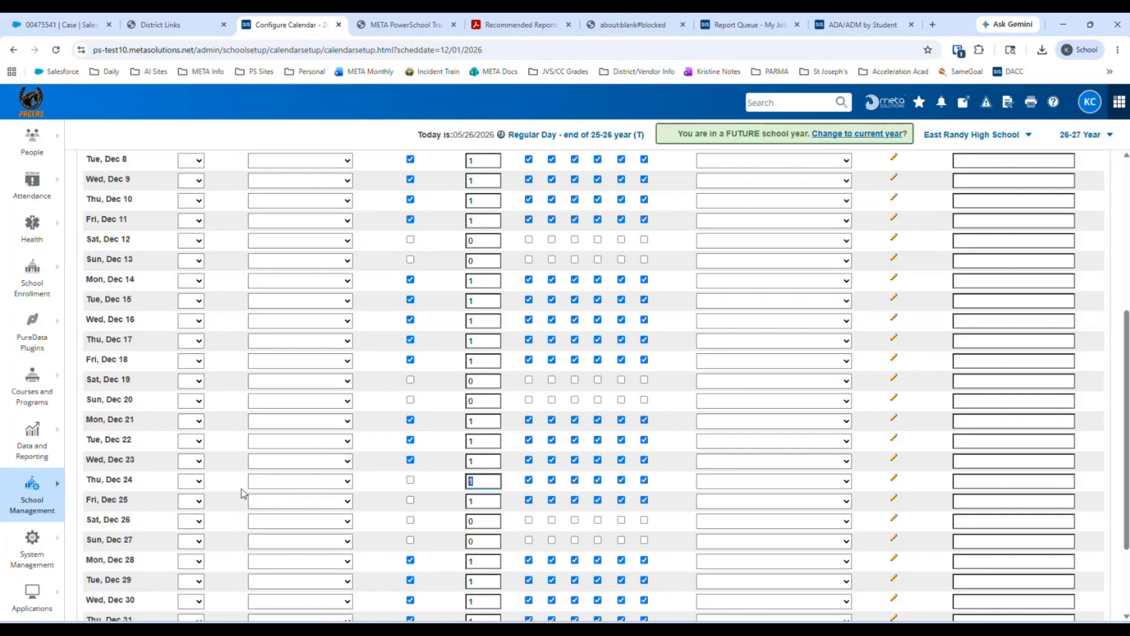
type("0")
left_click(199, 482)
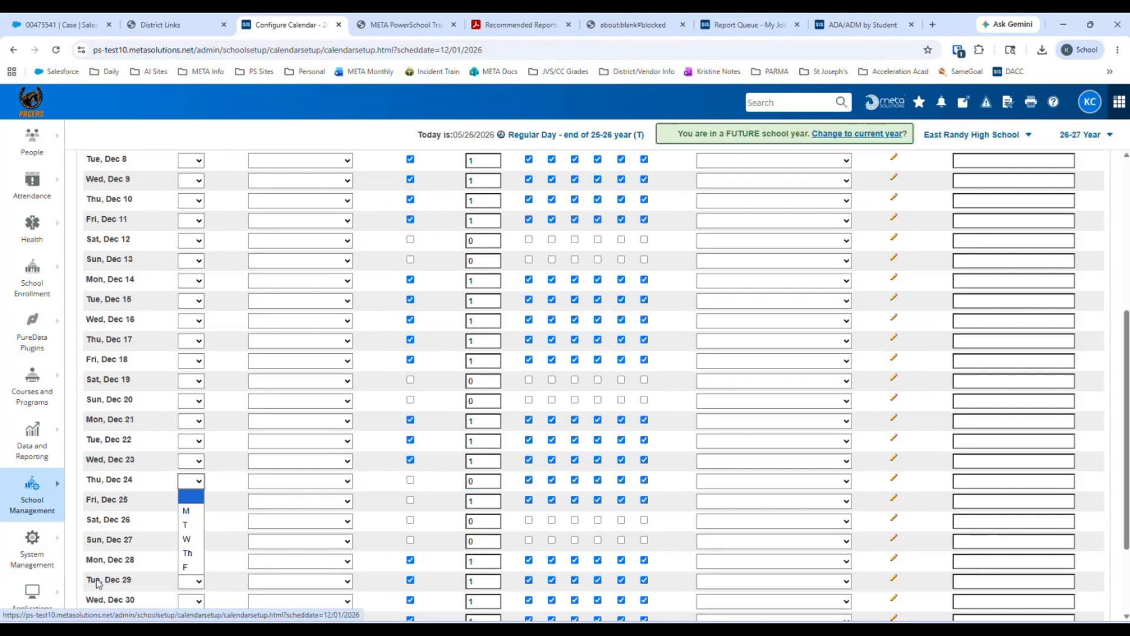
scroll(377, 506, "up", 2)
scroll(378, 506, "up", 5)
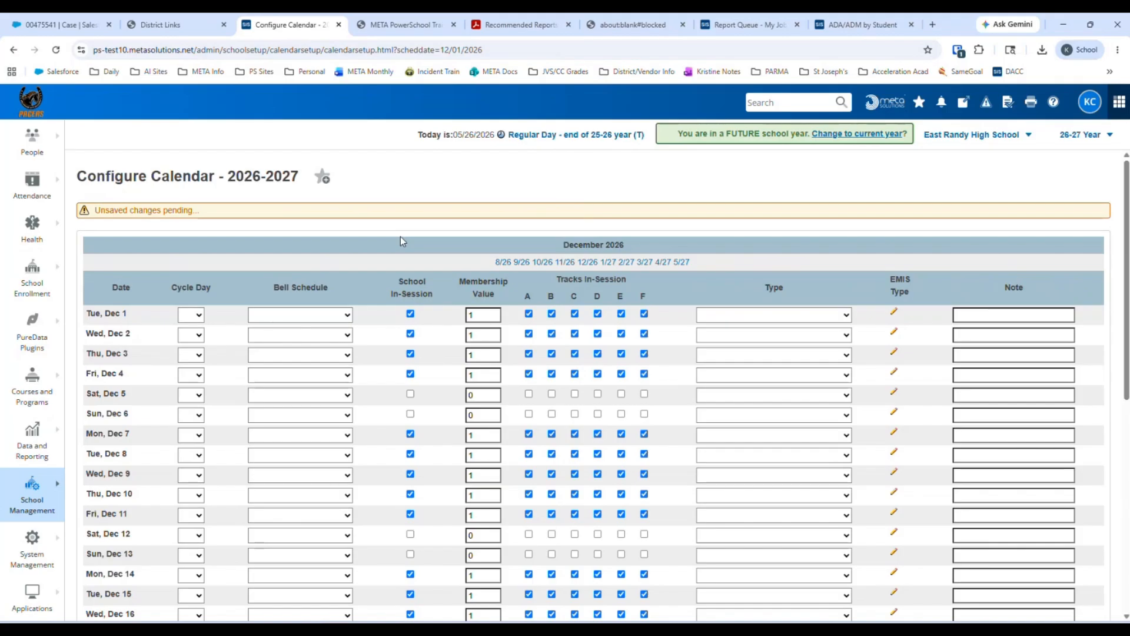
Return to the Start Page, discarding the unsaved December calendar changes
left_click(34, 487)
left_click(37, 97)
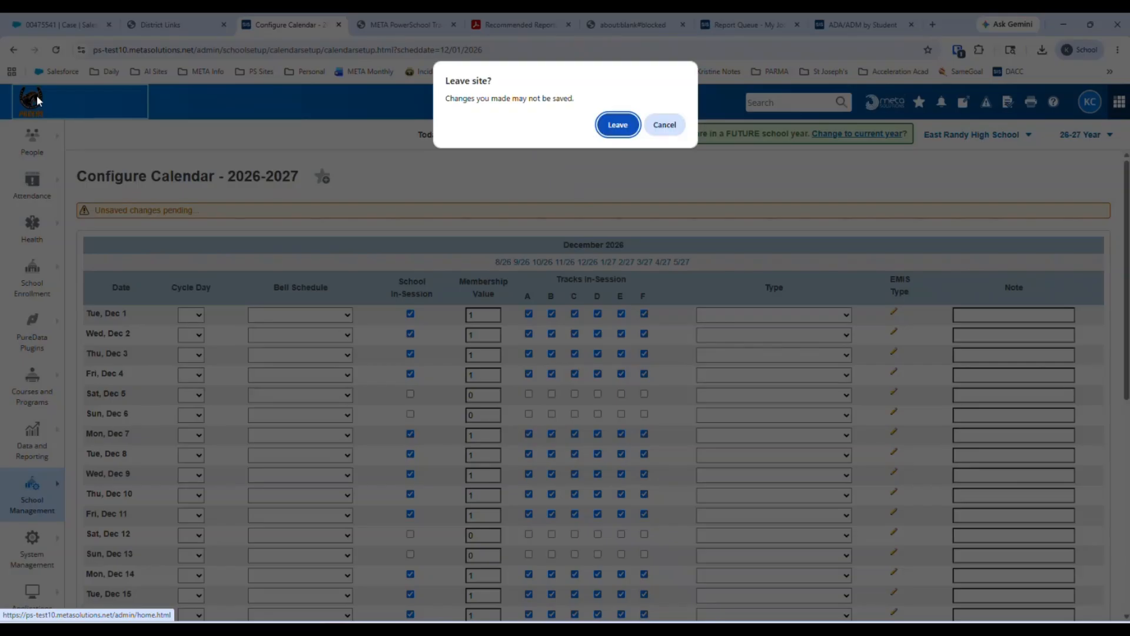
left_click(620, 126)
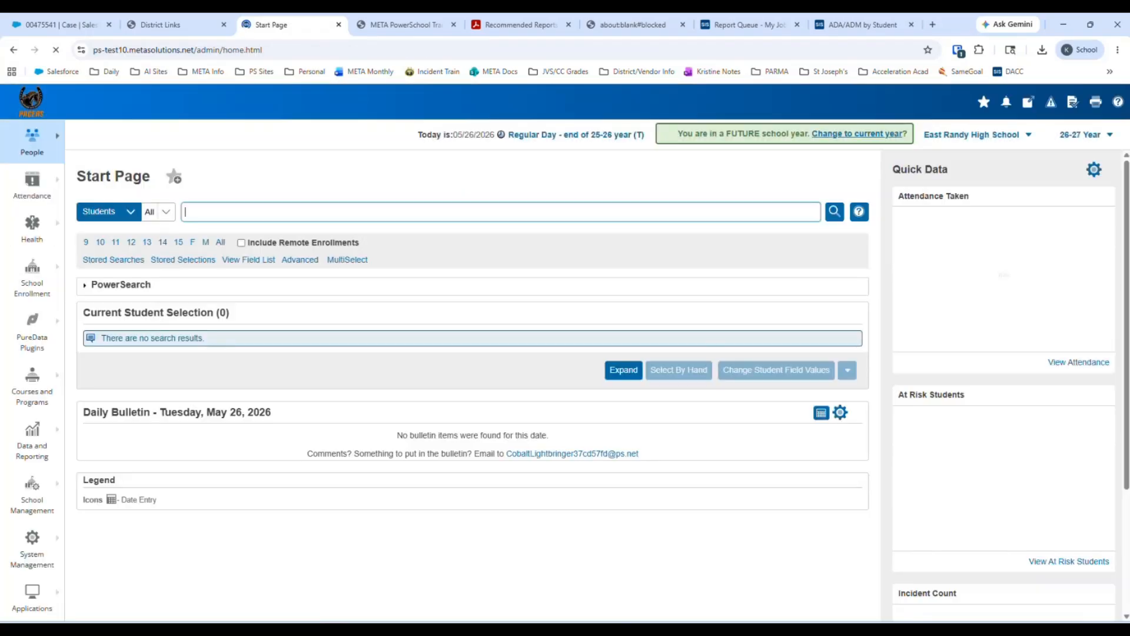
Open East Randy High School's bell schedules, examine the Regular Day periods and times, and return to the list
left_click(33, 505)
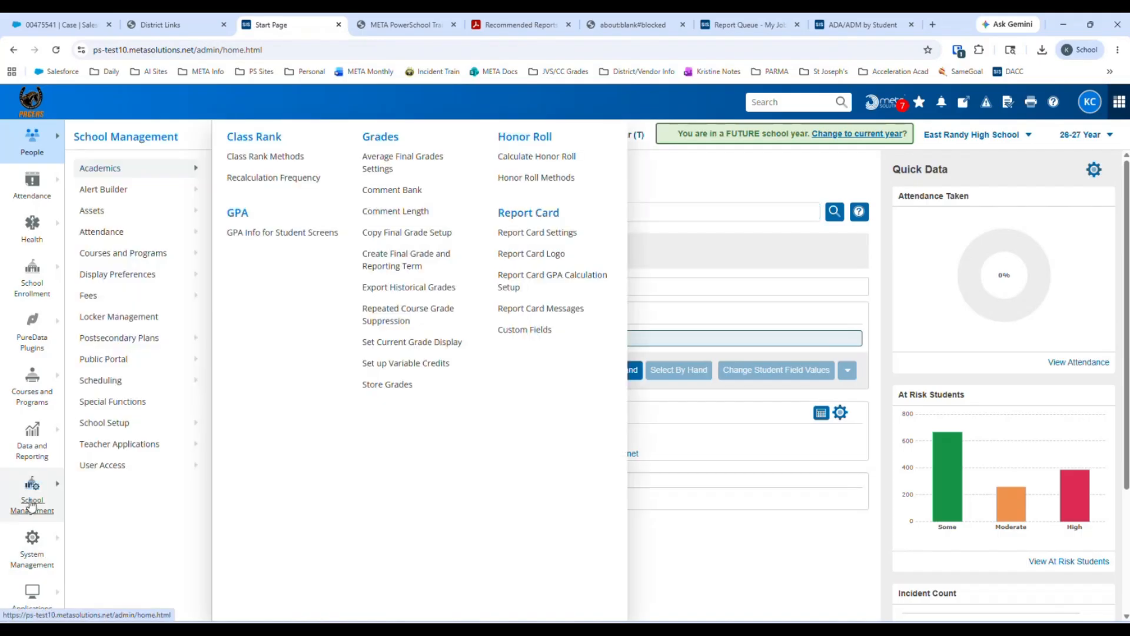
mouse_move(103, 389)
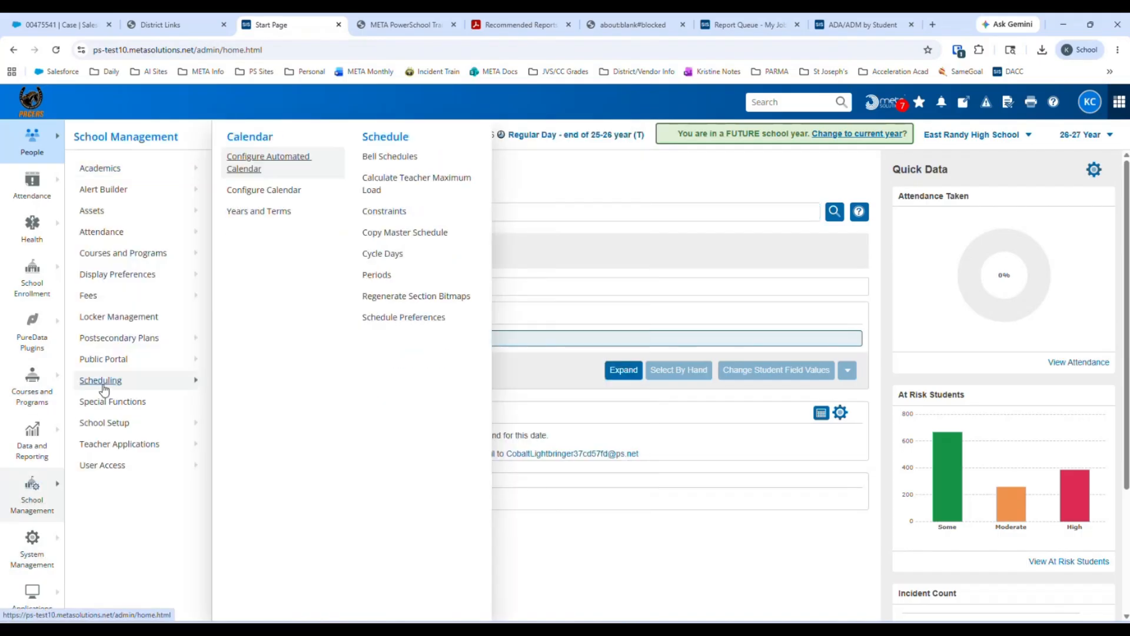
left_click(397, 159)
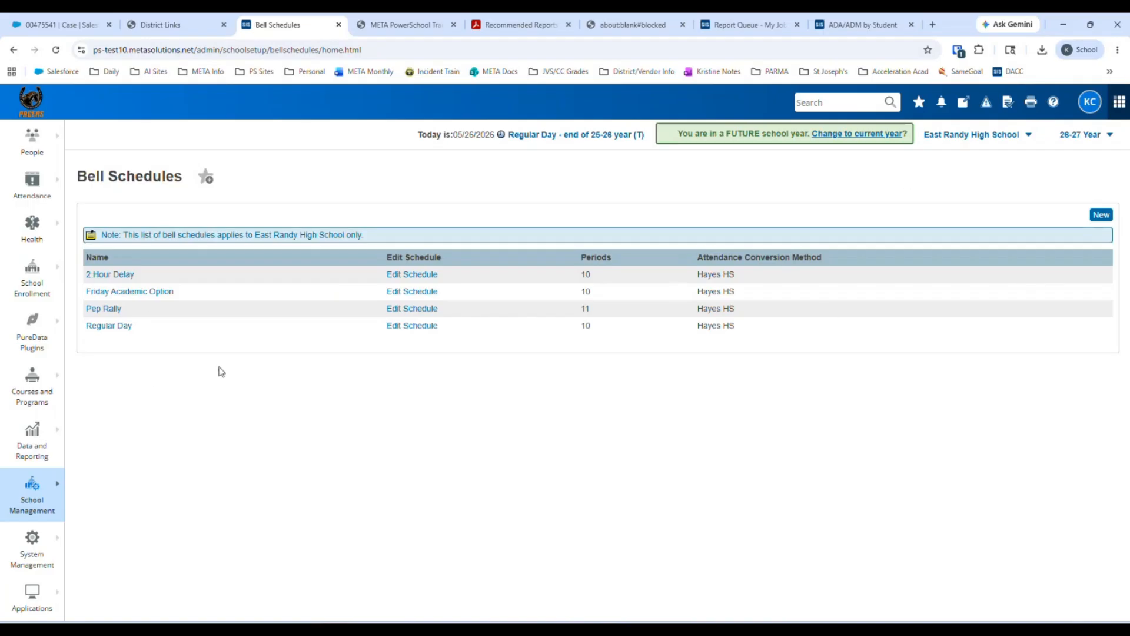
left_click(423, 327)
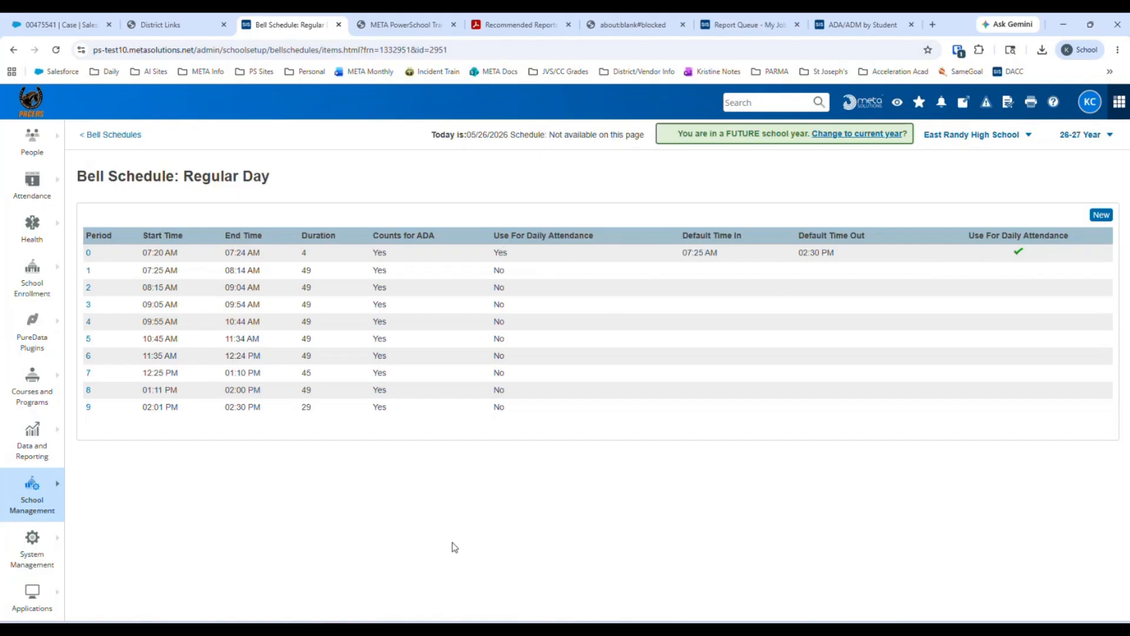
left_click(108, 135)
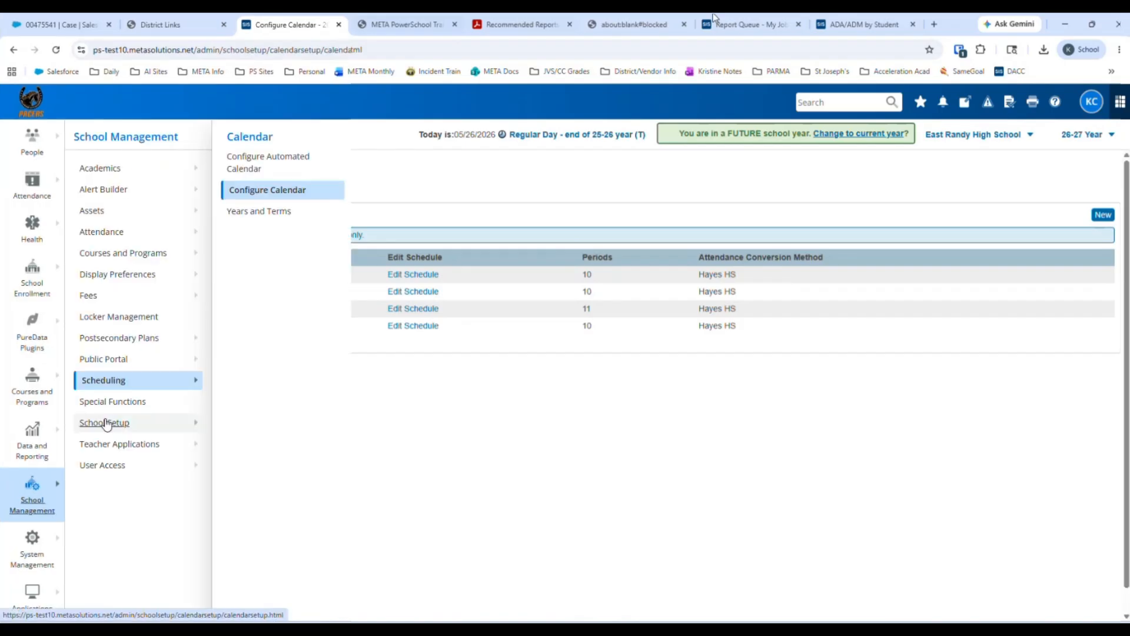
Make the Full Day full-time equivalency the default for grades 10, 12 and 15 as well, and save it
mouse_move(99, 236)
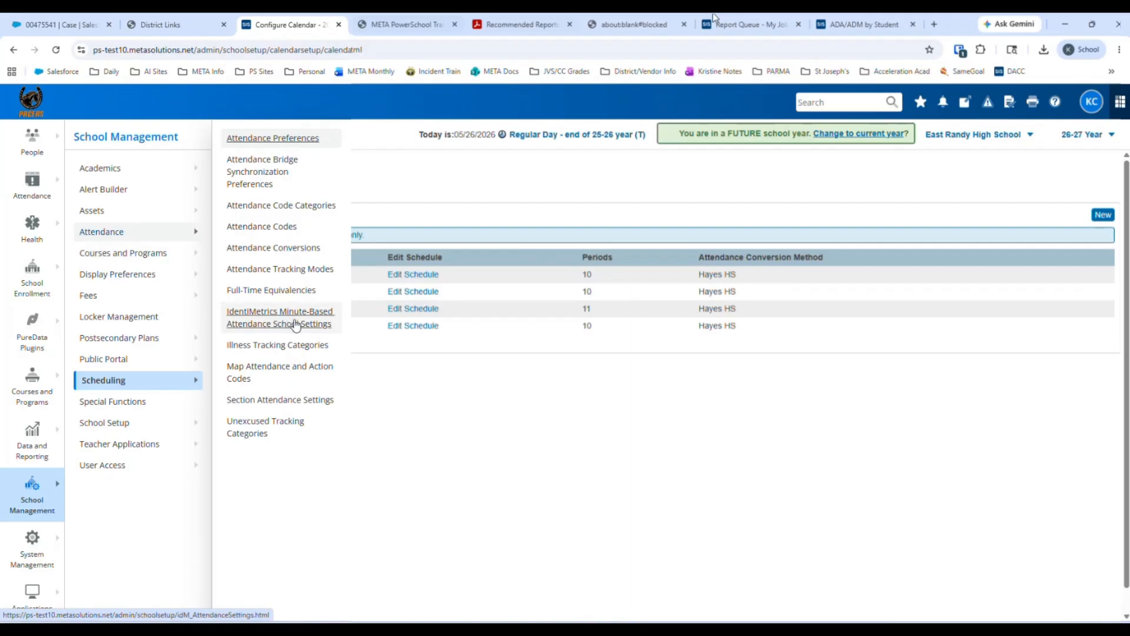
left_click(275, 290)
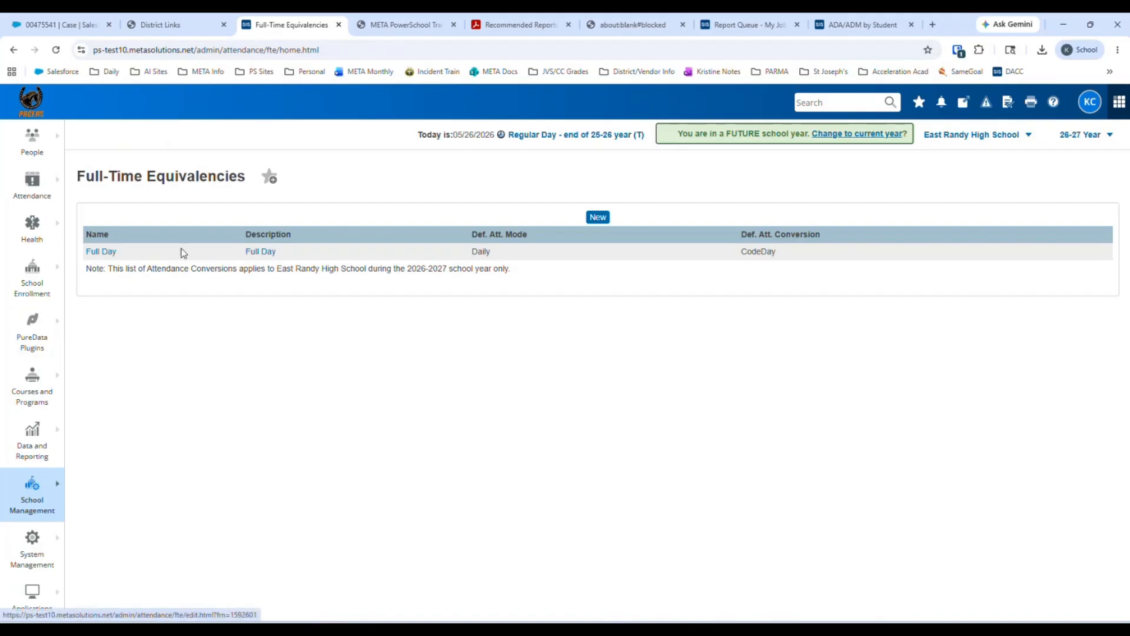
left_click(103, 252)
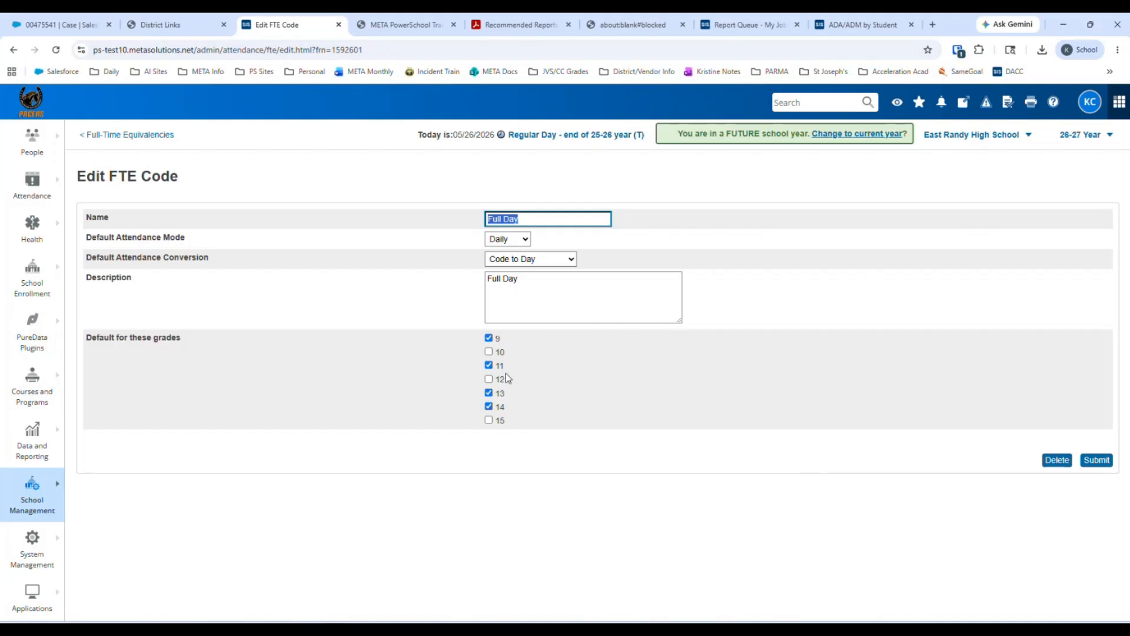
left_click(488, 352)
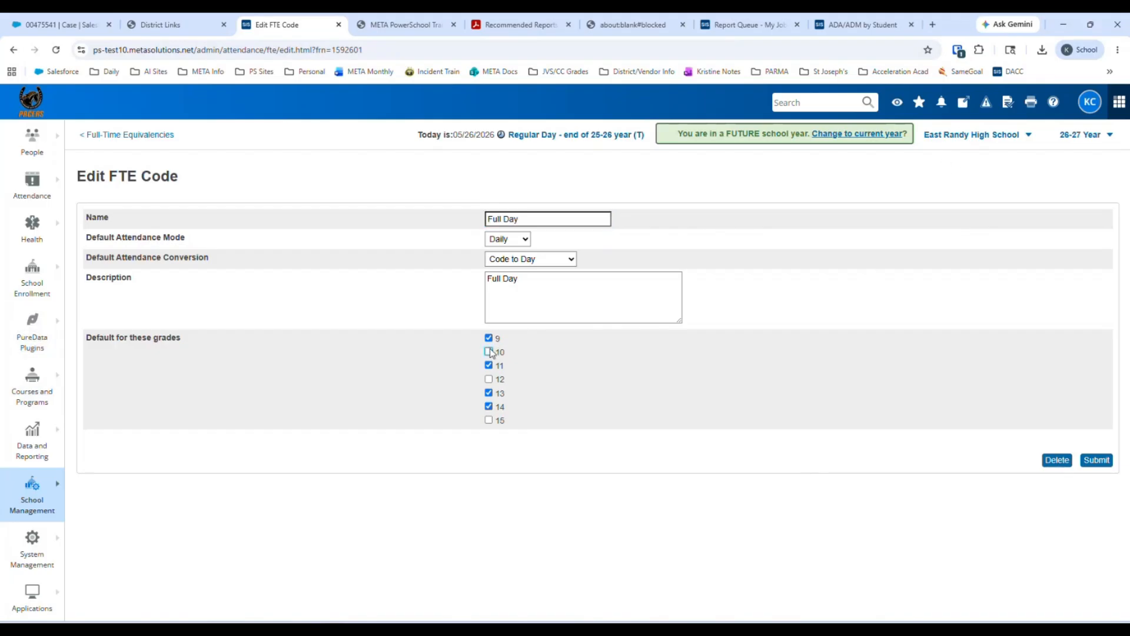
left_click(488, 379)
left_click(488, 420)
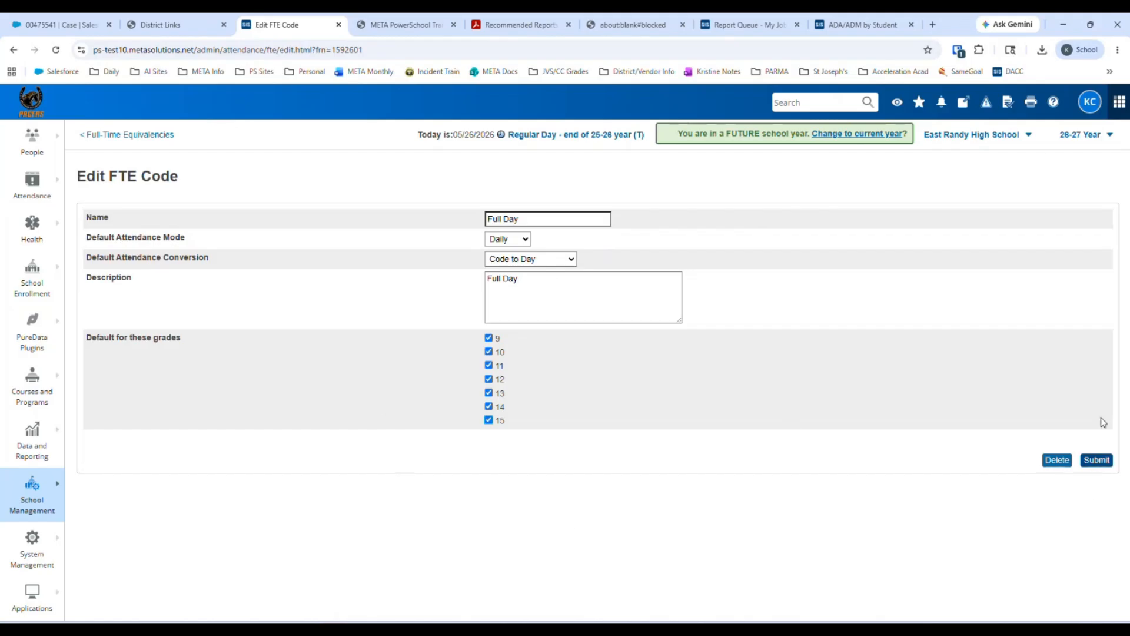
left_click(1099, 461)
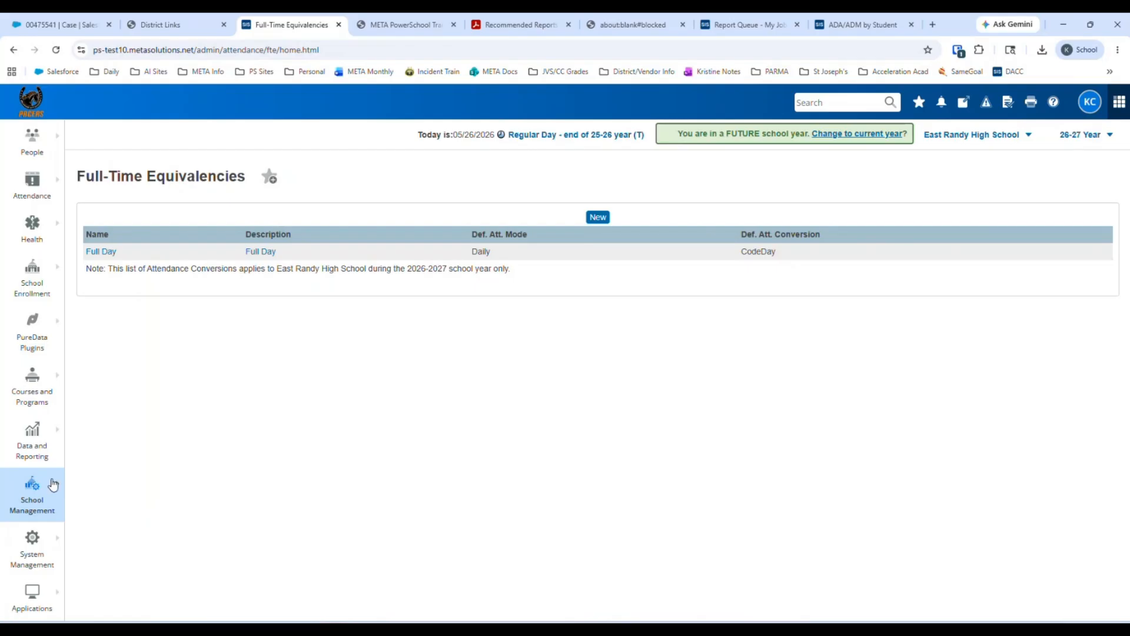
Switch from District Office to Jeffstad Elementary School and check which school years and terms are selectable in each
mouse_move(17, 18)
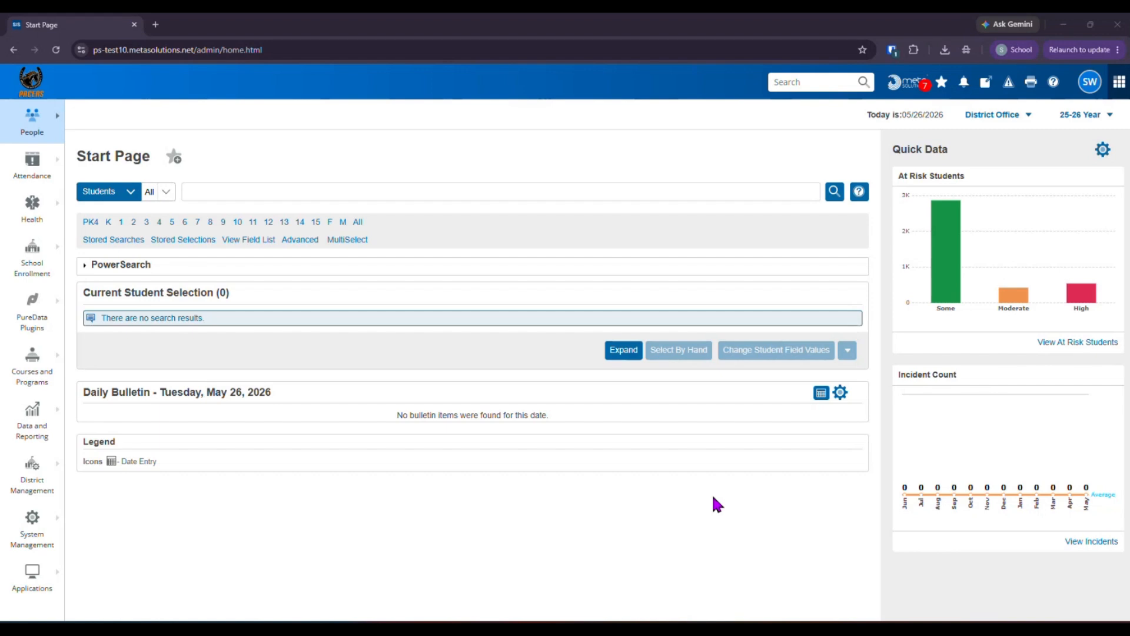
left_click(1085, 122)
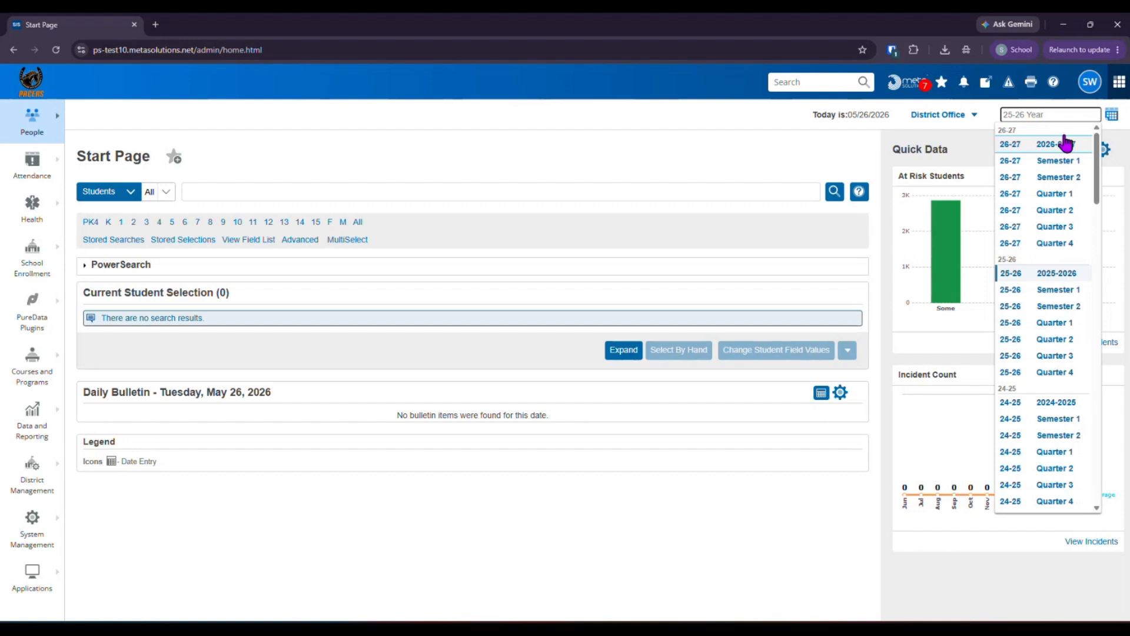
left_click(987, 130)
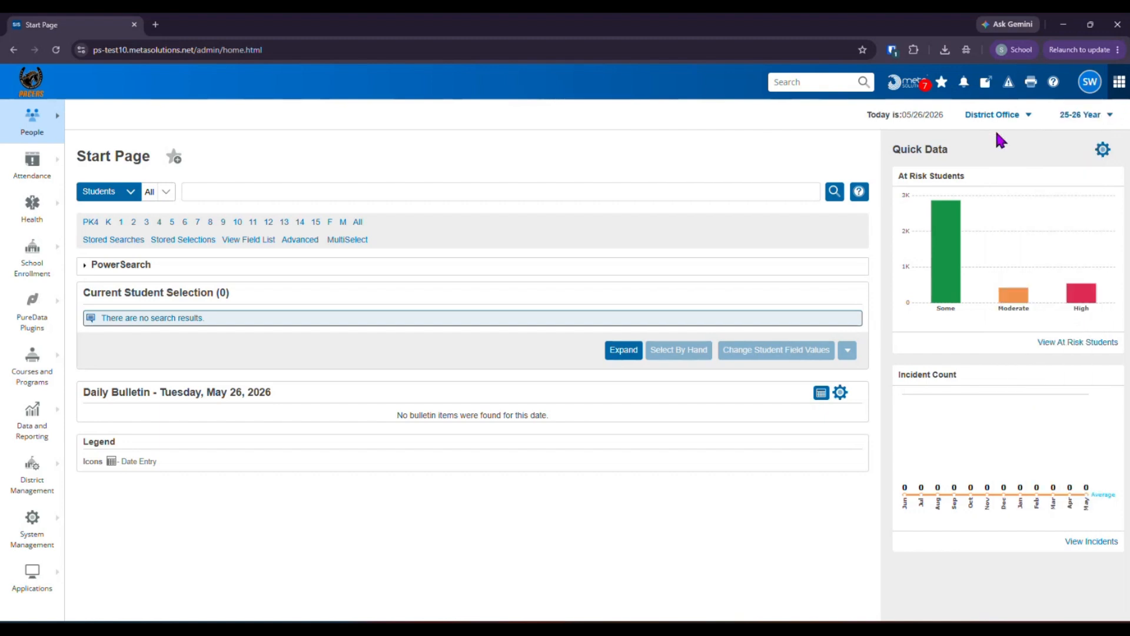
left_click(997, 123)
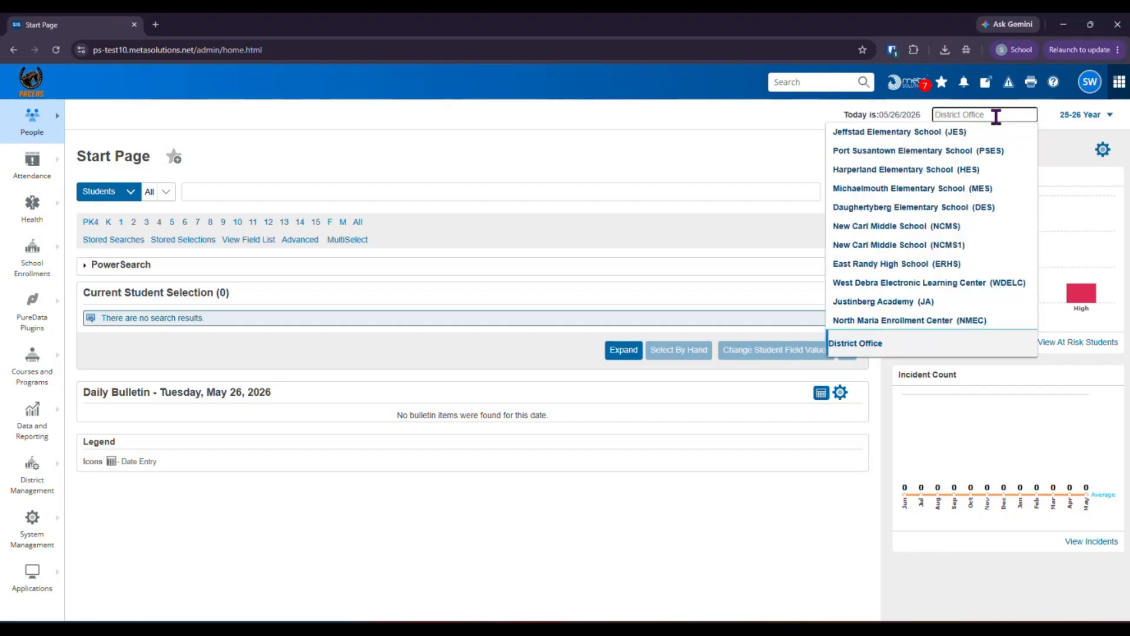
left_click(945, 132)
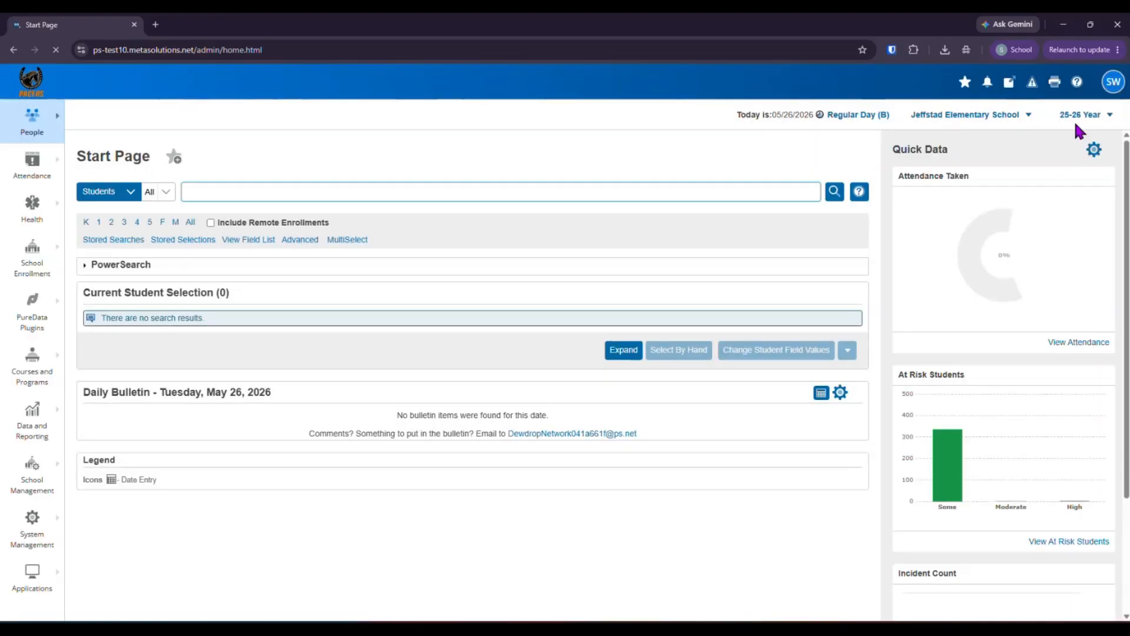
left_click(1081, 115)
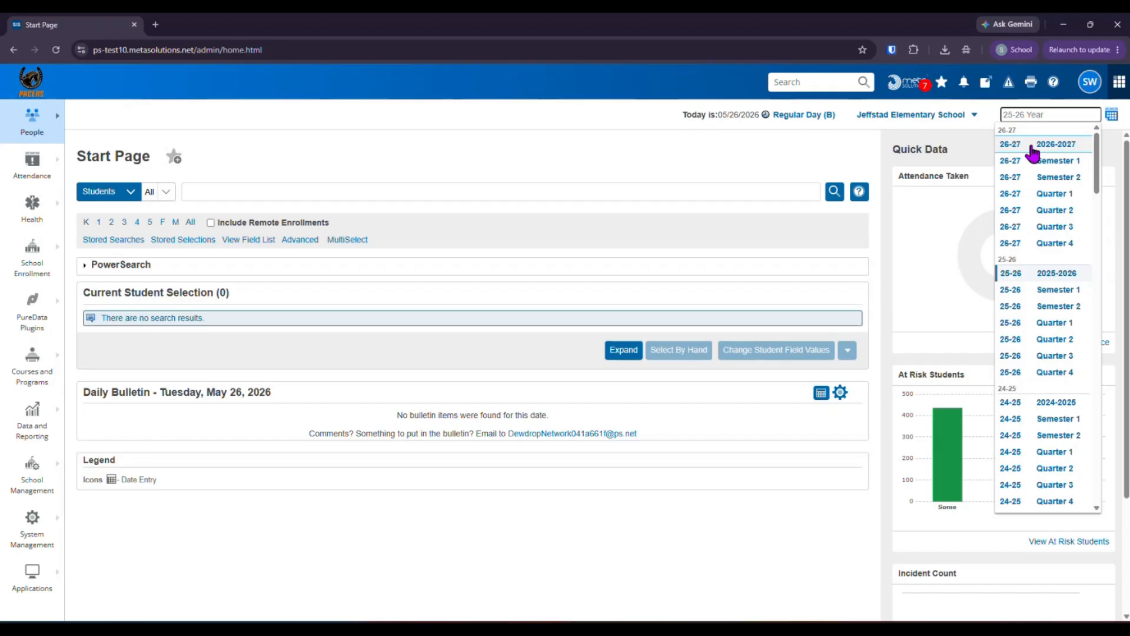
left_click(848, 155)
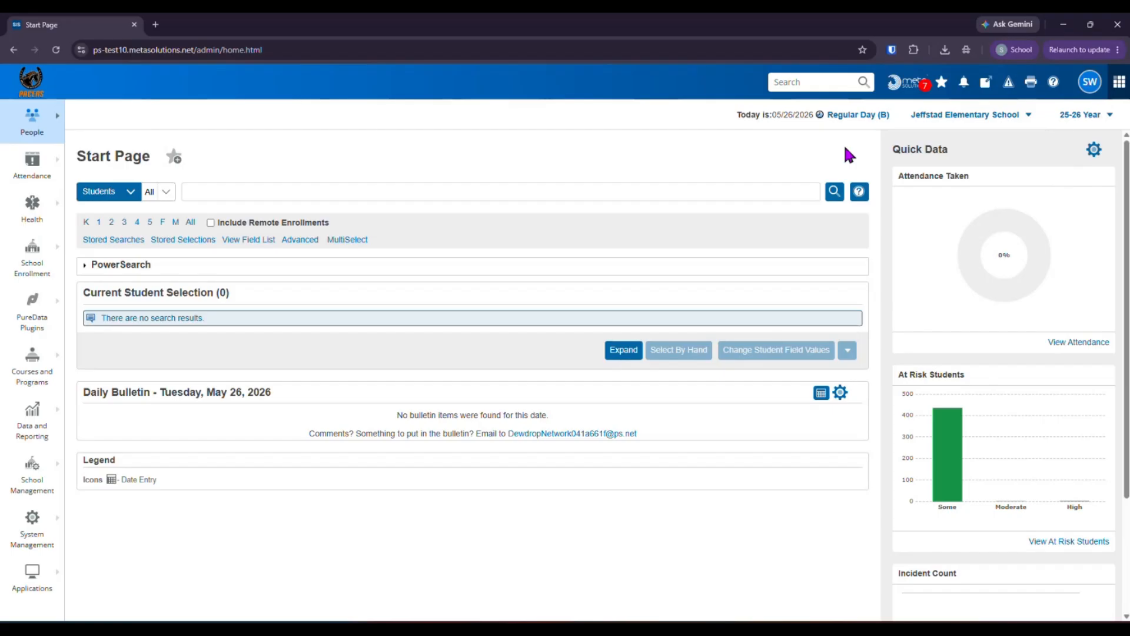
Open the 2026-2027 term setup from Jeffstad Elementary School's Years and Terms
left_click(37, 490)
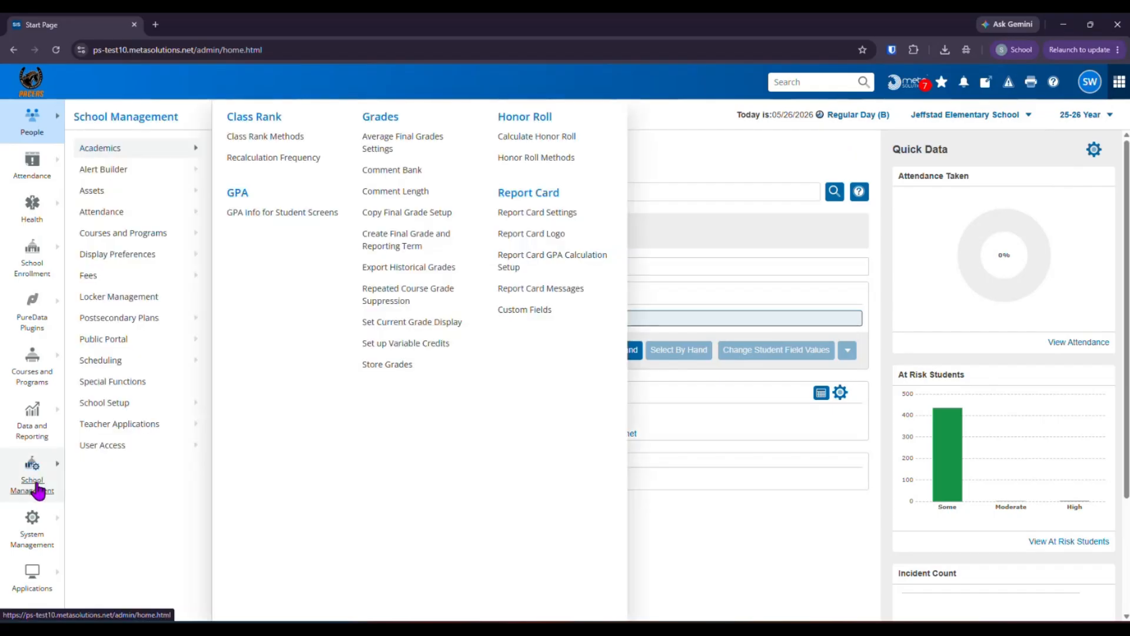
left_click(121, 362)
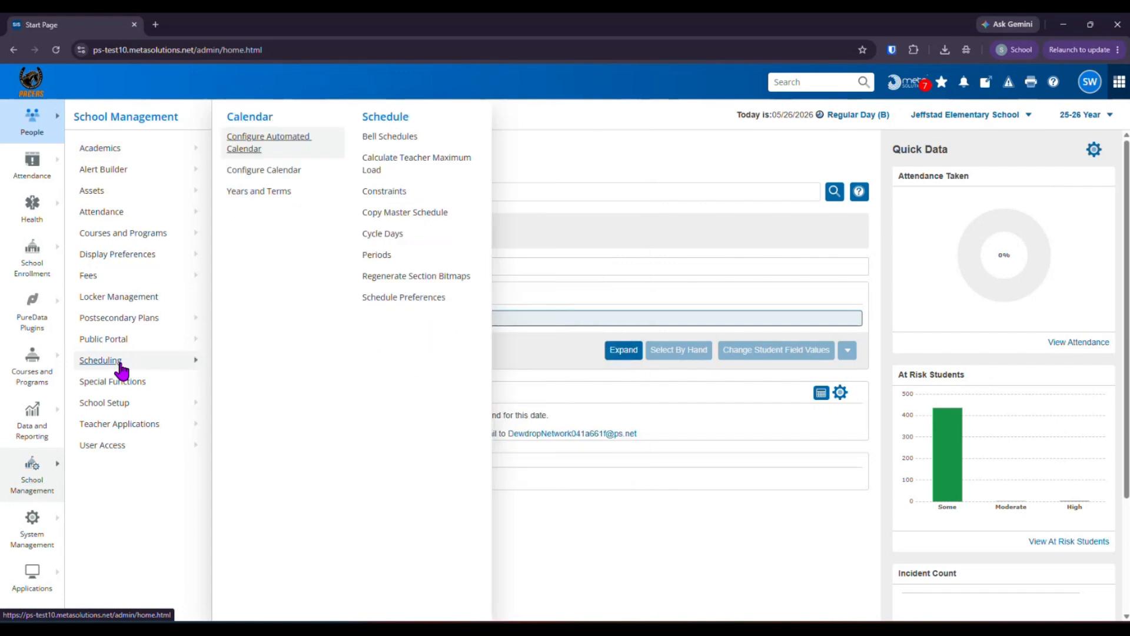
left_click(263, 198)
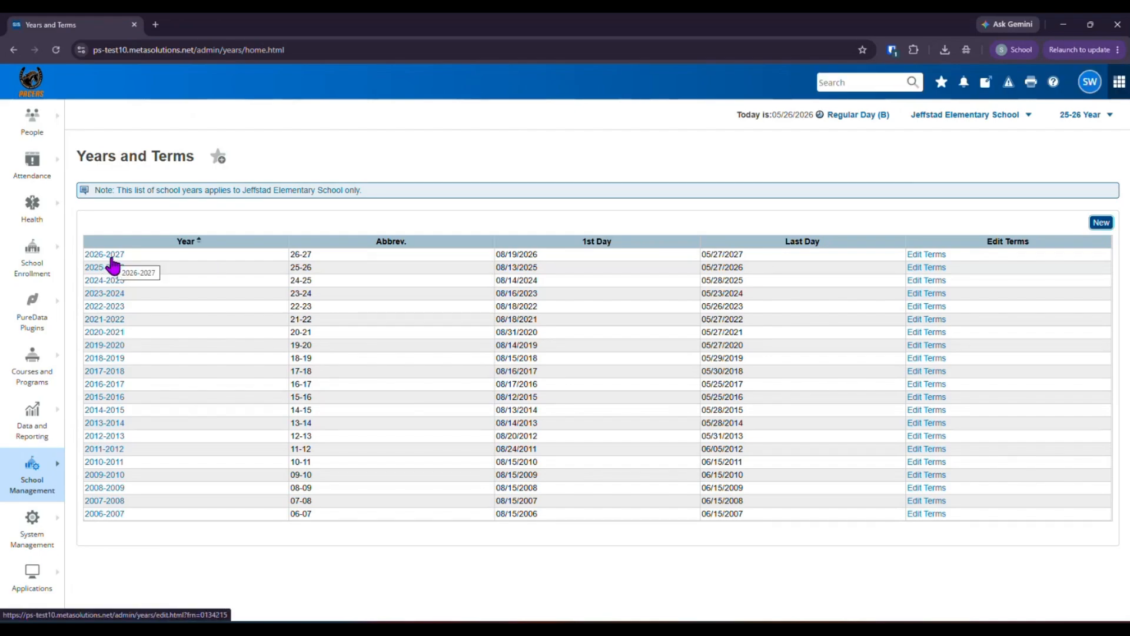
left_click(927, 256)
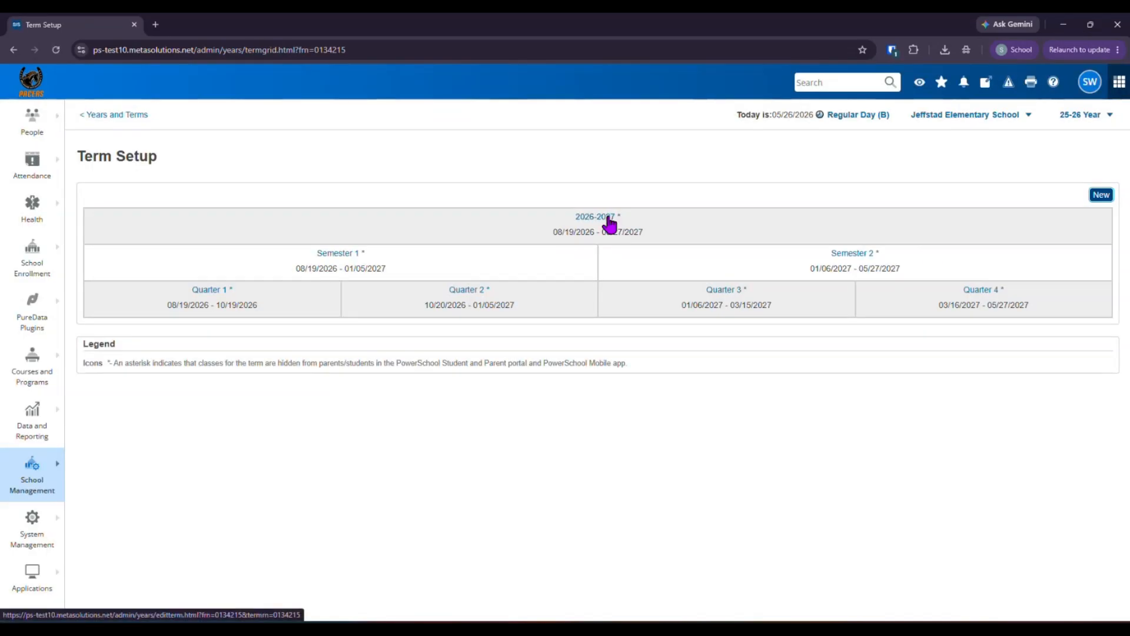
Check the option suppressing classes from parent/student users for the full-year 2026-2027 term, and return to Term Setup
left_click(608, 219)
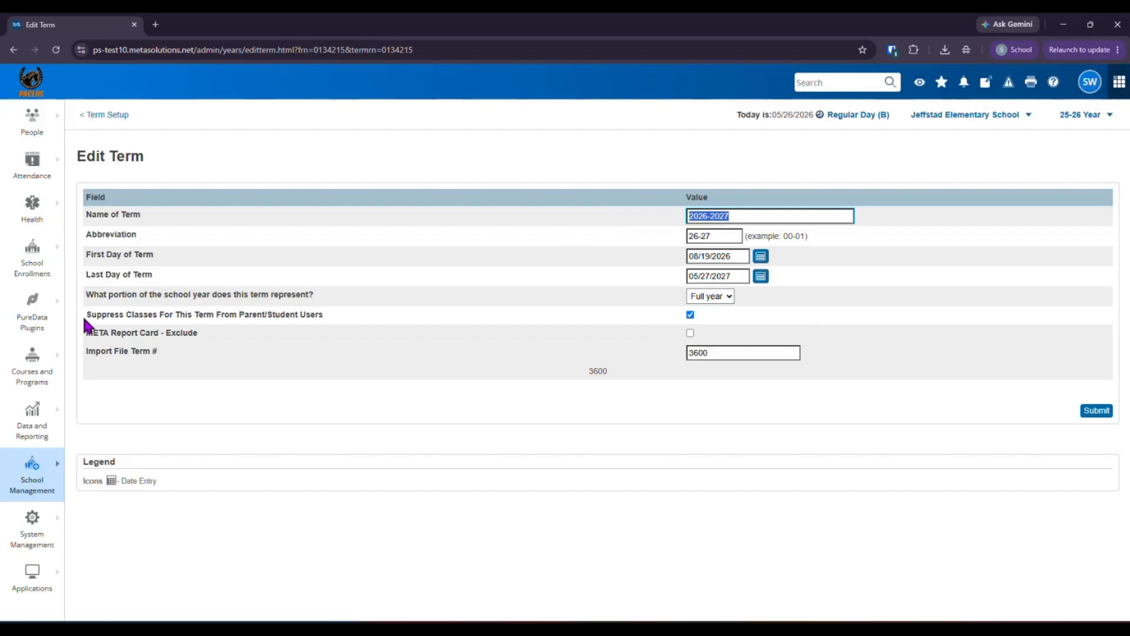
left_click_drag(85, 314, 327, 312)
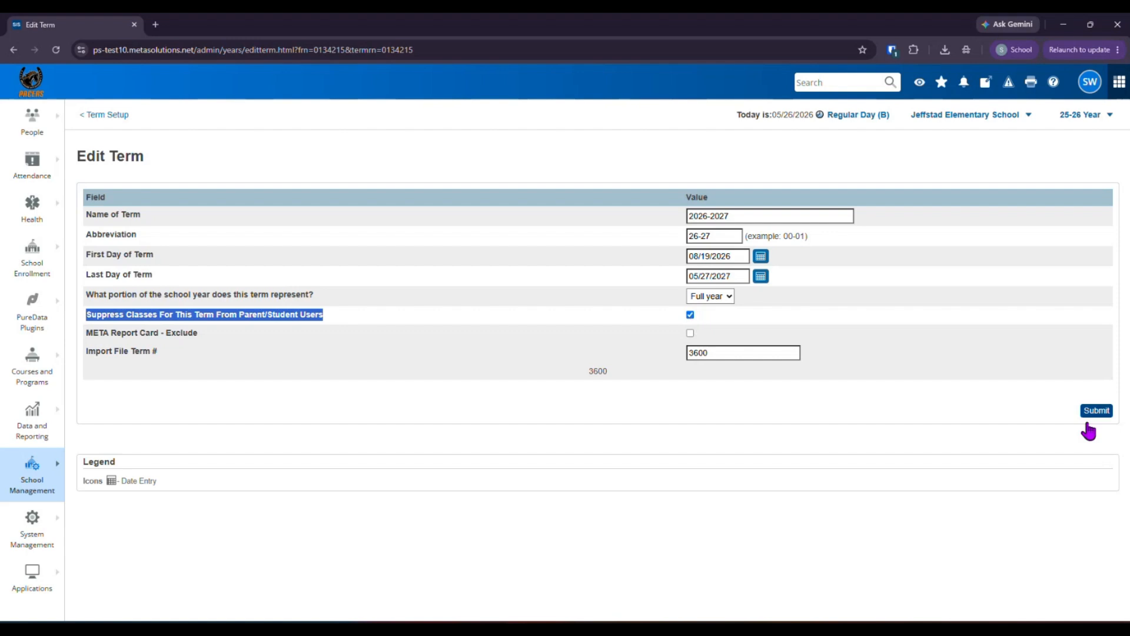
left_click(109, 116)
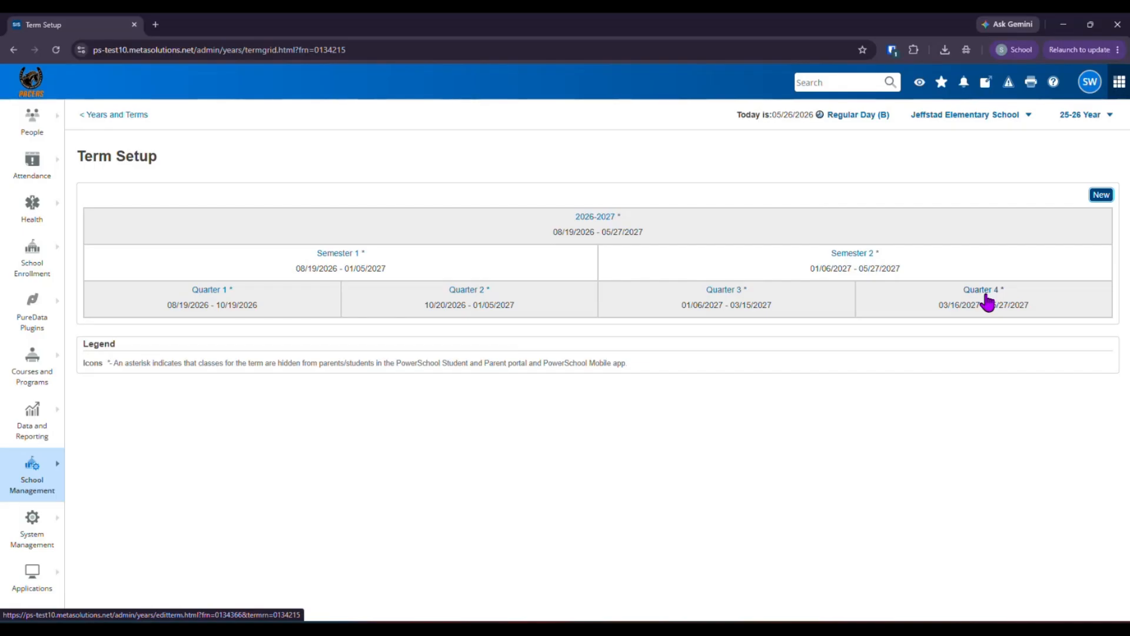
Switch from Jeffstad Elementary School to District Office and open the district's Report Card Settings
left_click(962, 118)
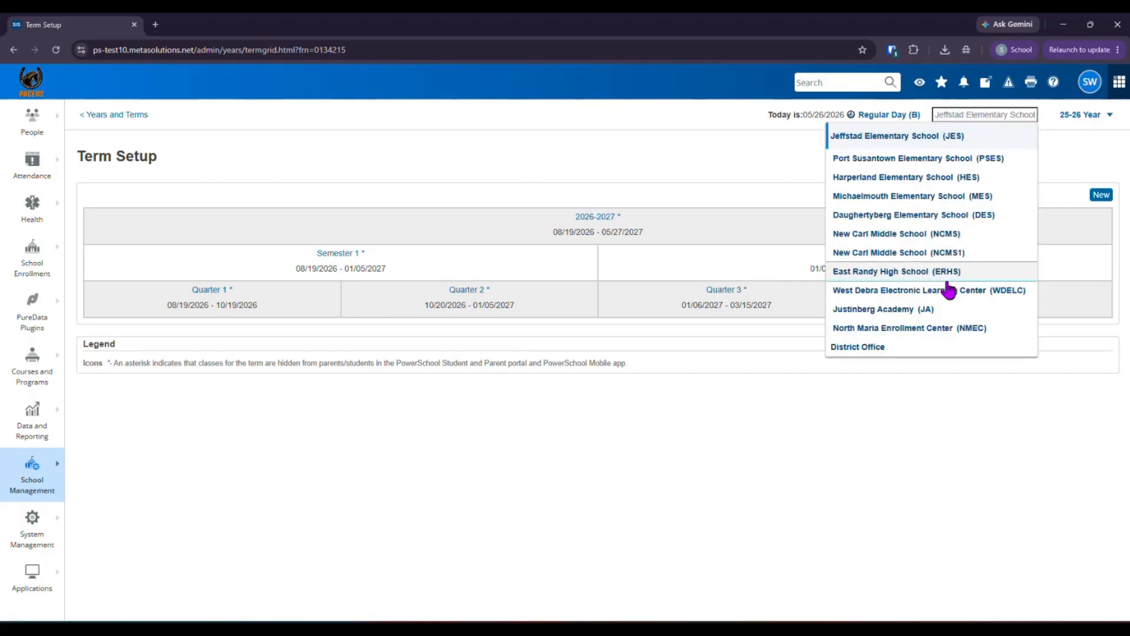
left_click(942, 349)
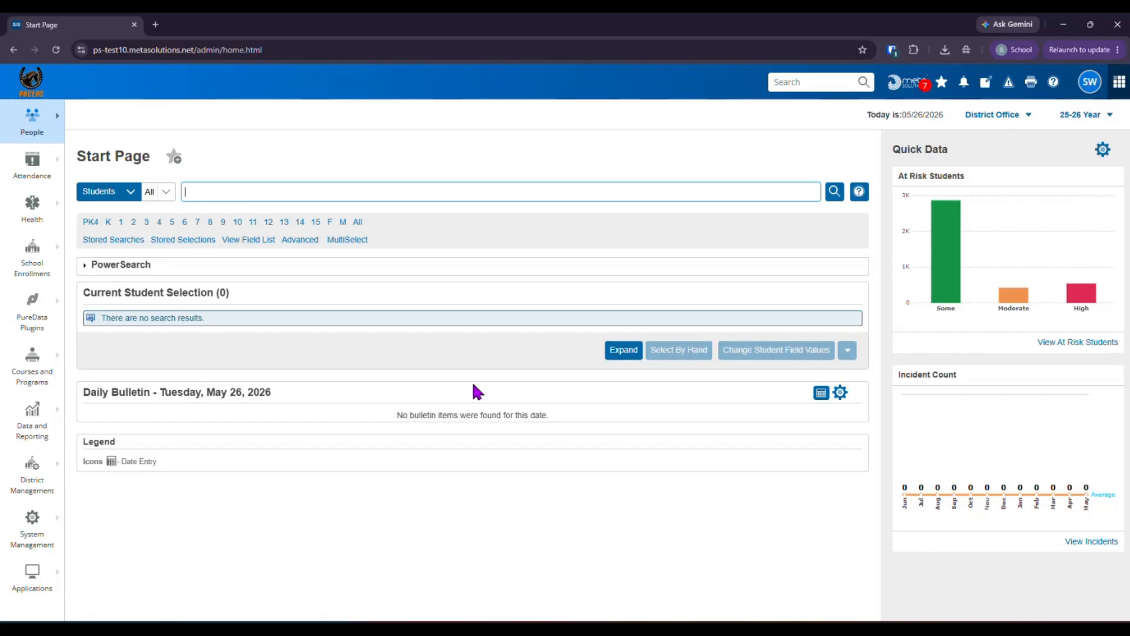
left_click(31, 481)
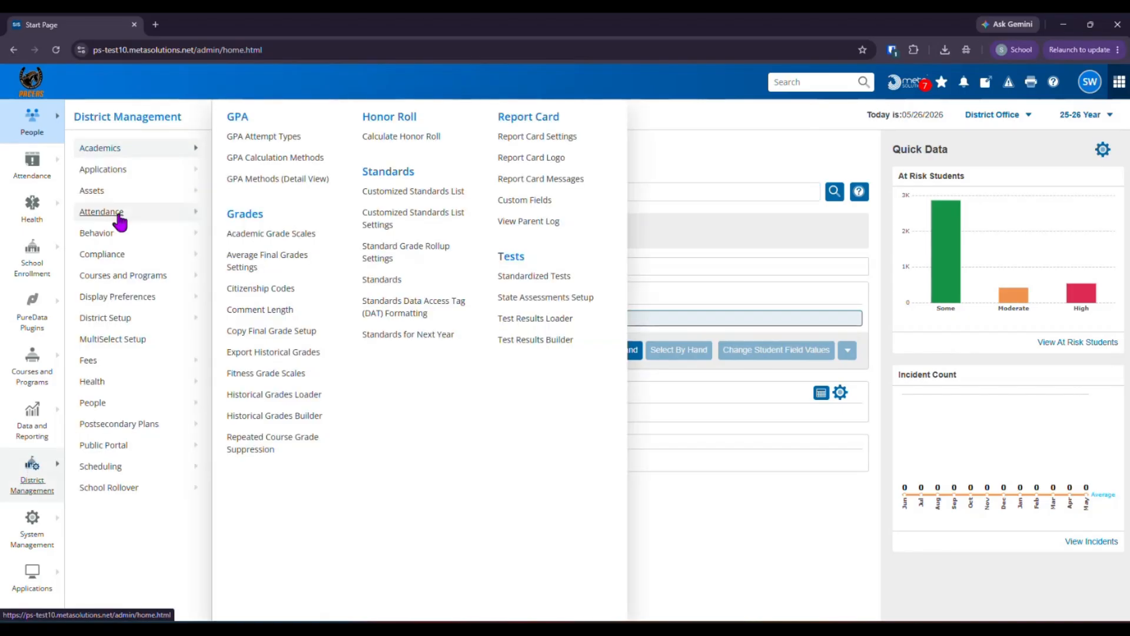
left_click(577, 137)
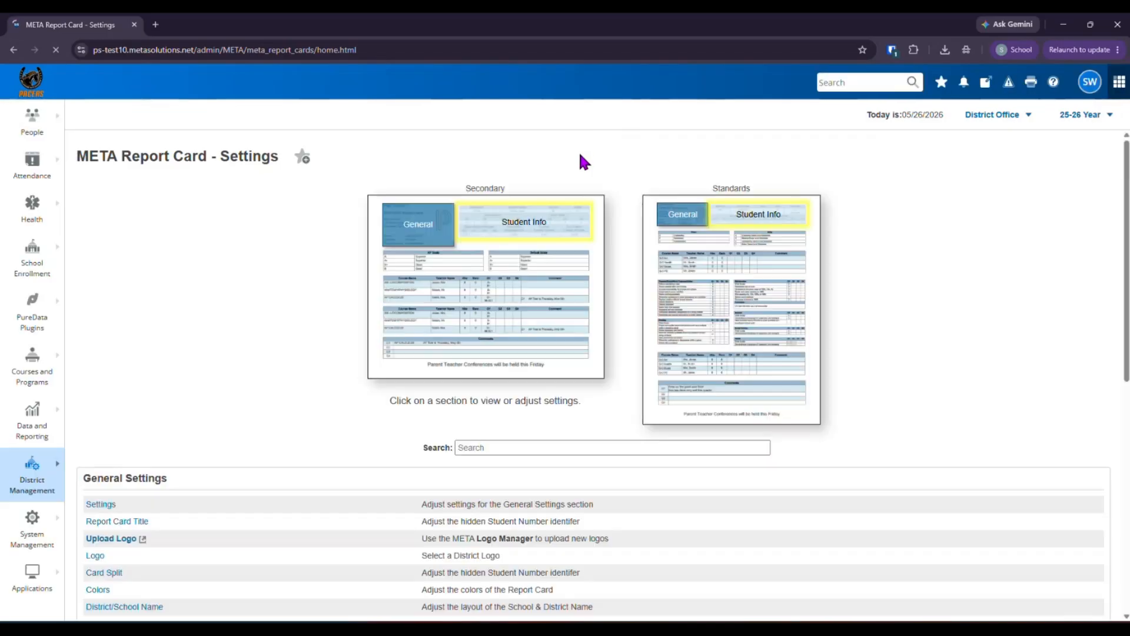
Check the Parent/Student Portal option for displaying the current year schedule before grades have been entered, and close it without submitting
scroll(642, 385, "down", 4)
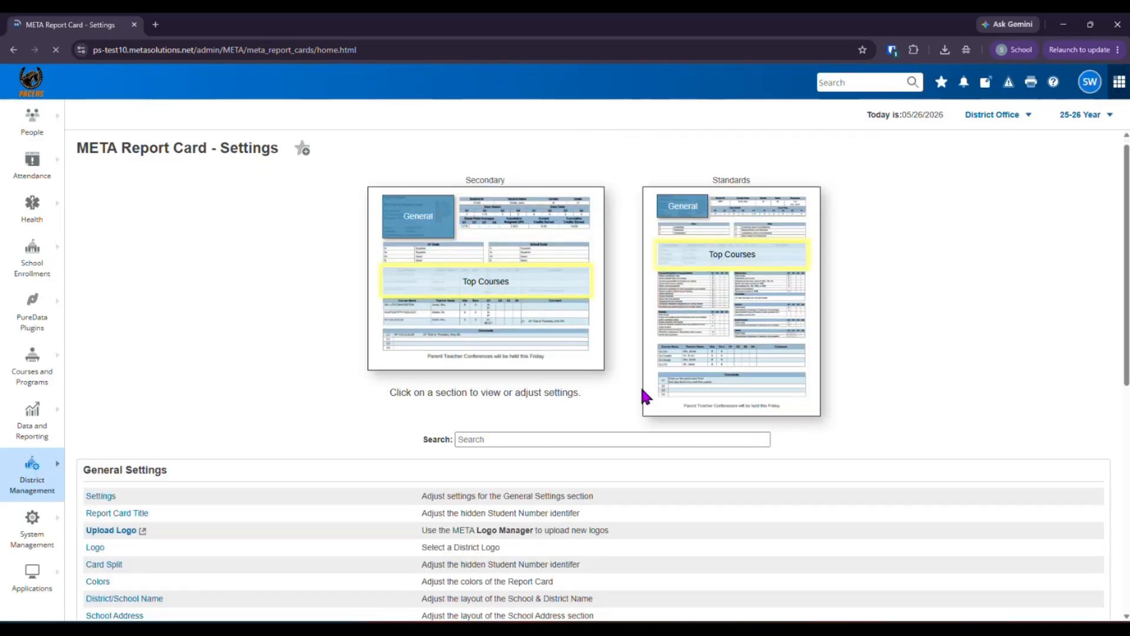
scroll(644, 391, "down", 2)
scroll(645, 392, "up", 4)
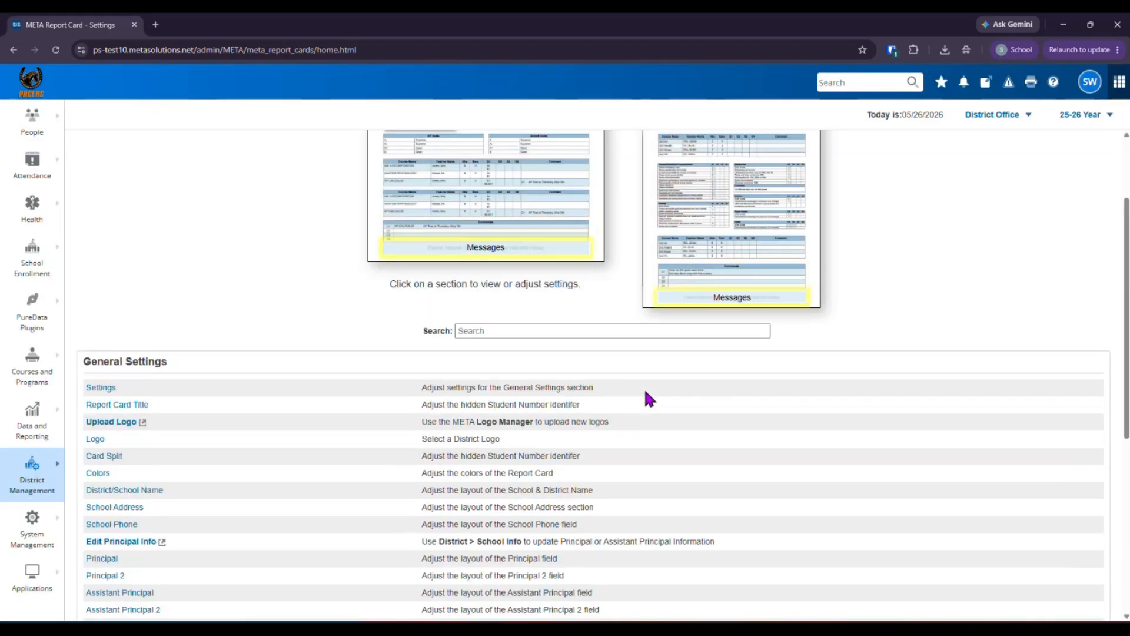
scroll(645, 392, "down", 2)
scroll(644, 388, "down", 4)
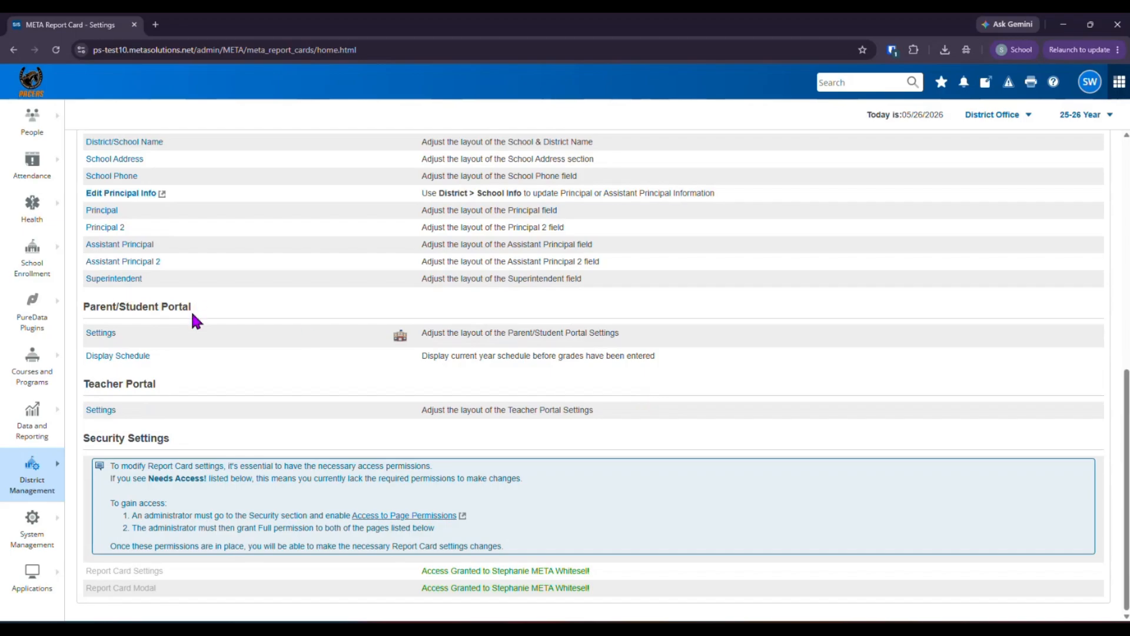
left_click(119, 357)
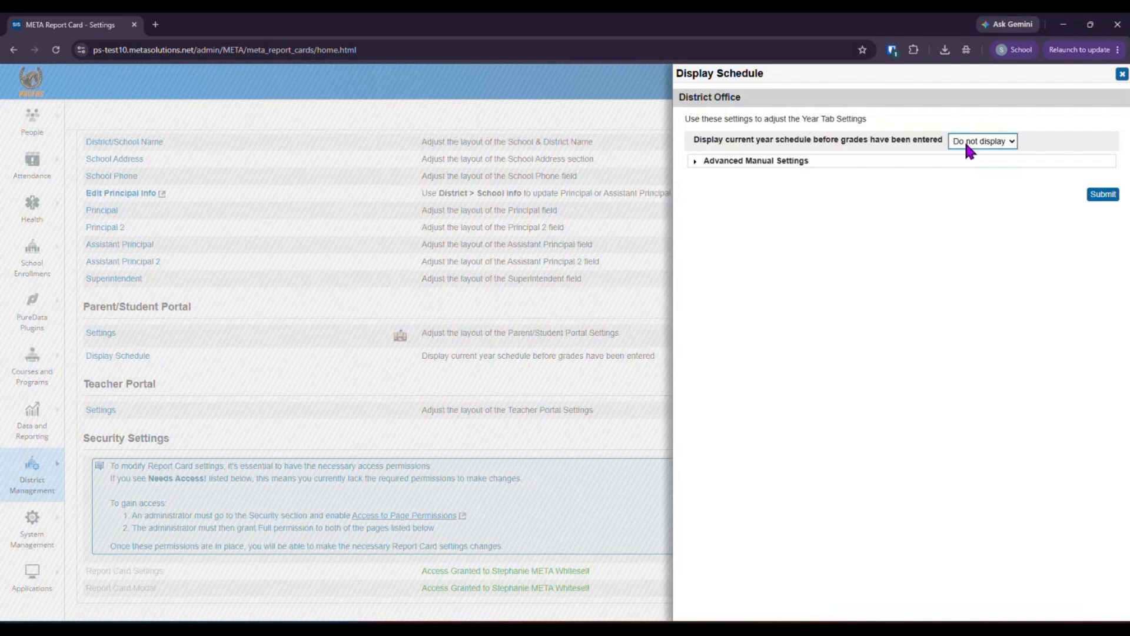
left_click(965, 143)
left_click(1049, 144)
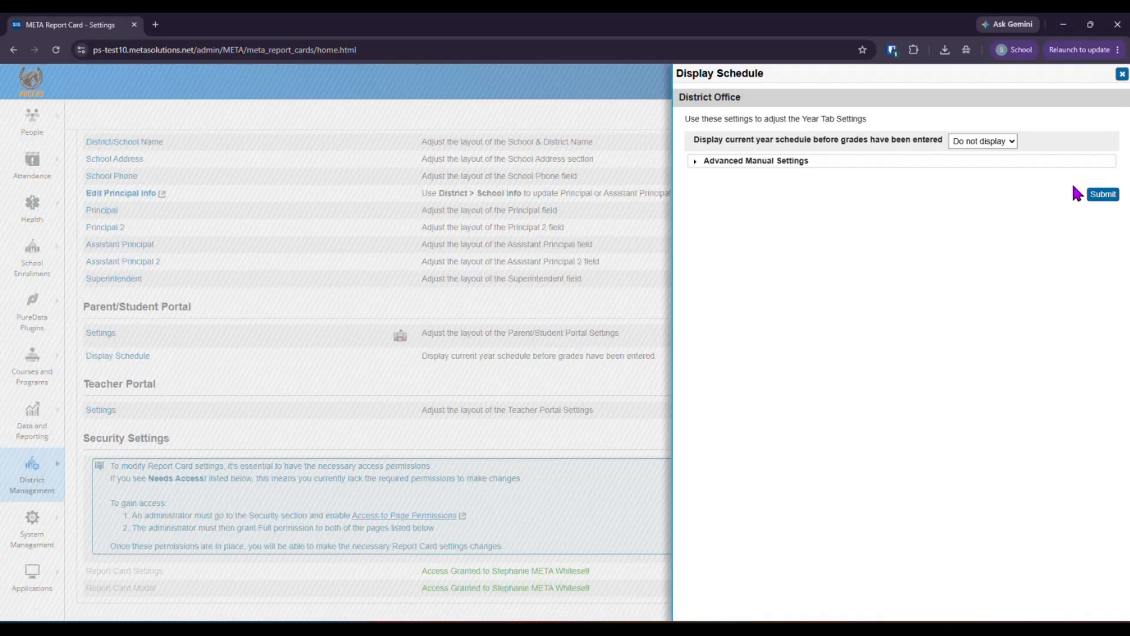
left_click(1122, 76)
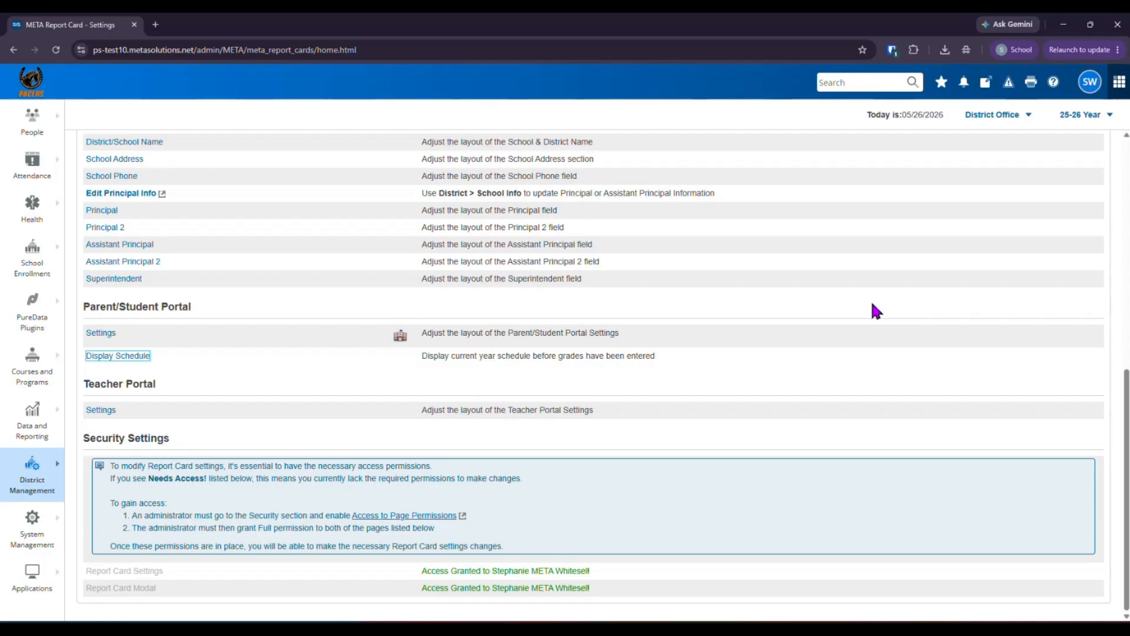
Open Additional System Preferences in District Setup and check the choices for Default Term When Between School Years
left_click(28, 489)
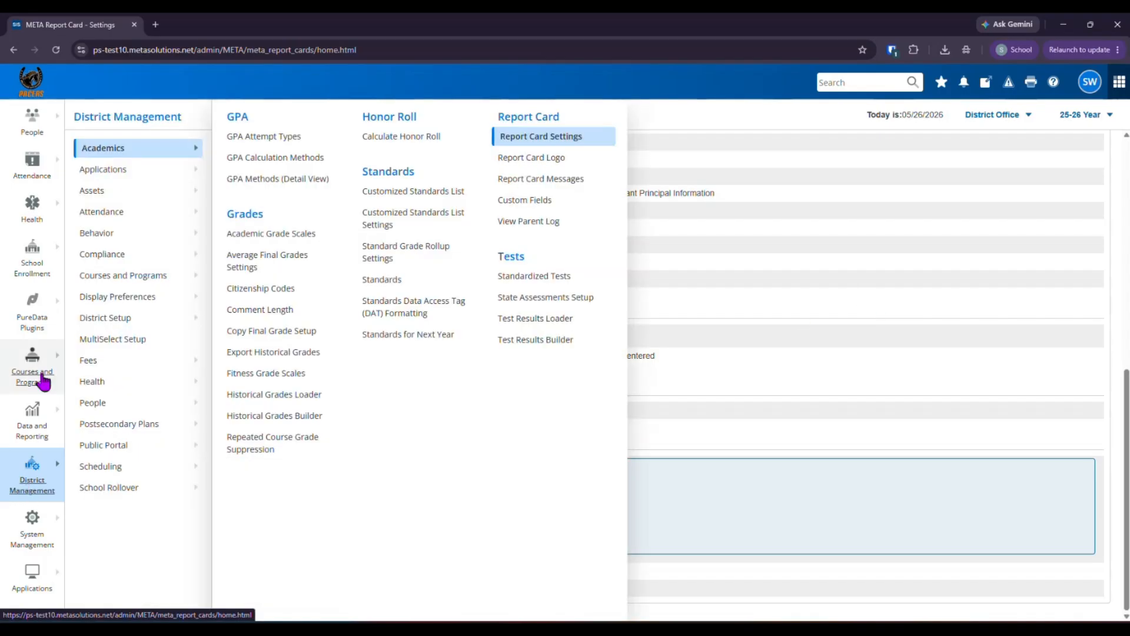
left_click(105, 323)
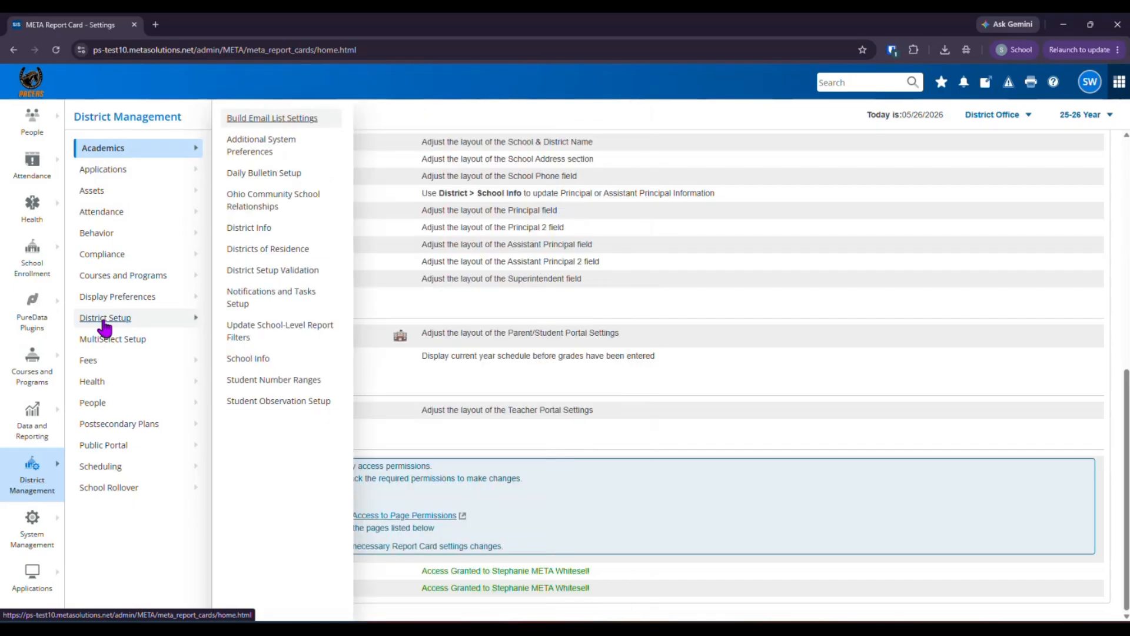
left_click(255, 154)
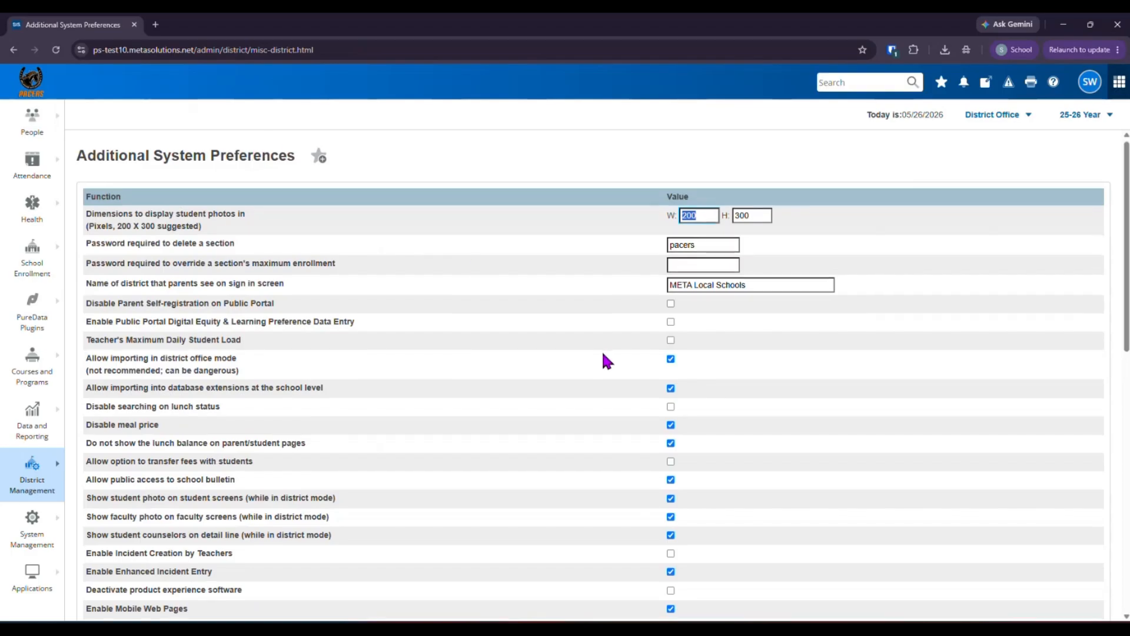
scroll(602, 350, "down", 5)
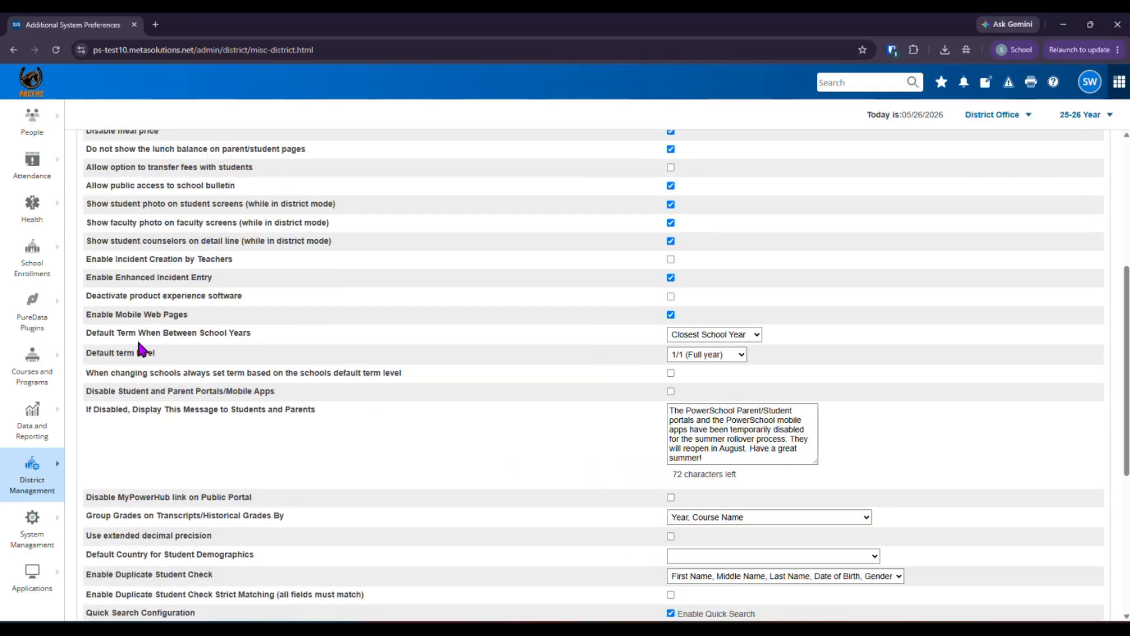
left_click_drag(87, 332, 255, 340)
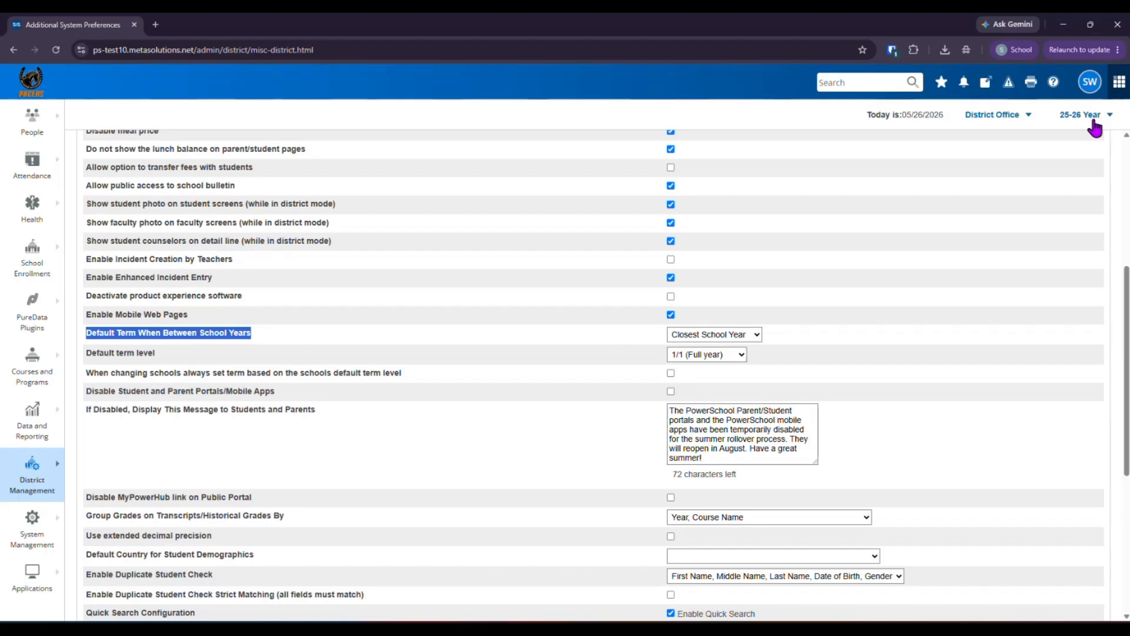
left_click(732, 338)
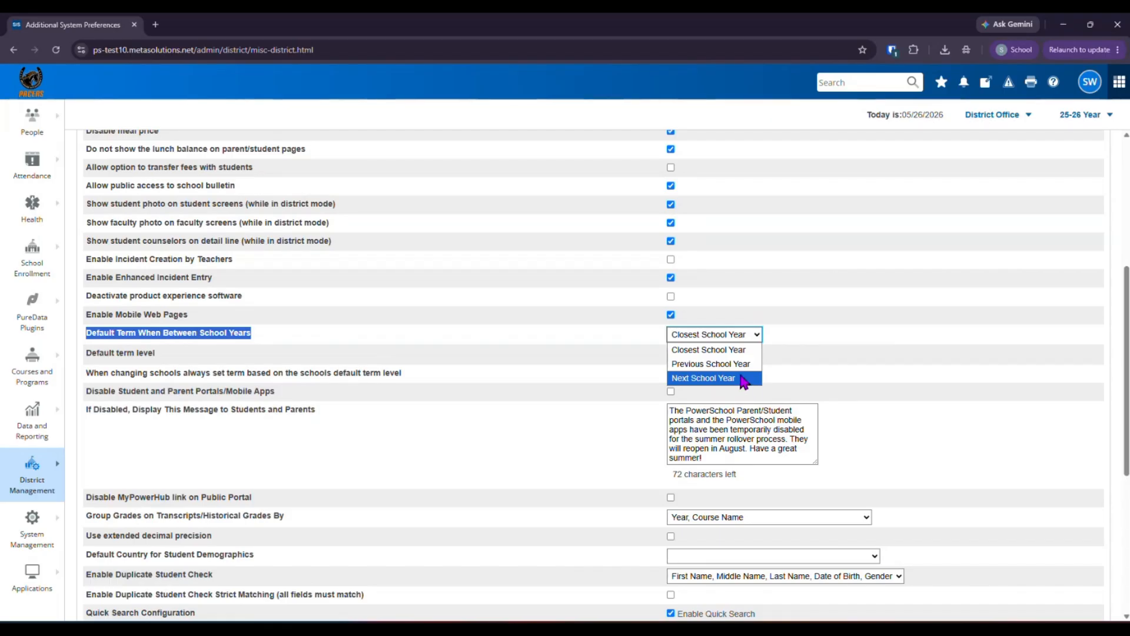
left_click(801, 364)
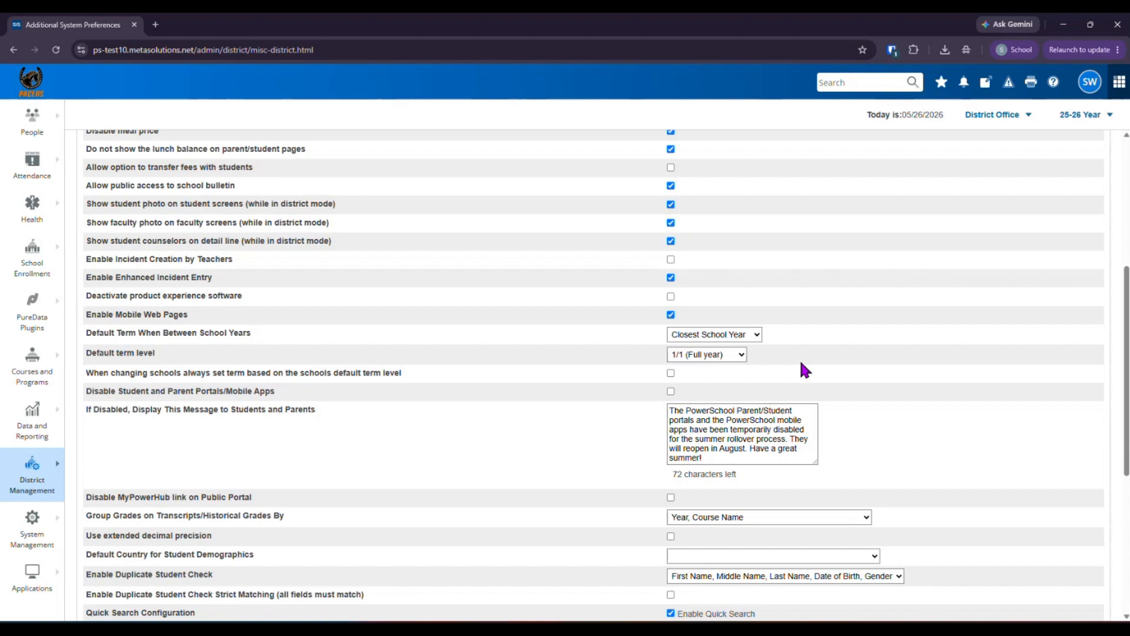
Enable Disable Student and Parent Portals/Mobile Apps without submitting, and review the message for students and parents
left_click(52, 492)
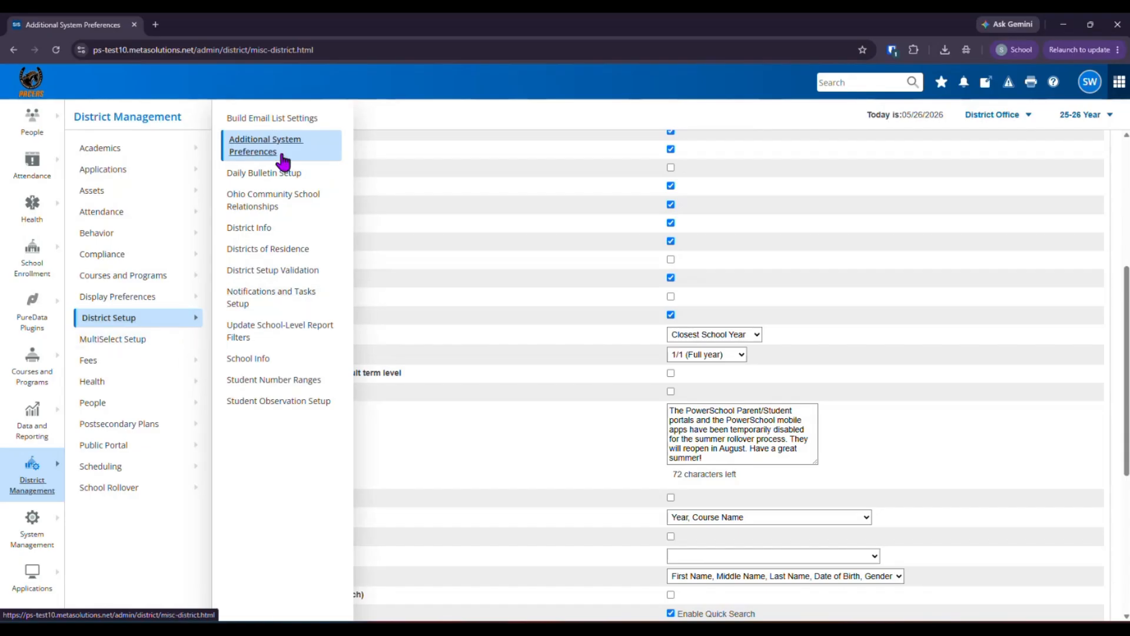
left_click(533, 208)
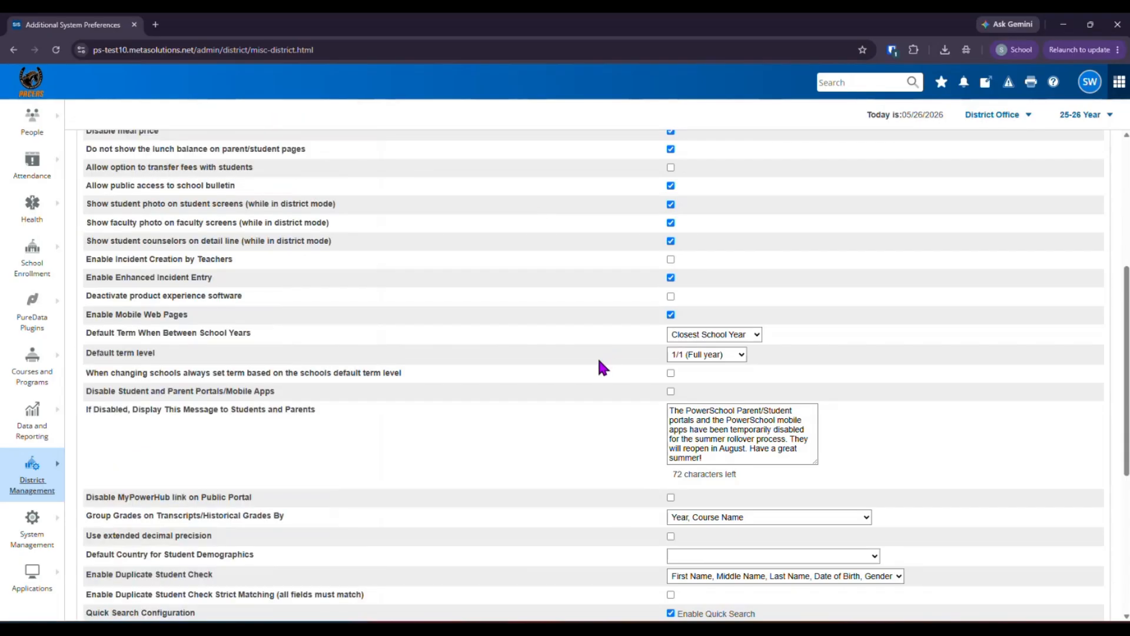
scroll(602, 368, "down", 1)
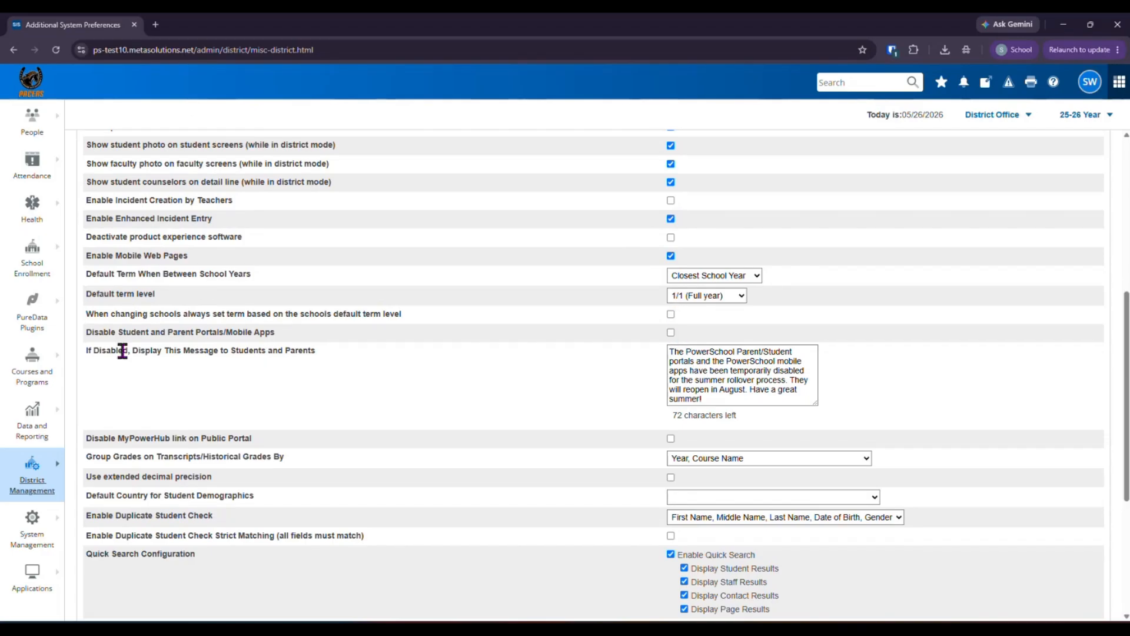
left_click_drag(86, 332, 286, 339)
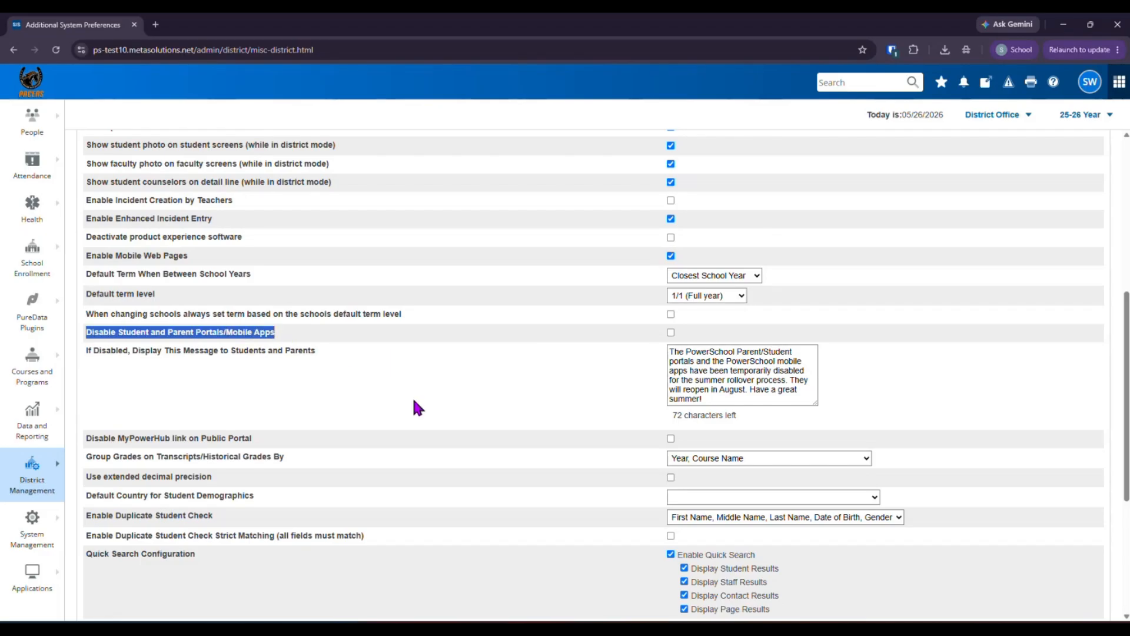
left_click(654, 325)
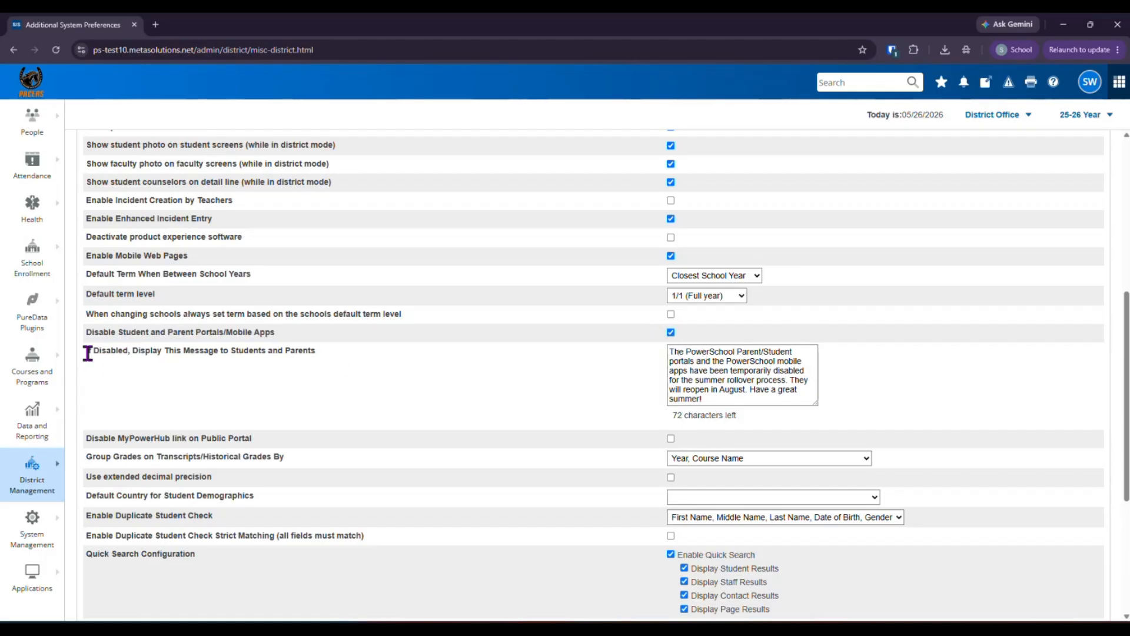
left_click_drag(84, 350, 330, 355)
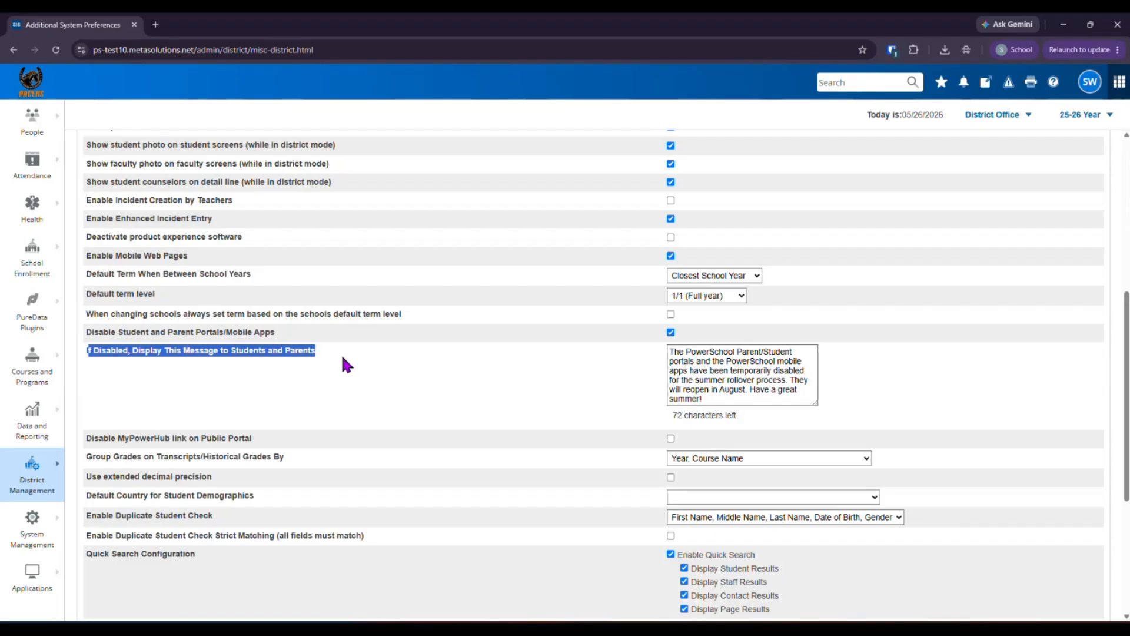
left_click(728, 393)
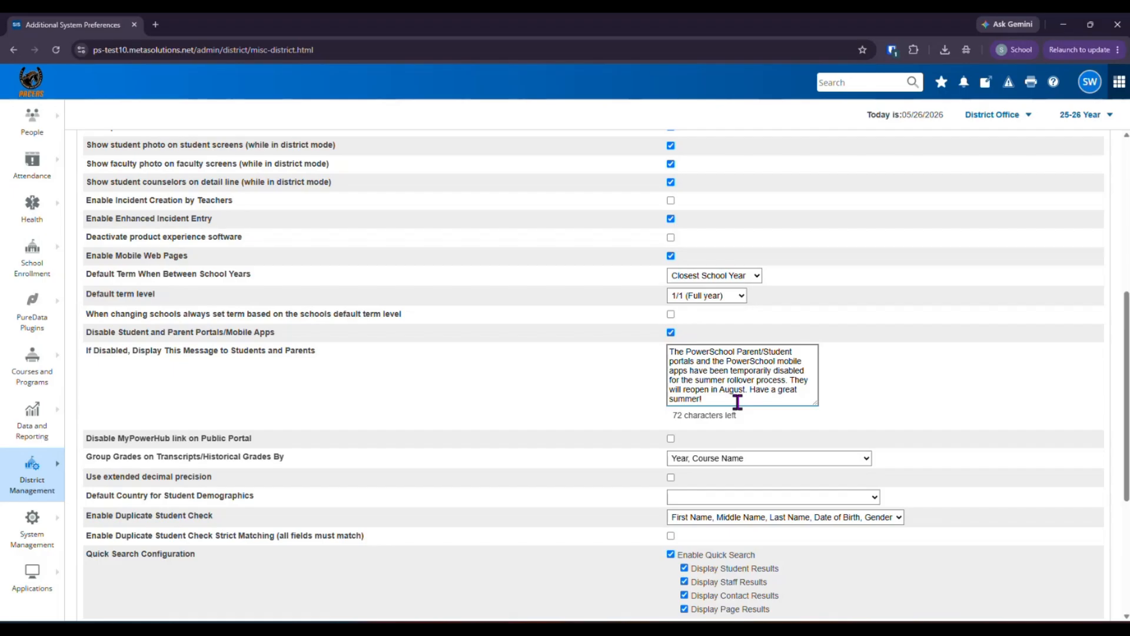
Open the district's Standards for Next Year page and review the option to create next year's standards list
left_click(49, 471)
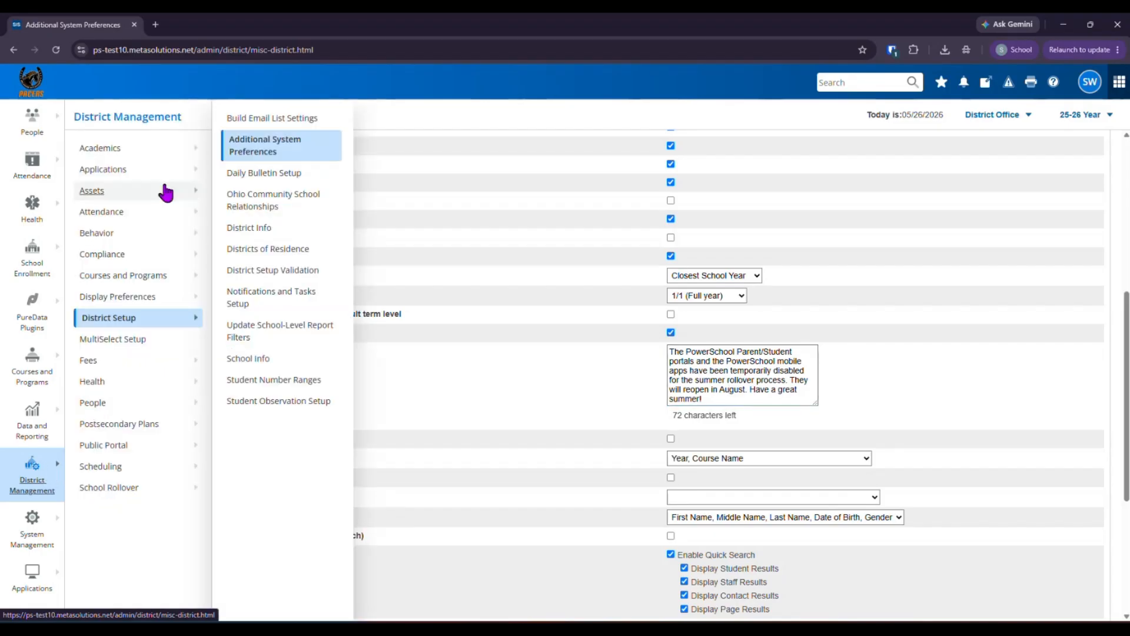
mouse_move(171, 160)
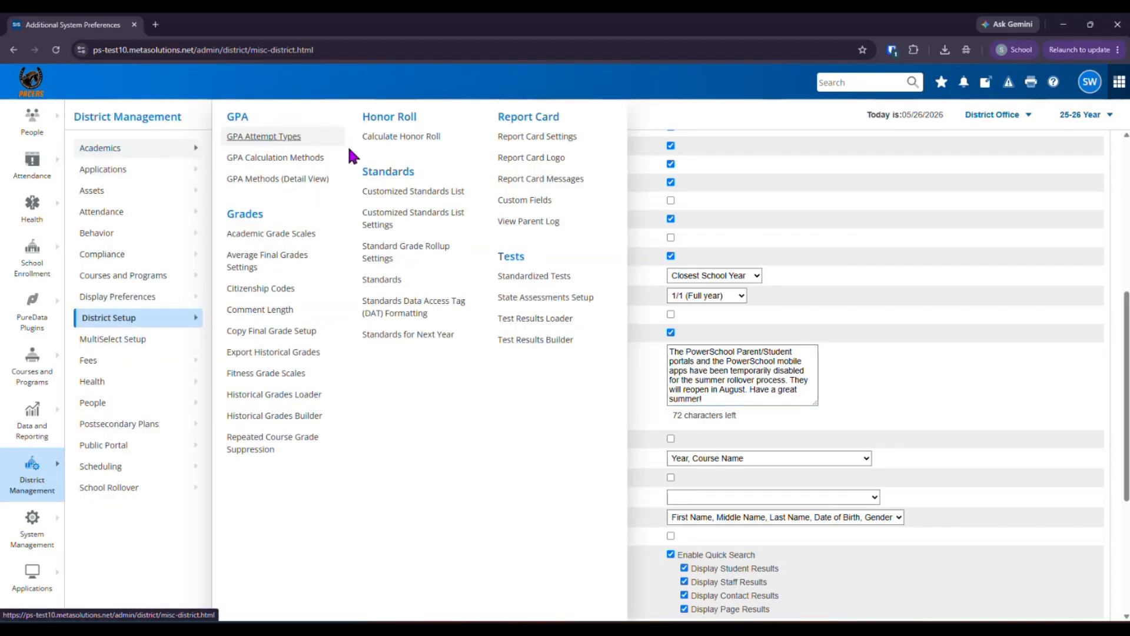
left_click(410, 335)
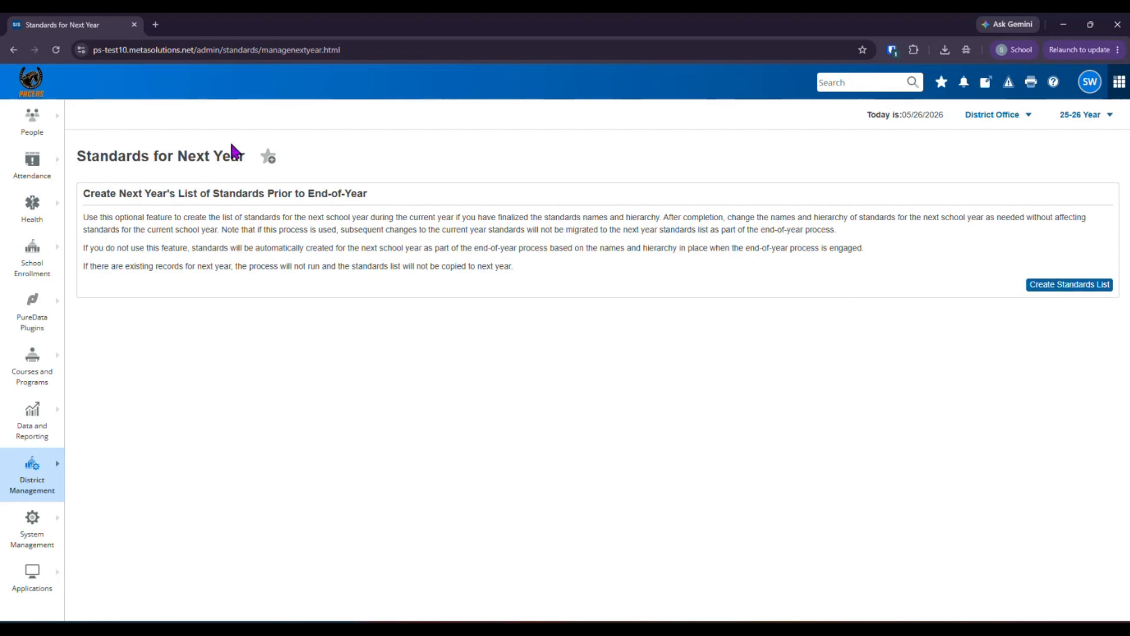
Run the Year End Setup Errors report from the Validation category of PSCB Custom Reports
left_click(62, 94)
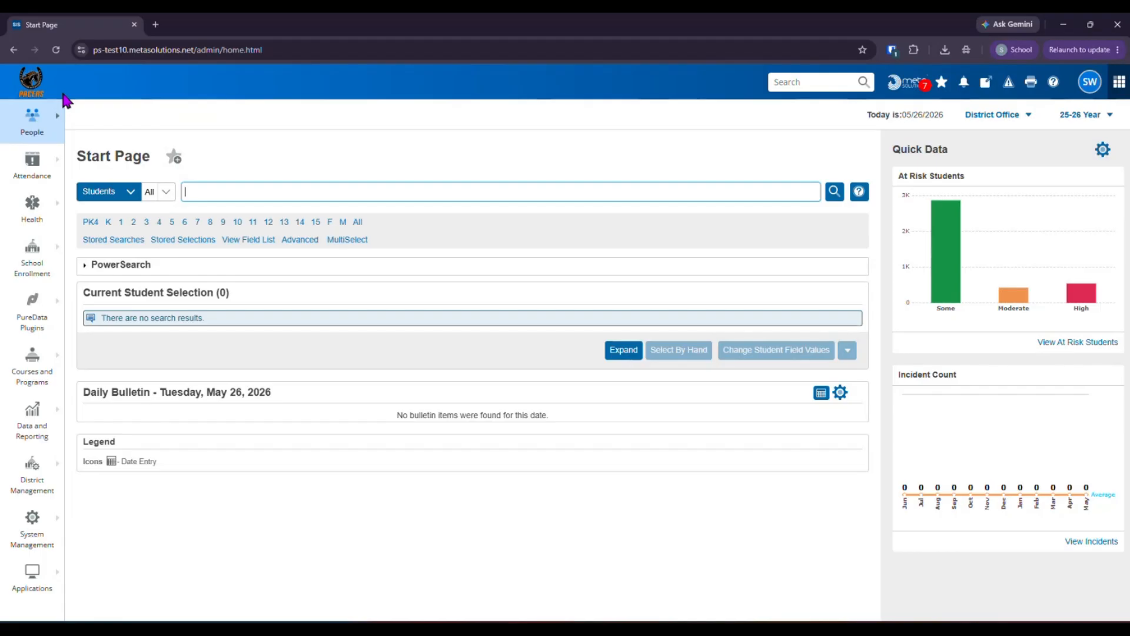
left_click(40, 425)
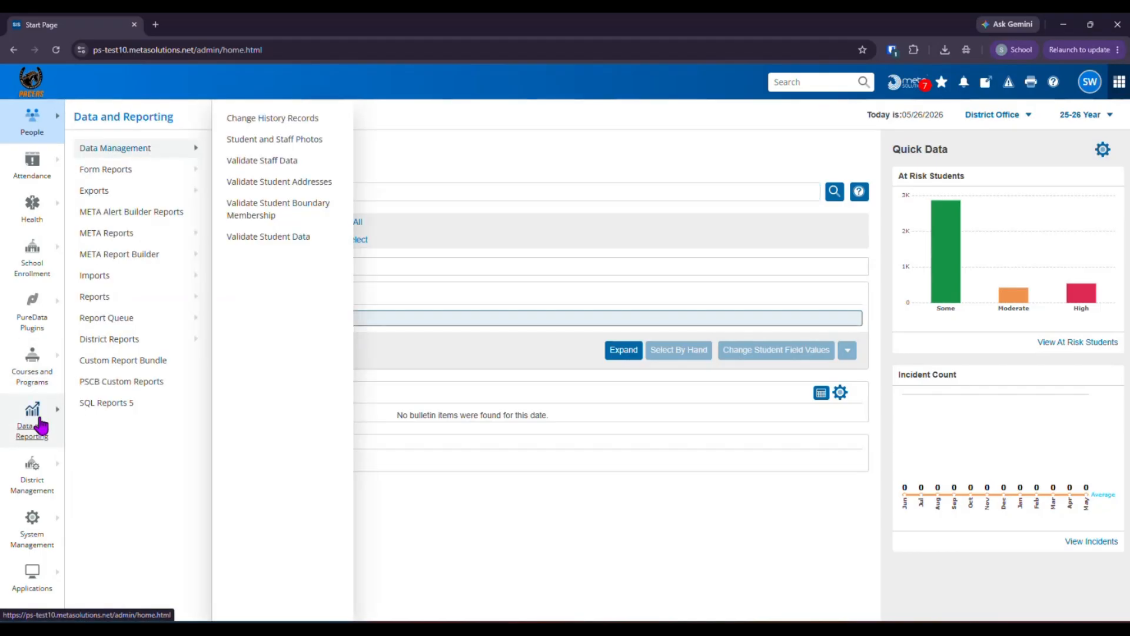
left_click(119, 382)
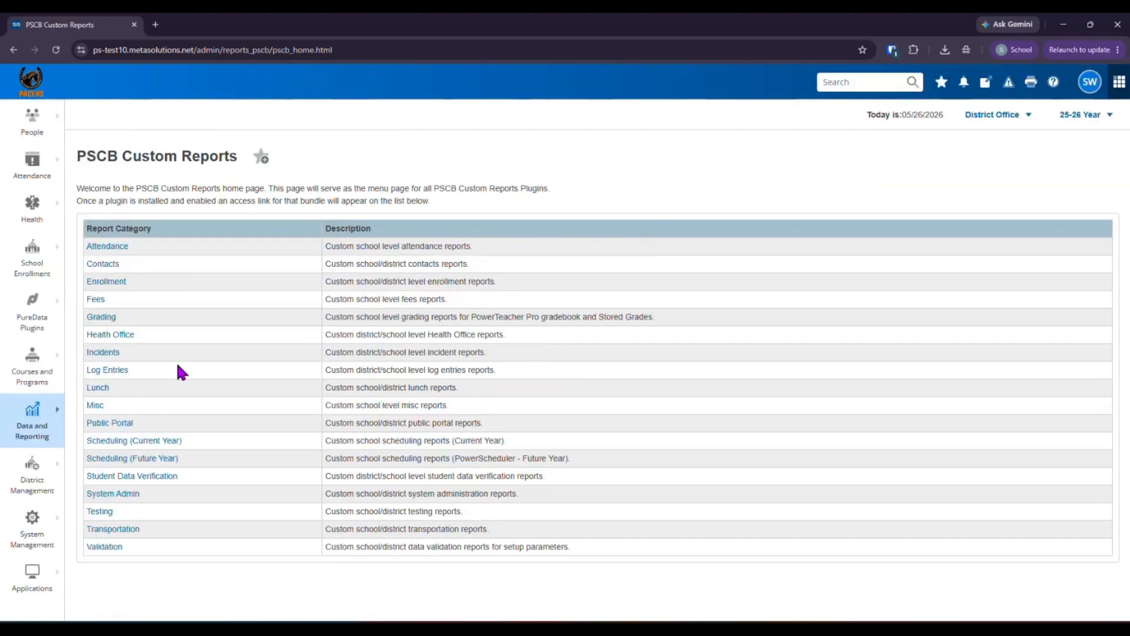
left_click(105, 548)
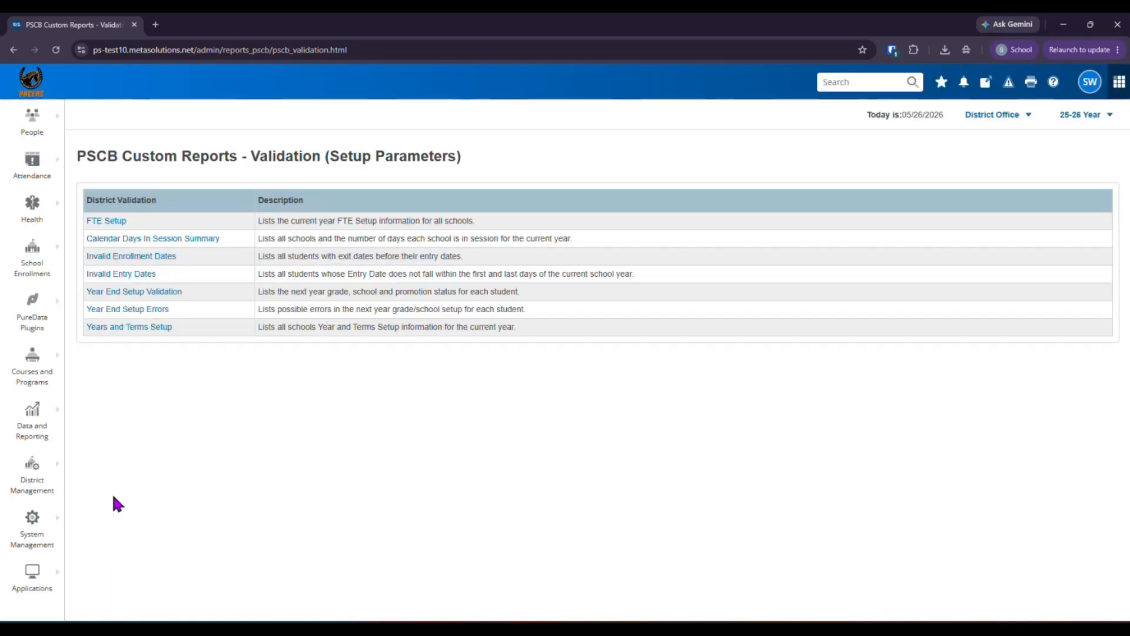
left_click(125, 314)
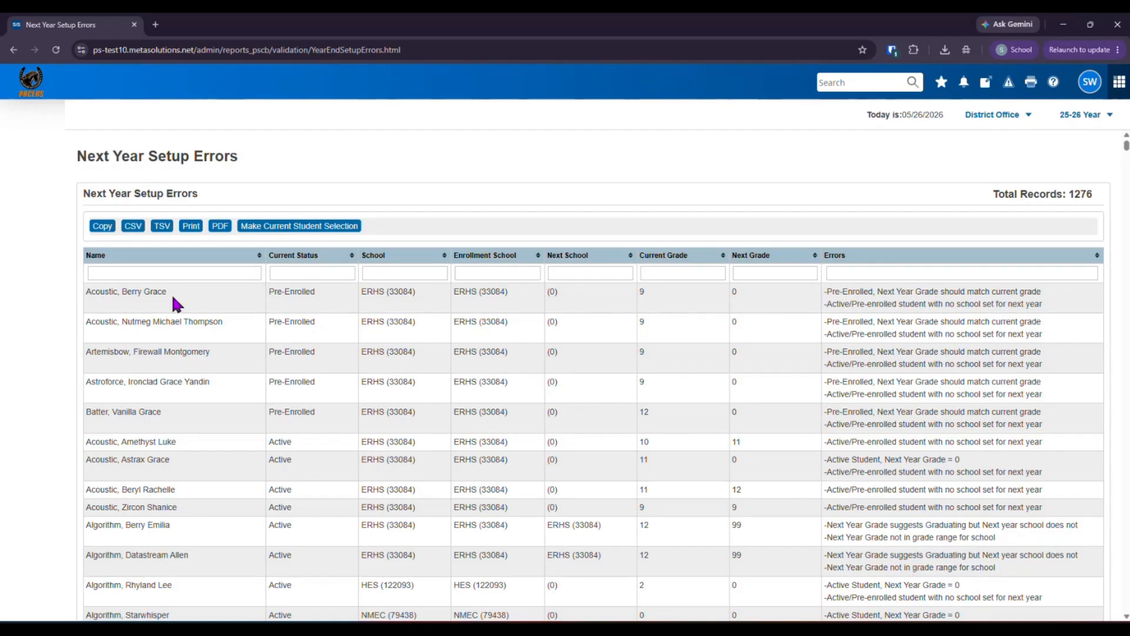
Open the Validation category of PSCB Custom Reports and review the district validation reports for year-end setup
left_click(40, 90)
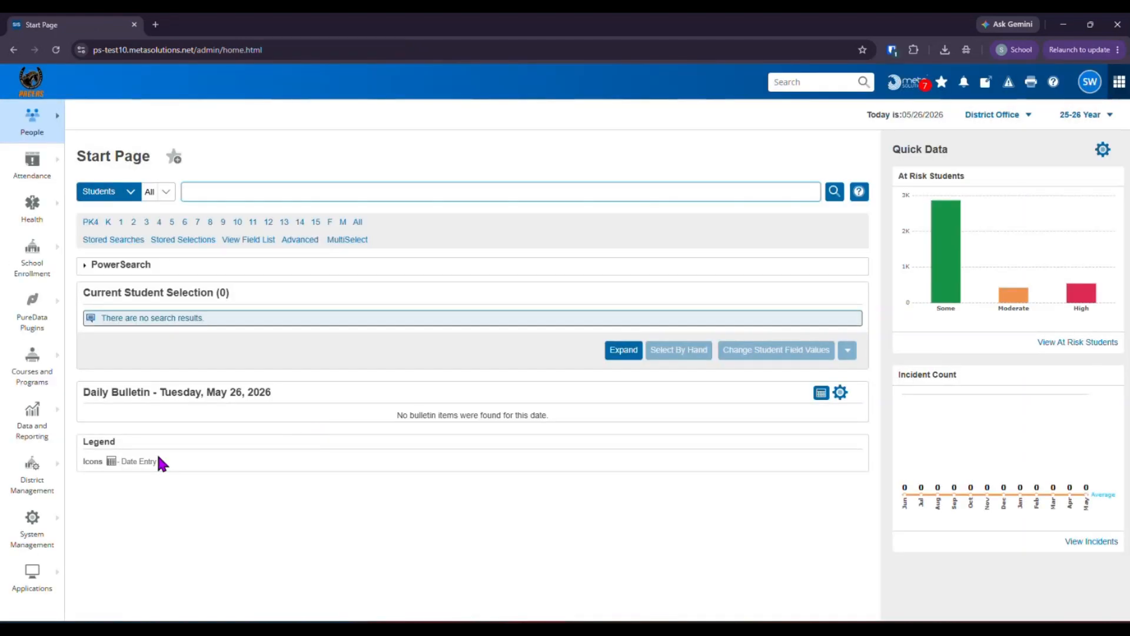
left_click(34, 439)
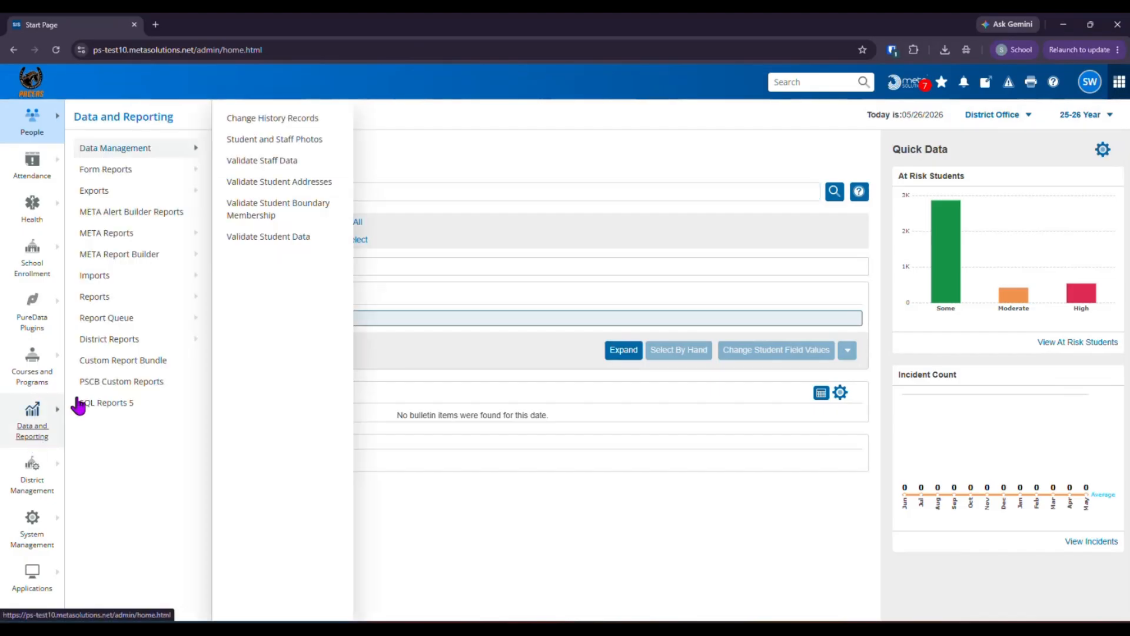
left_click(160, 386)
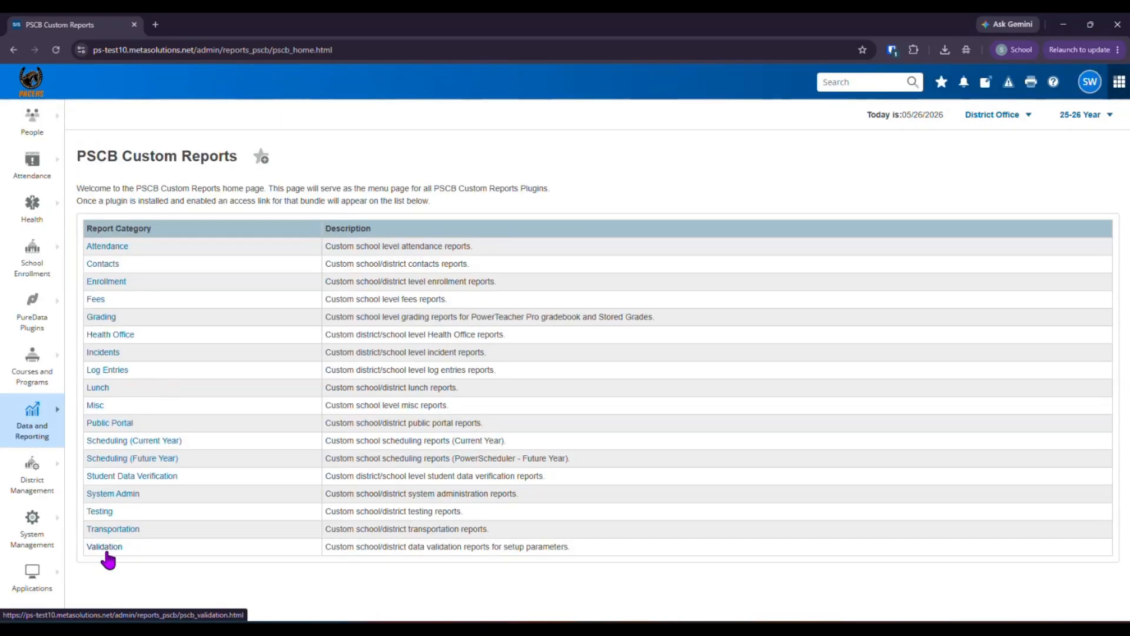
left_click(106, 549)
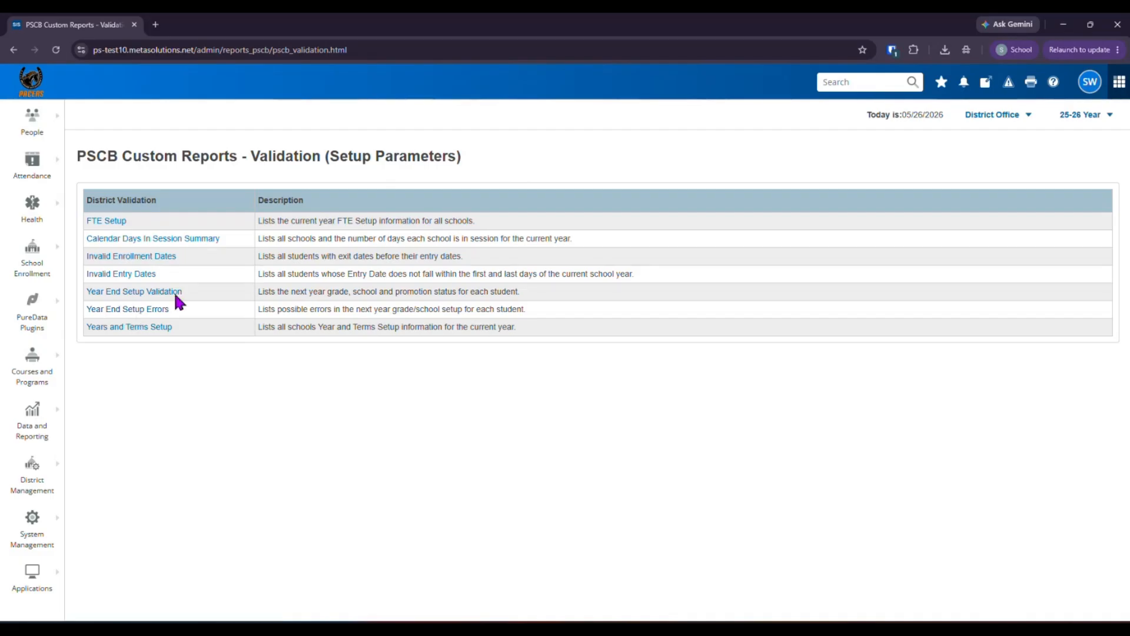
Switch the District Office to the 2026-2027 year and review each school's setup status in Batch School Setup
left_click(62, 92)
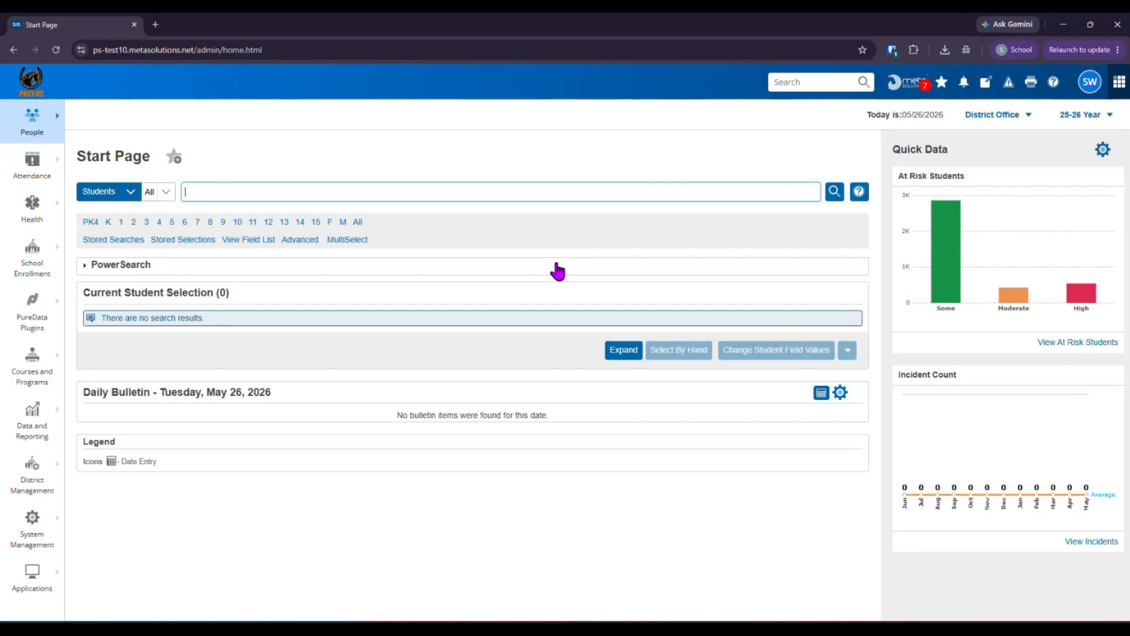
left_click(1094, 115)
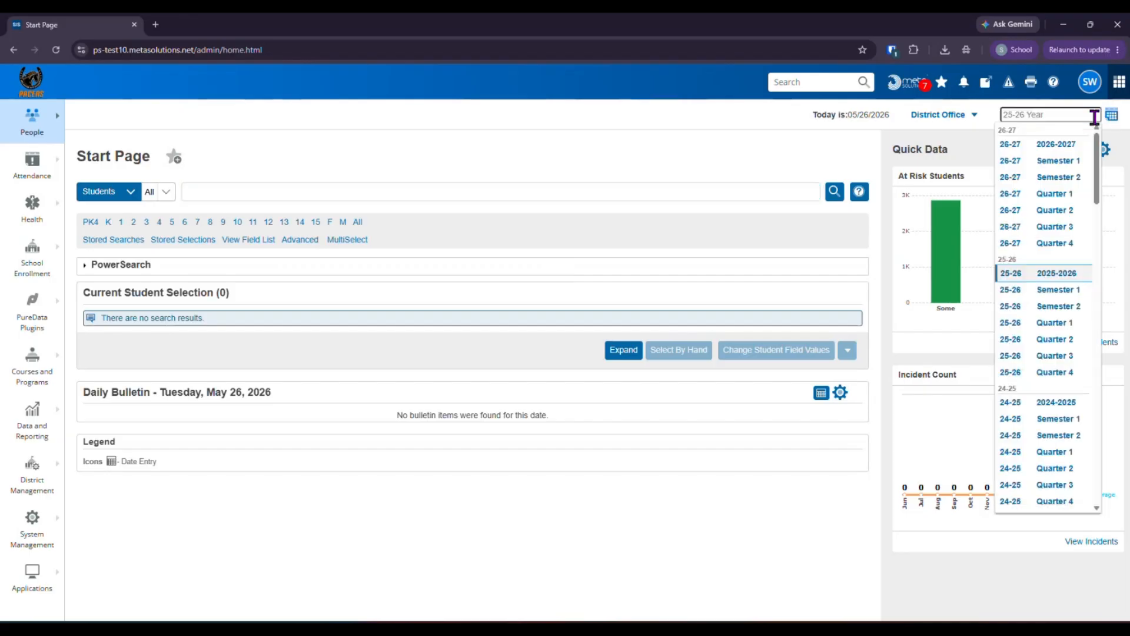
left_click(1057, 144)
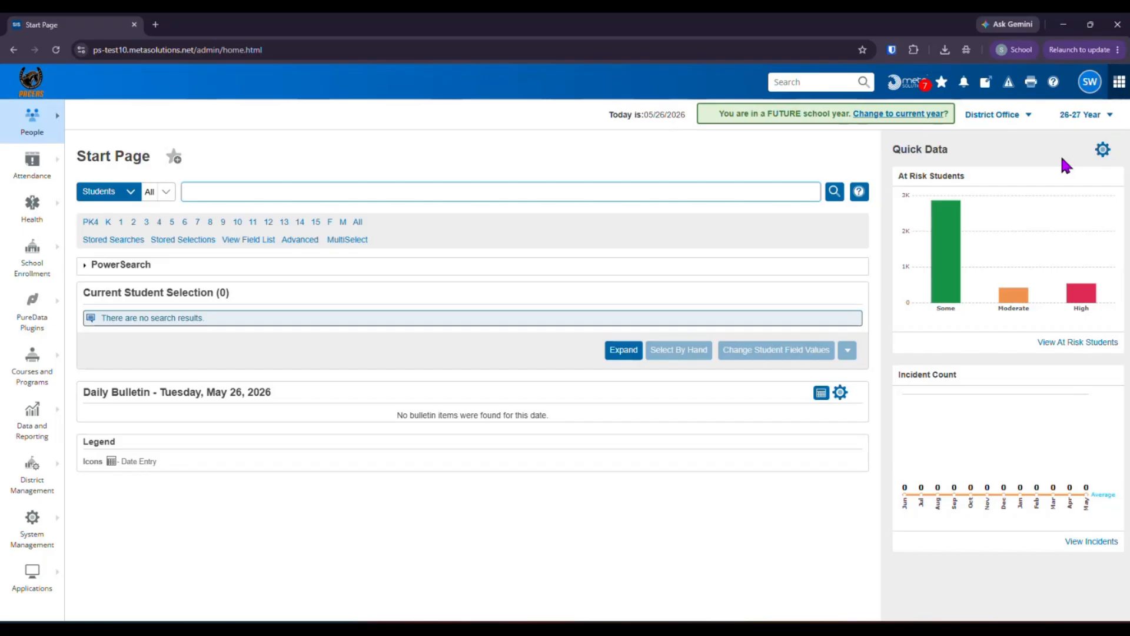
left_click(33, 486)
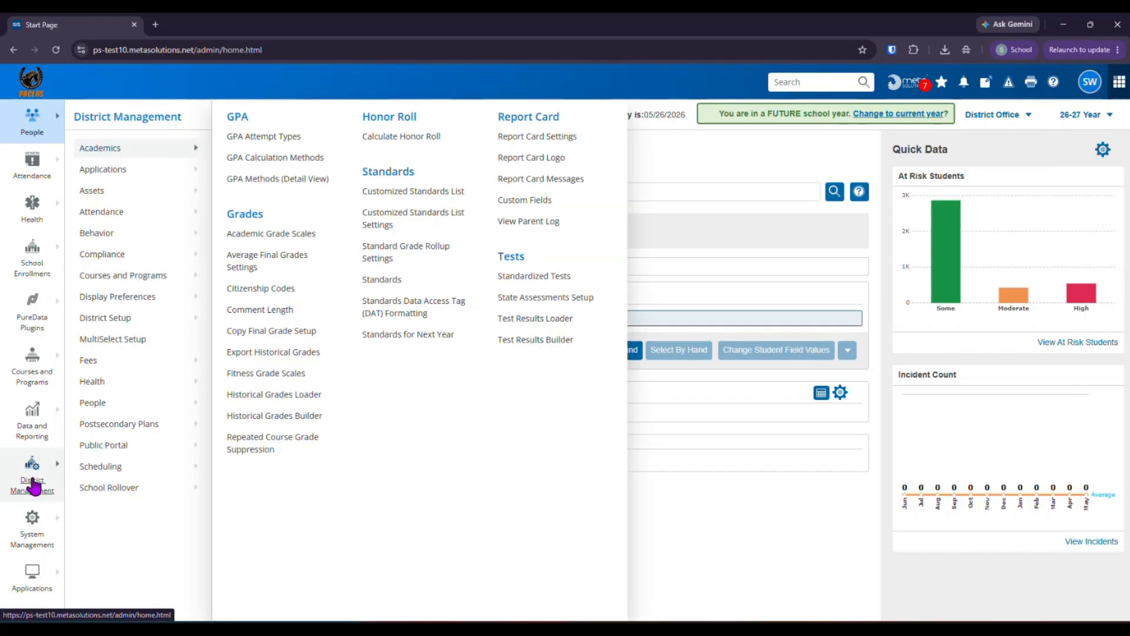
mouse_move(116, 468)
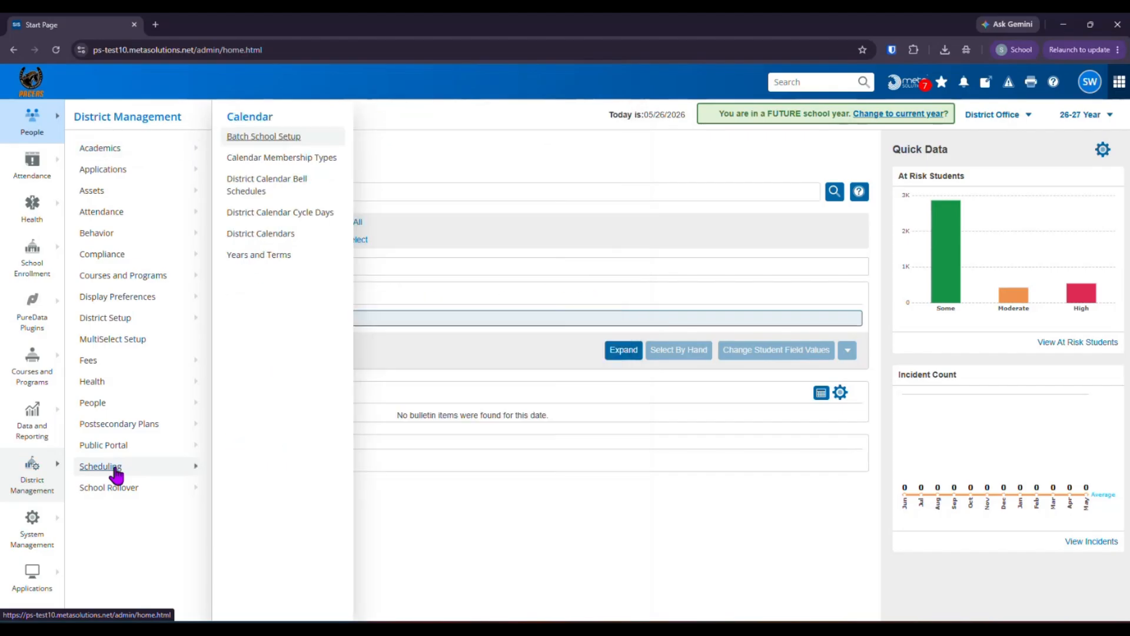
left_click(283, 139)
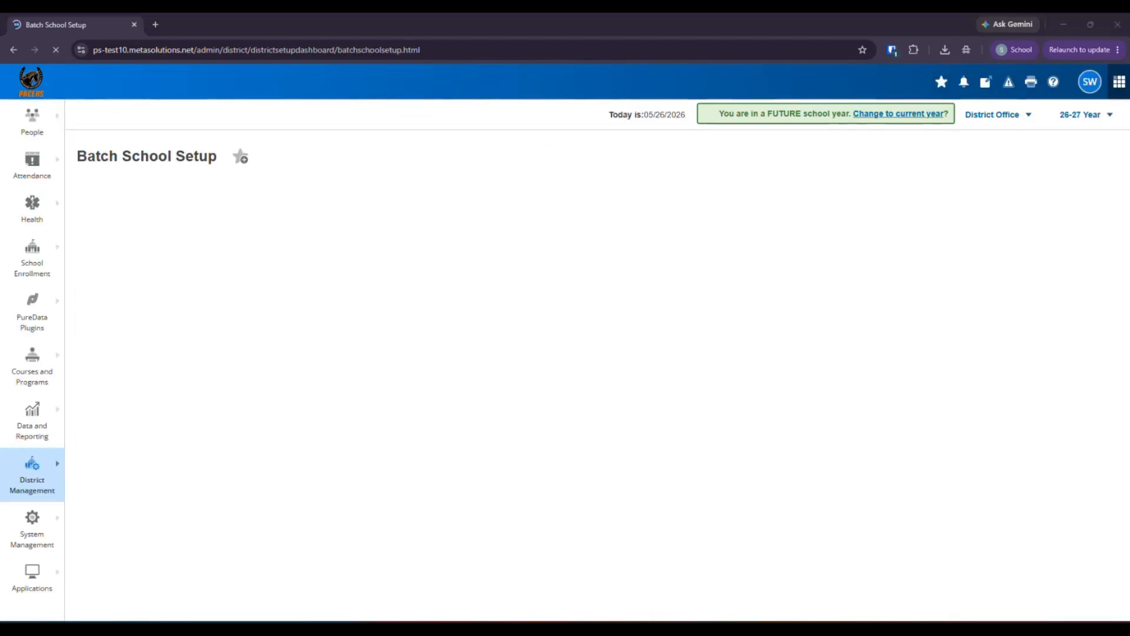
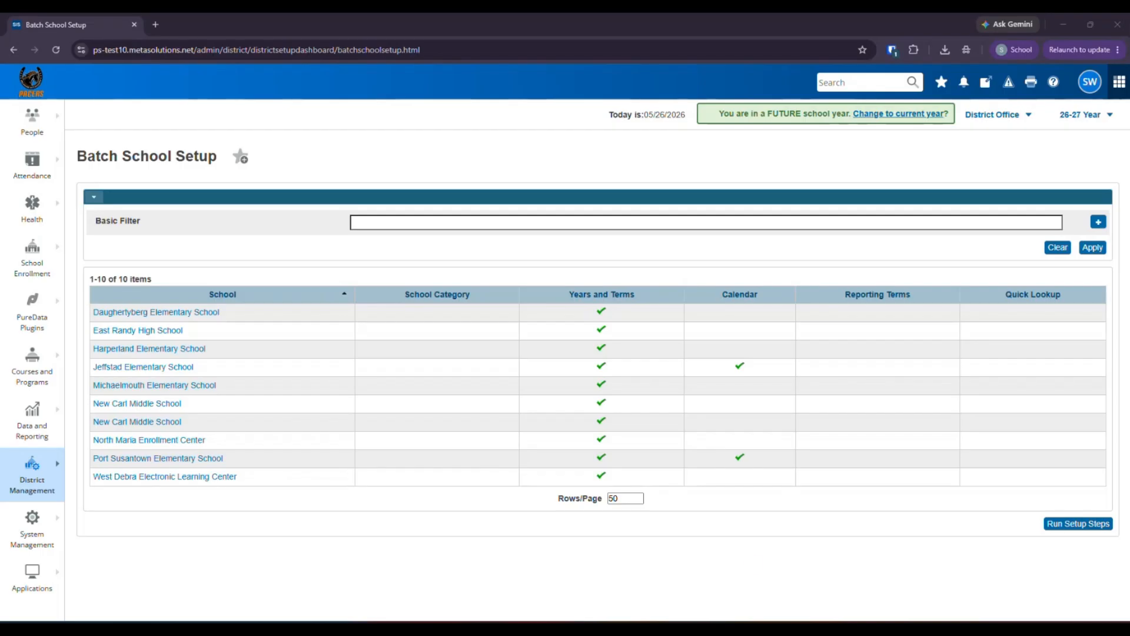
left_click(714, 109)
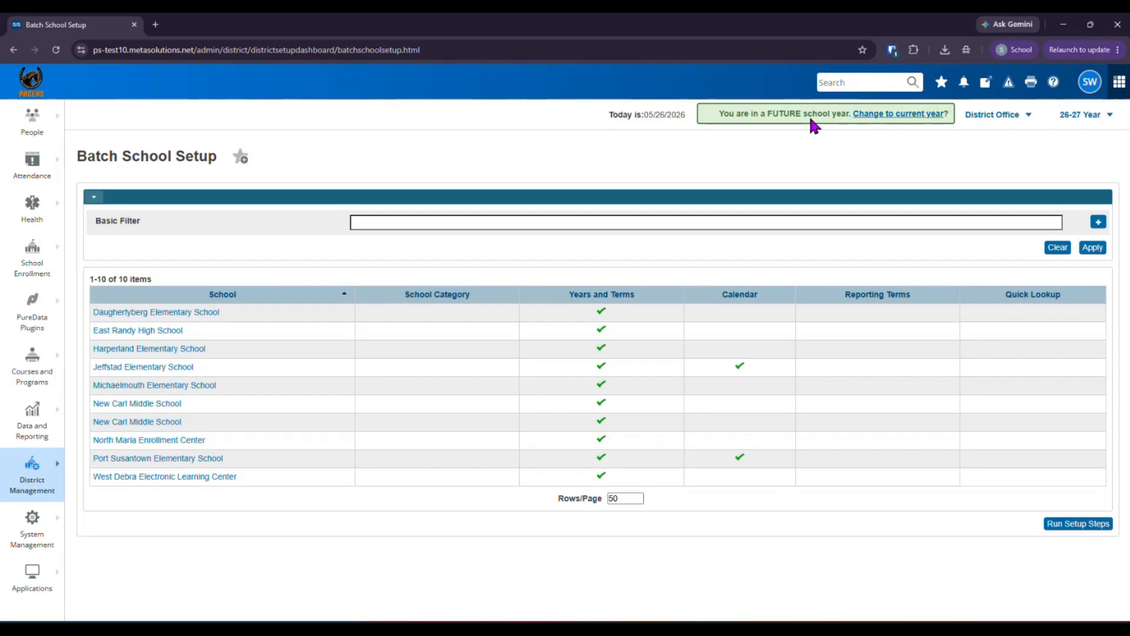
Change back to the current school year and open End-of-Year Processing under School Rollover
left_click(1086, 117)
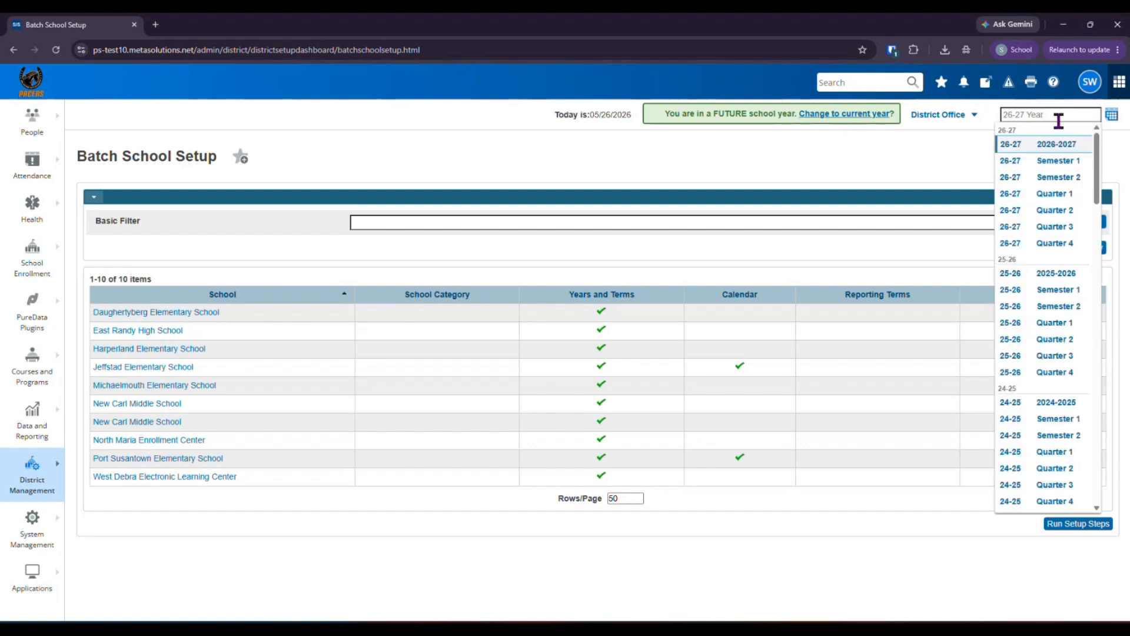
left_click(861, 120)
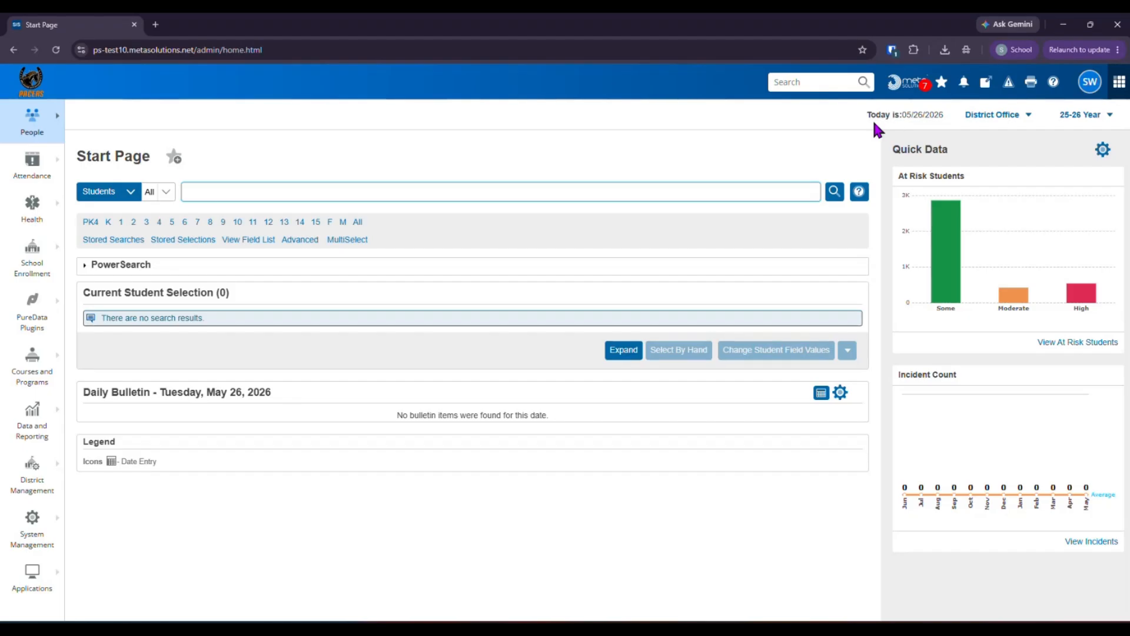
left_click(35, 484)
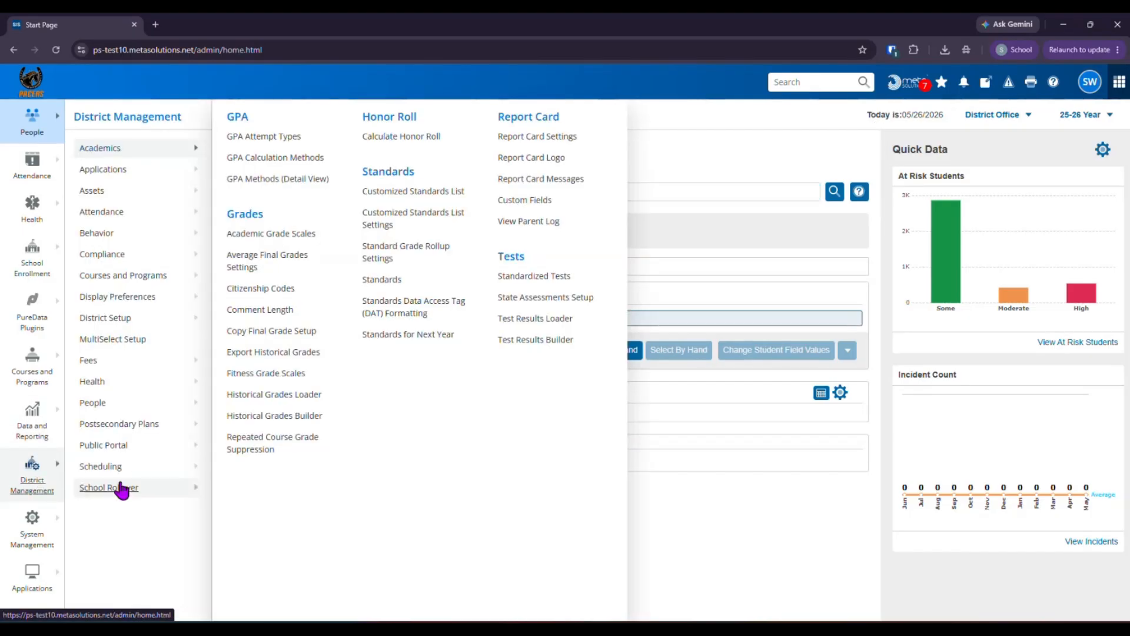
mouse_move(136, 496)
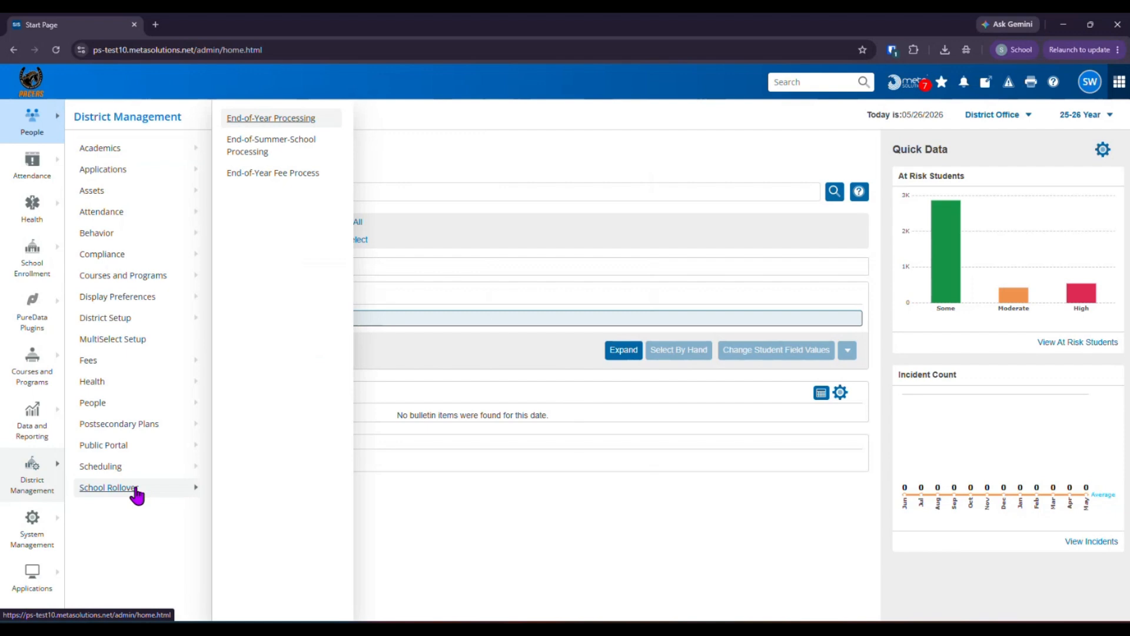
left_click(295, 119)
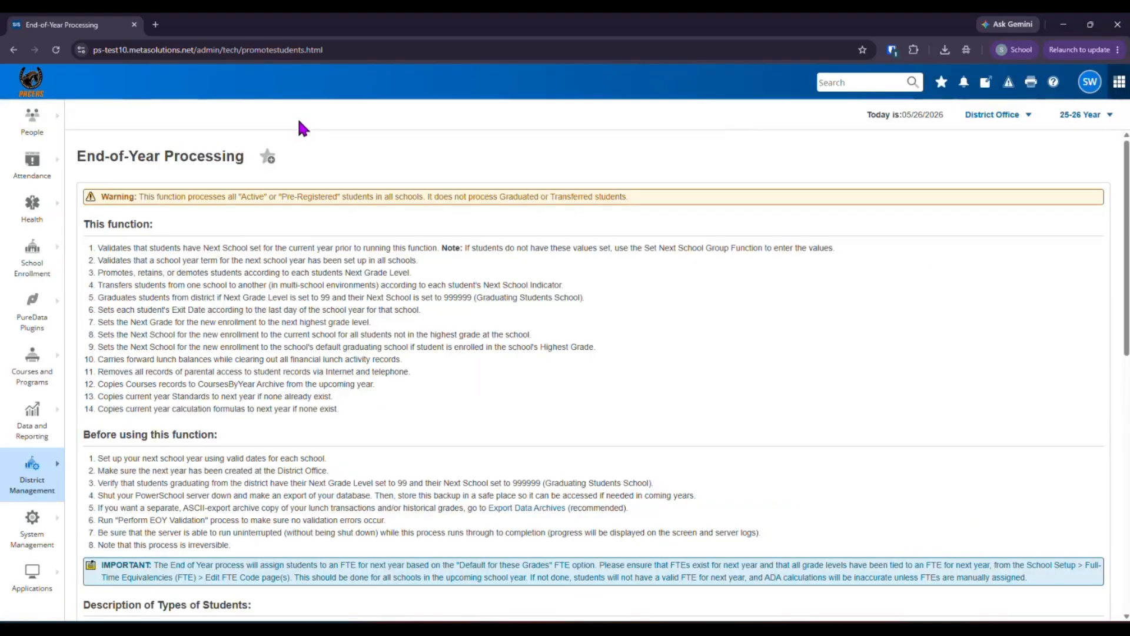
Examine the End-of-Year Processing instructions, prerequisites, student types, school high grades, default next schools, and exit and entry codes
scroll(371, 353, "down", 1)
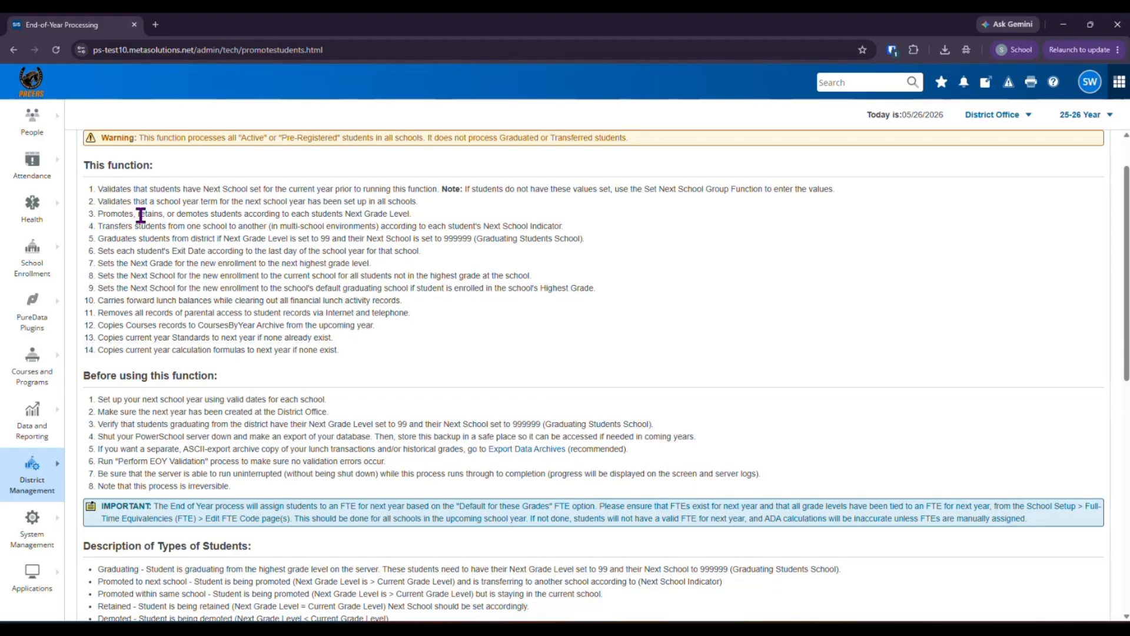
scroll(144, 186, "down", 1)
scroll(144, 186, "down", 3)
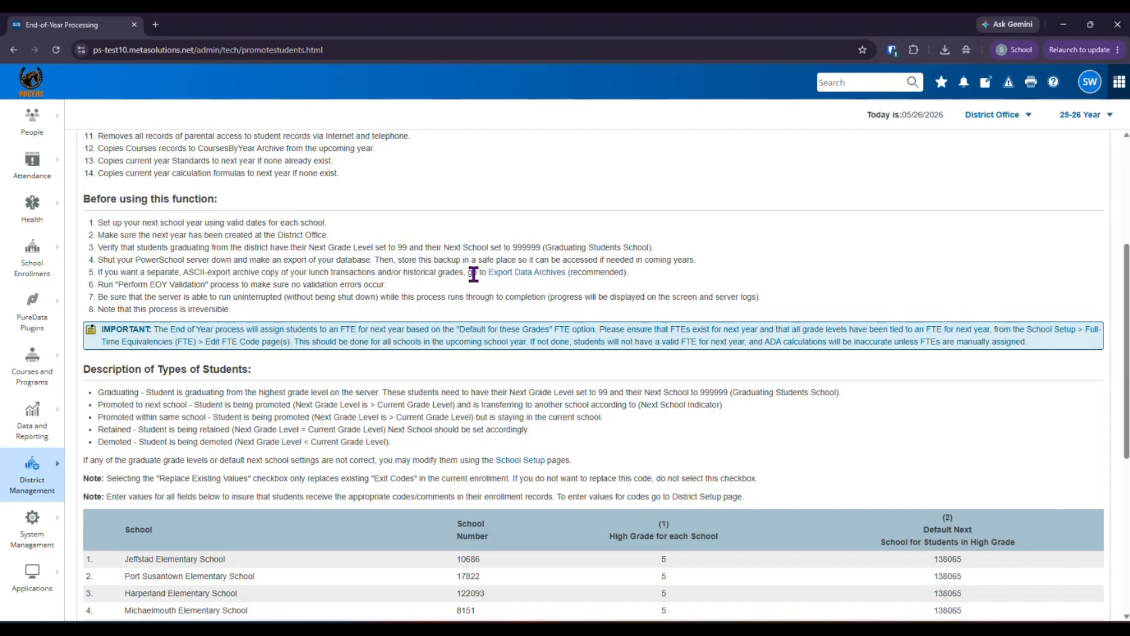
left_click_drag(488, 272, 568, 274)
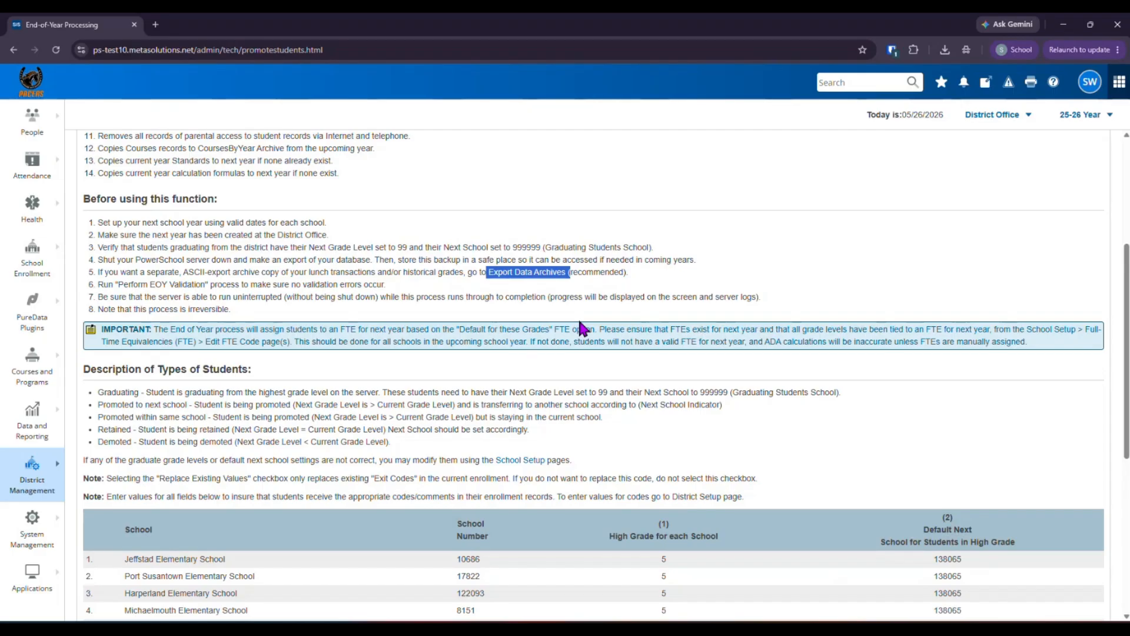
left_click(574, 443)
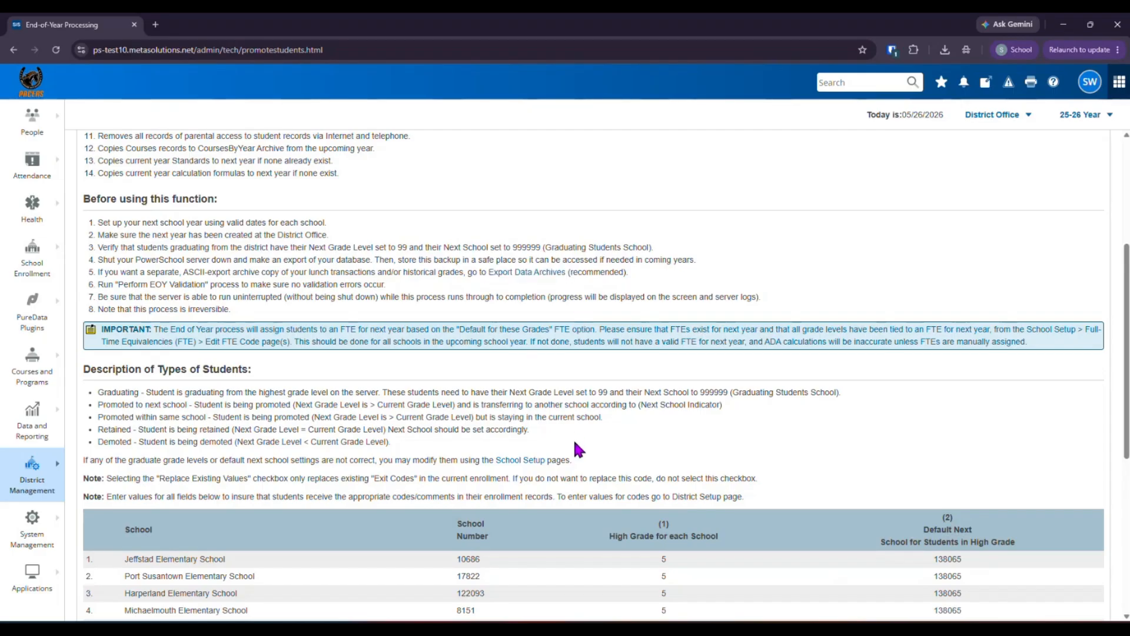
scroll(579, 449, "down", 3)
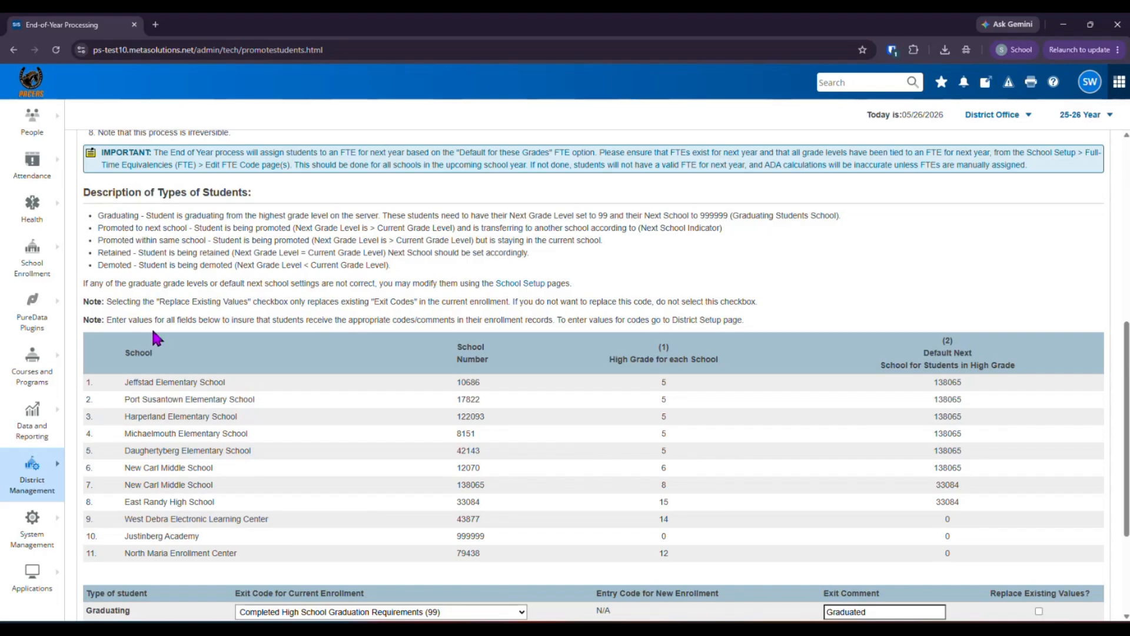
scroll(151, 327, "down", 1)
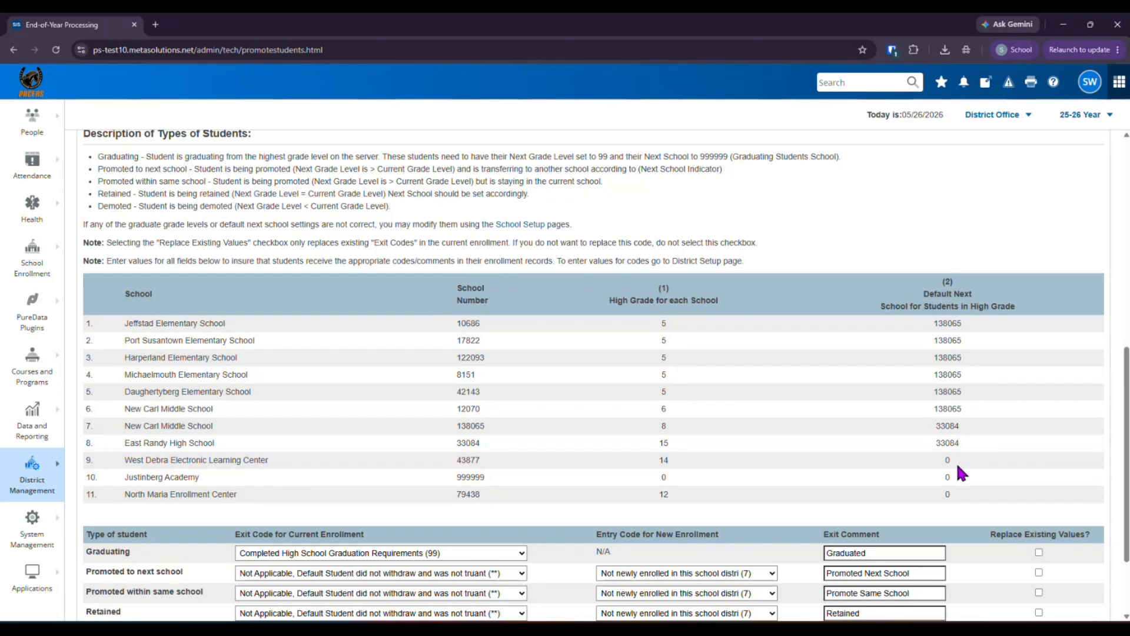
scroll(956, 461, "down", 2)
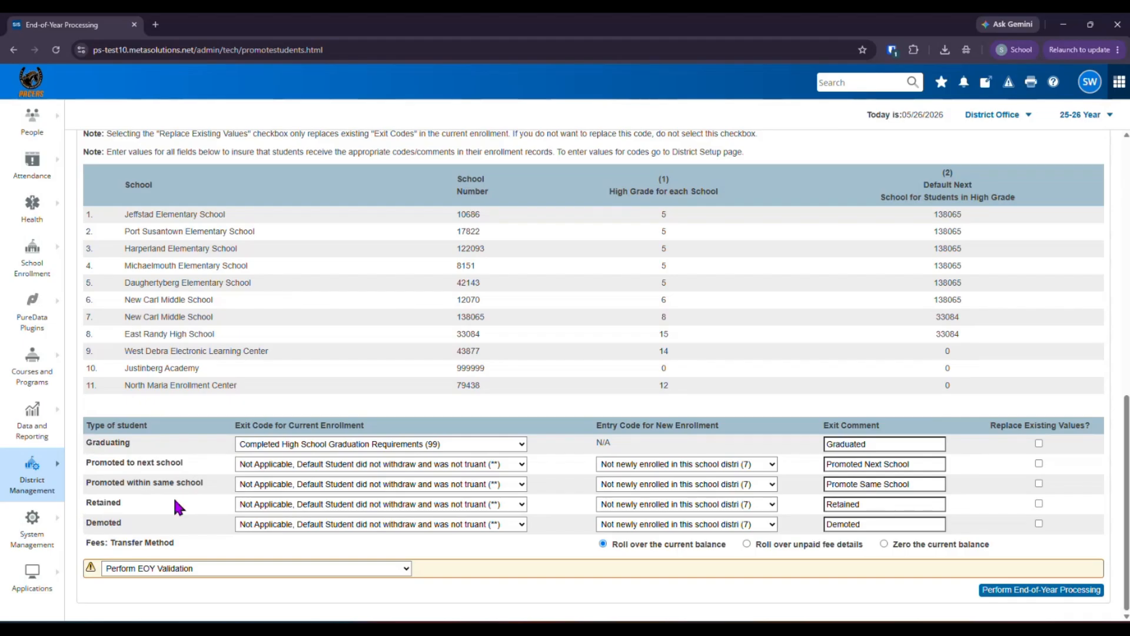
Run end-of-year processing with the option Perform EOY Validation and make any students with issues the current selection
left_click(406, 570)
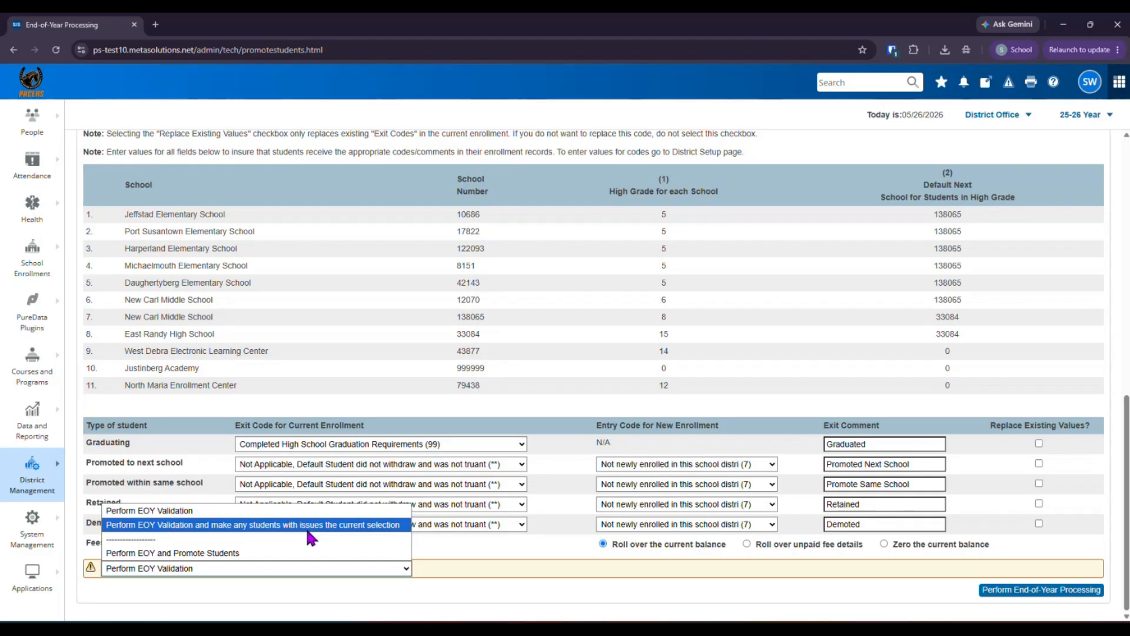
left_click(310, 525)
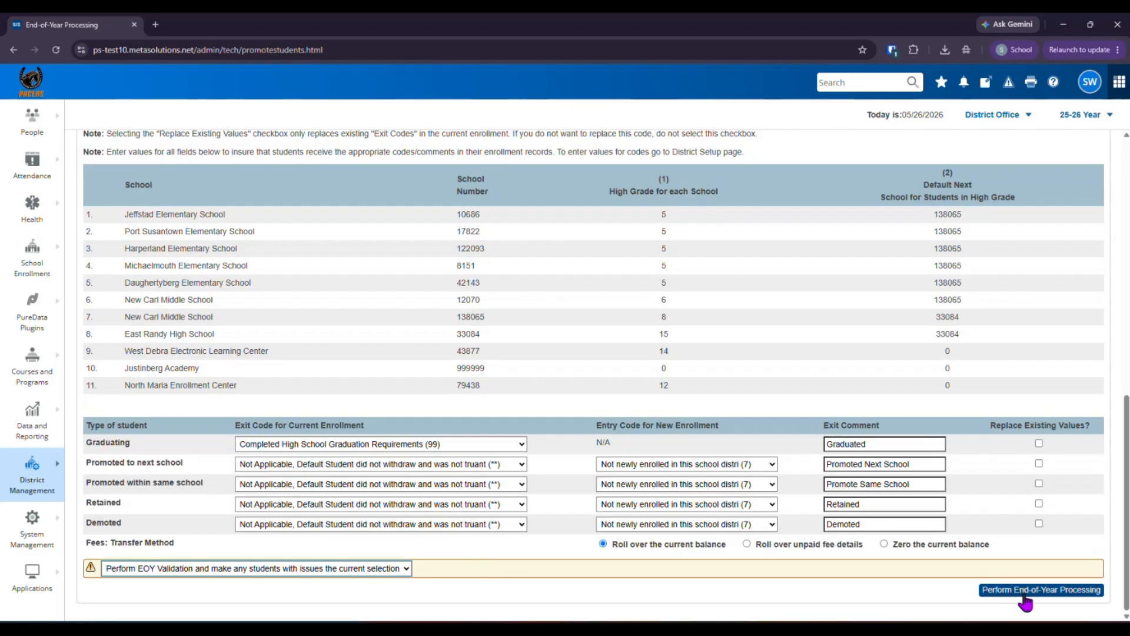
left_click(1074, 595)
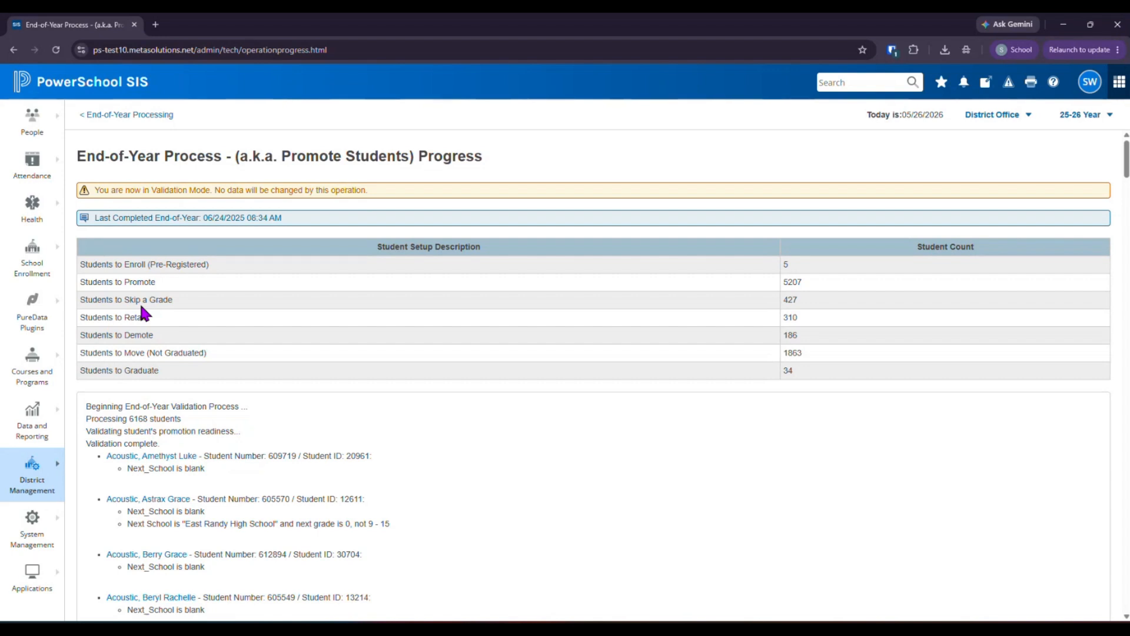
Review the validation's student setup counts, including Students to Skip a Grade, and the listed student issues
left_click_drag(81, 300, 174, 300)
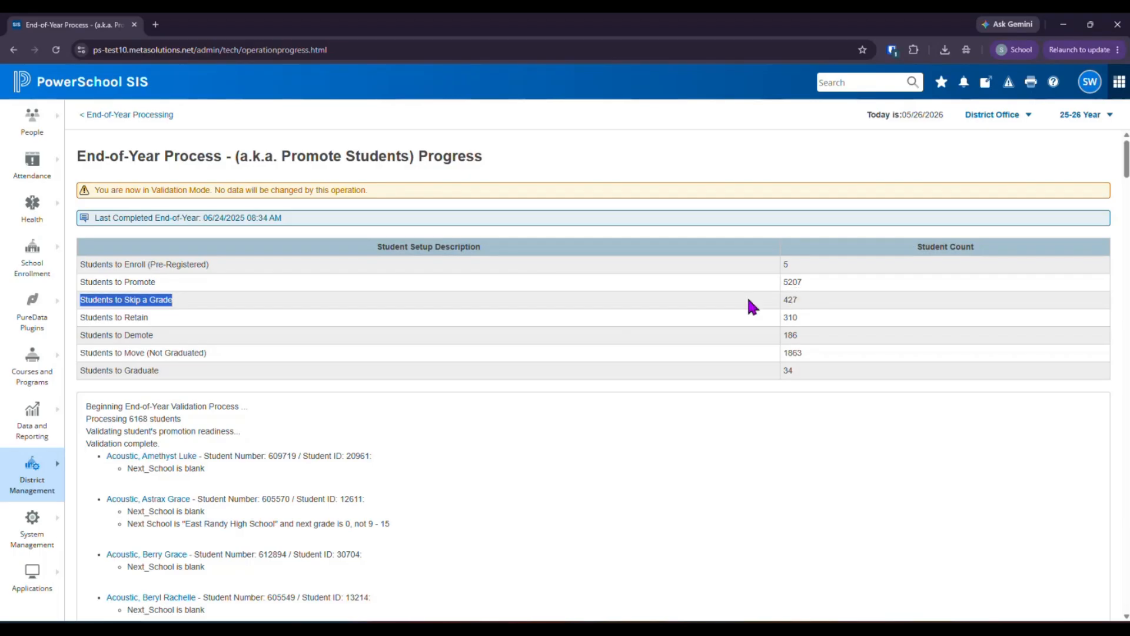
scroll(547, 316, "down", 2)
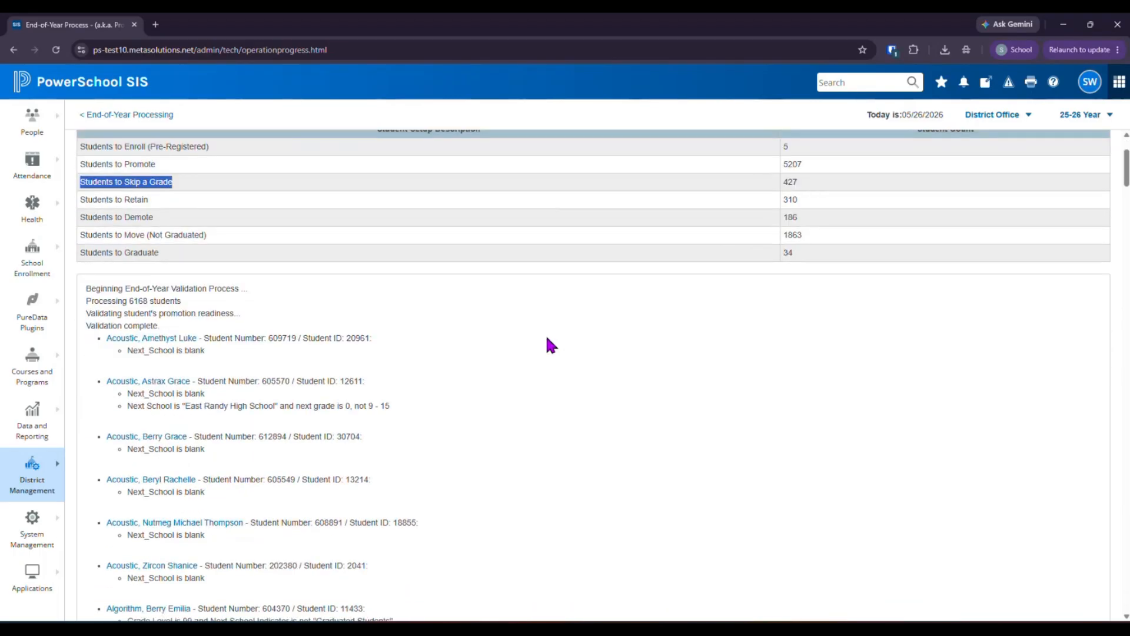
scroll(546, 338, "down", 1)
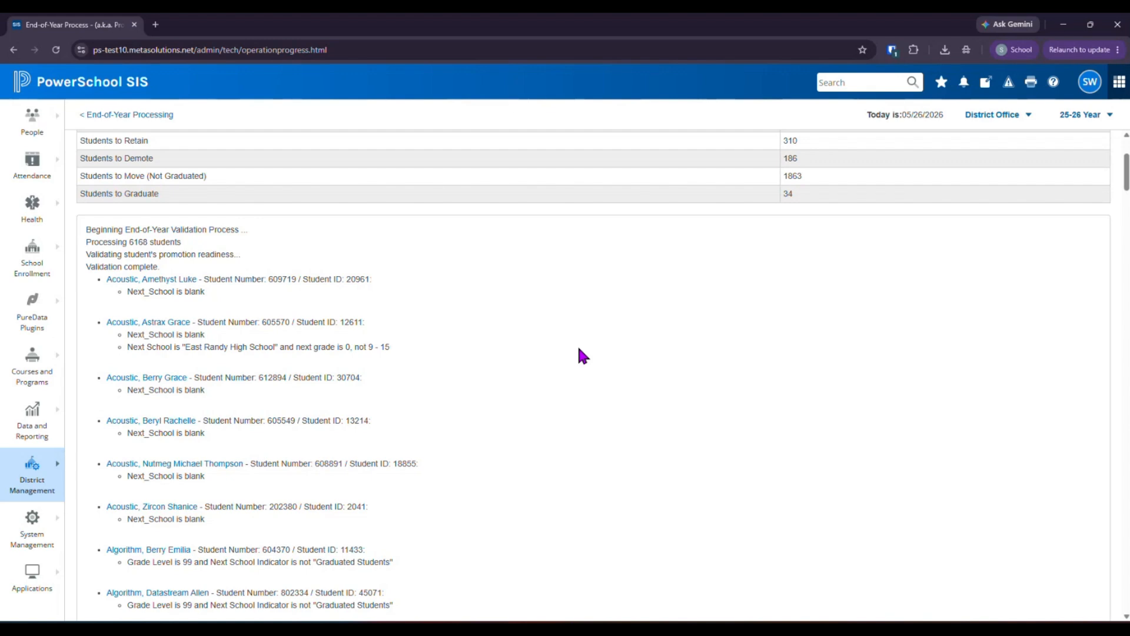
Open the Start Page in a new browser tab and open the first student in the current selection
right_click(145, 90)
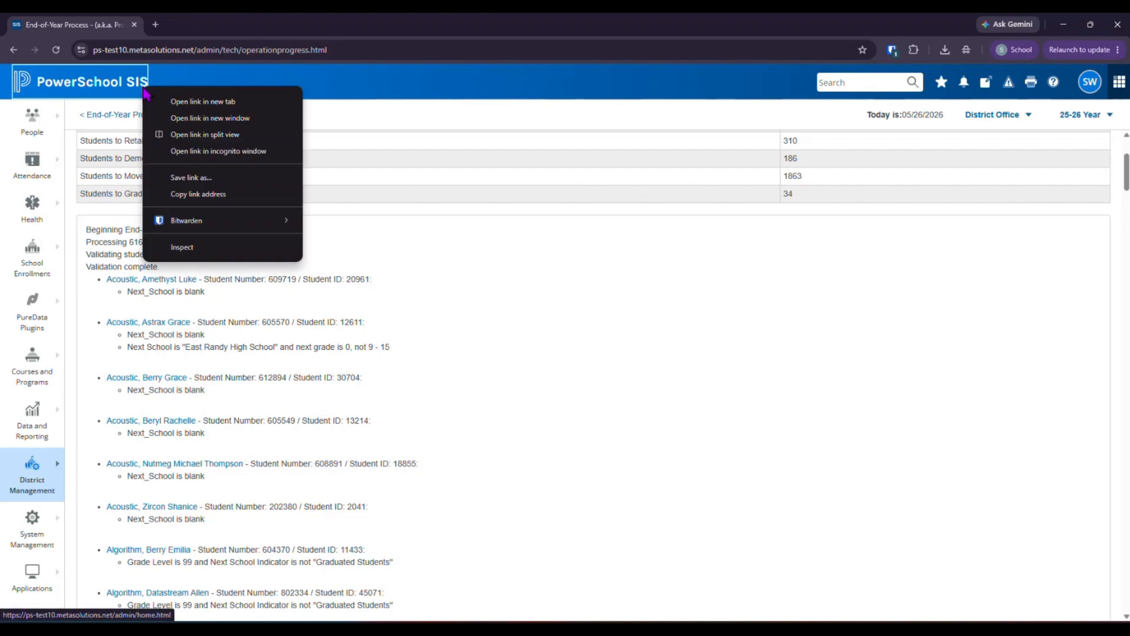
left_click(192, 100)
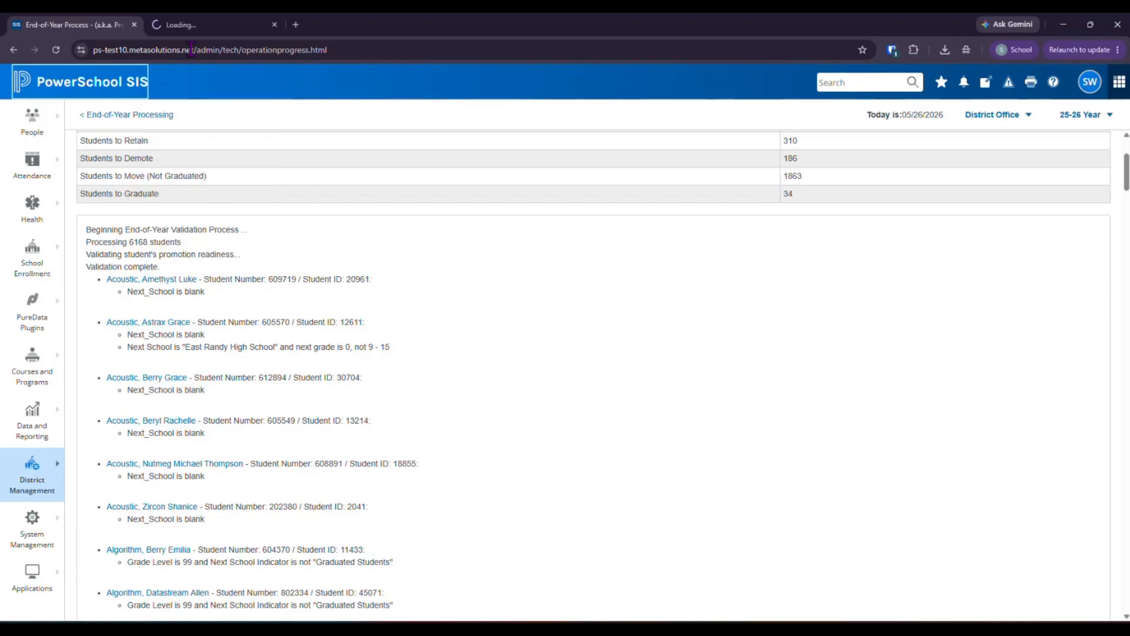
left_click(191, 33)
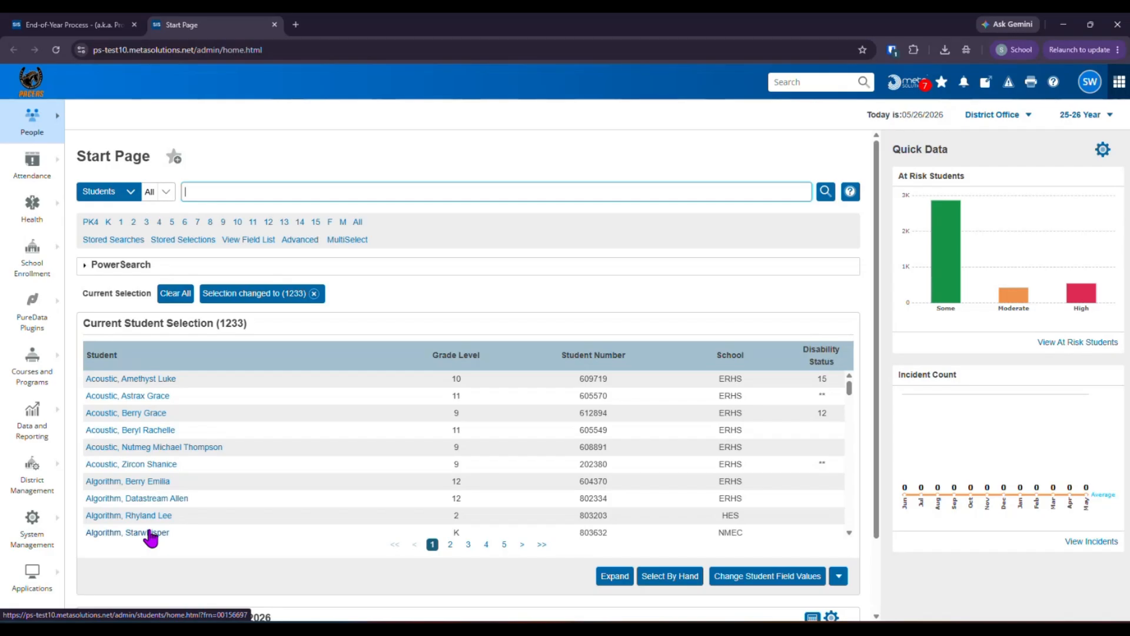
left_click(142, 381)
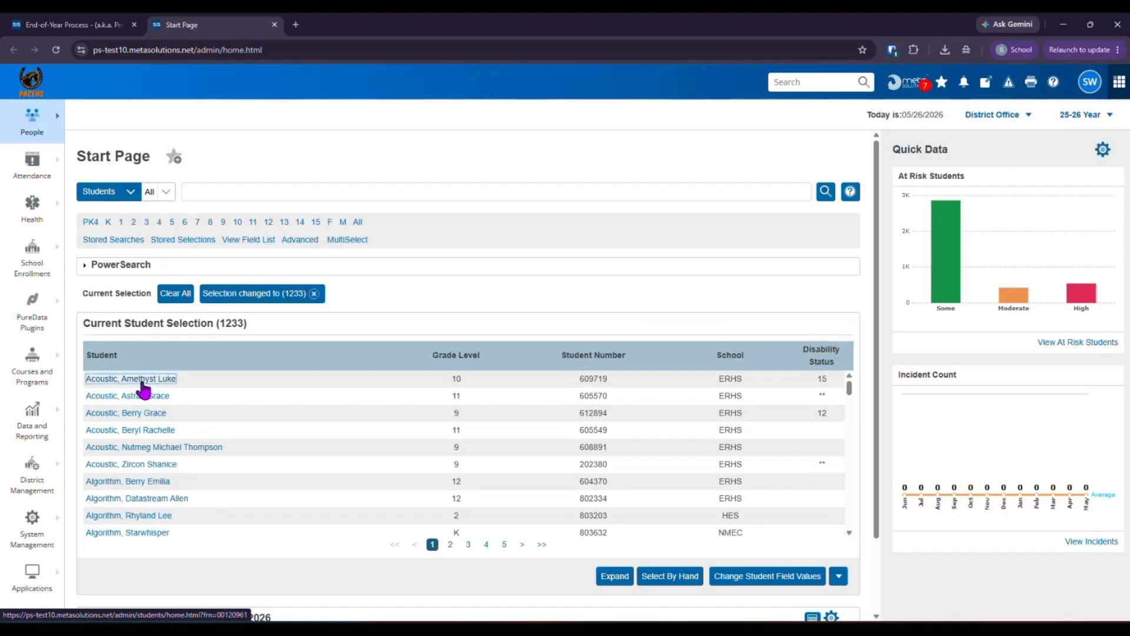
left_click(142, 381)
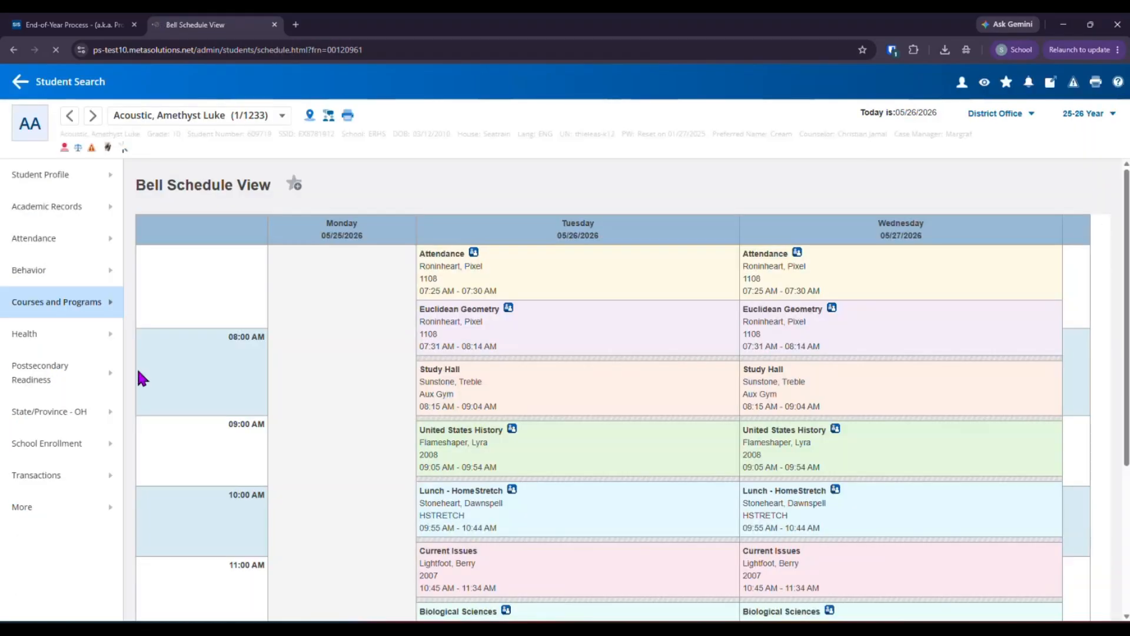
View the Scheduling Settings of the first two students in the current selection and return to the End-of-Year validation results
mouse_move(96, 306)
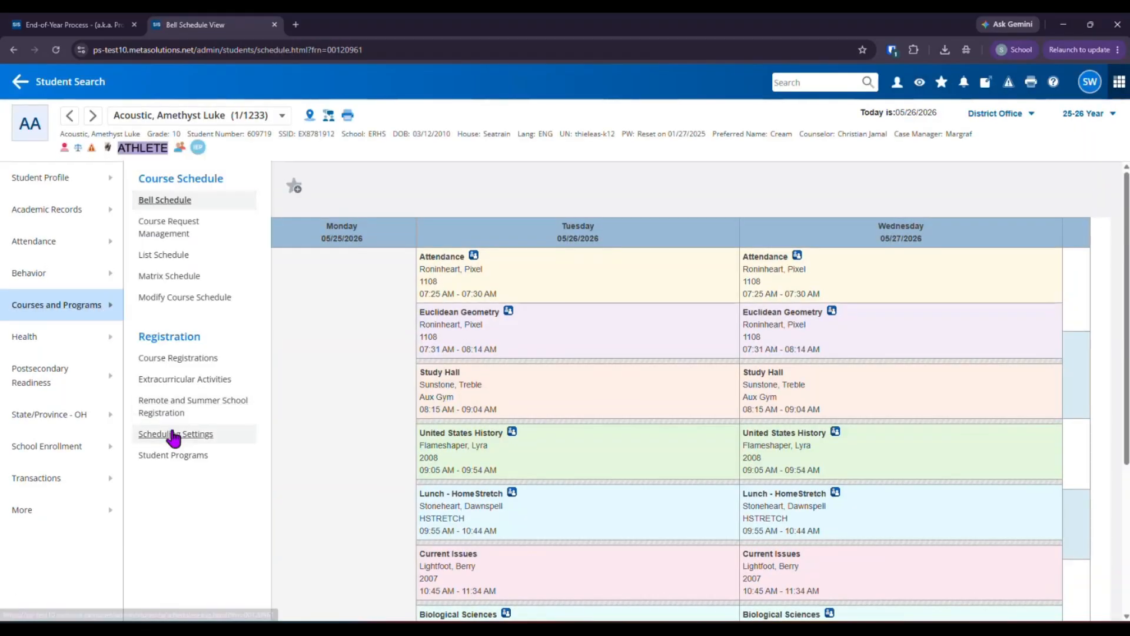
left_click(173, 436)
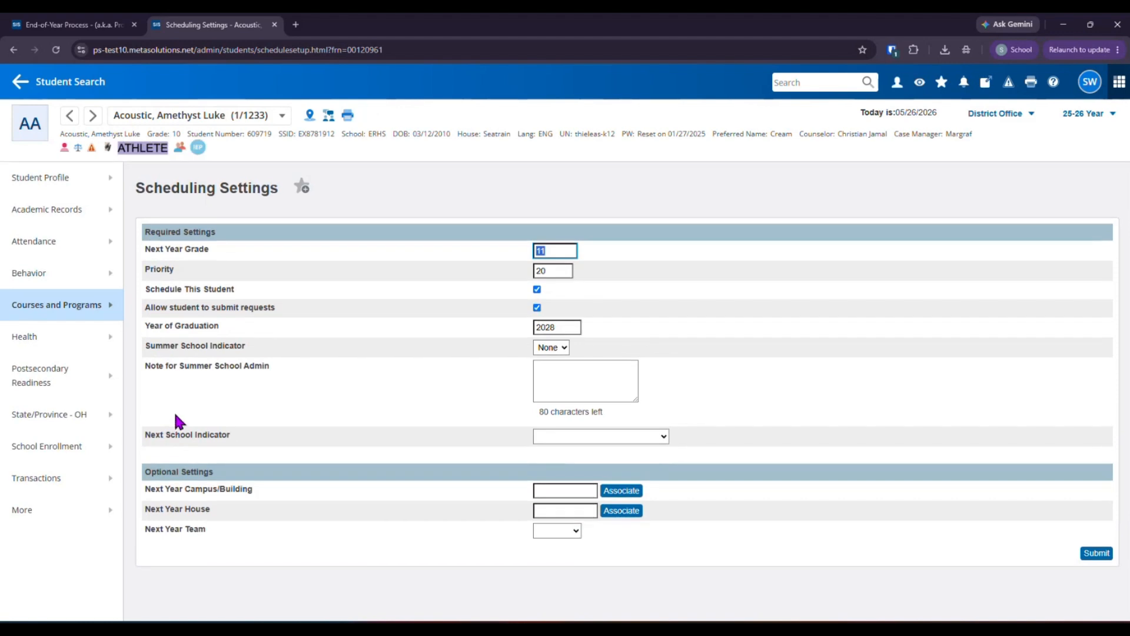
left_click(97, 116)
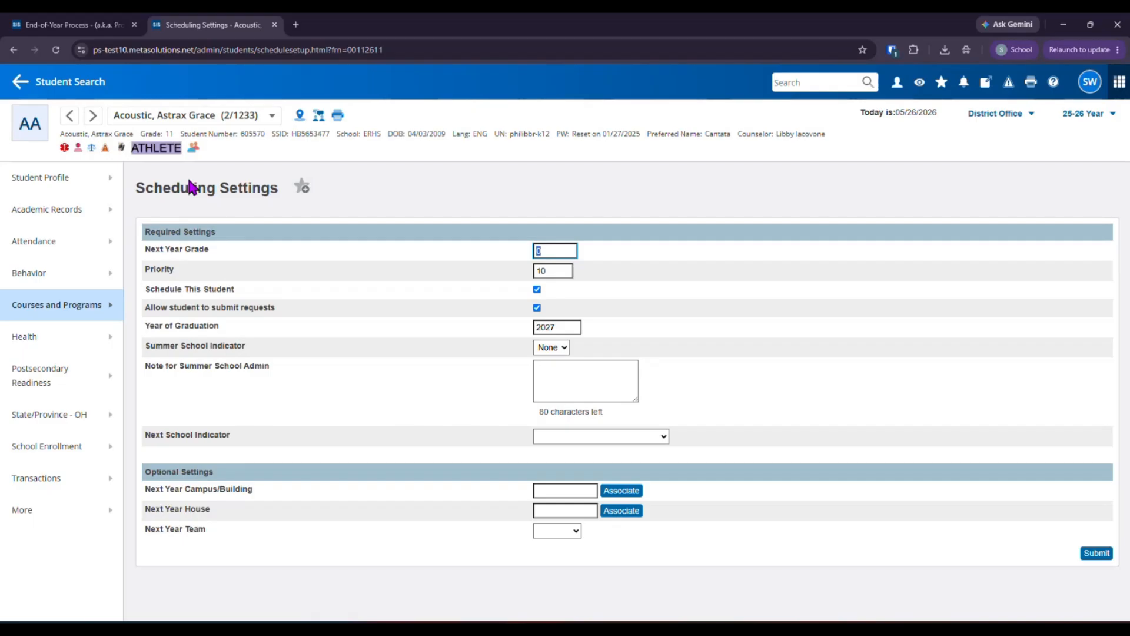
left_click(274, 25)
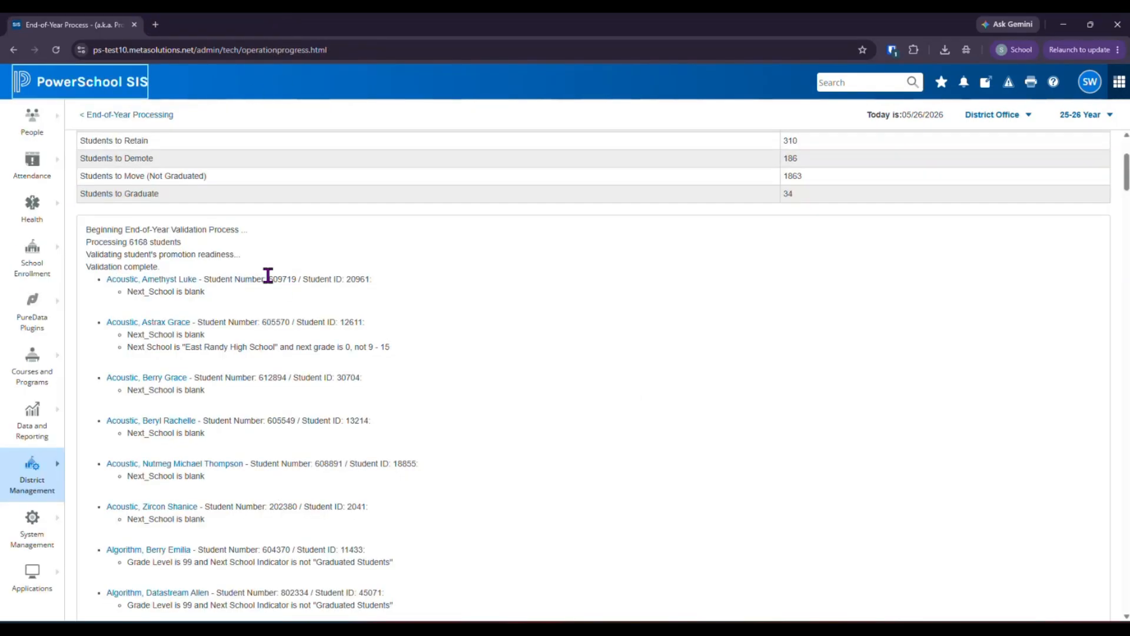
Open the first flagged student's Scheduling Settings from the validation results and go back to Student Search
left_click(147, 280)
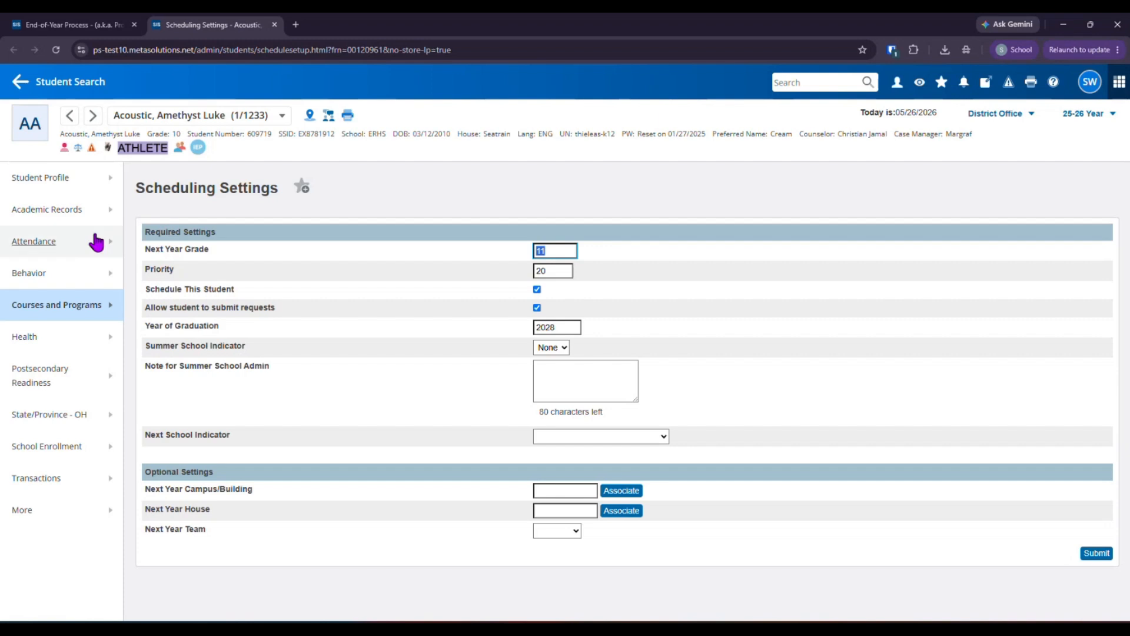
left_click(73, 97)
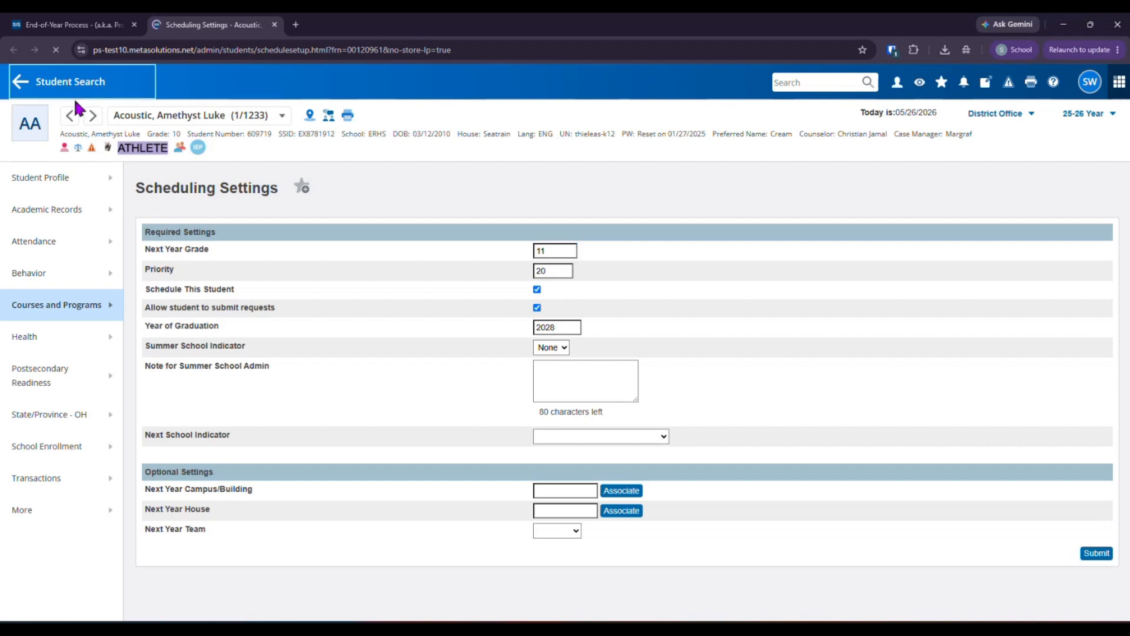